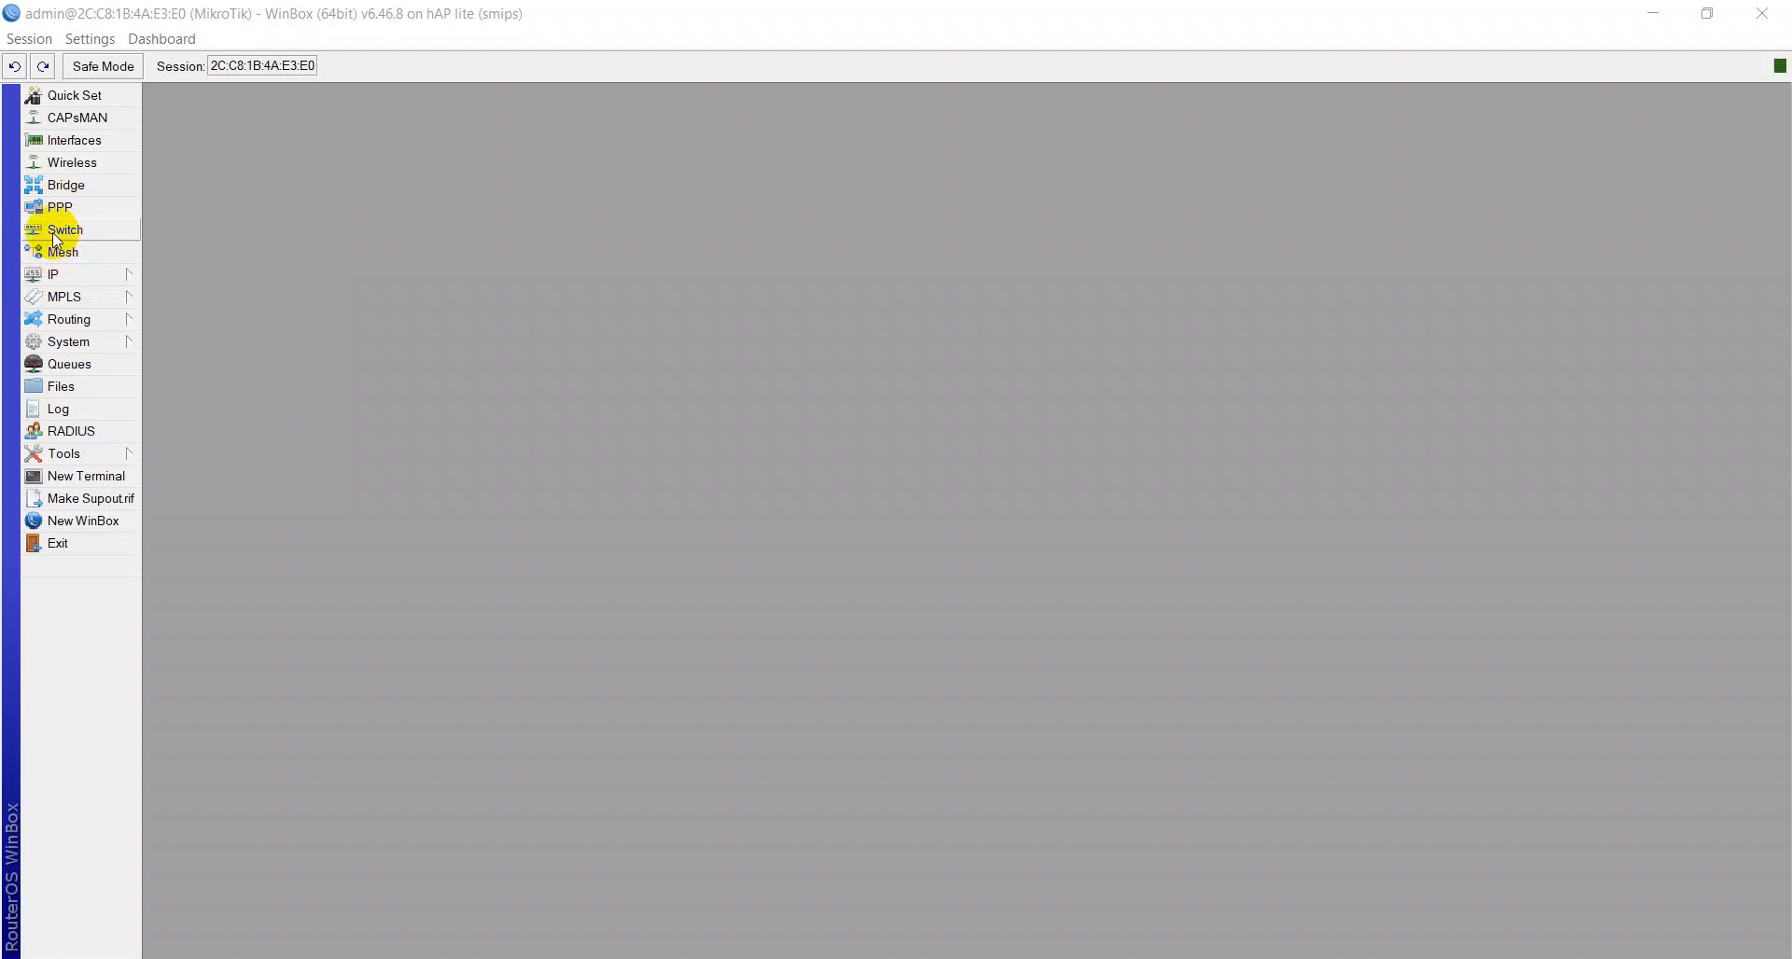
Add the IP address 192.168.10.1/24 on interface ether2 to the router's address list, and shrink the list window
{"action": "left_click", "coordinate": [84, 273]}
{"action": "left_click", "coordinate": [201, 324]}
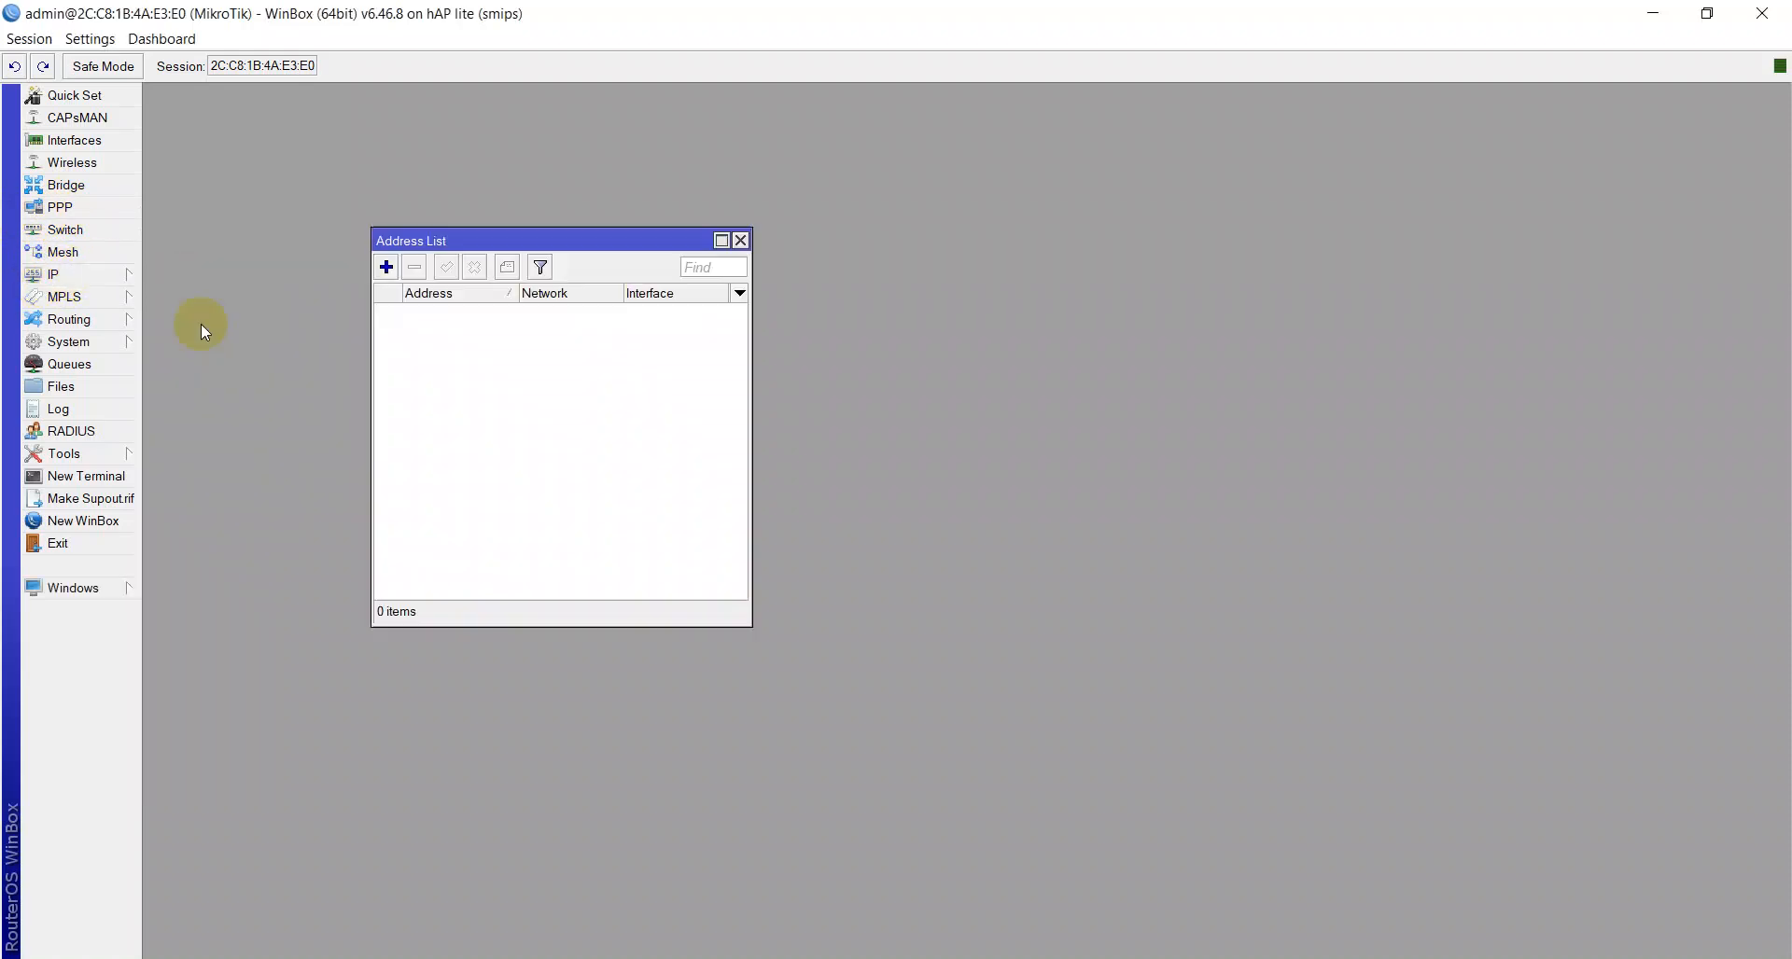
{"action": "left_click", "coordinate": [385, 267]}
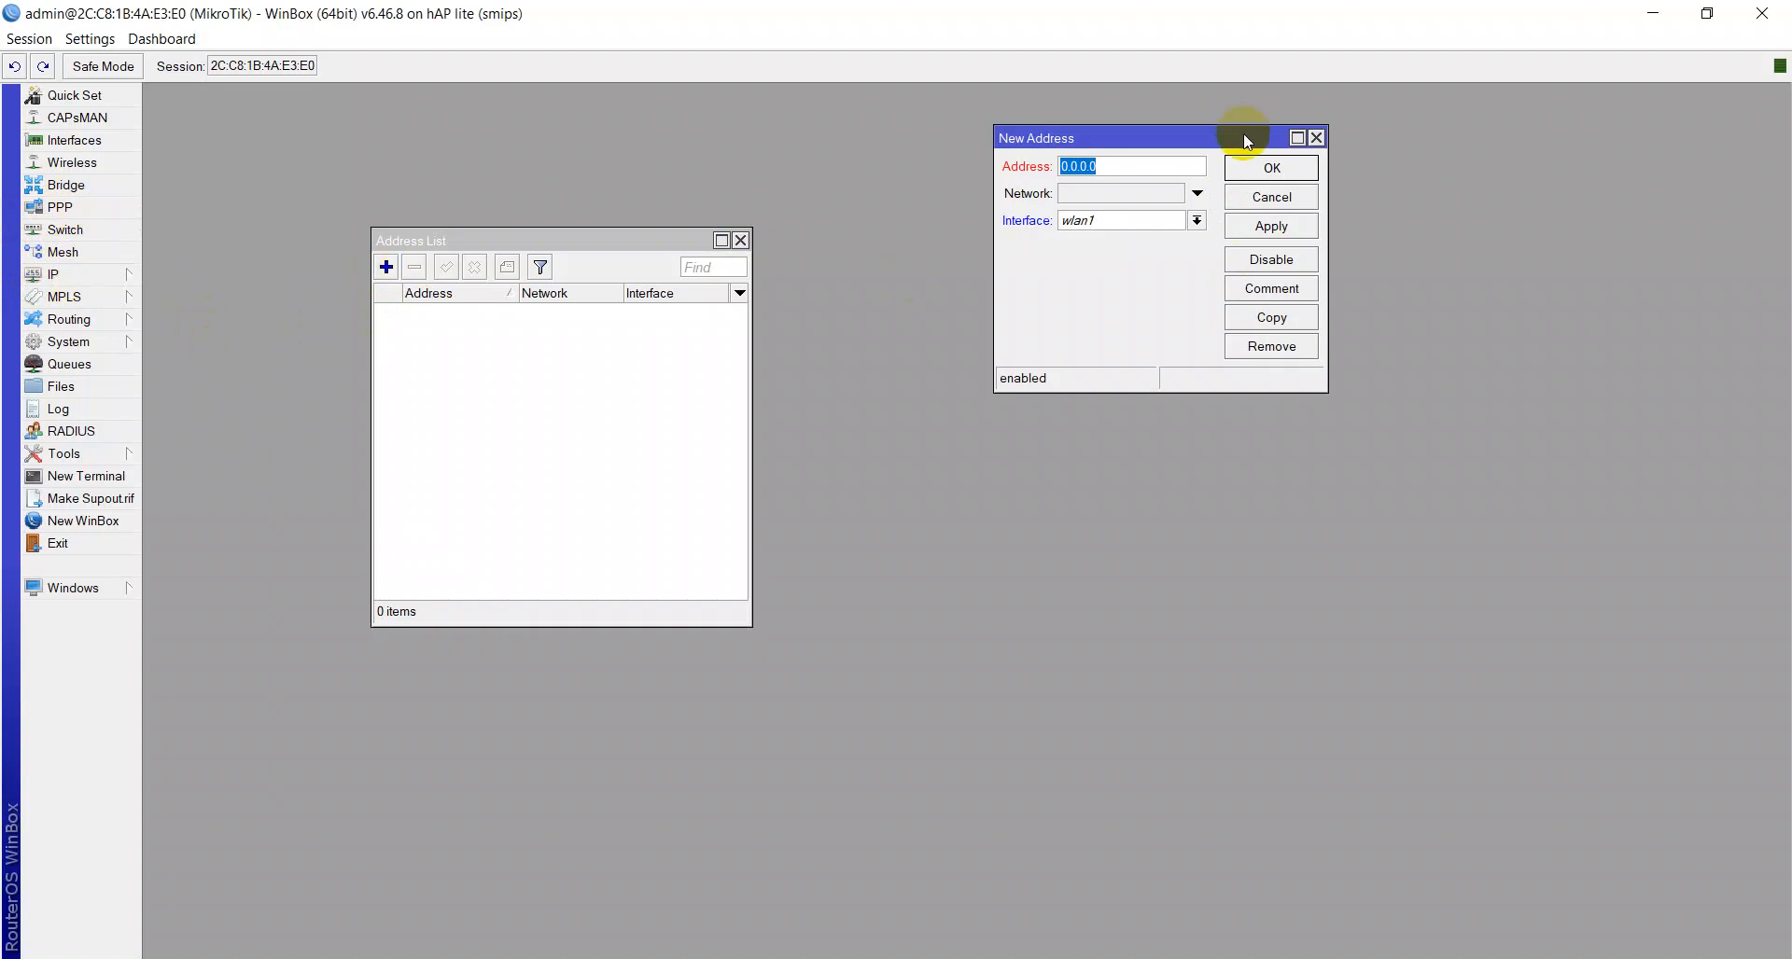
{"action": "type", "text": "192.168.10"}
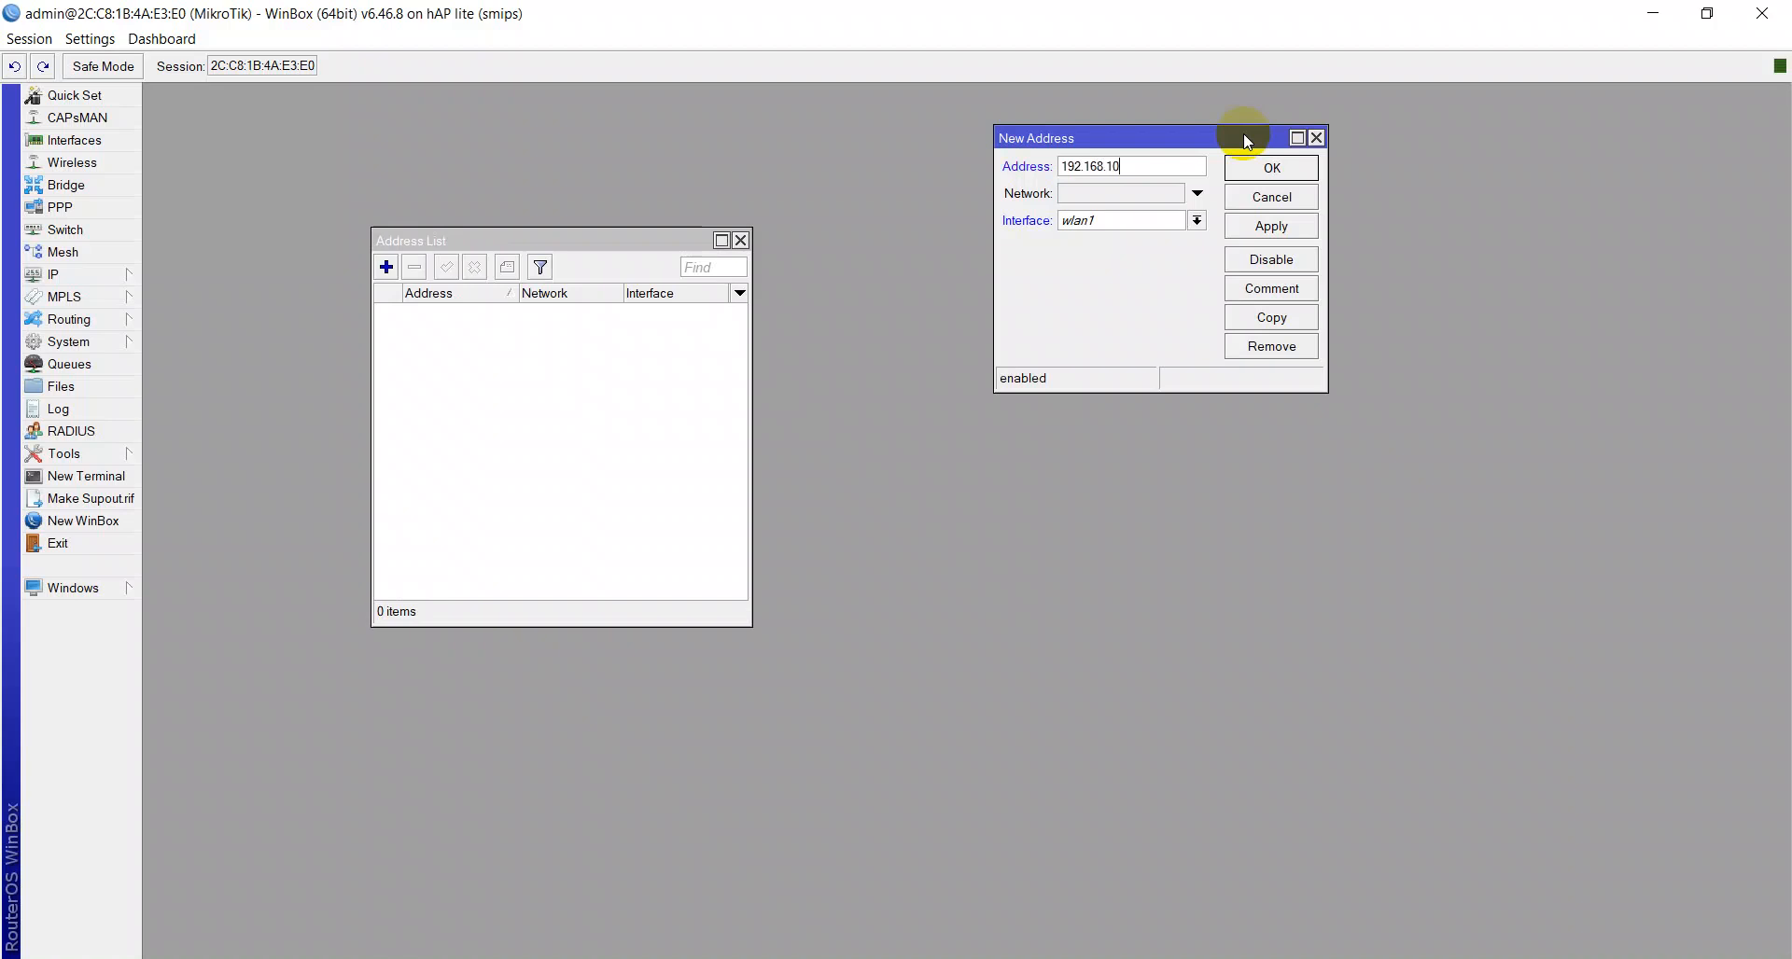
{"action": "type", "text": ".1/24"}
{"action": "left_click", "coordinate": [1196, 222]}
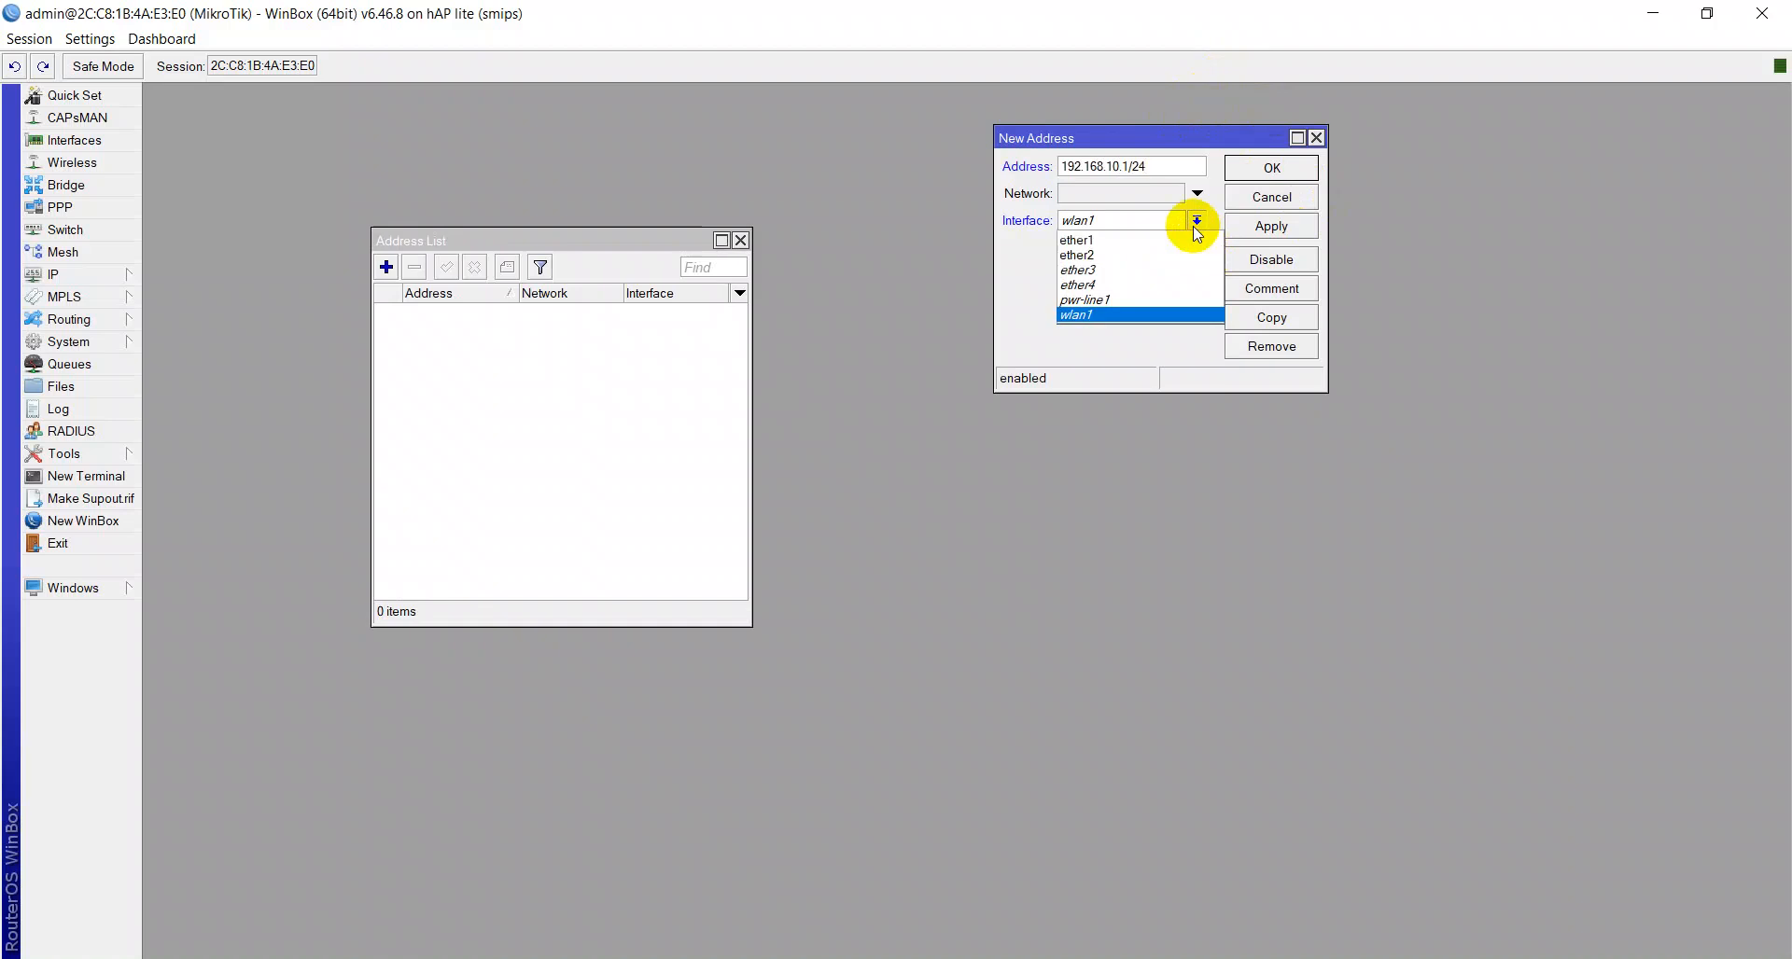
{"action": "left_click", "coordinate": [1157, 255]}
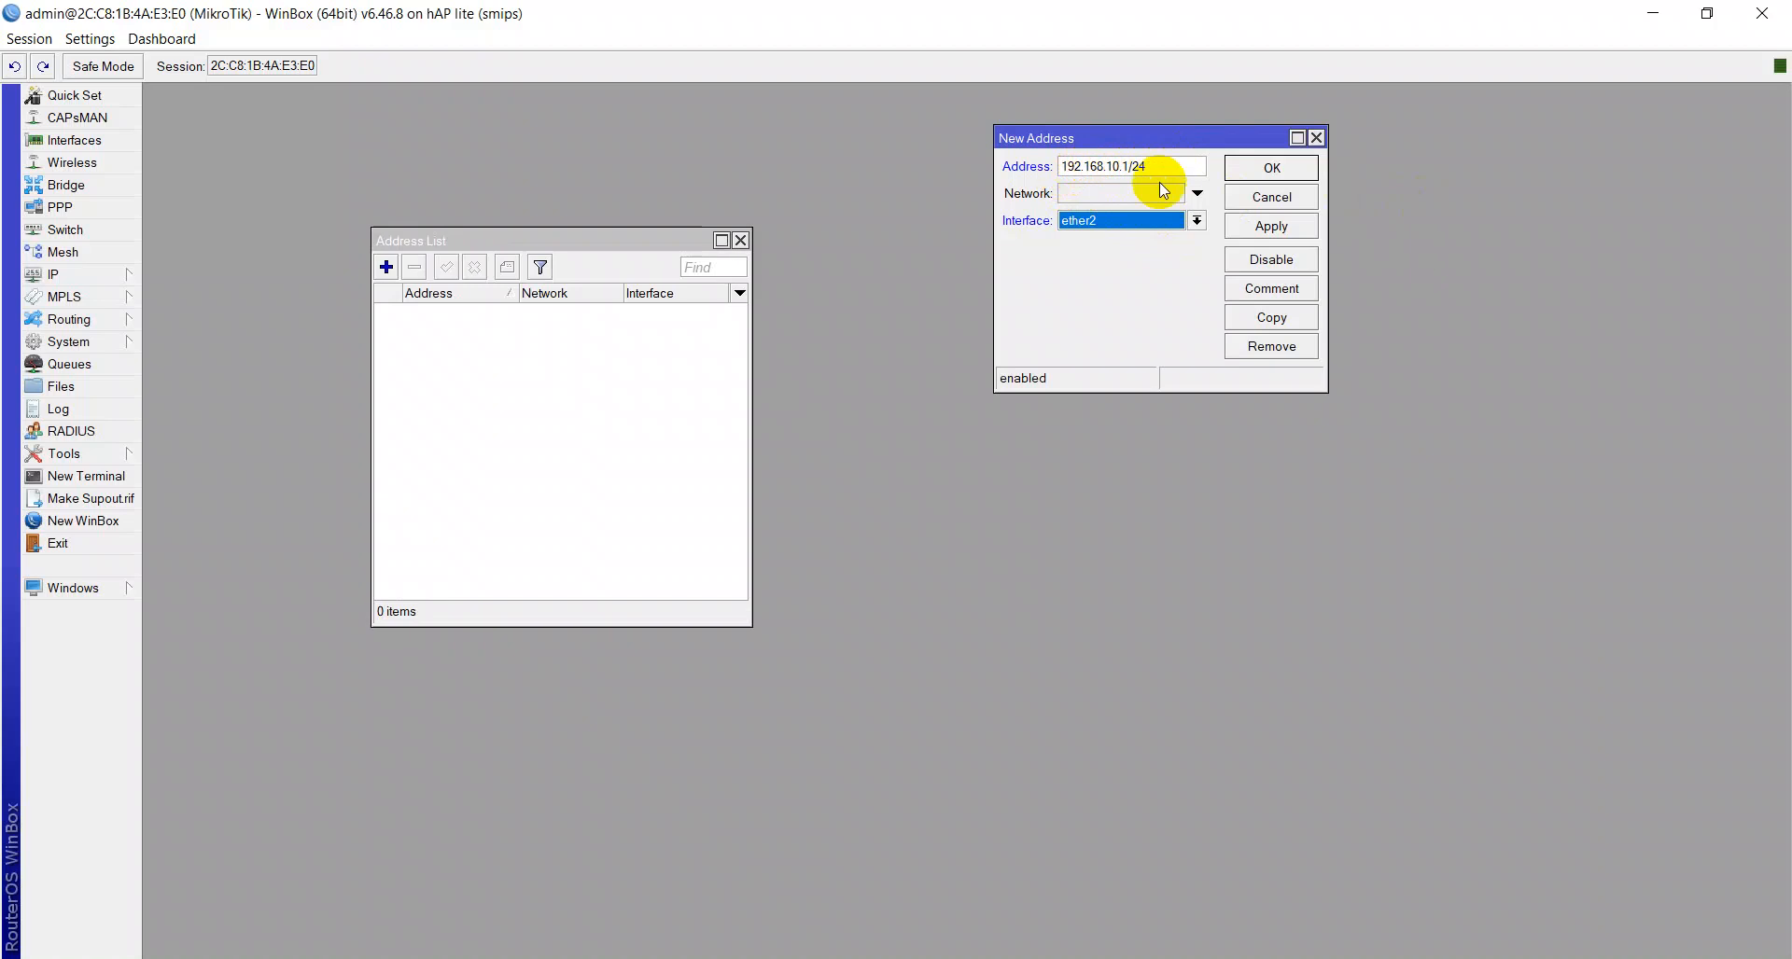
{"action": "left_click", "coordinate": [1279, 228]}
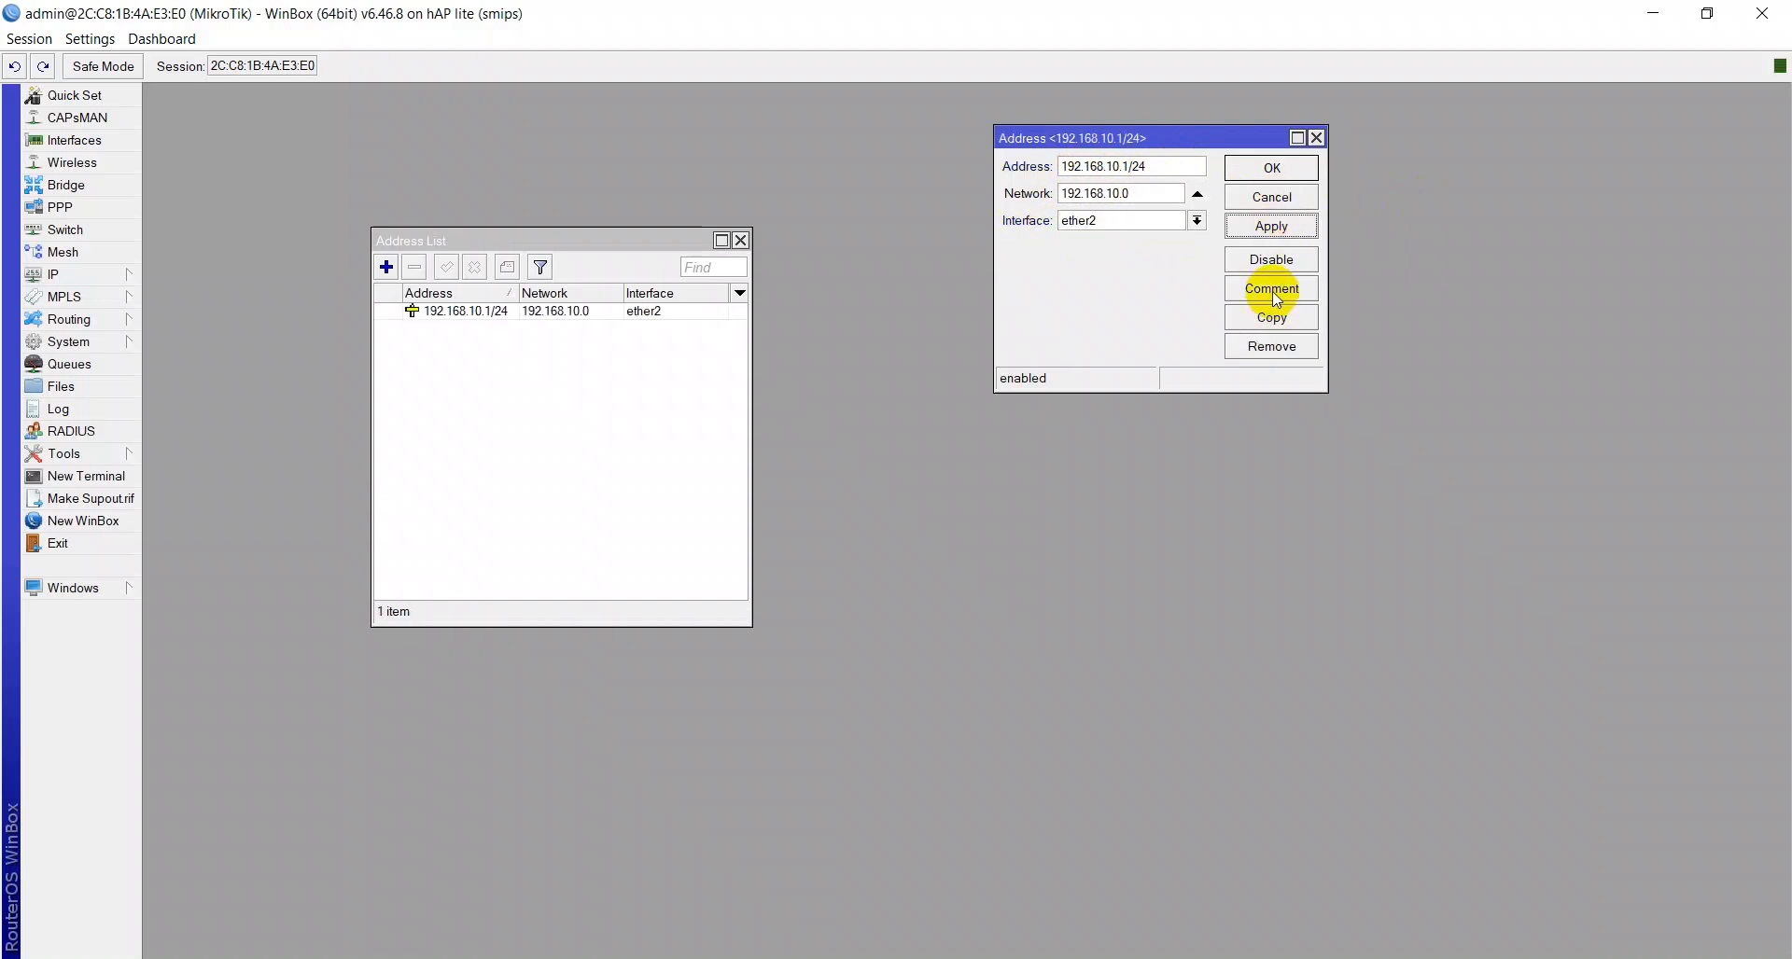
{"action": "left_click", "coordinate": [1269, 166]}
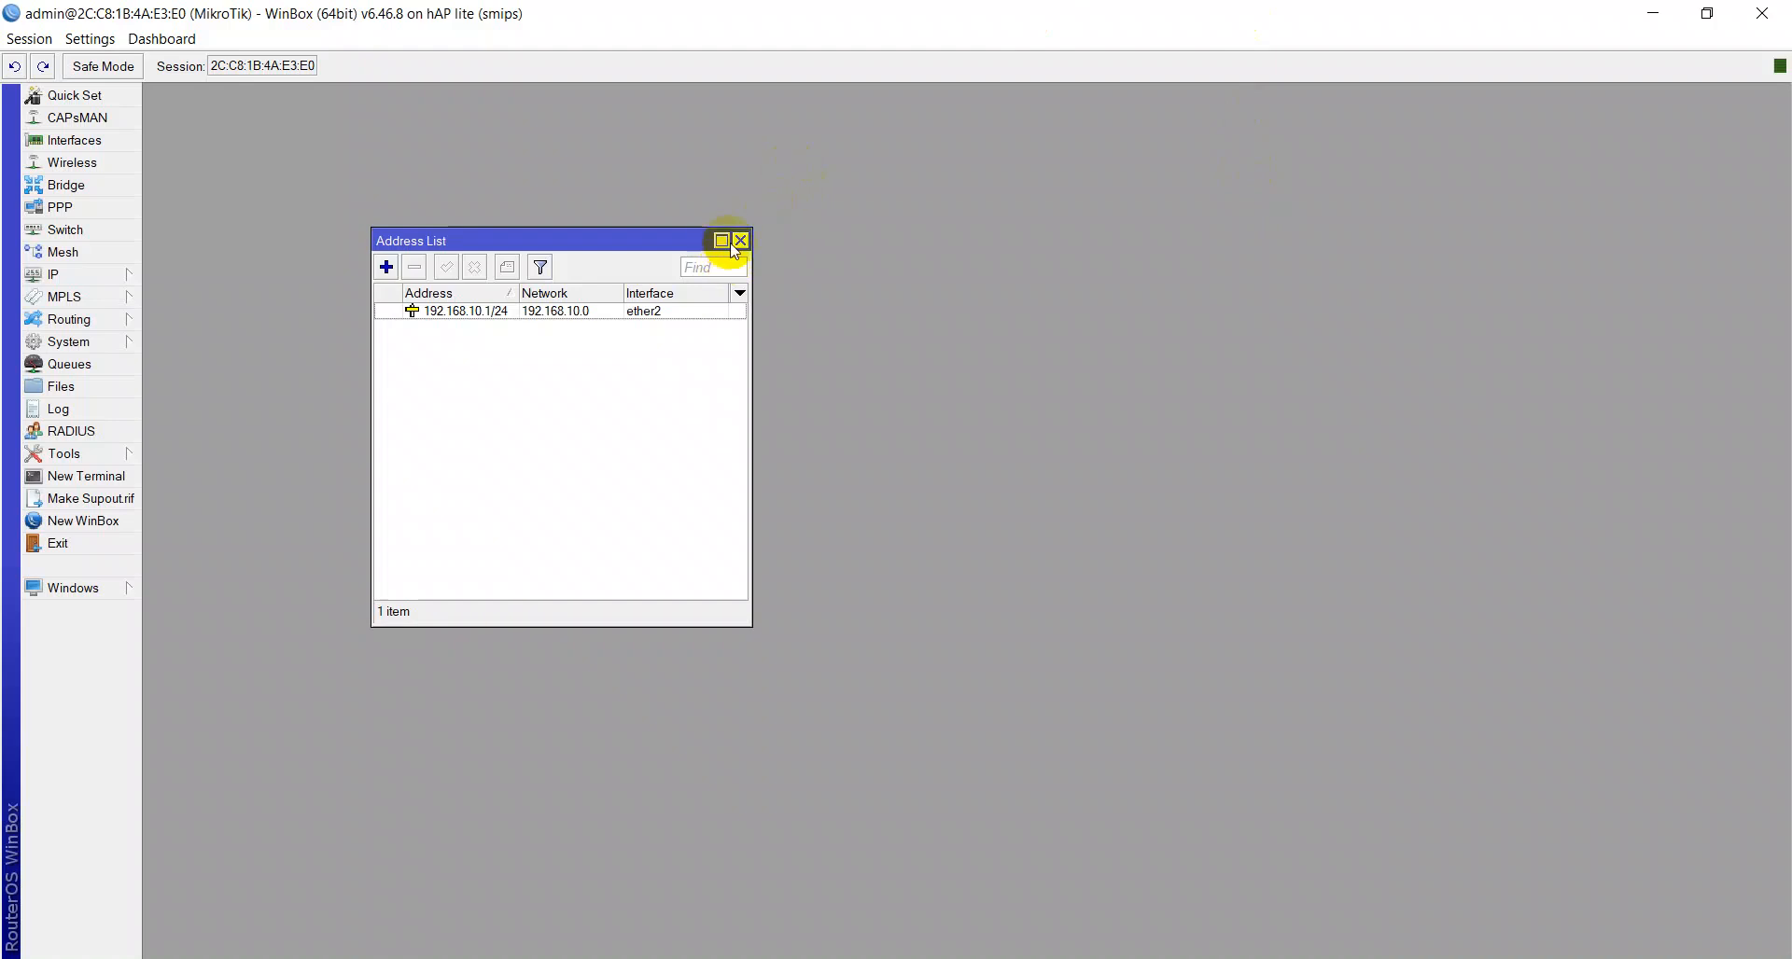
{"action": "left_click_drag", "start_coordinate": [453, 243], "coordinate": [497, 123]}
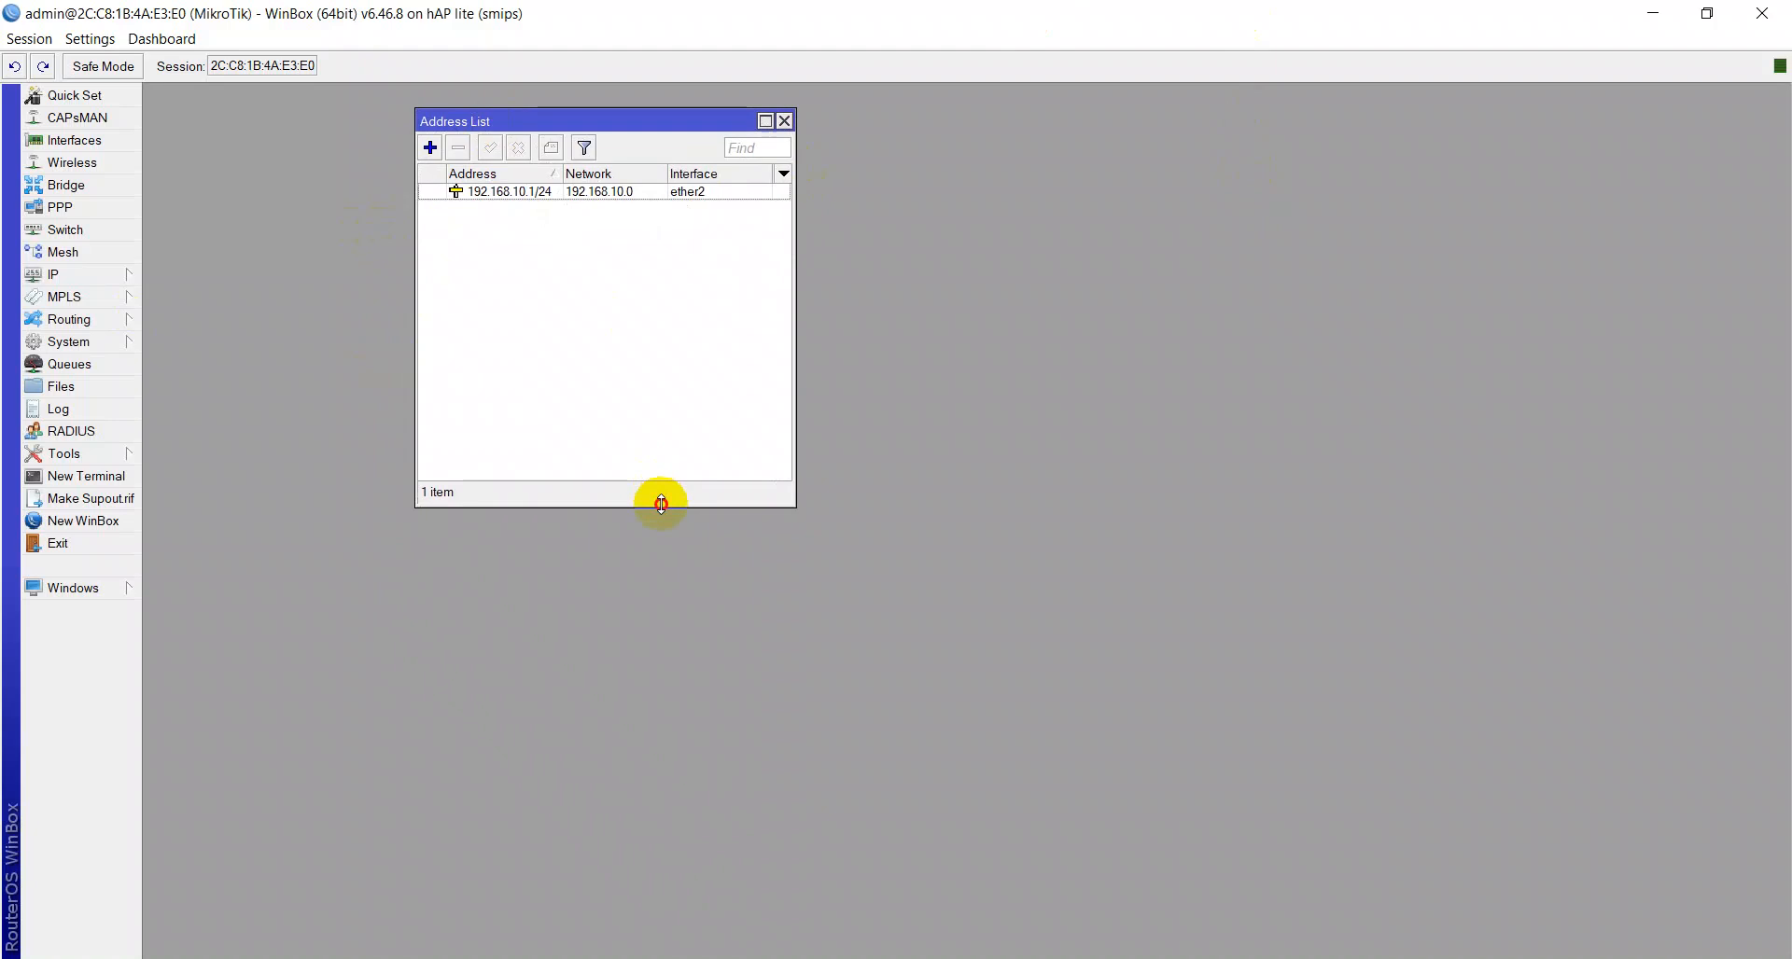
{"action": "left_click_drag", "start_coordinate": [654, 507], "coordinate": [686, 294]}
Switch to Windows Network Connections and open the TCP/IPv4 properties of the Ethernet adapter
{"action": "left_click", "coordinate": [675, 954]}
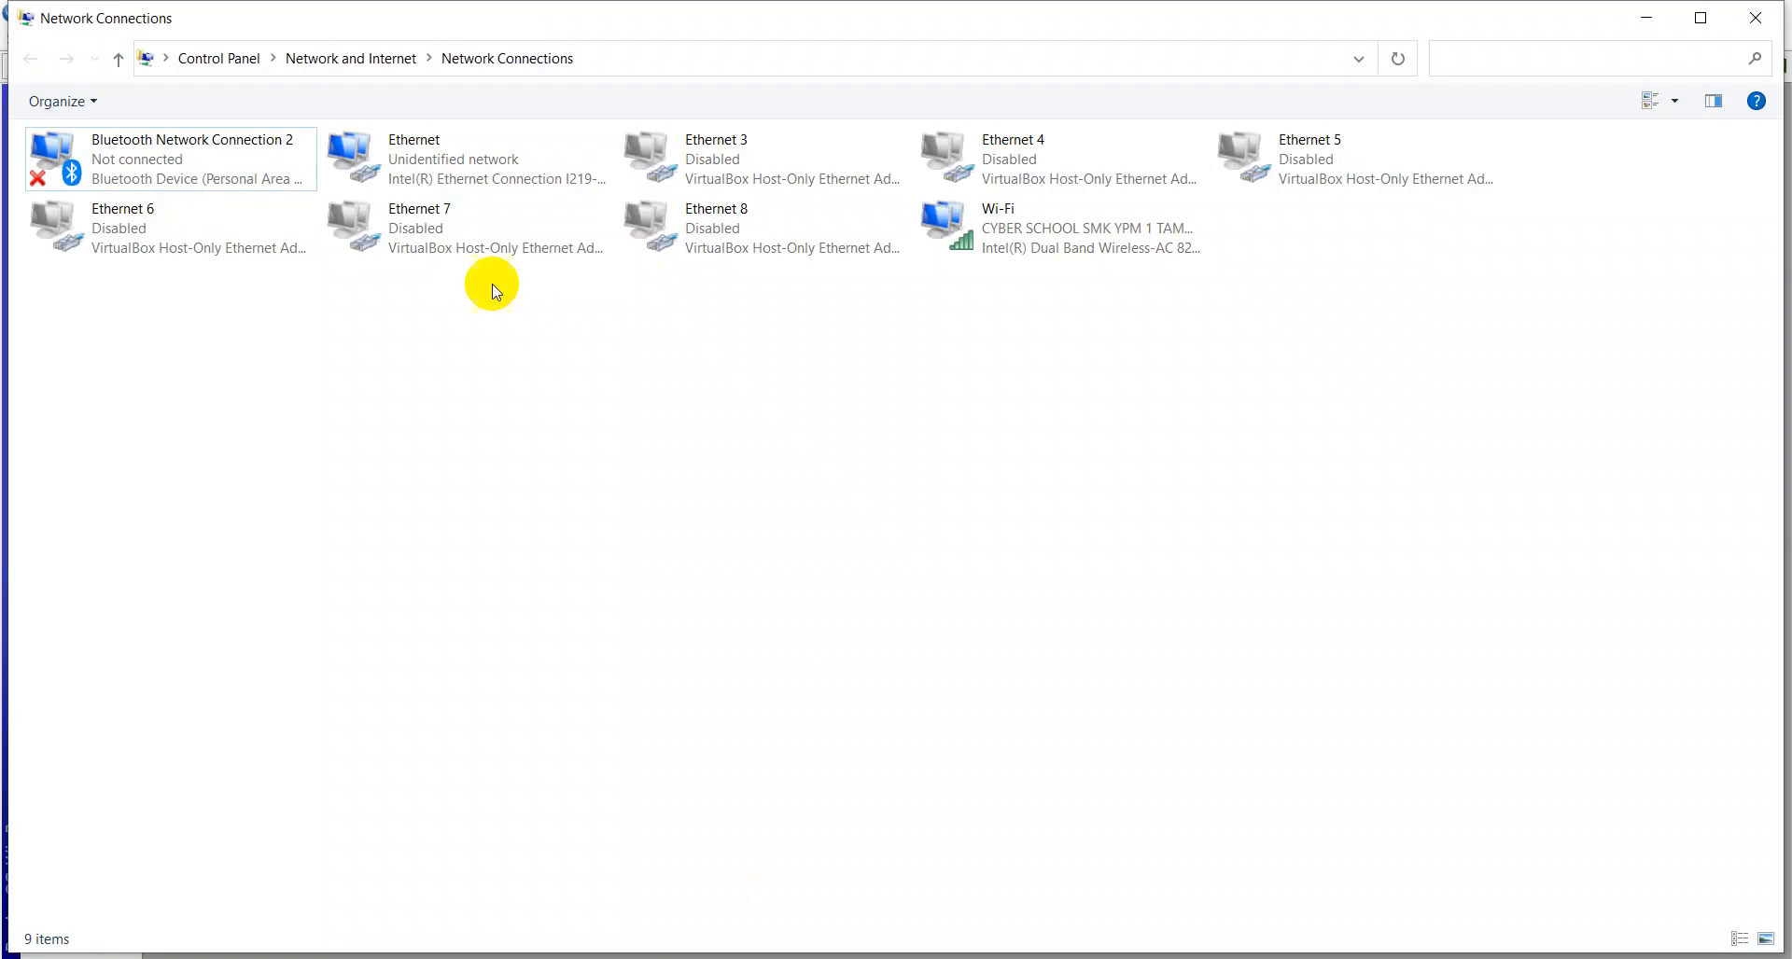
{"action": "right_click", "coordinate": [454, 181]}
{"action": "left_click", "coordinate": [520, 403]}
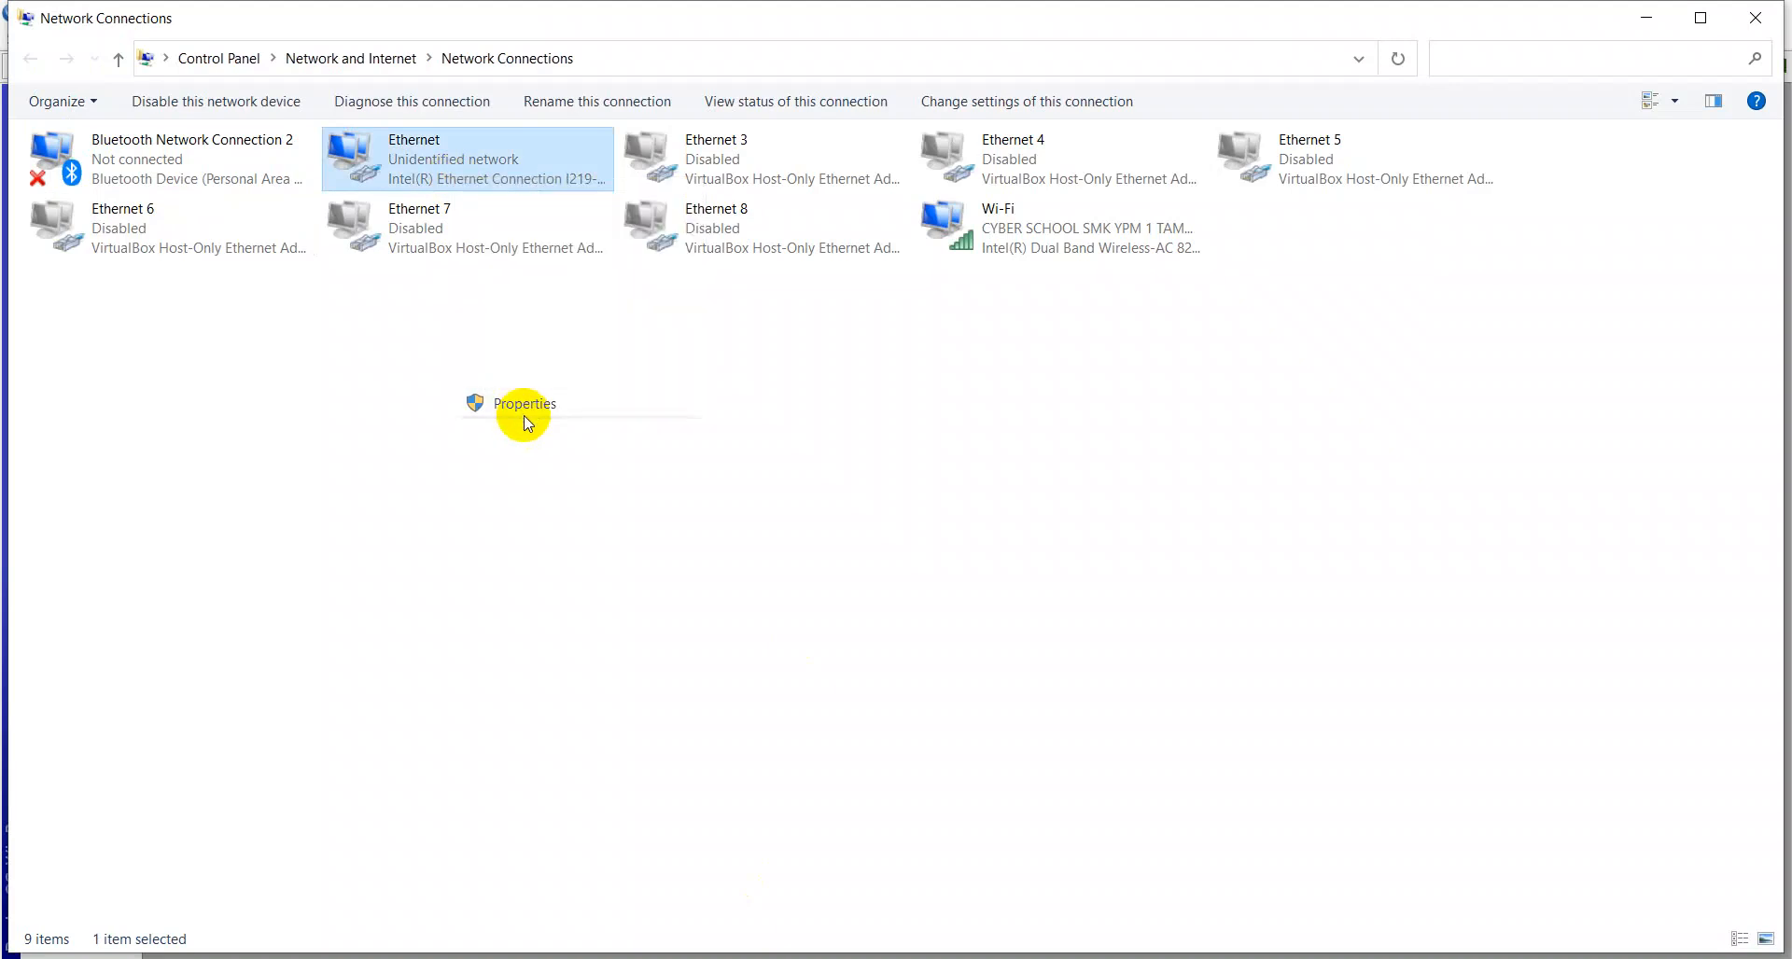
{"action": "double_click", "coordinate": [288, 425]}
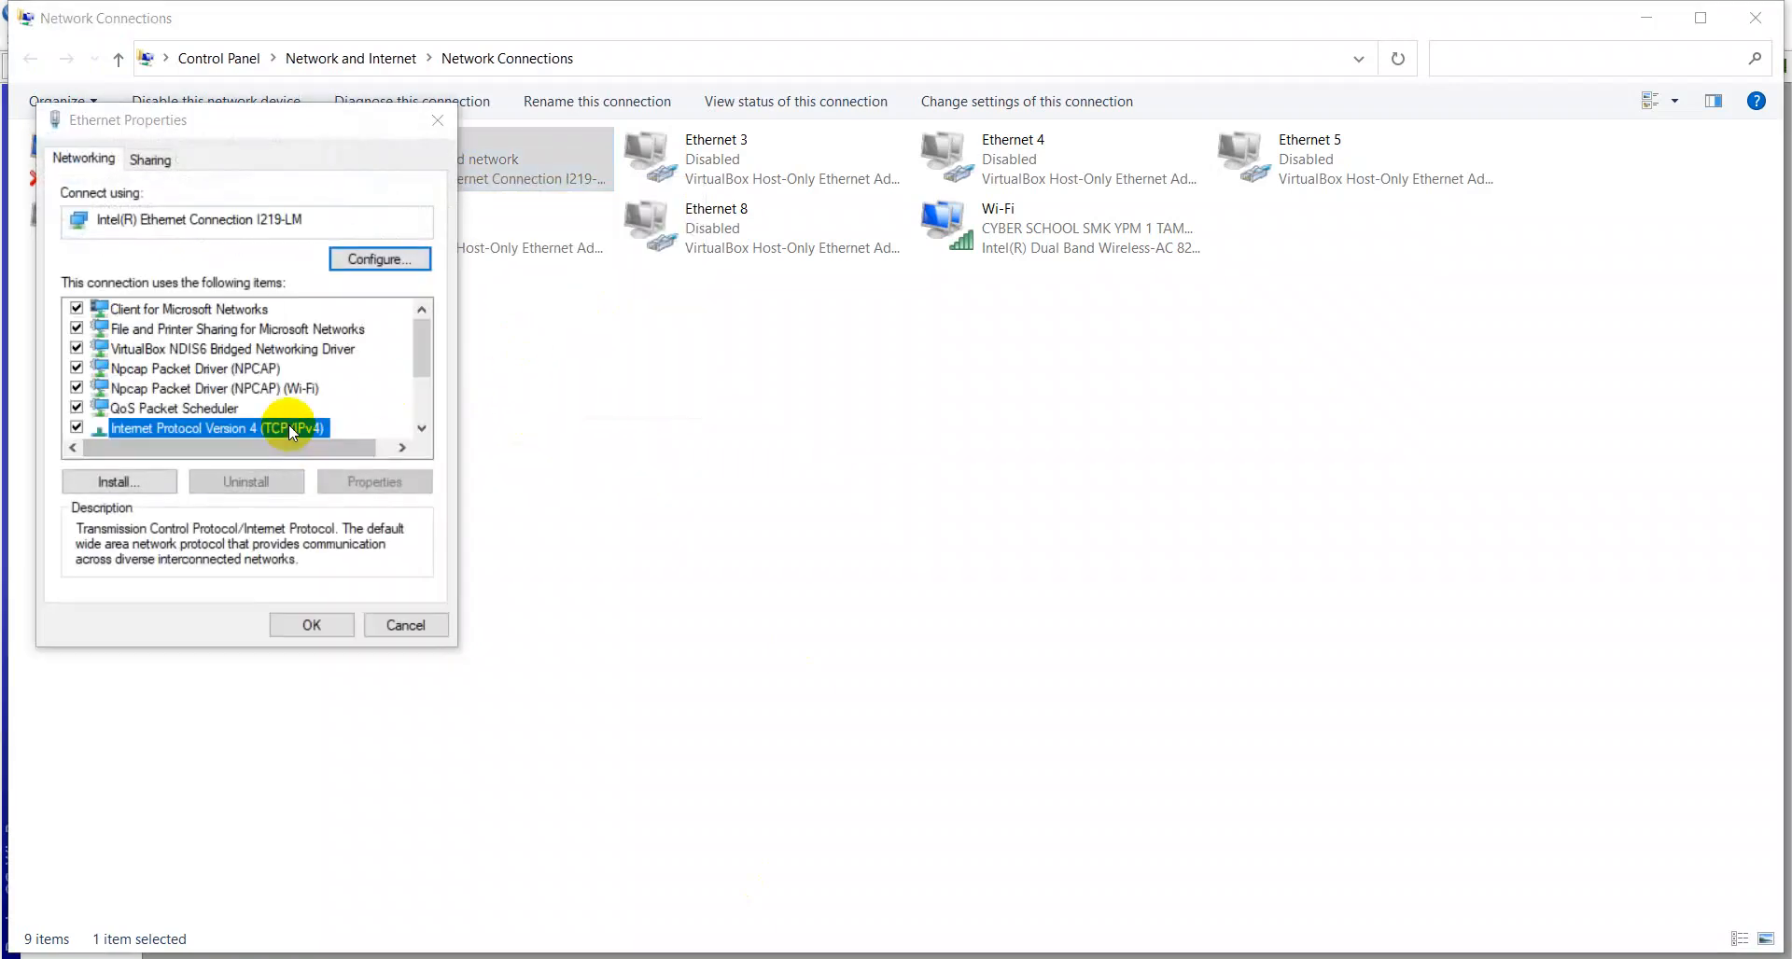
{"action": "left_click_drag", "start_coordinate": [308, 205], "coordinate": [916, 219]}
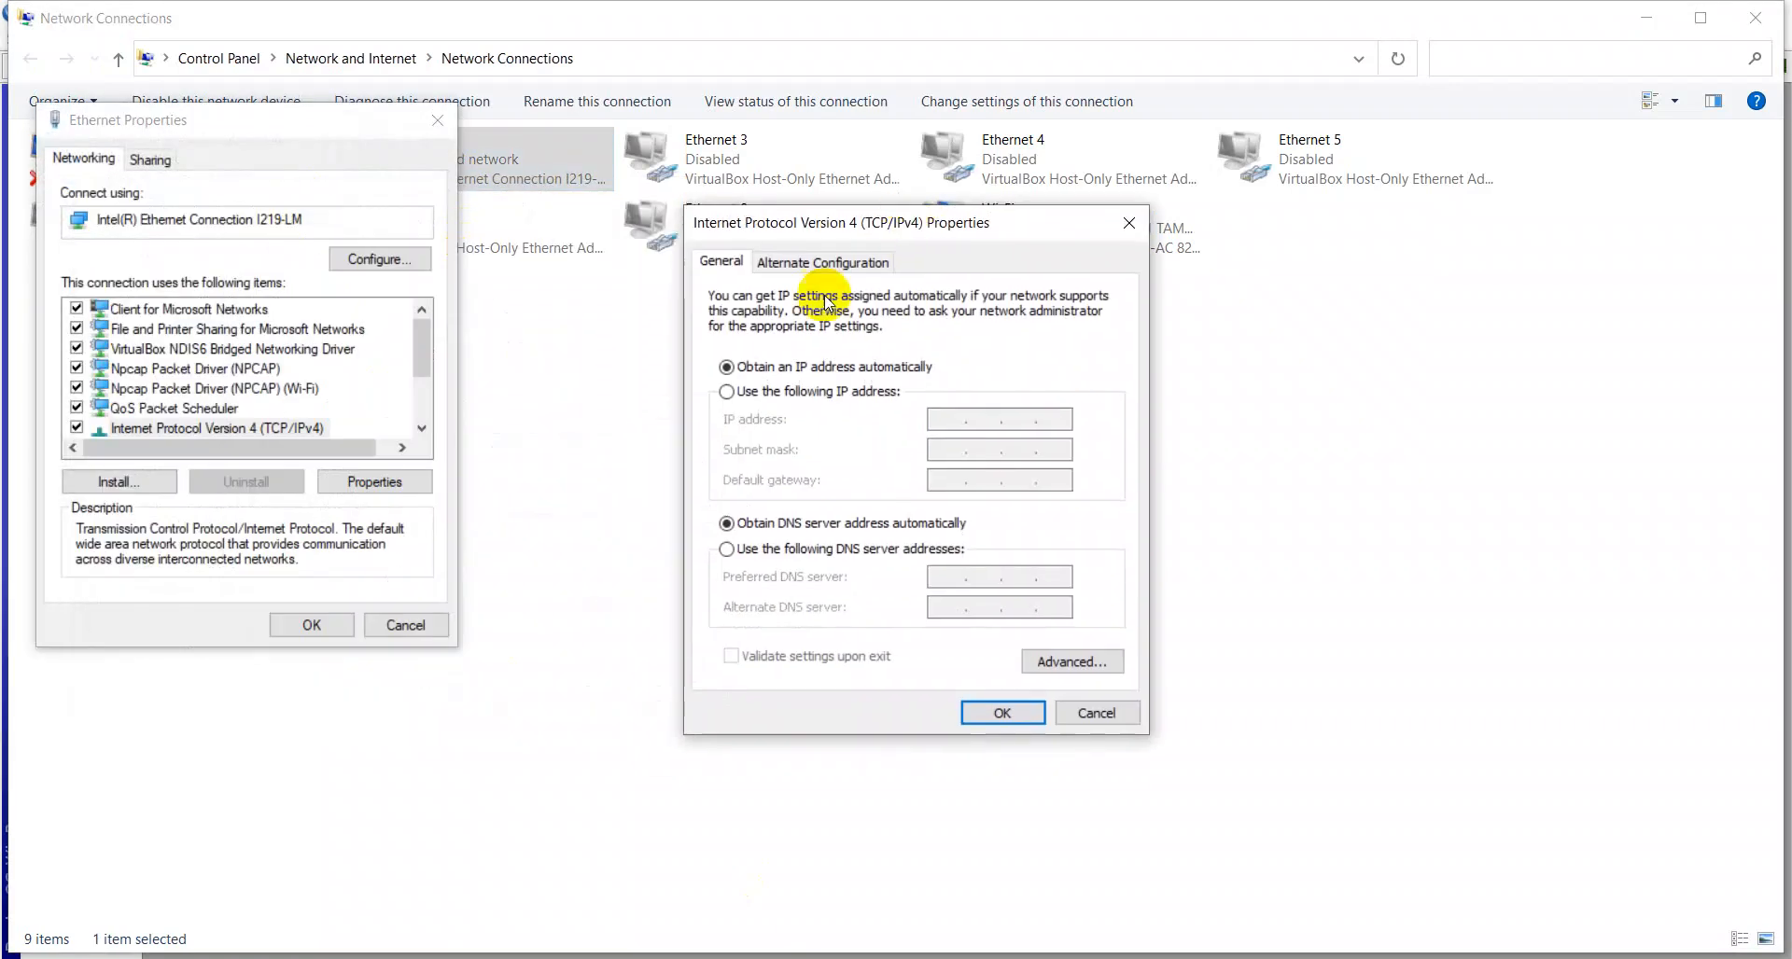
Give the Ethernet adapter the static IP address 192.168.10.2 with subnet mask 255.255.255.0 and save its properties
{"action": "left_click", "coordinate": [798, 393]}
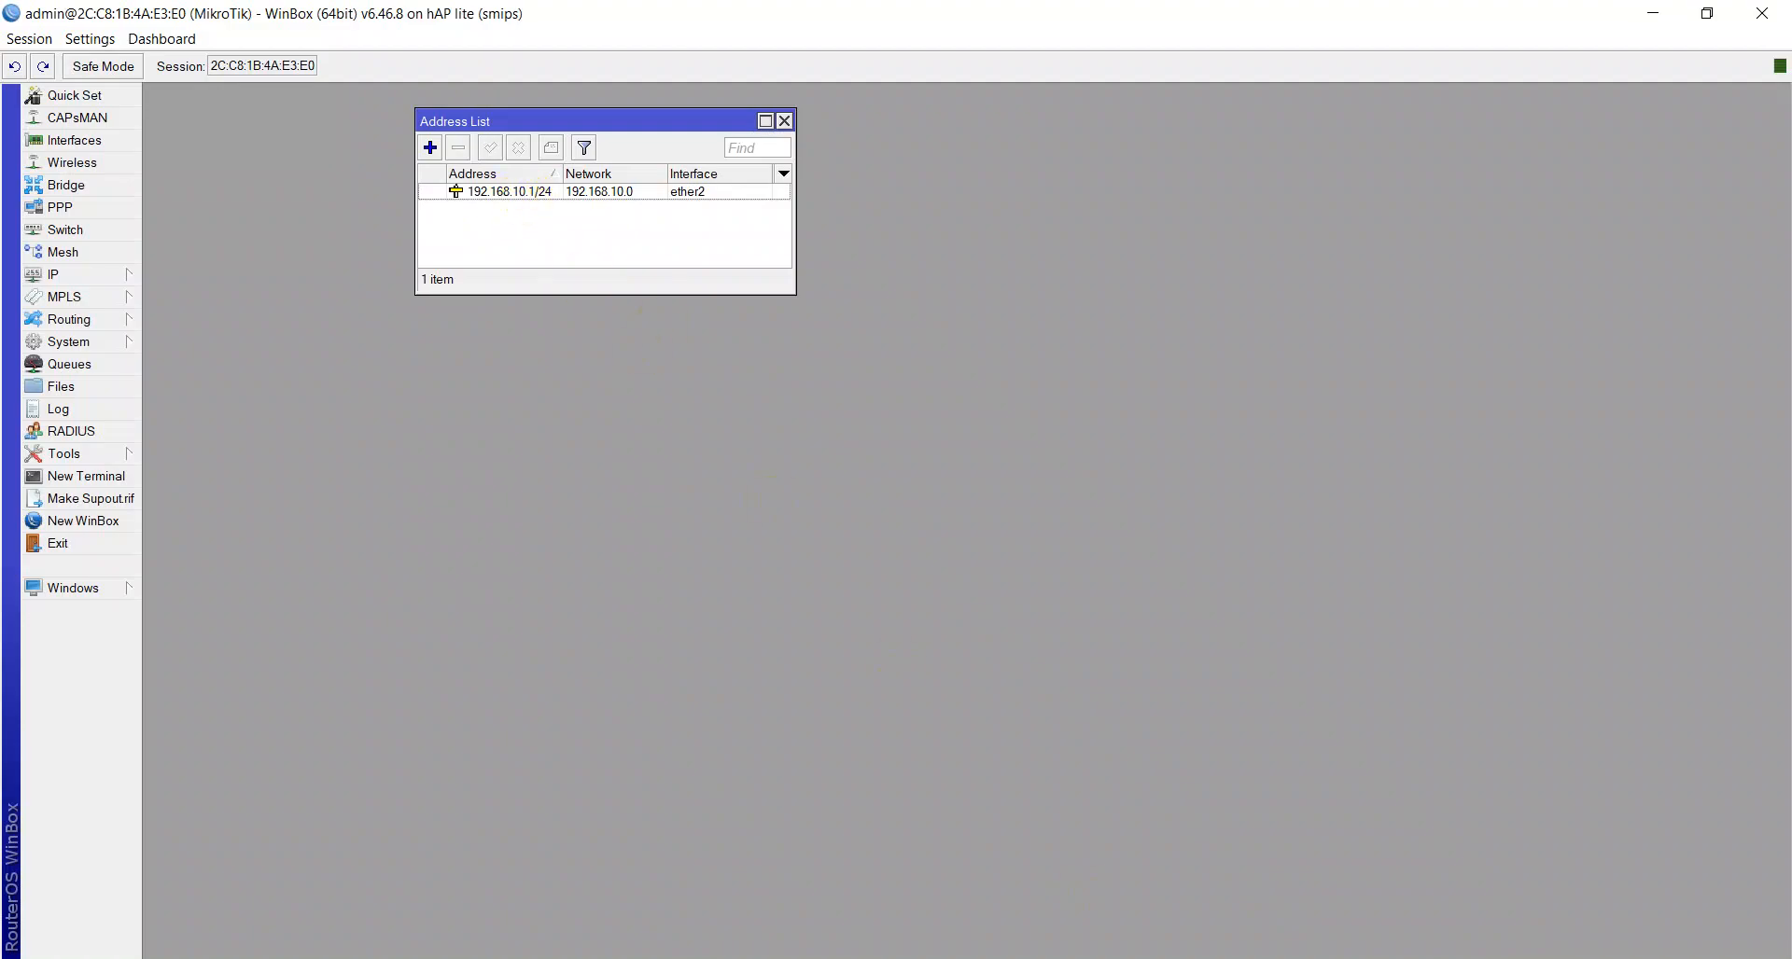
{"action": "key", "text": "alt+Tab"}
{"action": "left_click", "coordinate": [948, 419]}
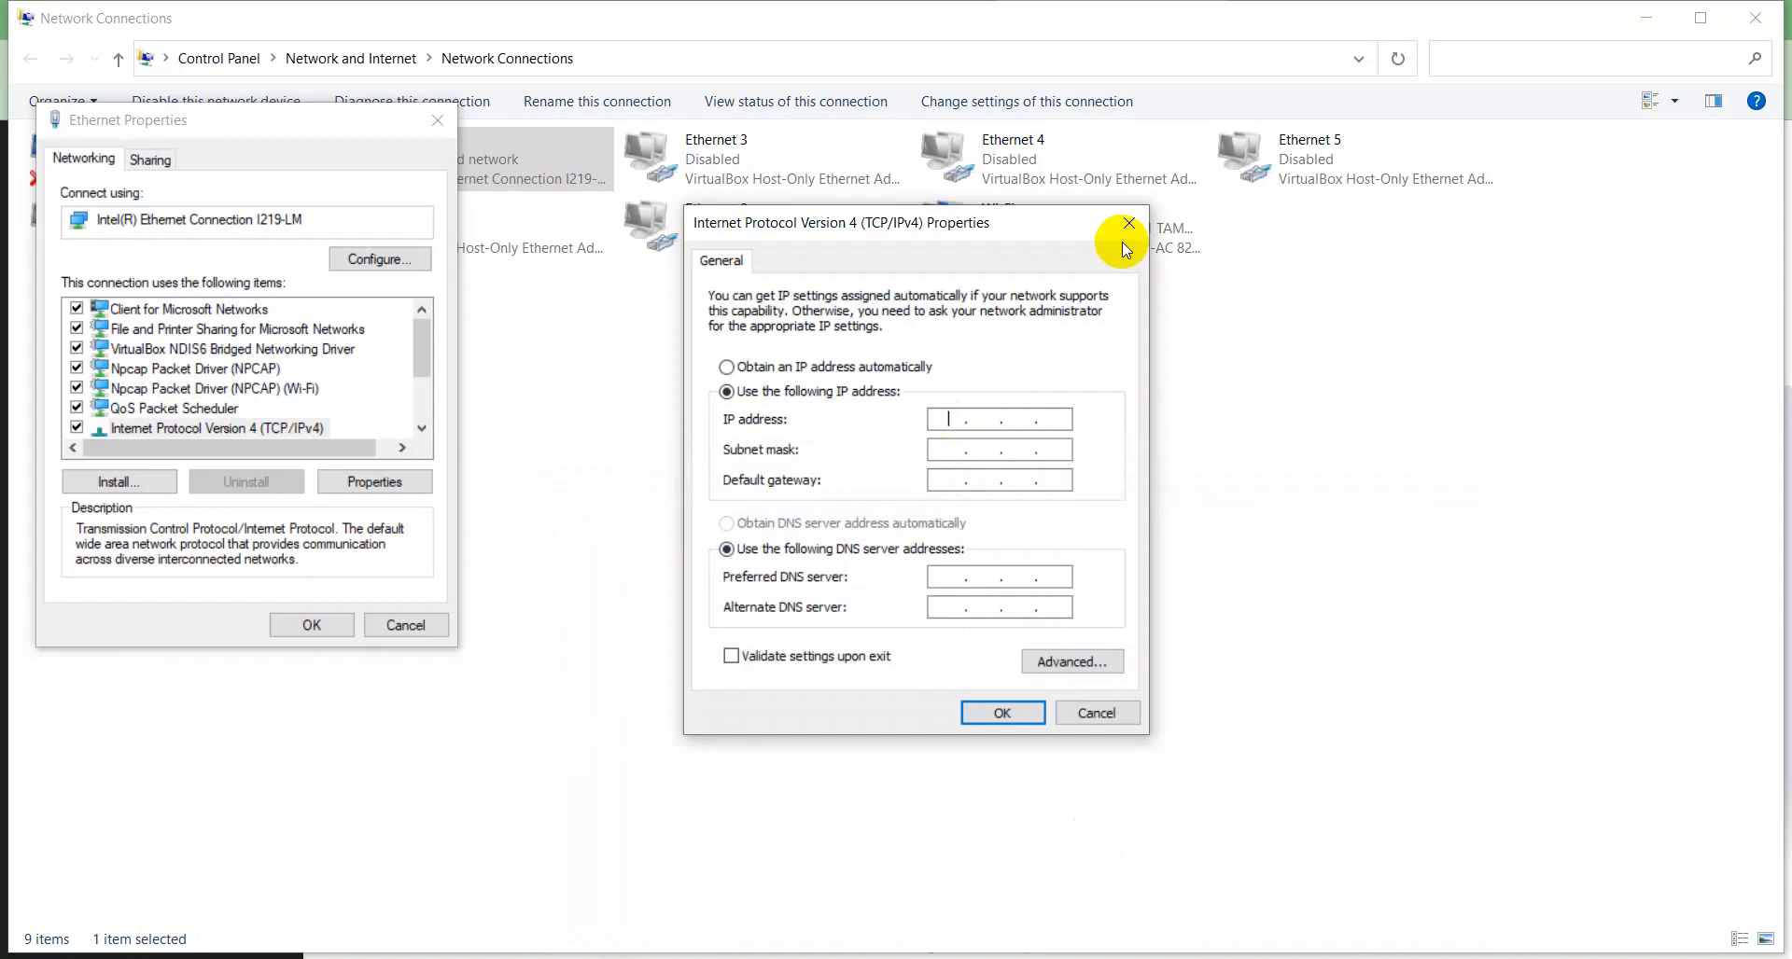
{"action": "type", "text": "192 . 168 . 10 . 2"}
{"action": "key", "text": "Tab"}
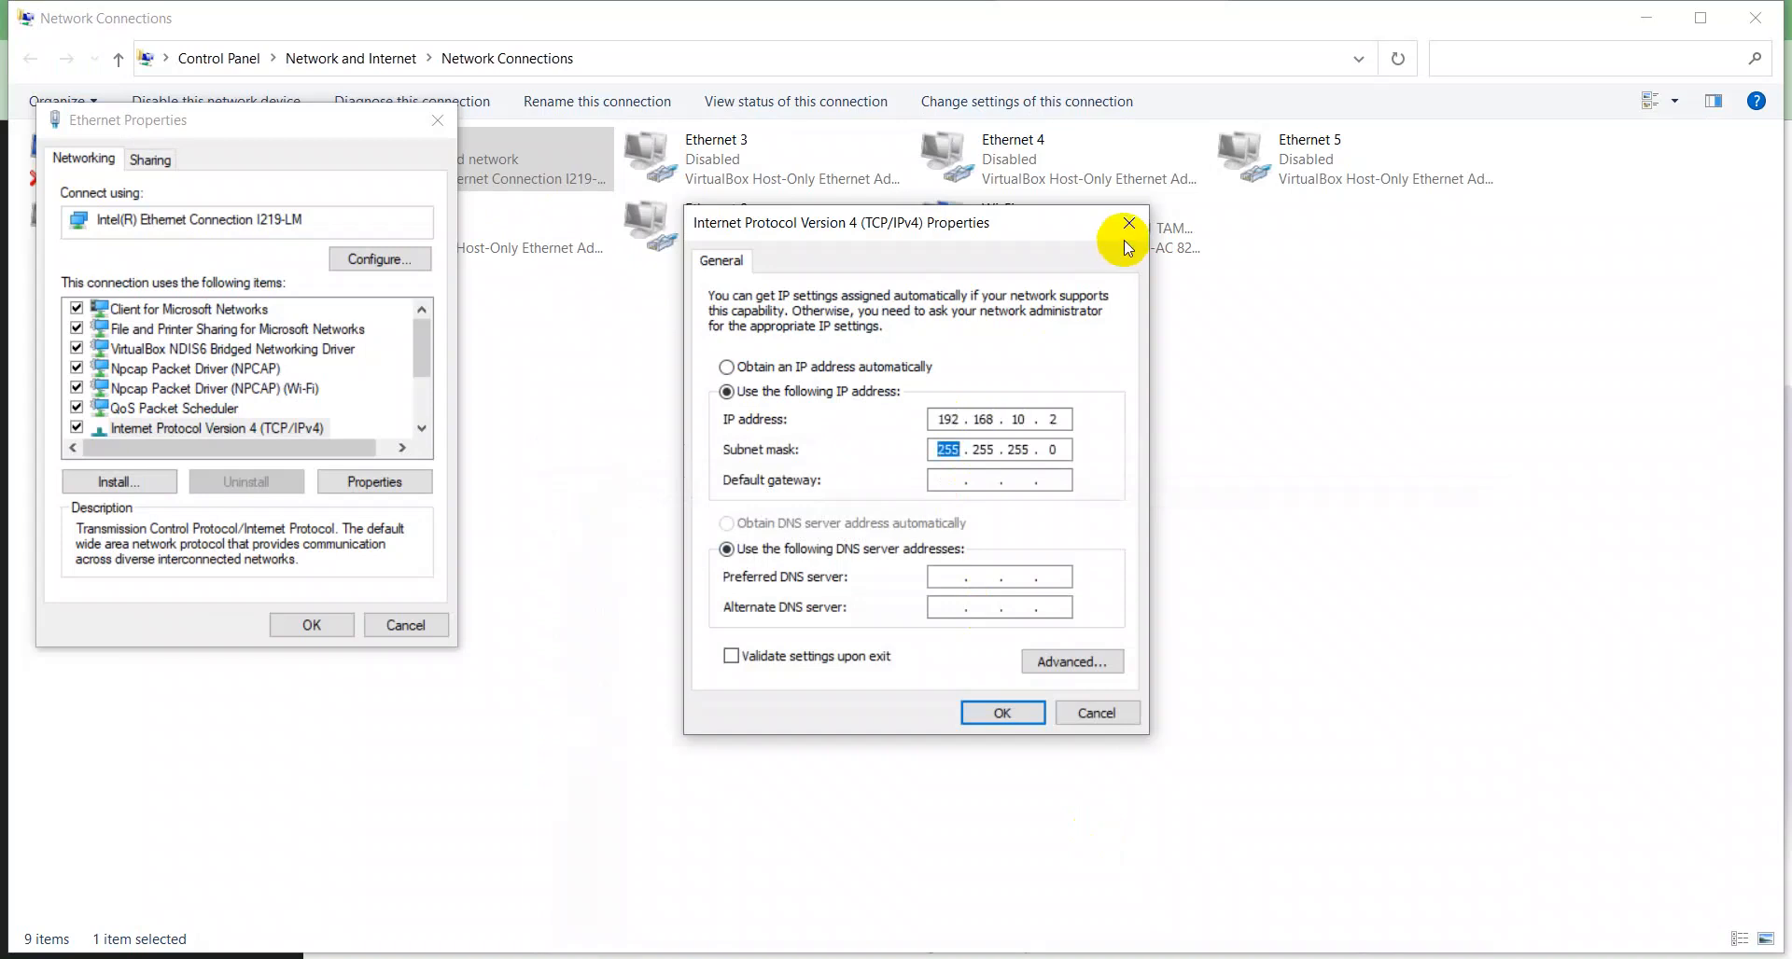
{"action": "left_click", "coordinate": [1063, 419]}
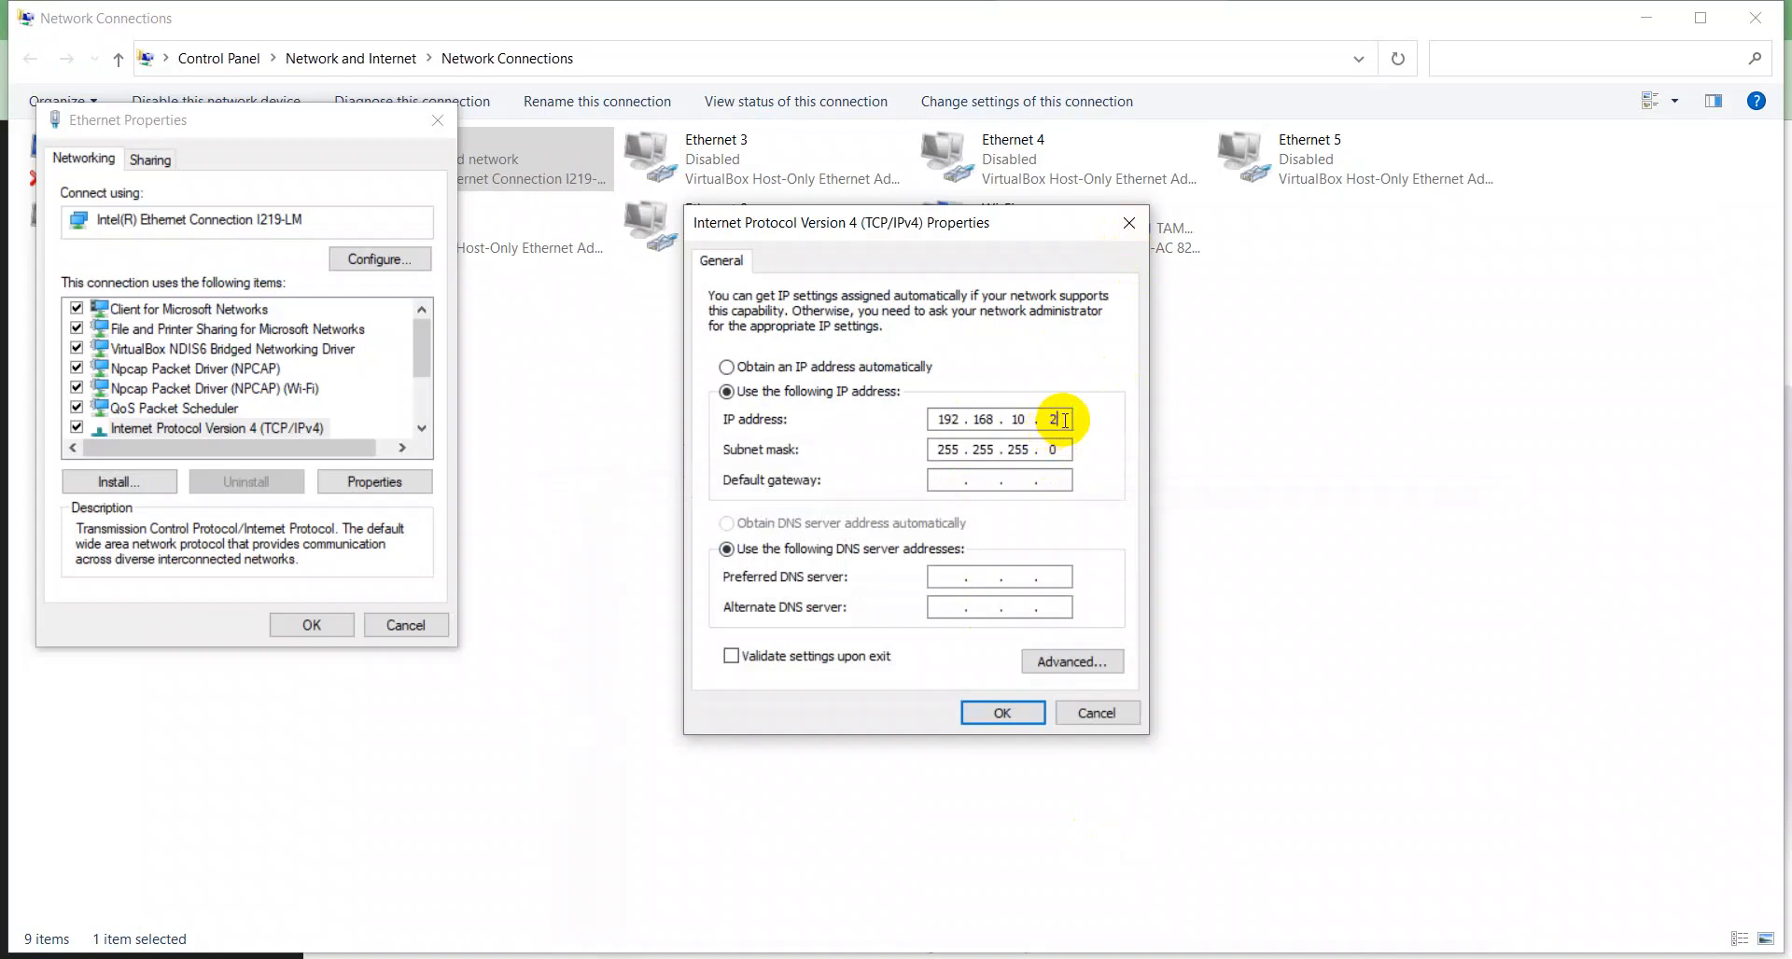
{"action": "left_click_drag", "start_coordinate": [1064, 420], "coordinate": [1047, 414]}
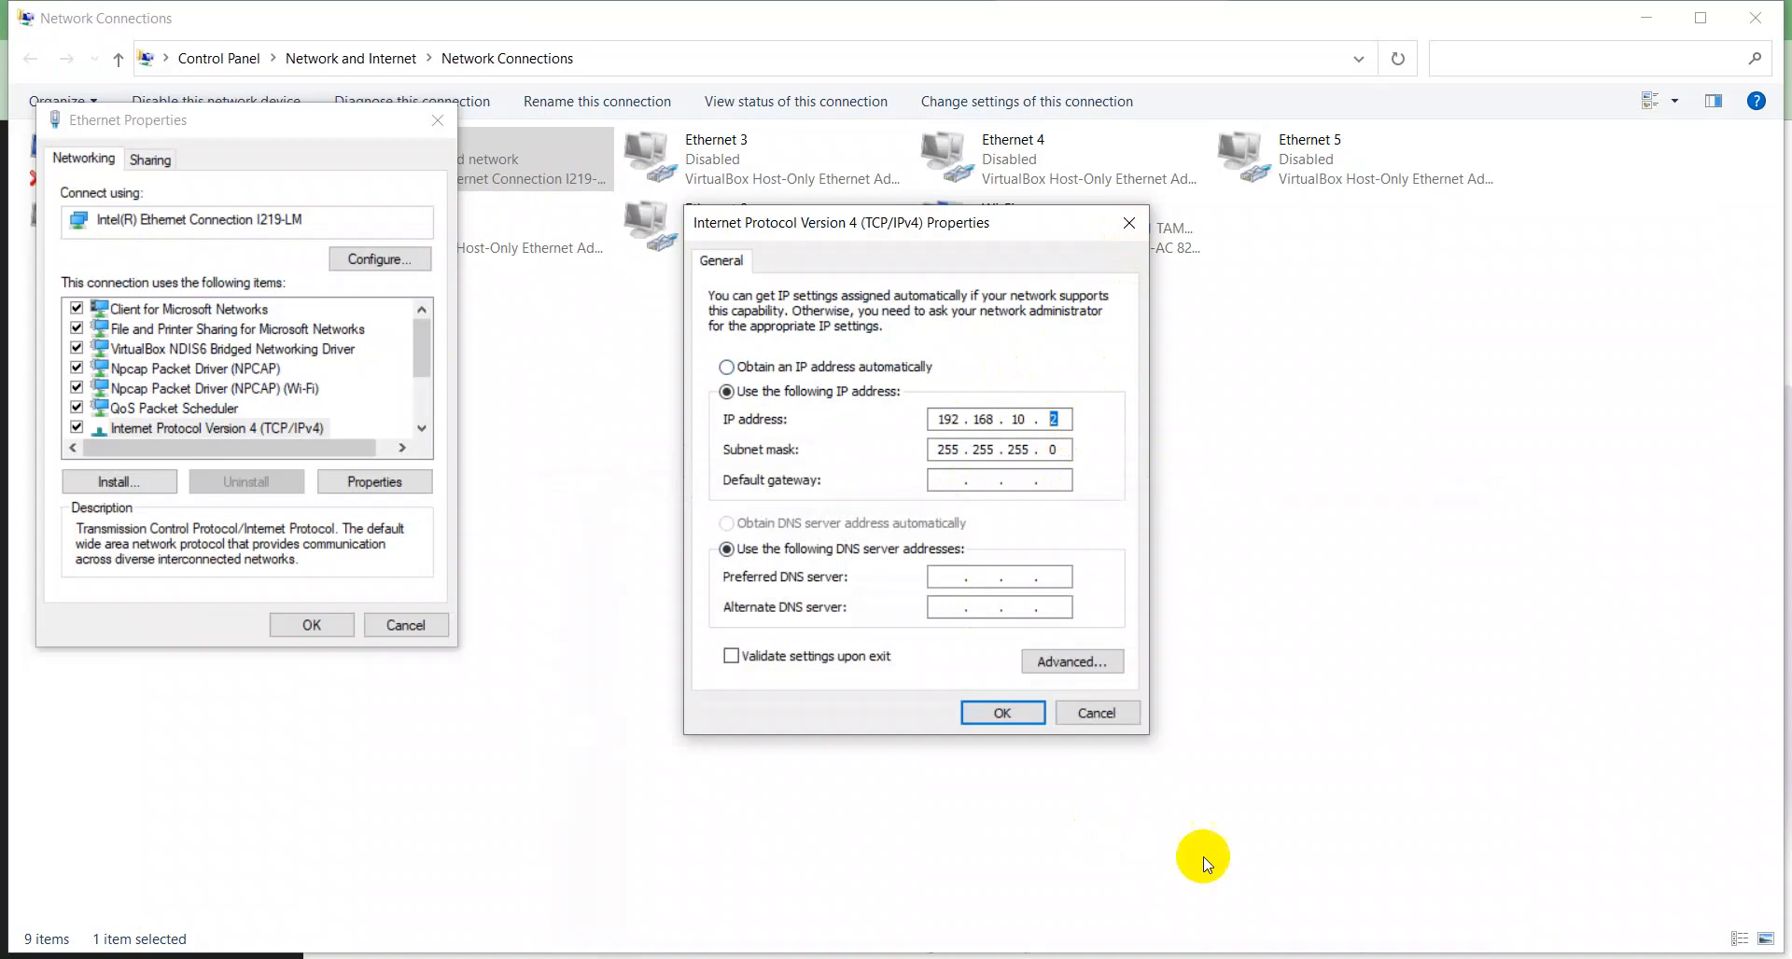
{"action": "left_click", "coordinate": [999, 713]}
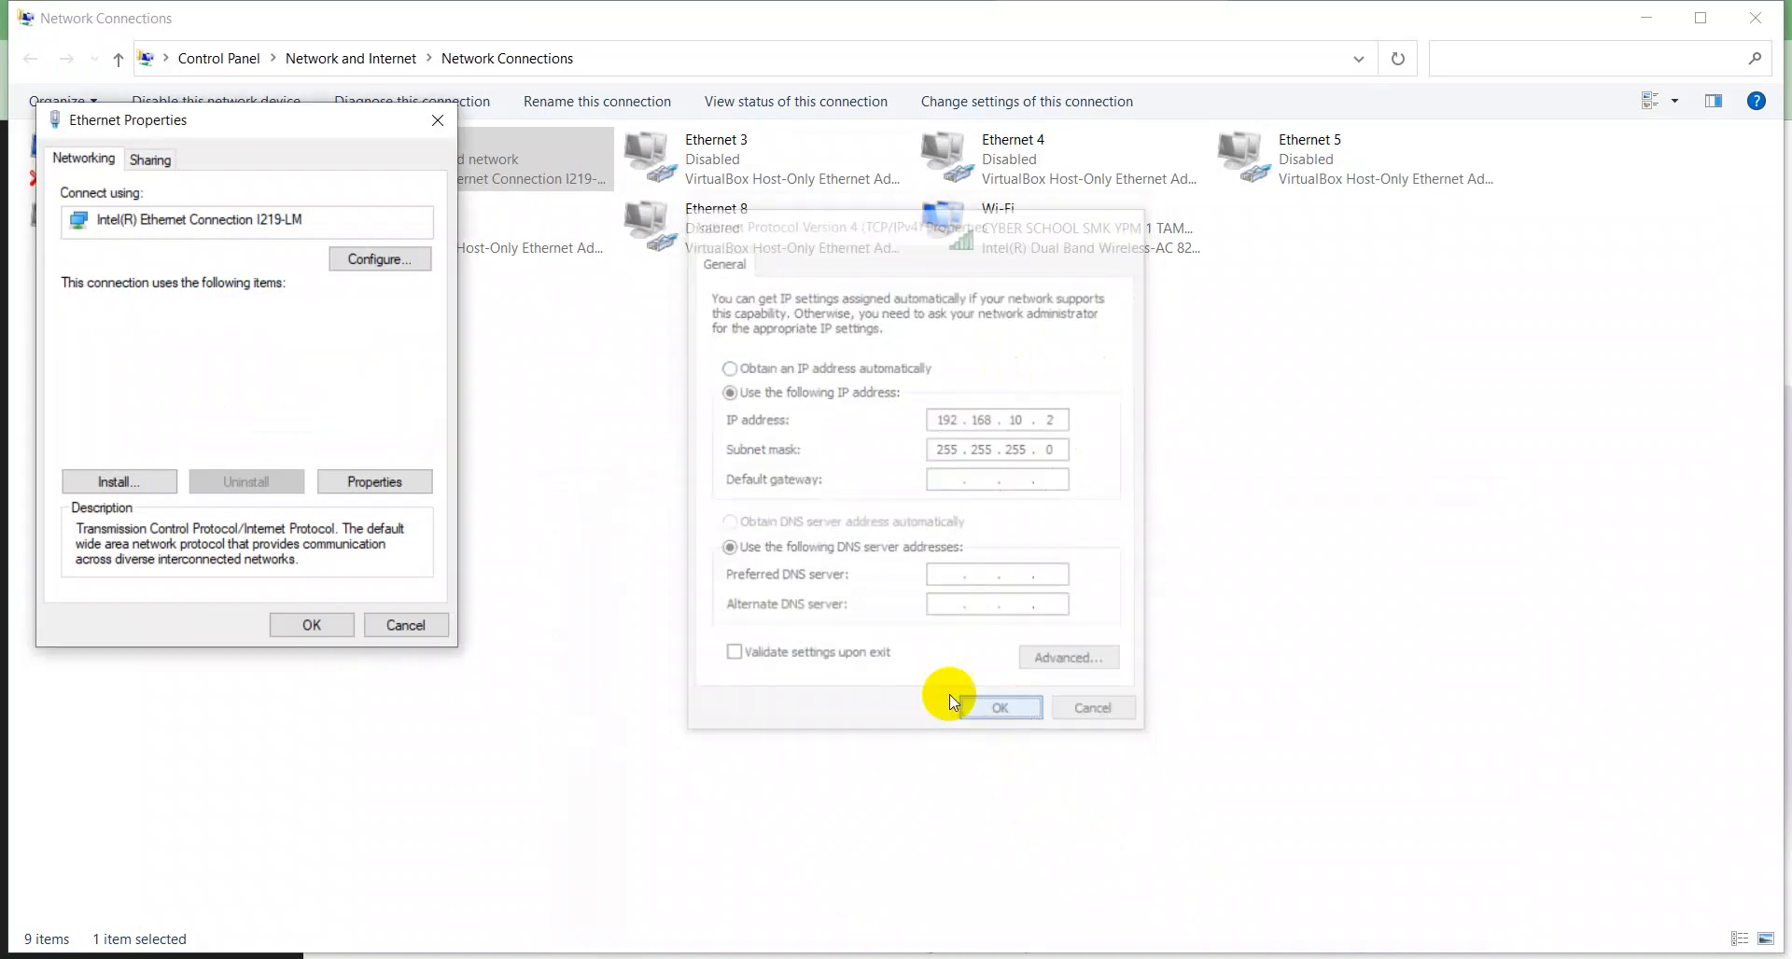
{"action": "left_click", "coordinate": [317, 624]}
Switch to the Command Prompt, stop the running ping and clear the screen with cls
{"action": "key", "text": "alt+Tab"}
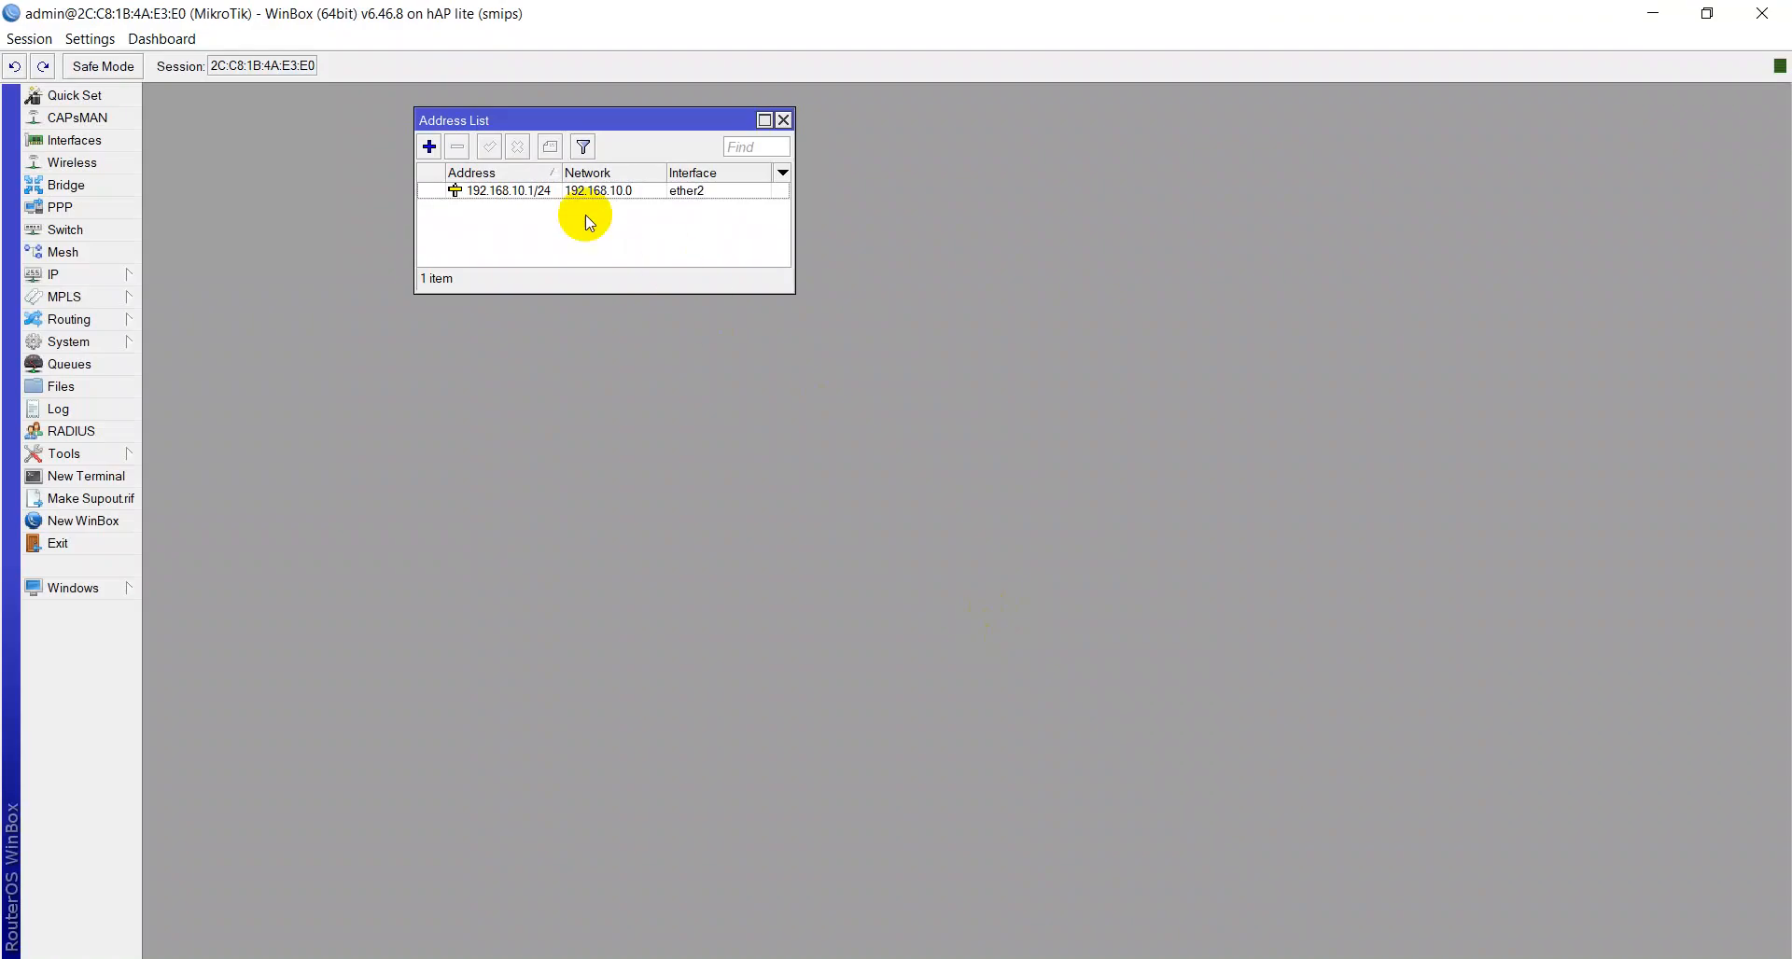
{"action": "key", "text": "alt+Tab"}
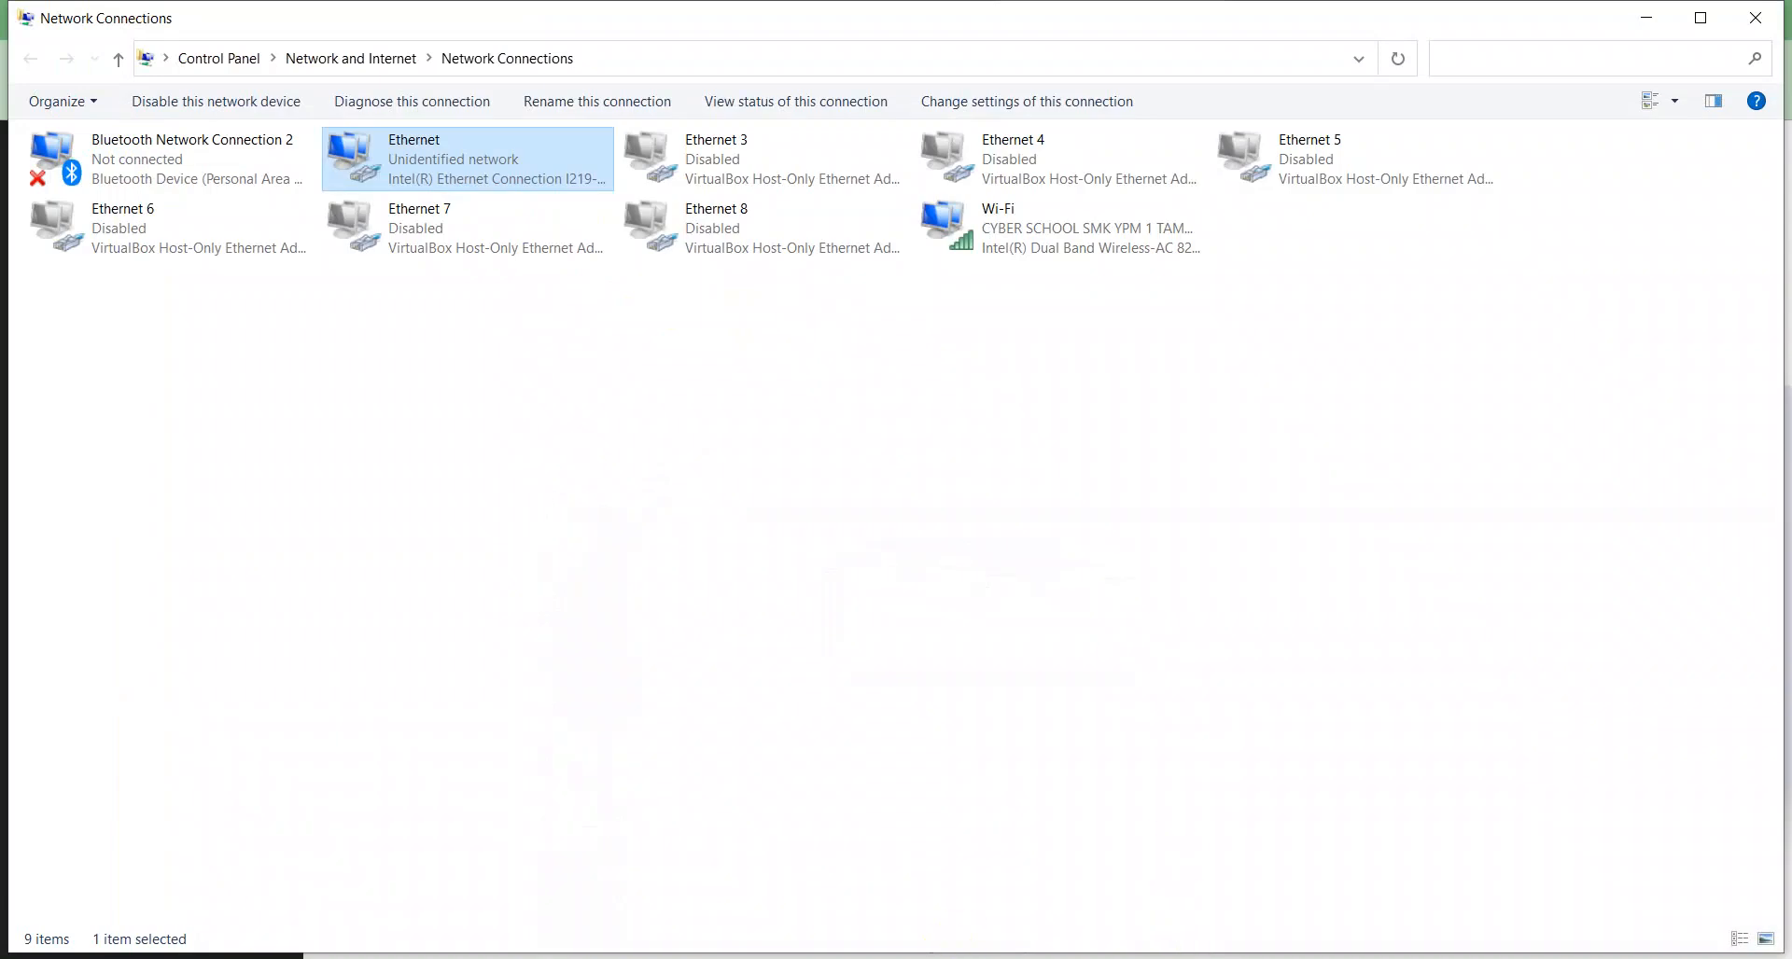
{"action": "key", "text": "alt+Tab"}
{"action": "left_click", "coordinate": [988, 859]}
{"action": "key", "text": "ctrl+c"}
{"action": "key", "text": "Return"}
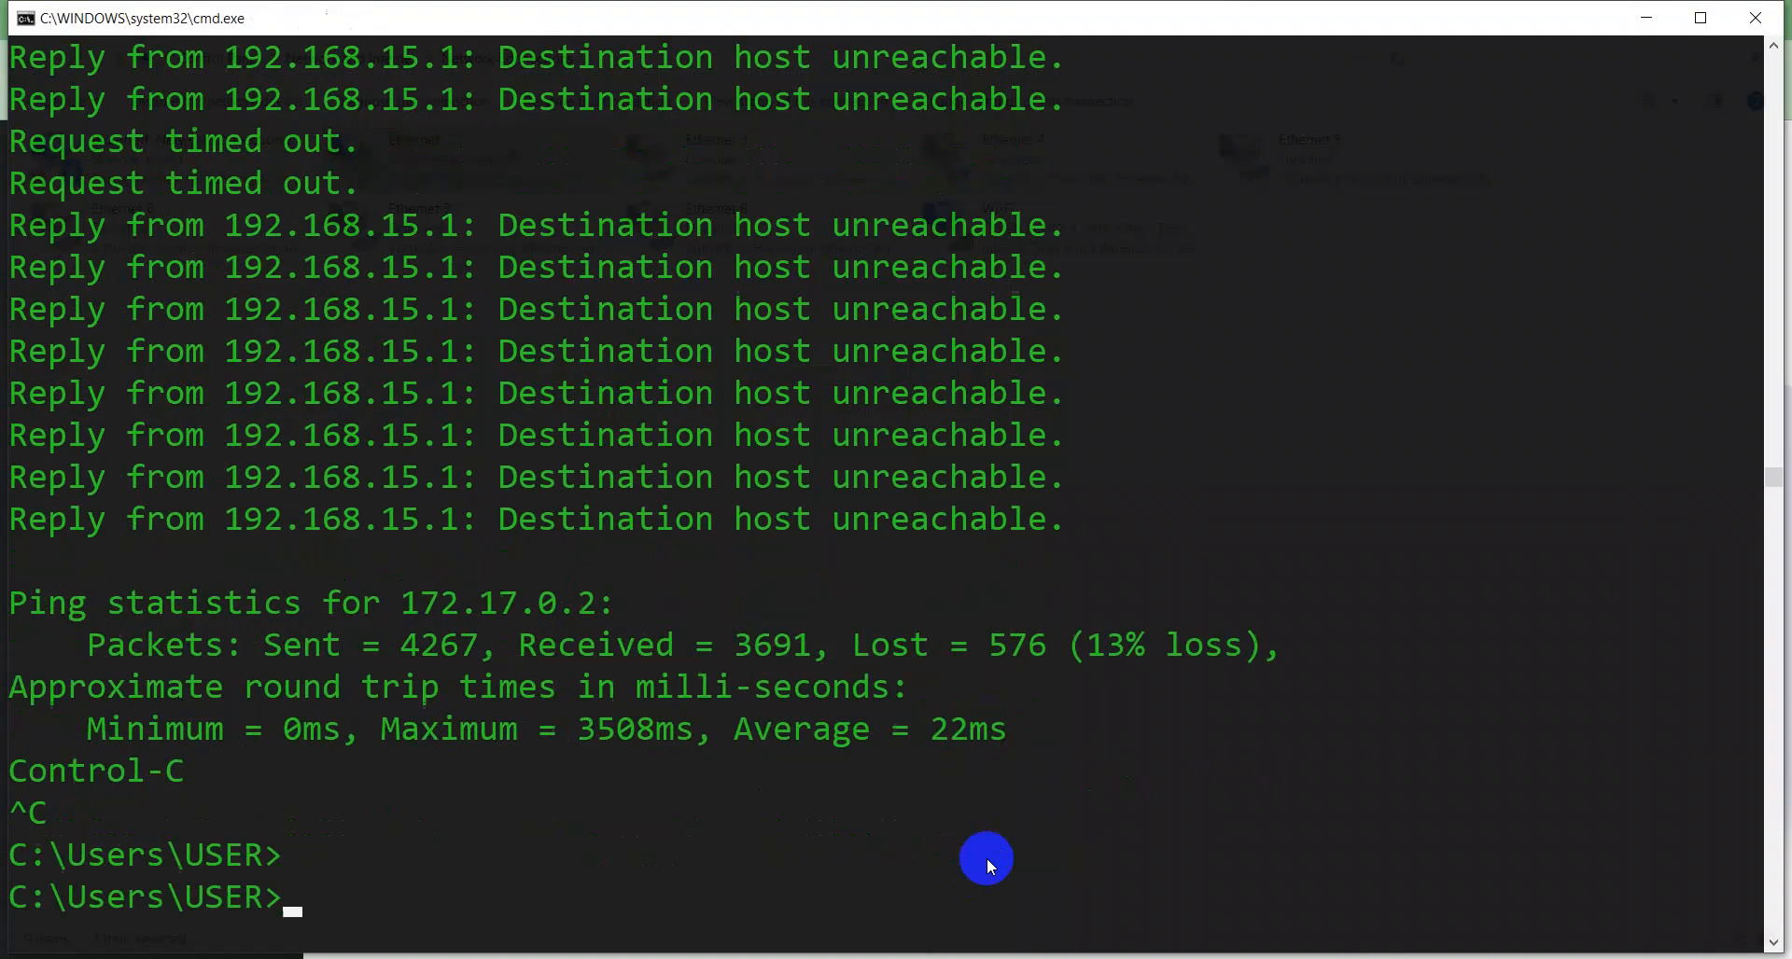
{"action": "type", "text": "cls"}
{"action": "key", "text": "Return"}
Test the connection to the router by running ping 192.168.10.1
{"action": "type", "text": "ping "}
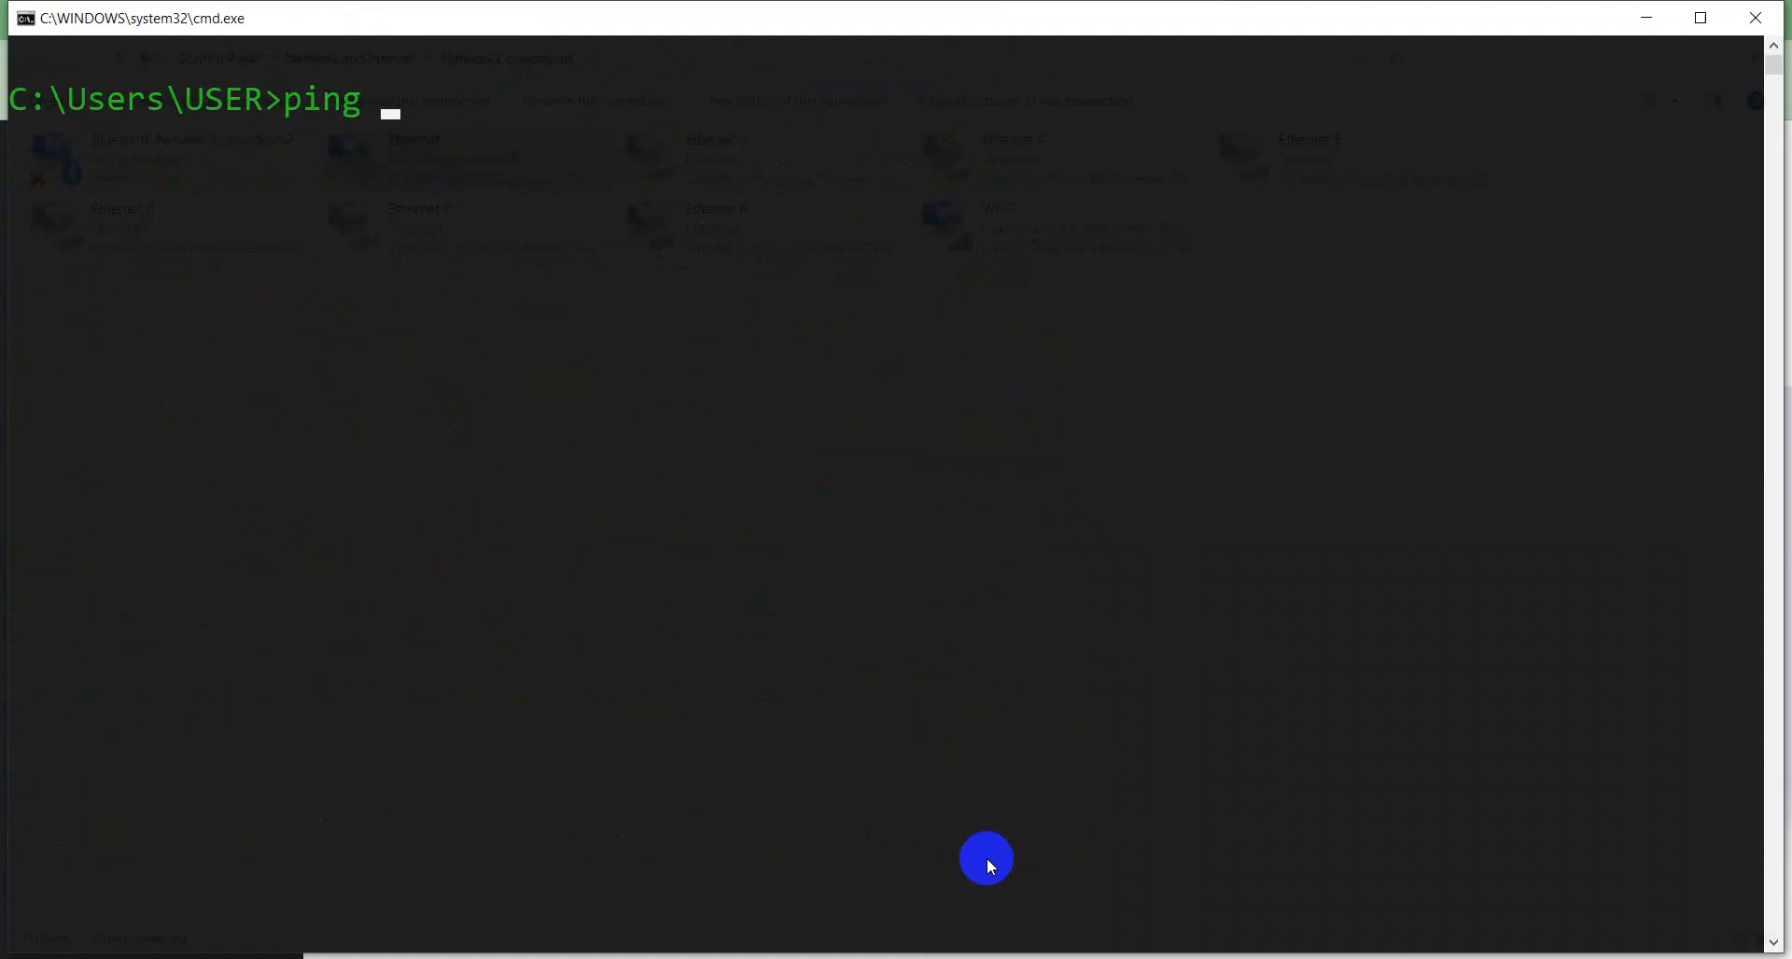
{"action": "type", "text": "192.168.10.1"}
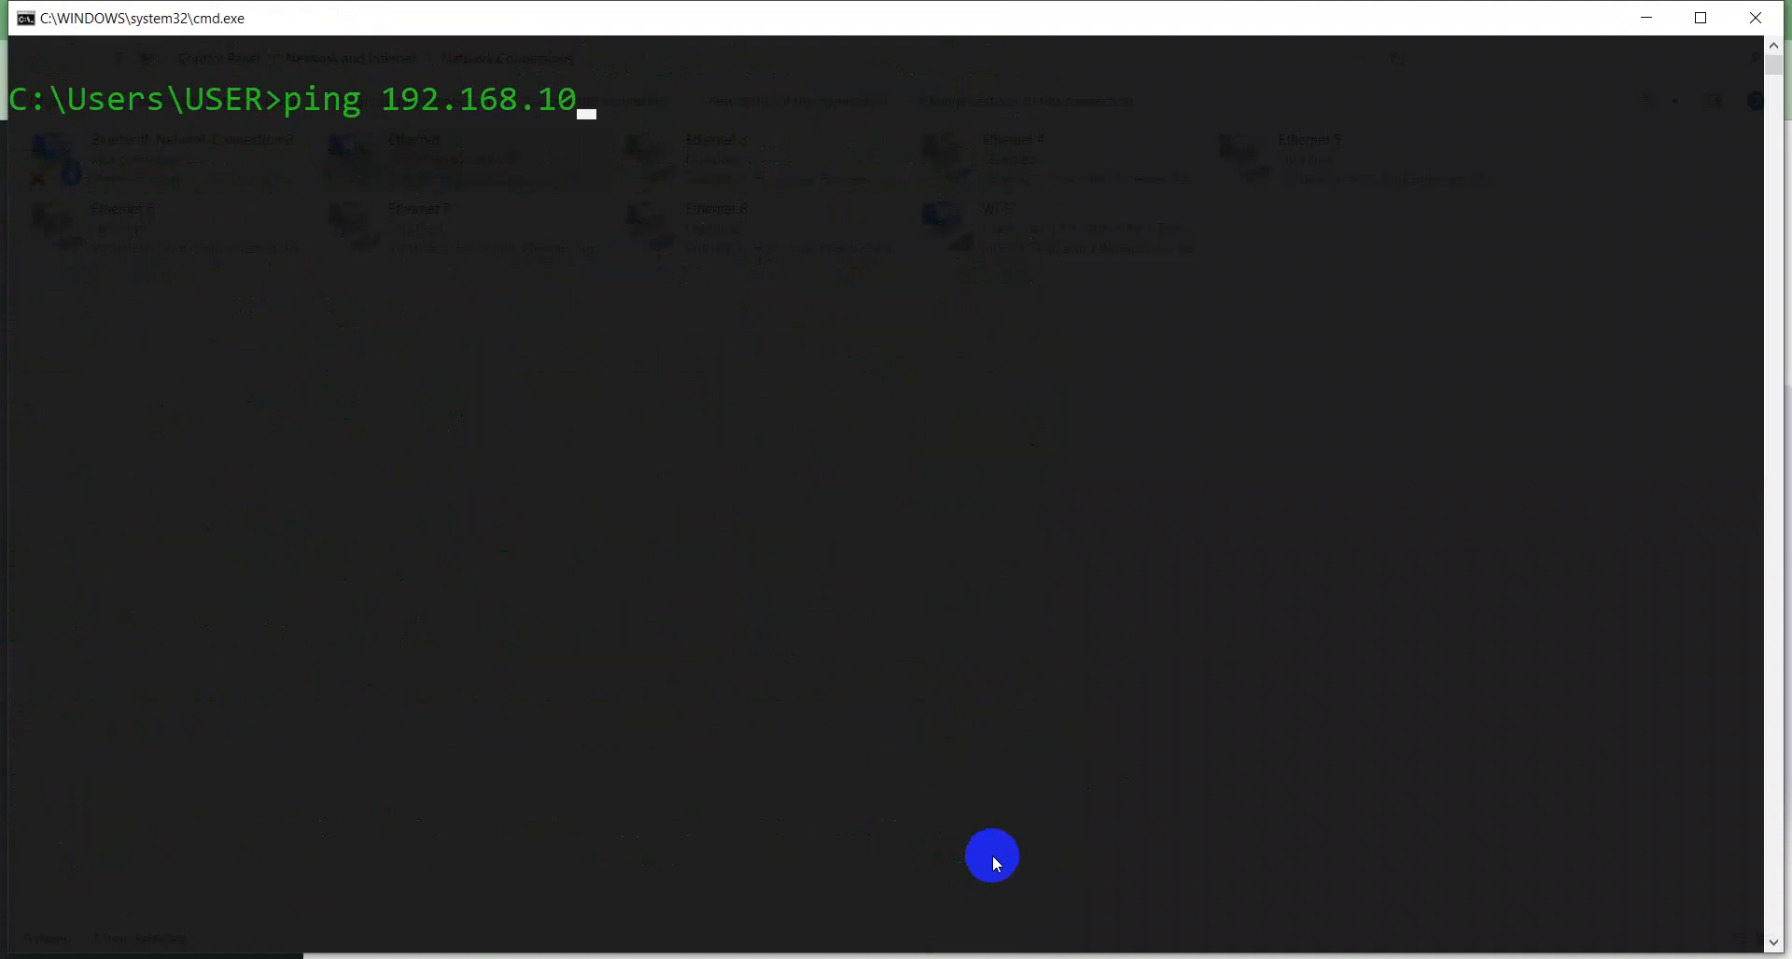
{"action": "key", "text": "Return"}
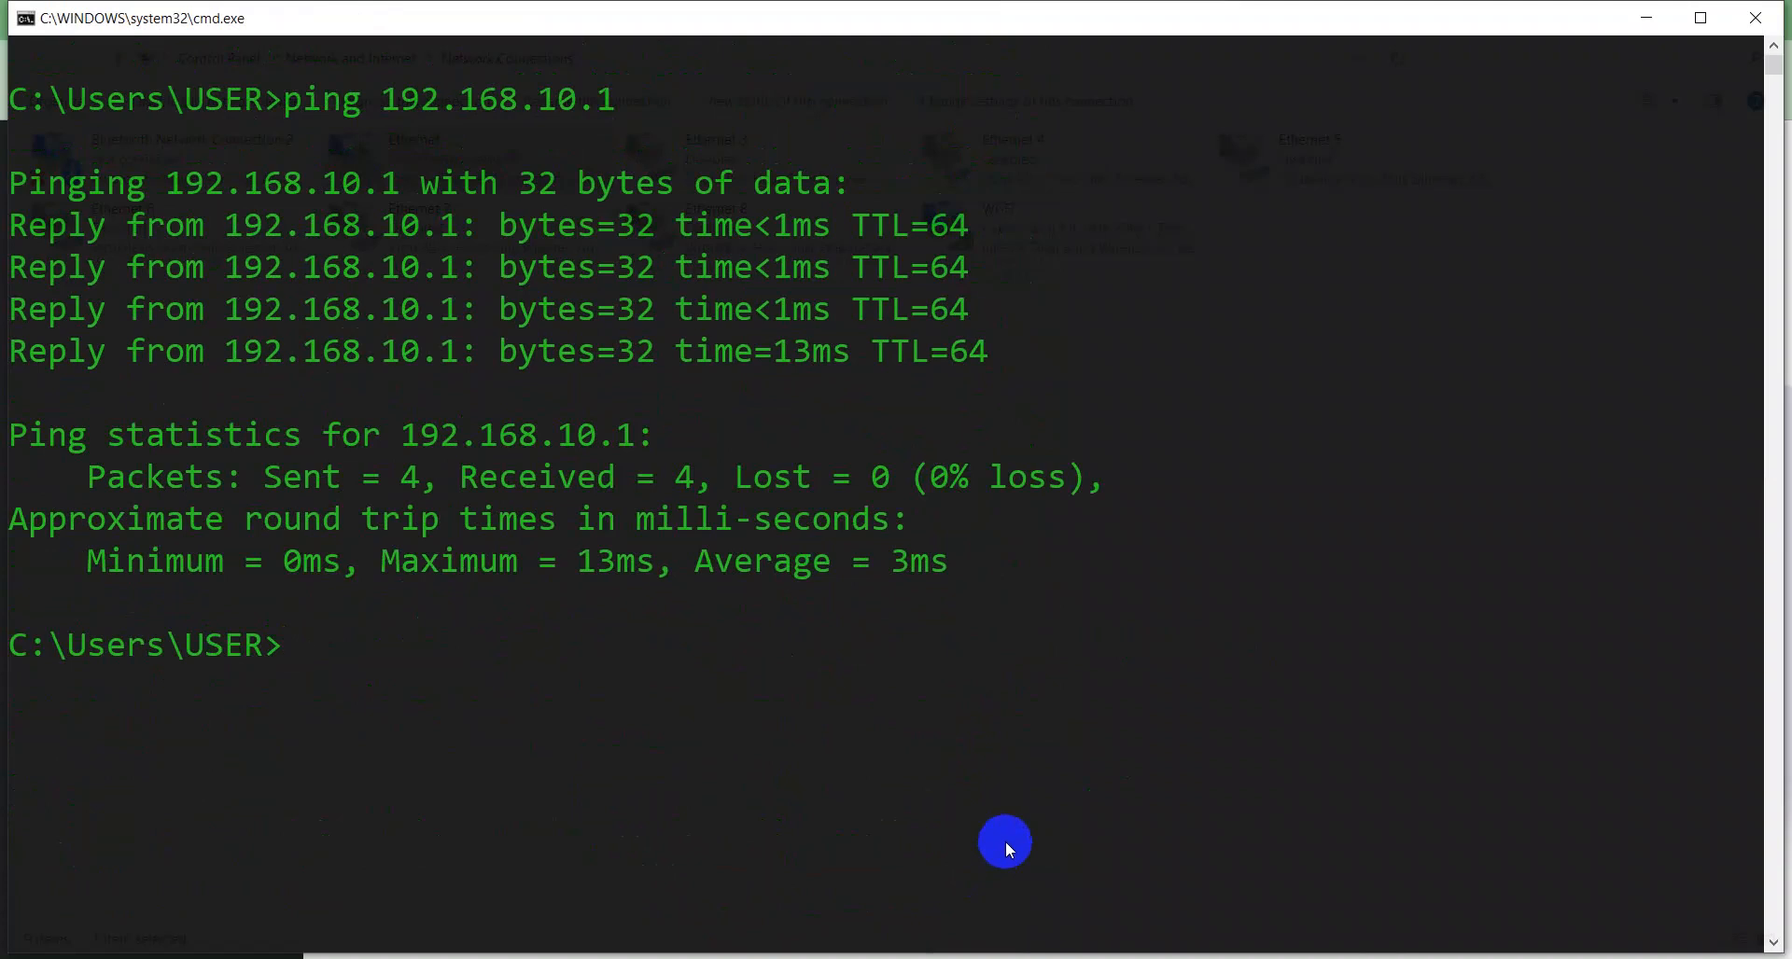
Start a continuous connection test to the router with ping 192.168.10.1 -t
{"action": "key", "text": "Up"}
{"action": "type", "text": "-t"}
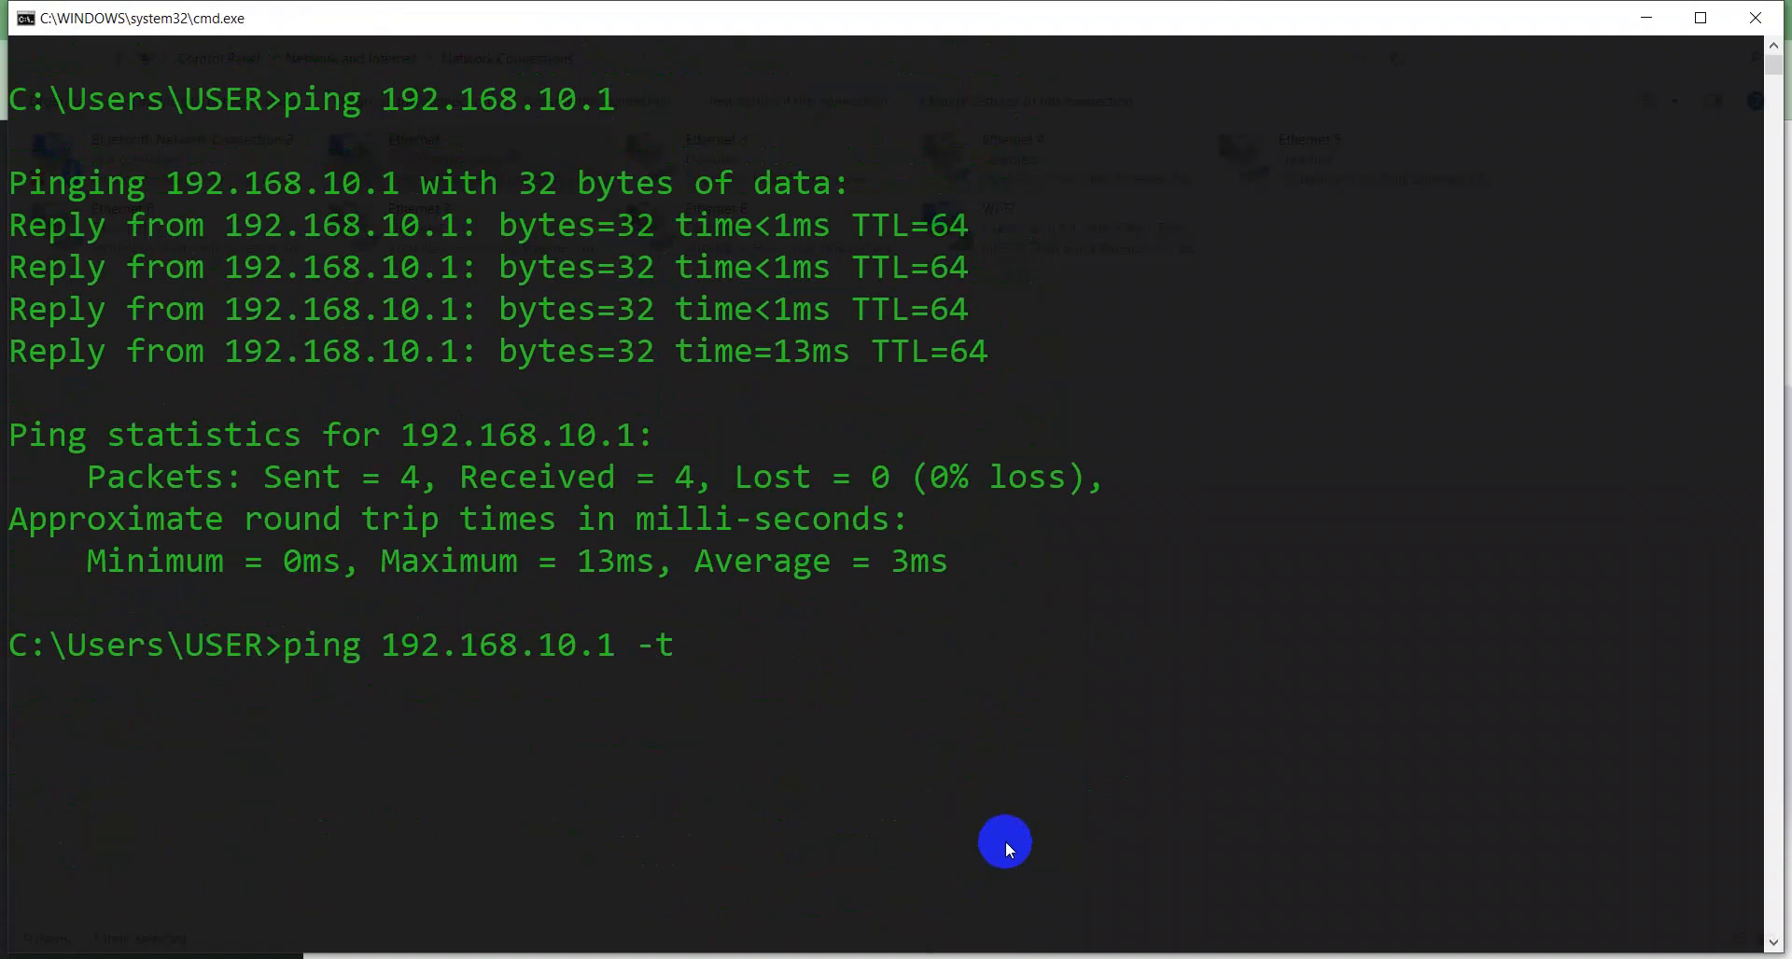
{"action": "key", "text": "Return"}
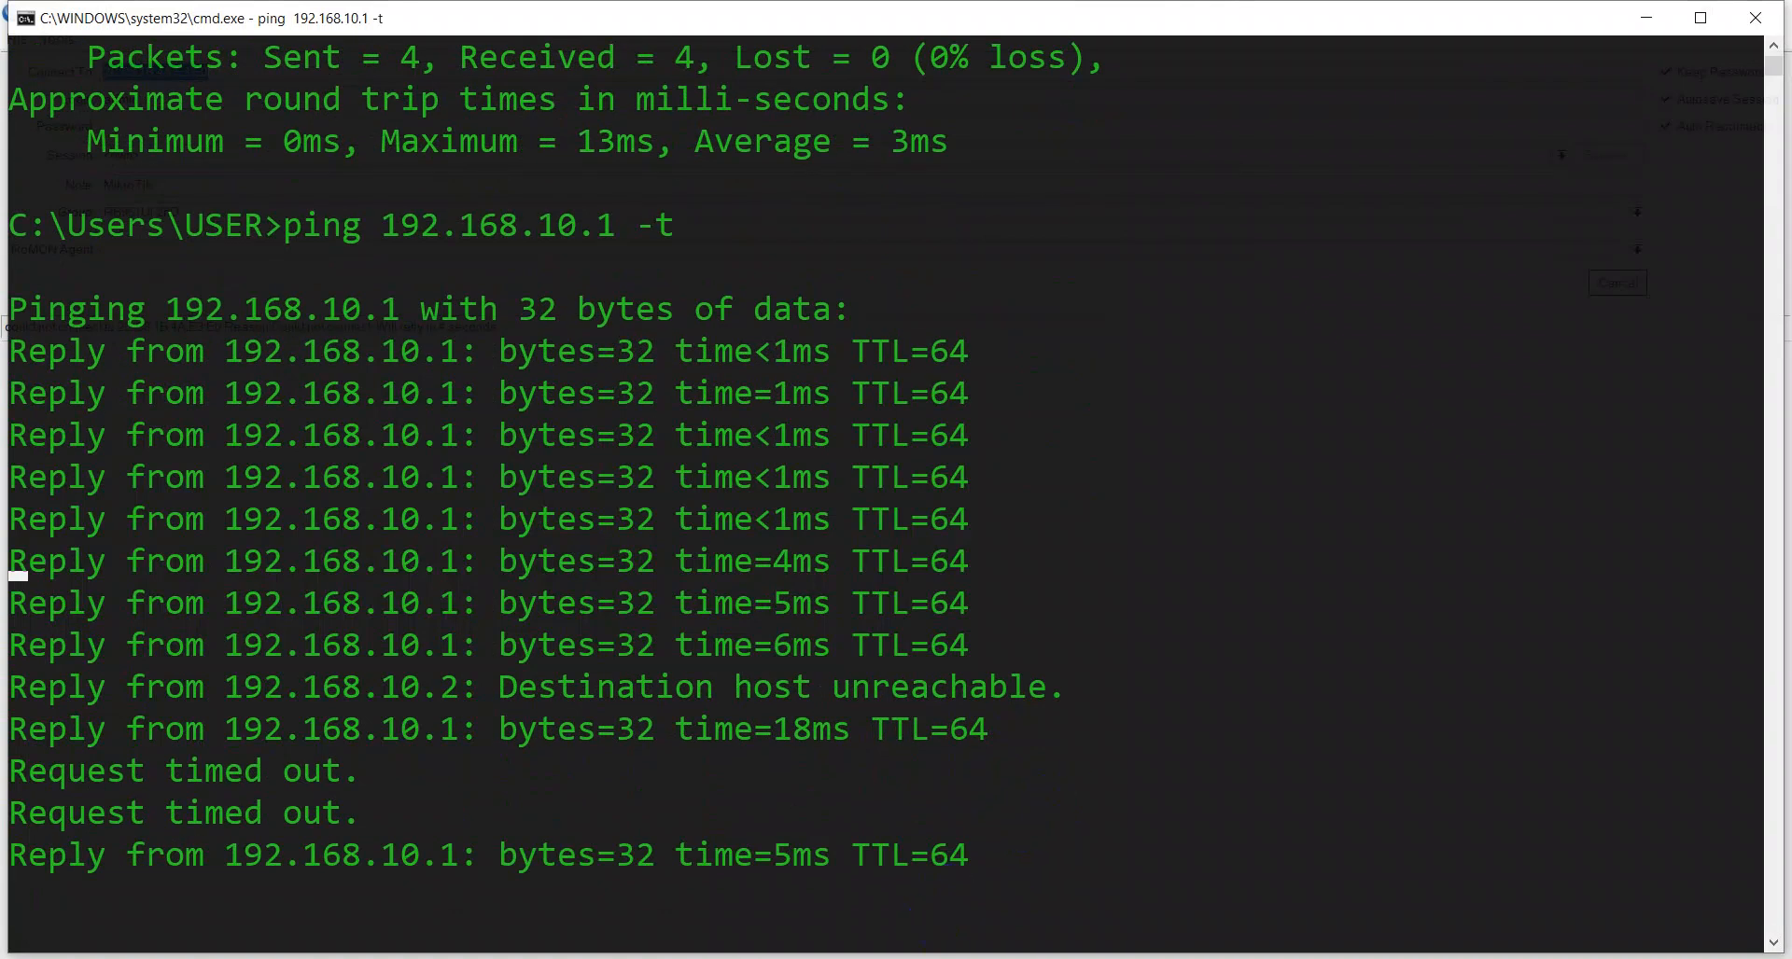
Switch back to Windows Network Connections and check the status of the Ethernet adapter
{"action": "left_click", "coordinate": [689, 888]}
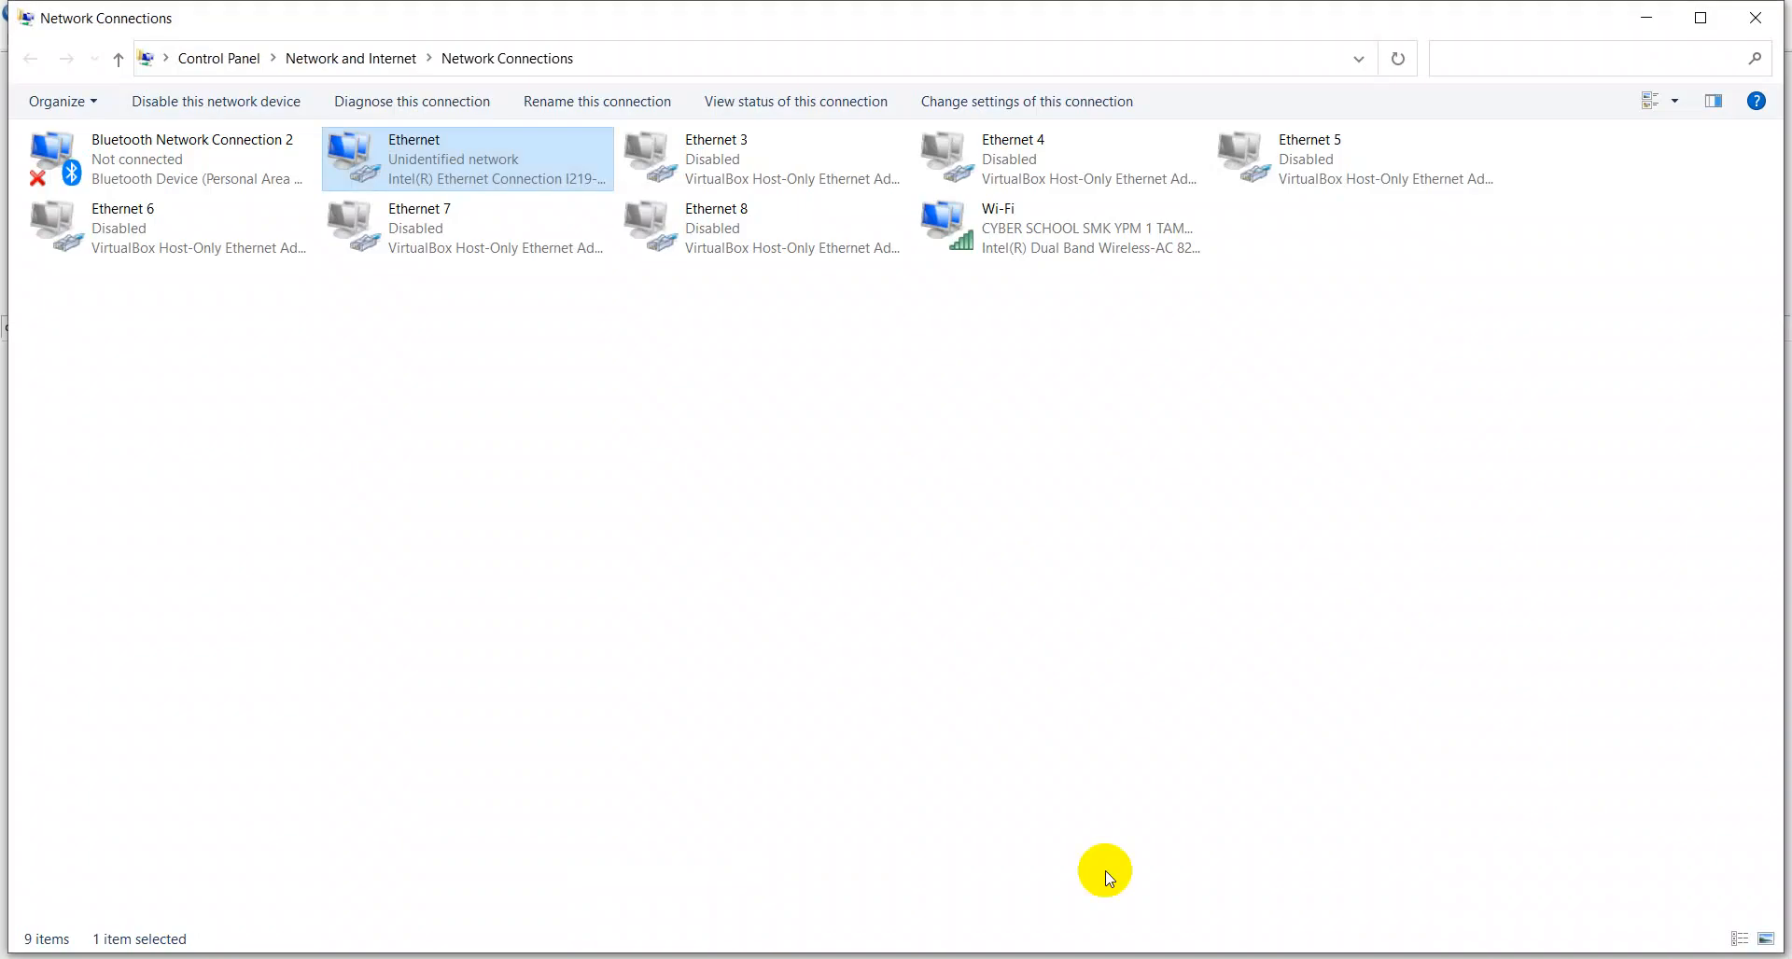
{"action": "right_click", "coordinate": [451, 175]}
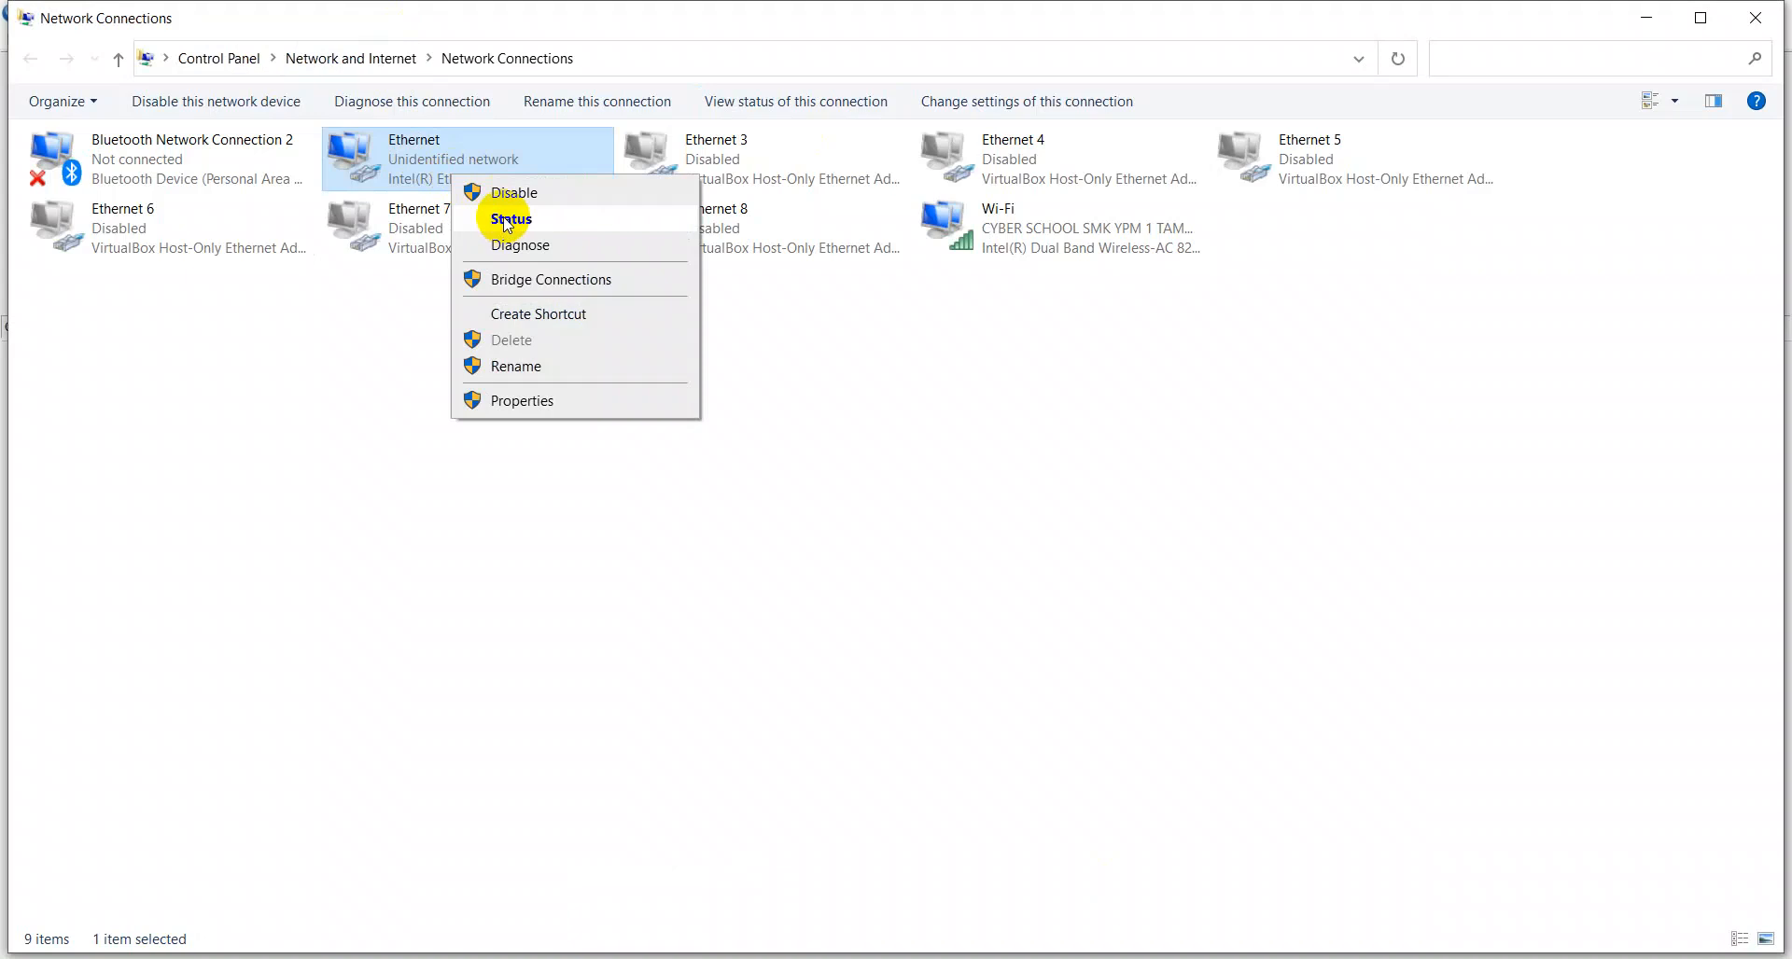
{"action": "left_click", "coordinate": [506, 221]}
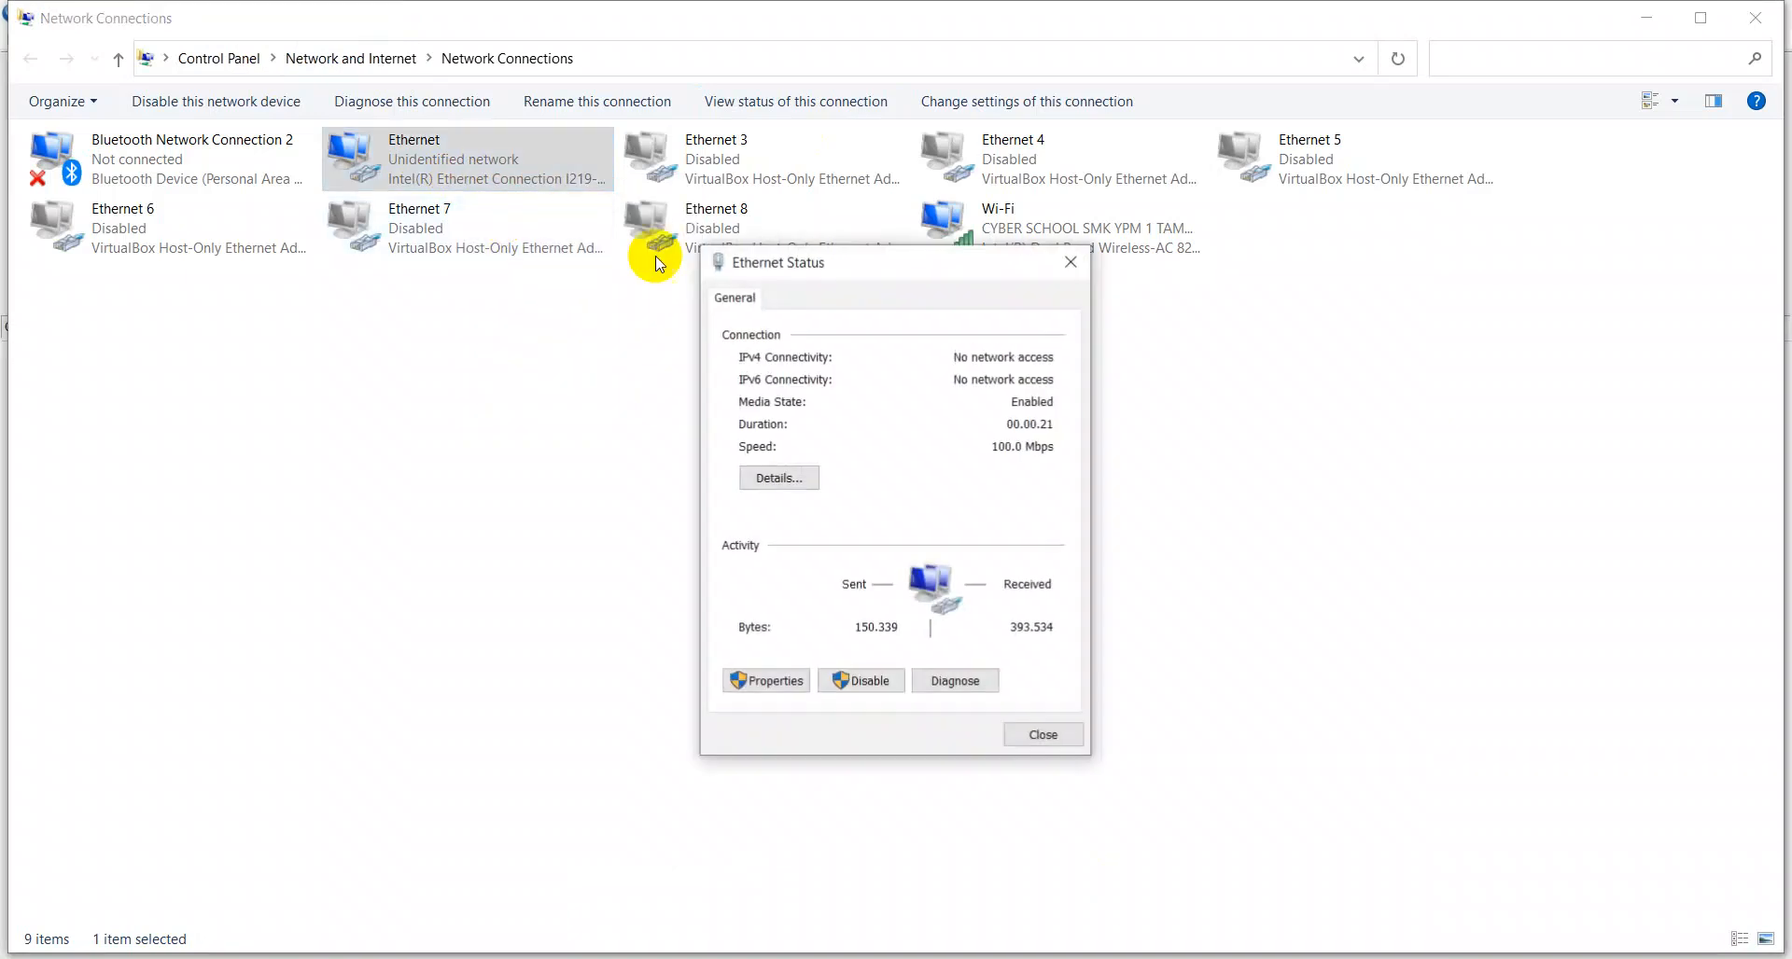
{"action": "left_click", "coordinate": [1071, 261]}
Restart the Ethernet adapter by disabling and re-enabling it, refreshing the list of connections in between
{"action": "right_click", "coordinate": [571, 149]}
{"action": "left_click", "coordinate": [614, 167]}
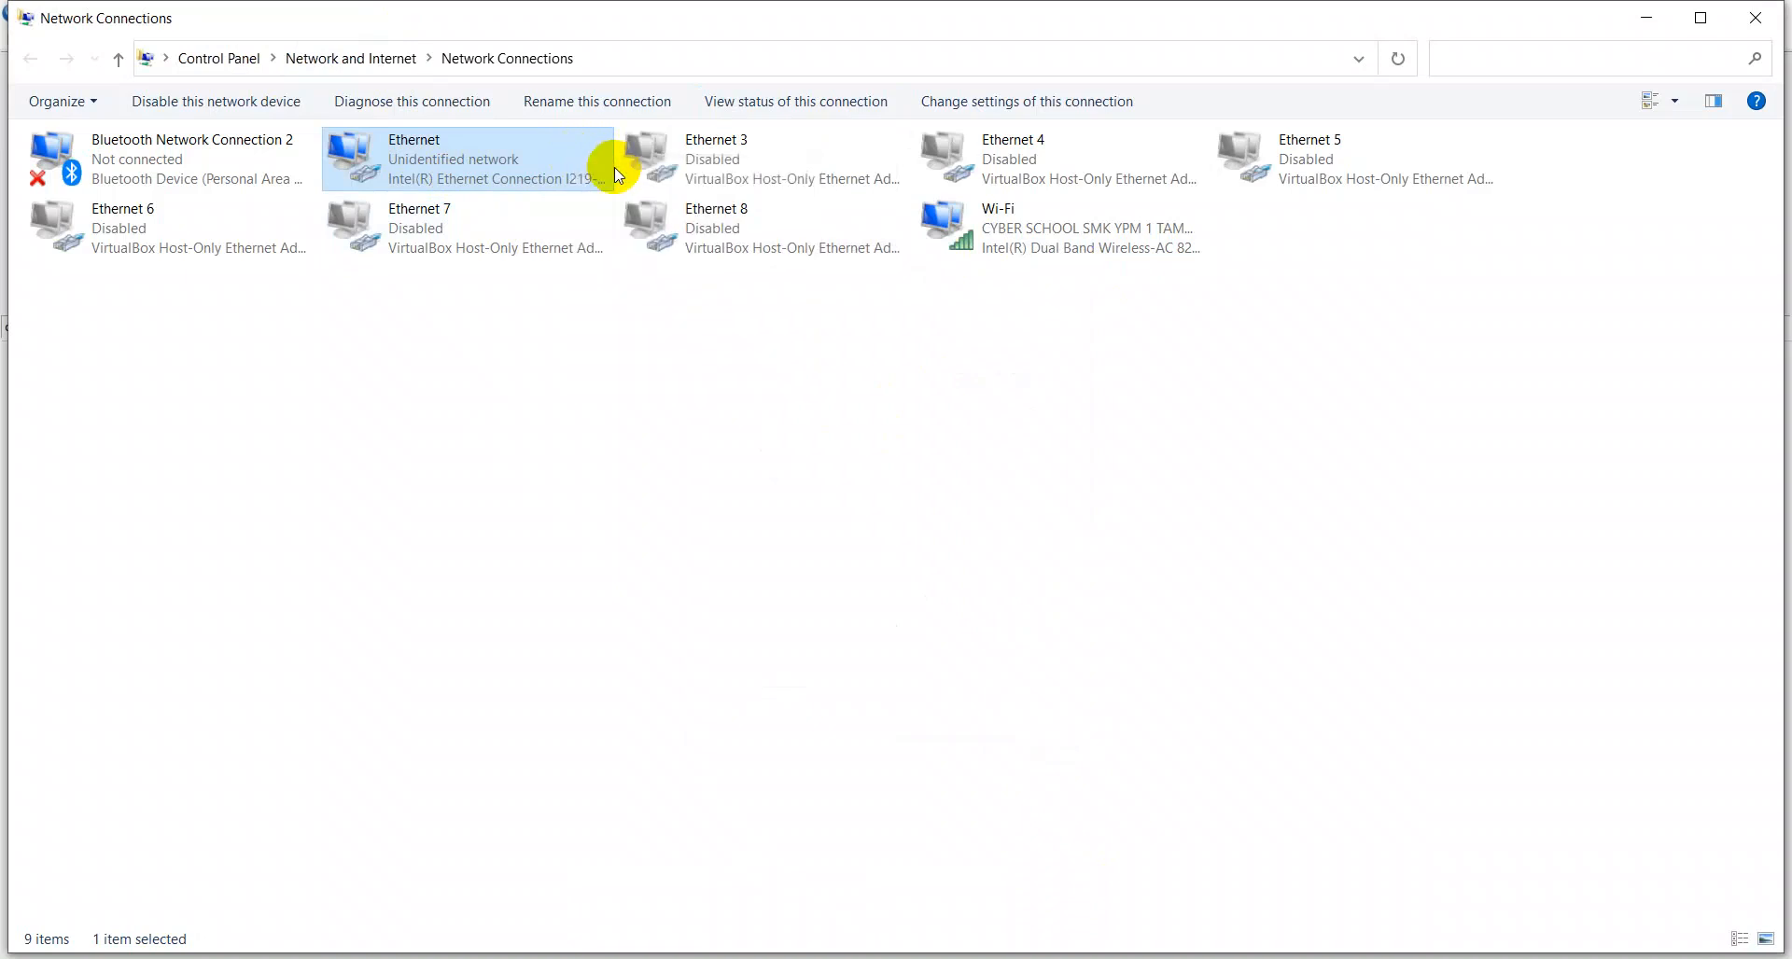
{"action": "right_click", "coordinate": [614, 320]}
{"action": "left_click", "coordinate": [679, 401]}
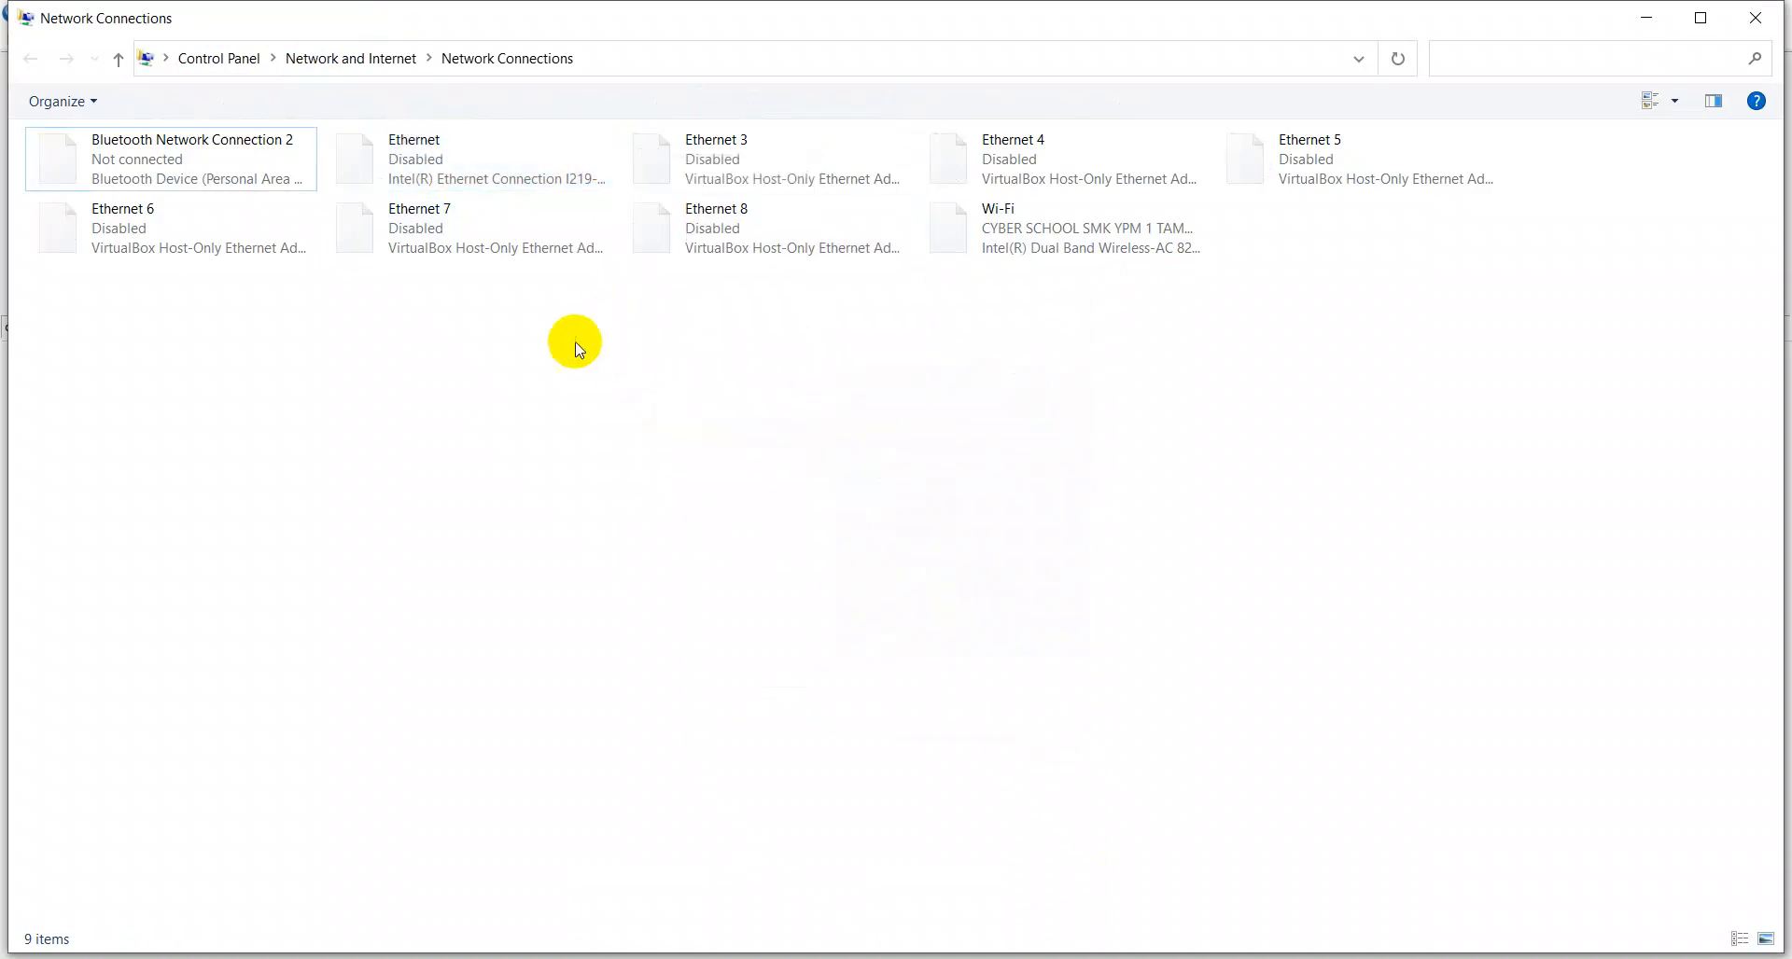
{"action": "double_click", "coordinate": [398, 181]}
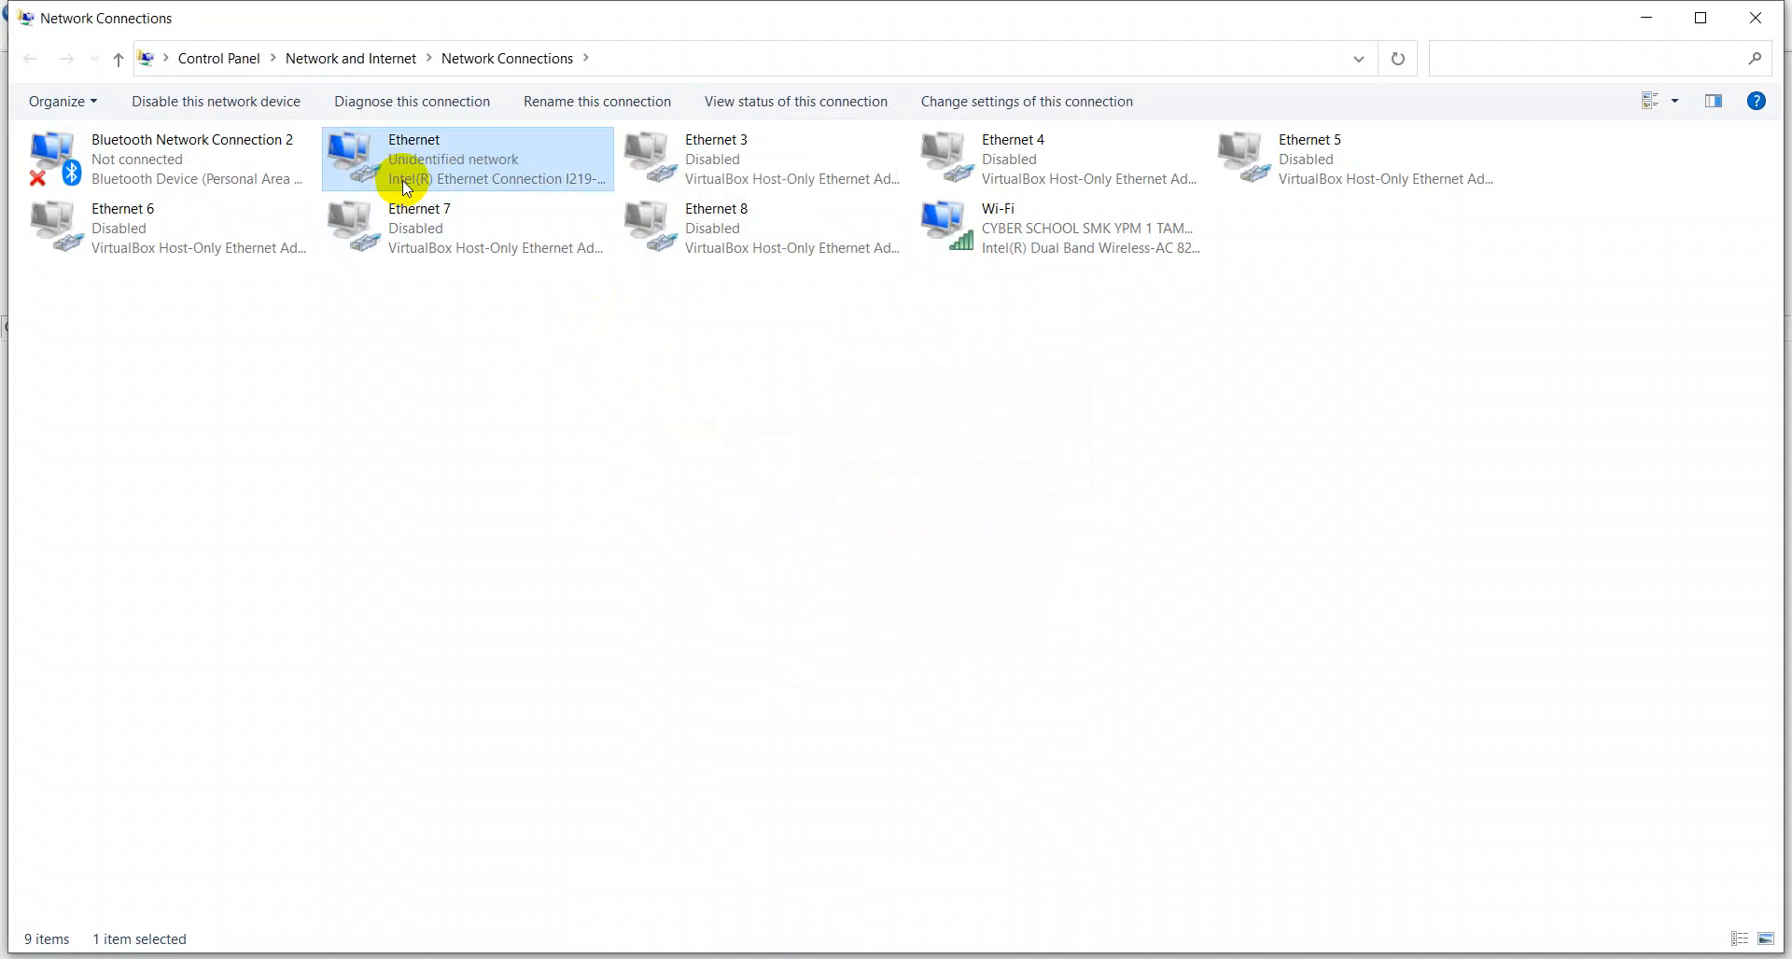
Examine the Ethernet adapter's network connection details, including its IPv4 address and subnet mask
{"action": "right_click", "coordinate": [414, 170]}
{"action": "left_click", "coordinate": [483, 220]}
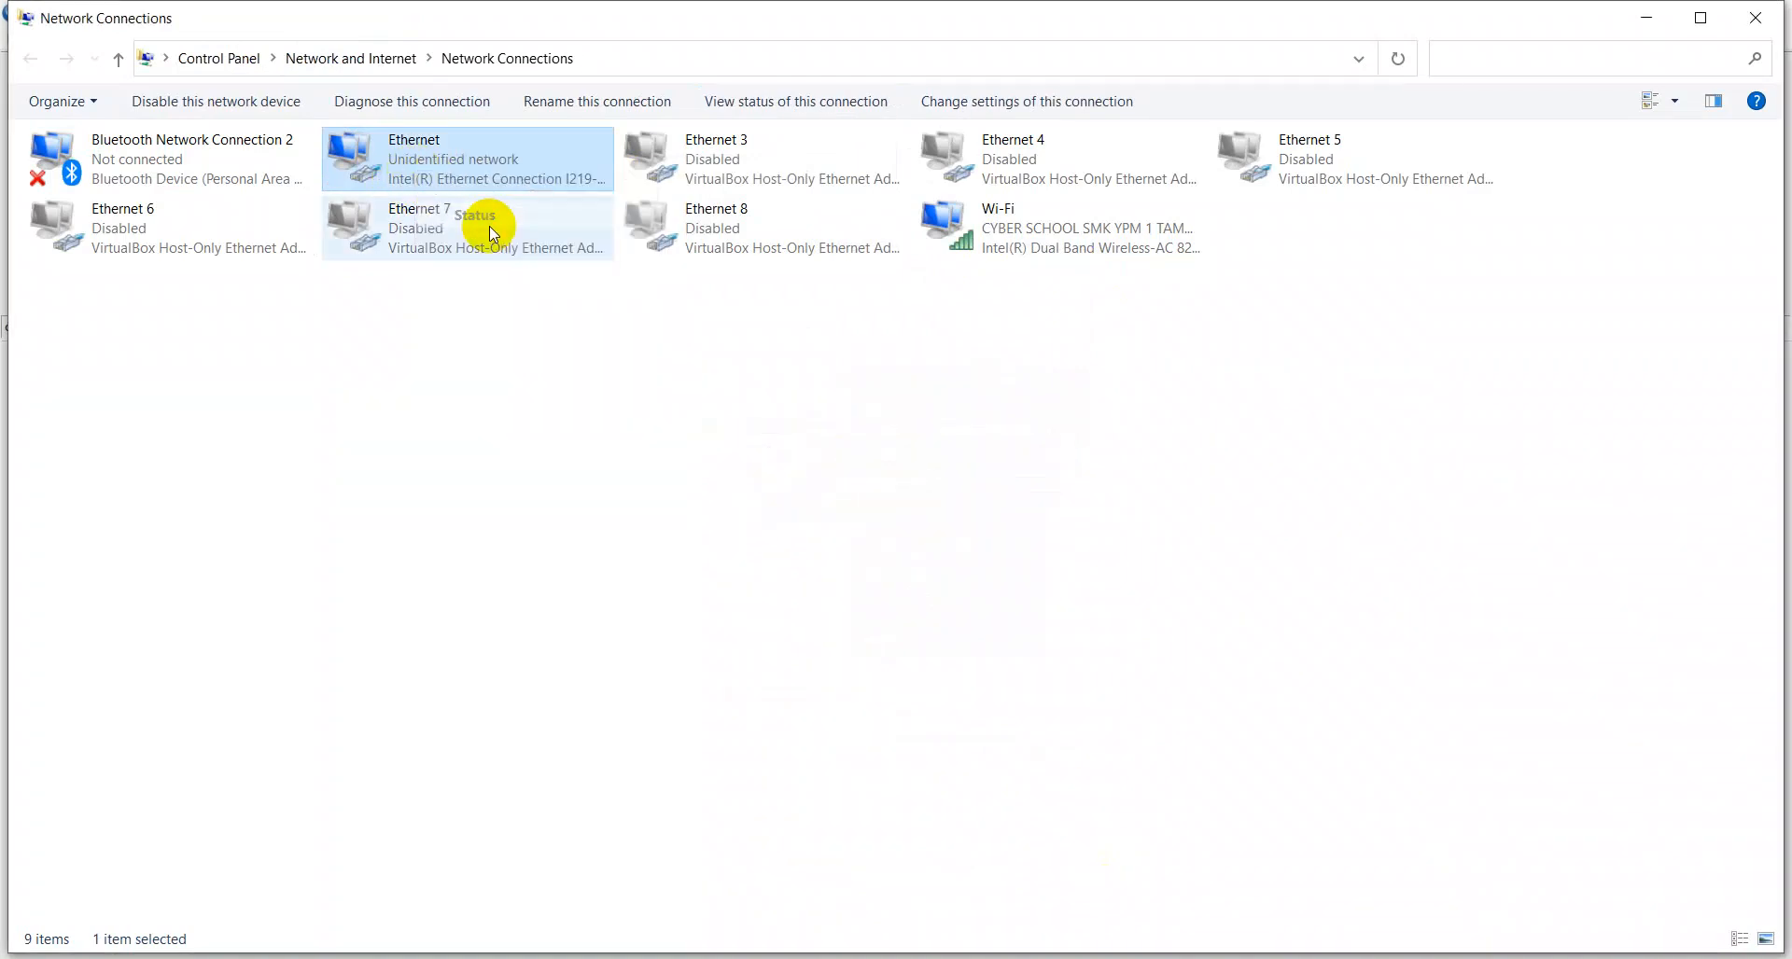
{"action": "left_click", "coordinate": [778, 478]}
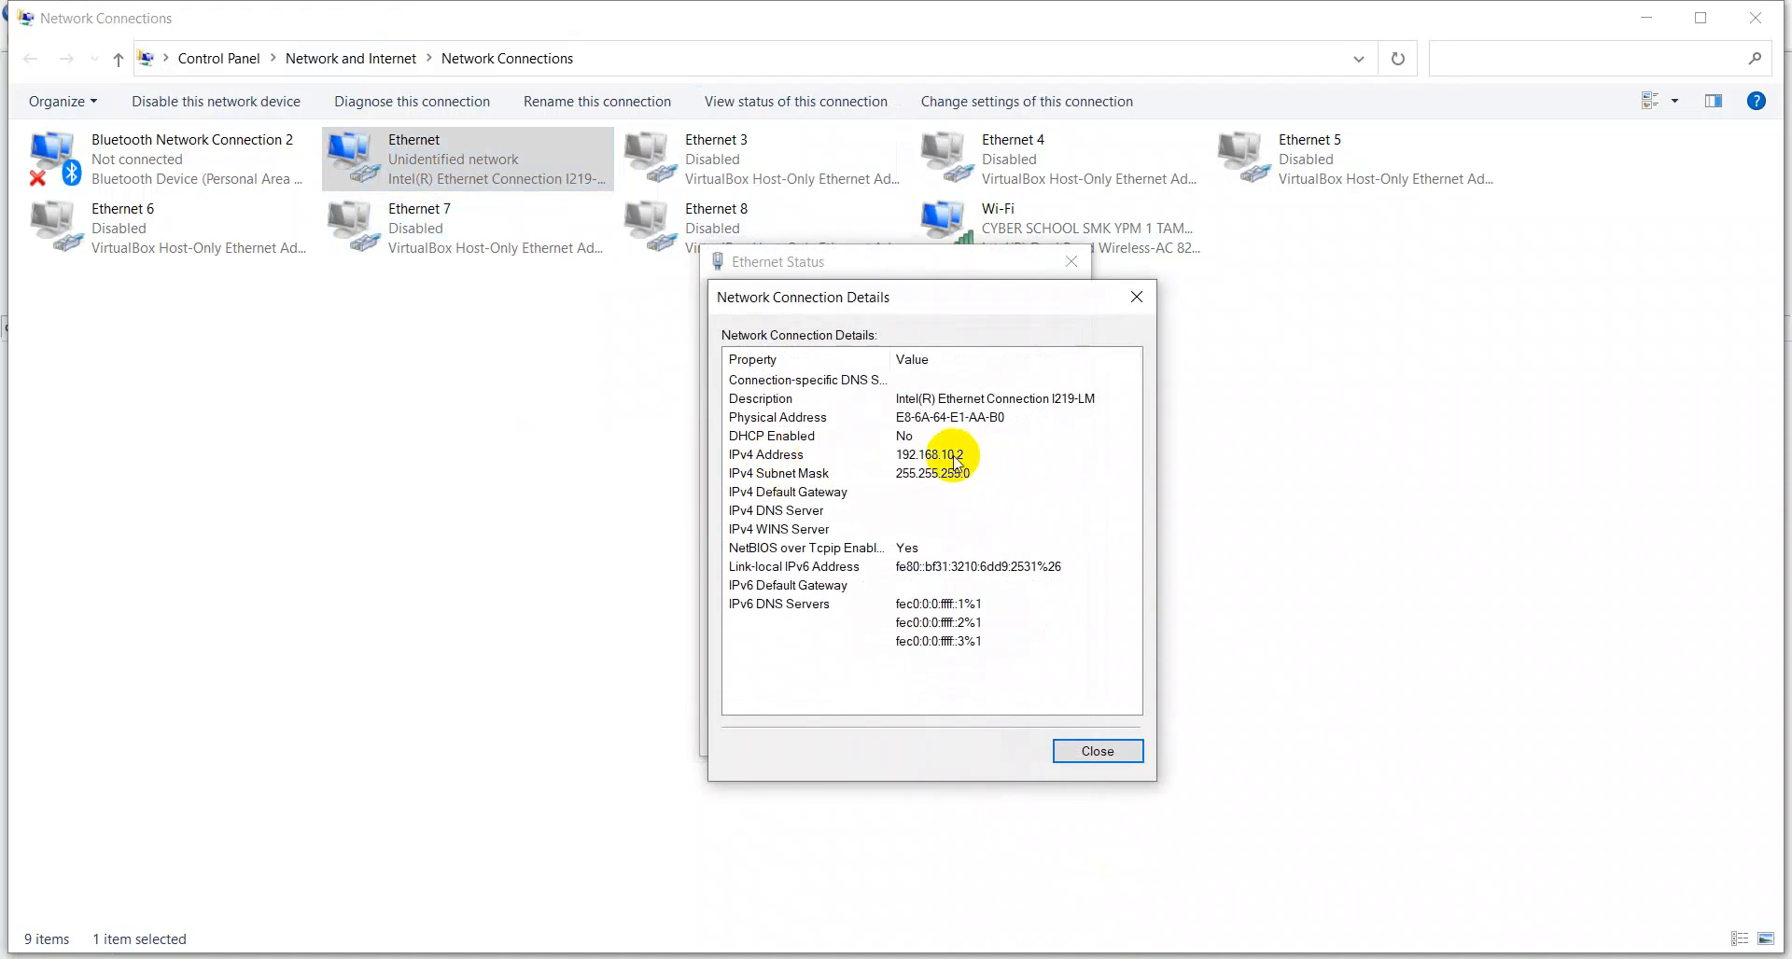
{"action": "left_click", "coordinate": [1082, 753]}
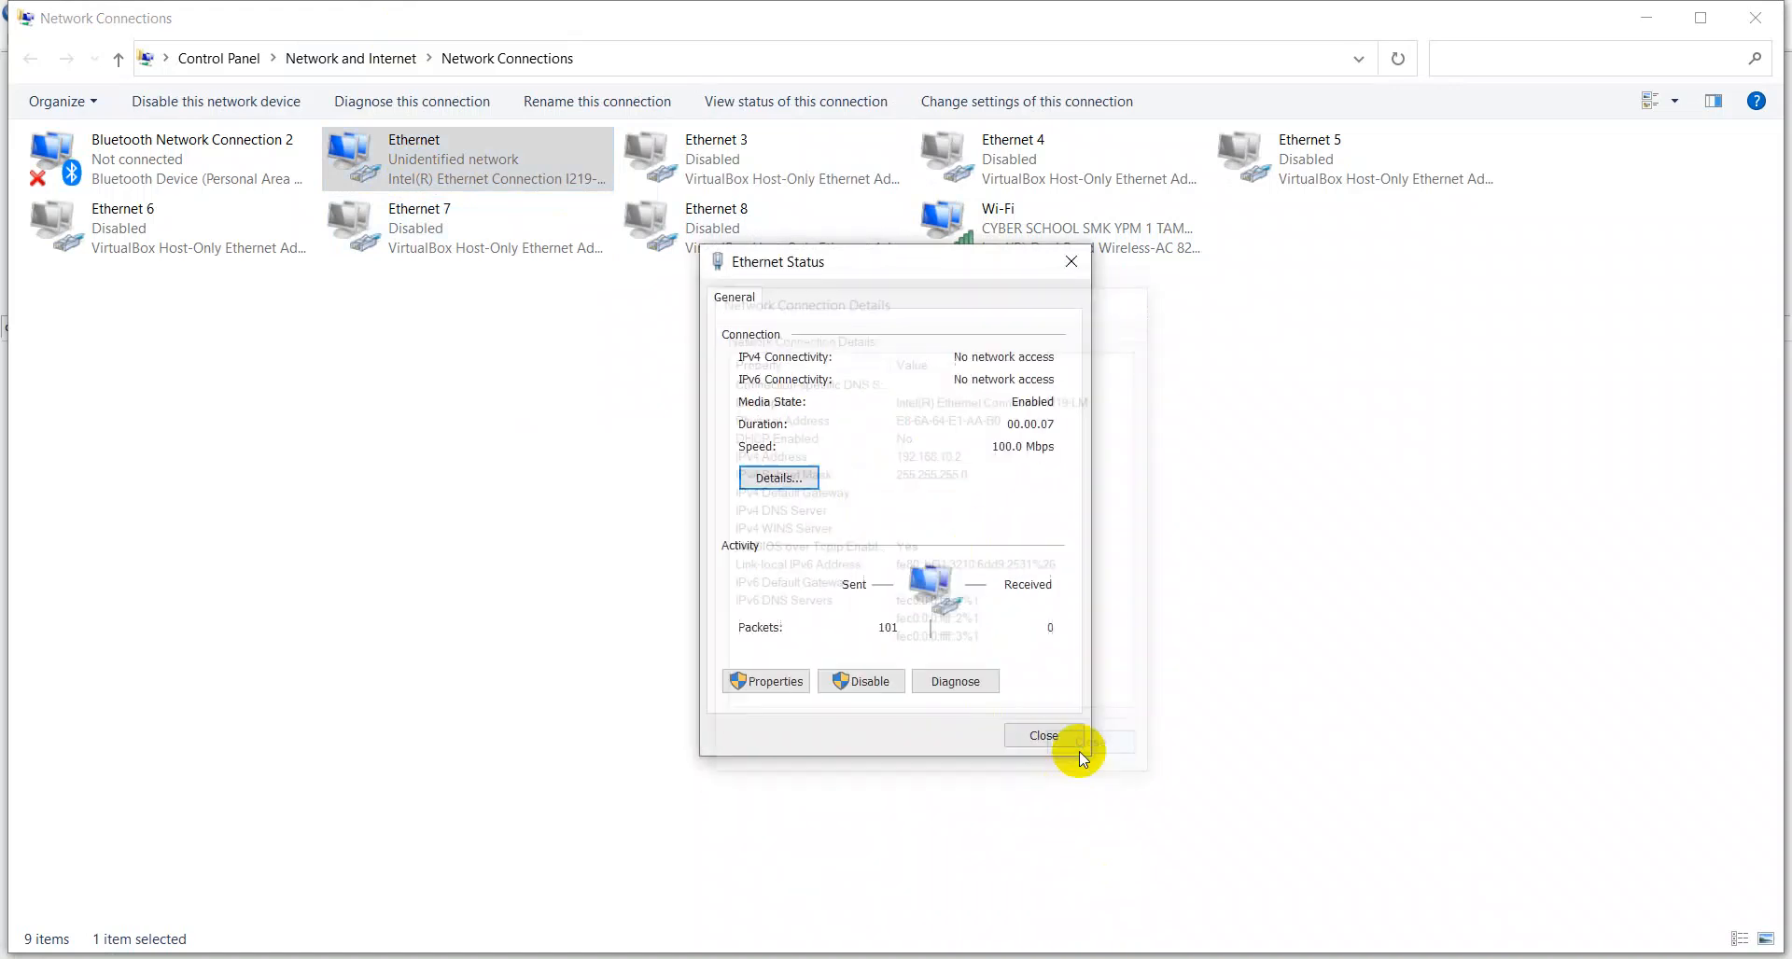
Close the Ethernet adapter's status and check the running ping to 192.168.10.1 in Command Prompt
{"action": "left_click", "coordinate": [1043, 735]}
{"action": "left_click", "coordinate": [979, 932]}
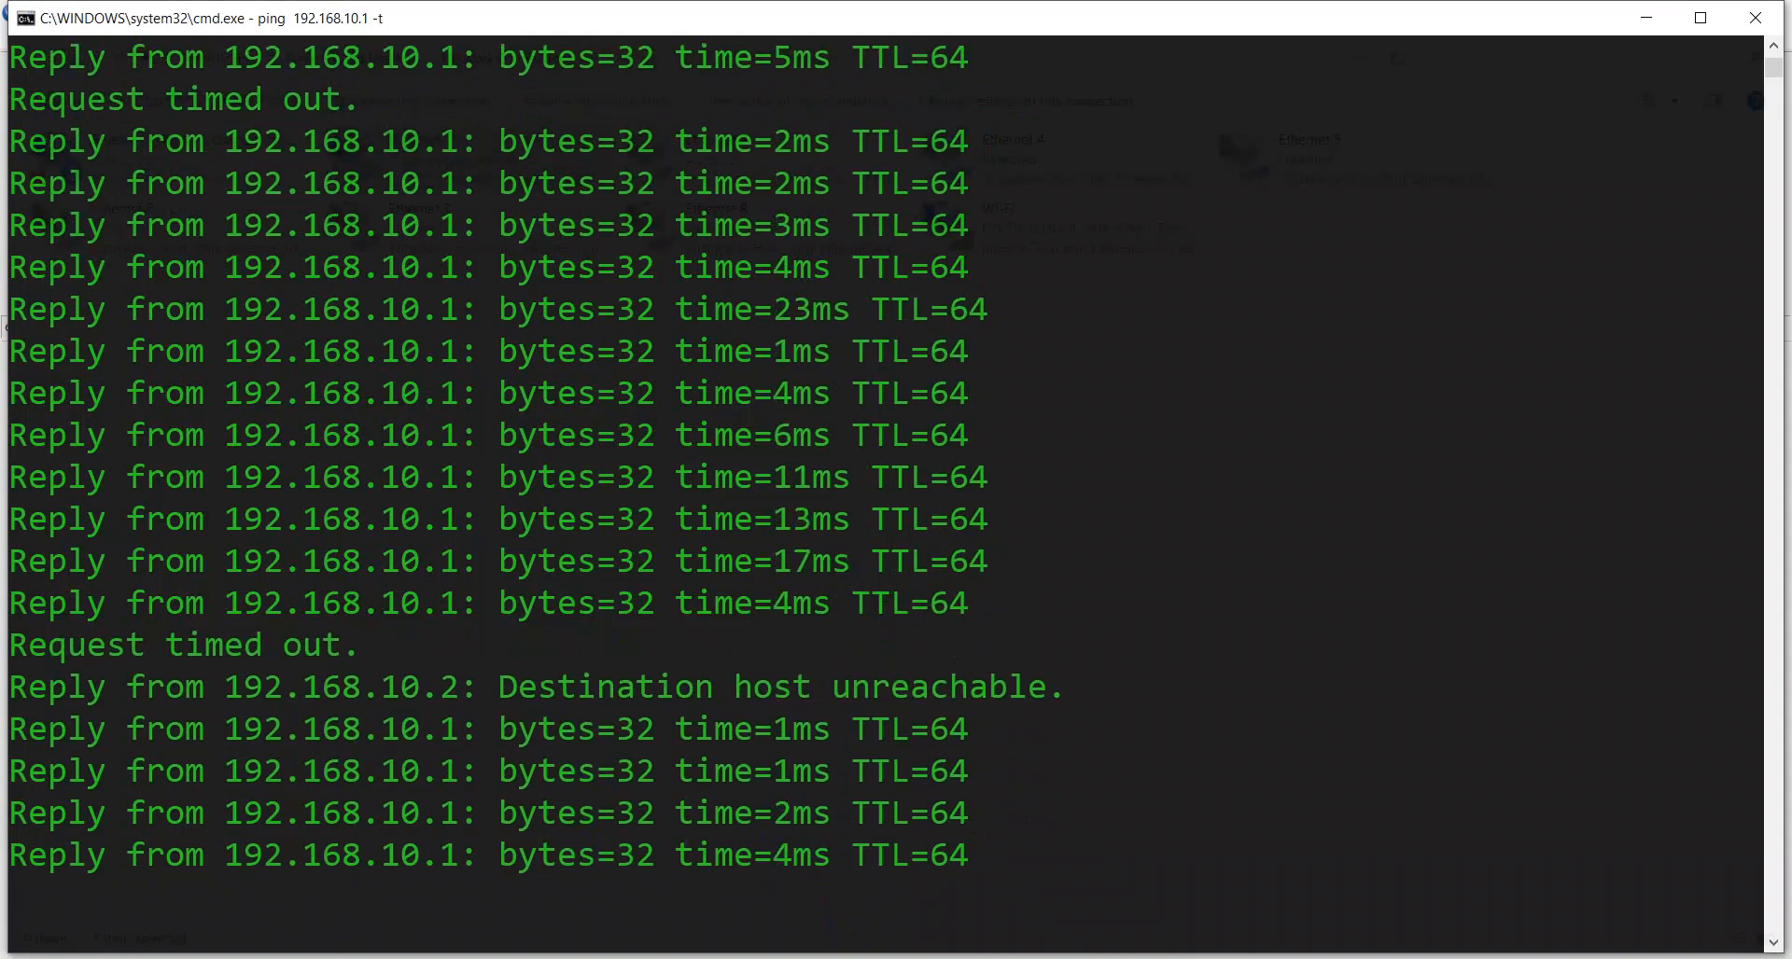
Switch to WinBox, cancel the pending reconnection, and connect to the MikroTik neighbor by its MAC address with the session window maximized
{"action": "left_click", "coordinate": [1017, 942]}
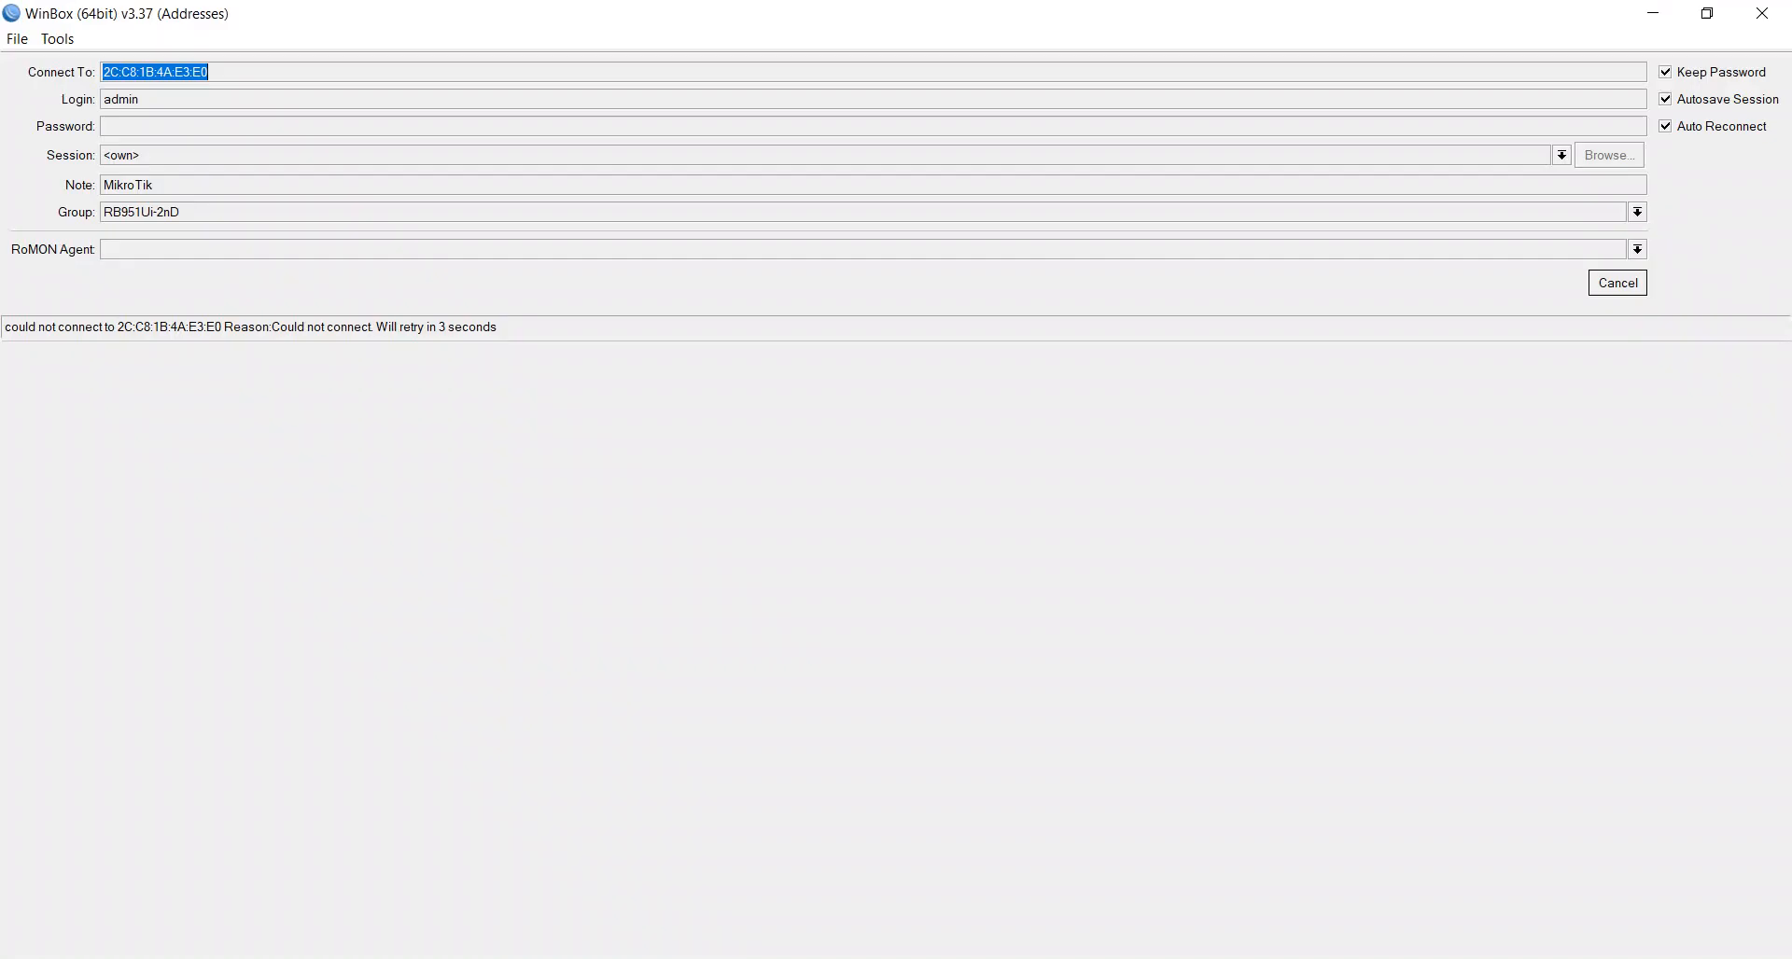
{"action": "left_click", "coordinate": [1614, 283]}
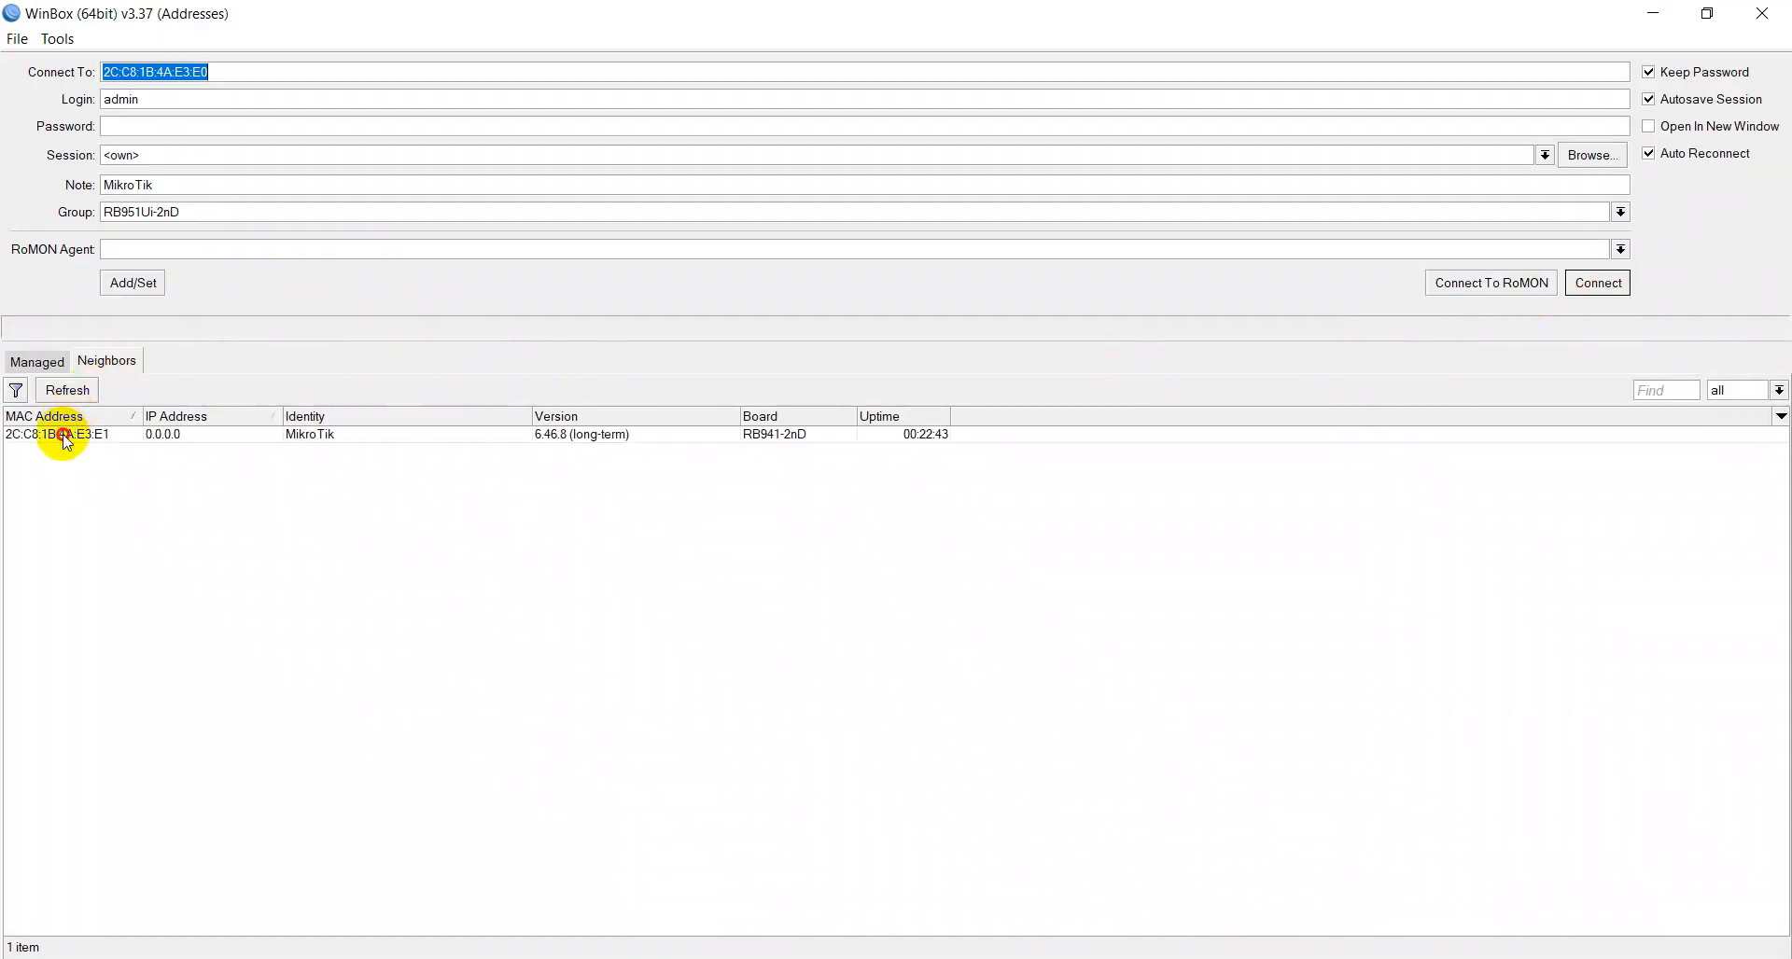
{"action": "left_click", "coordinate": [57, 434]}
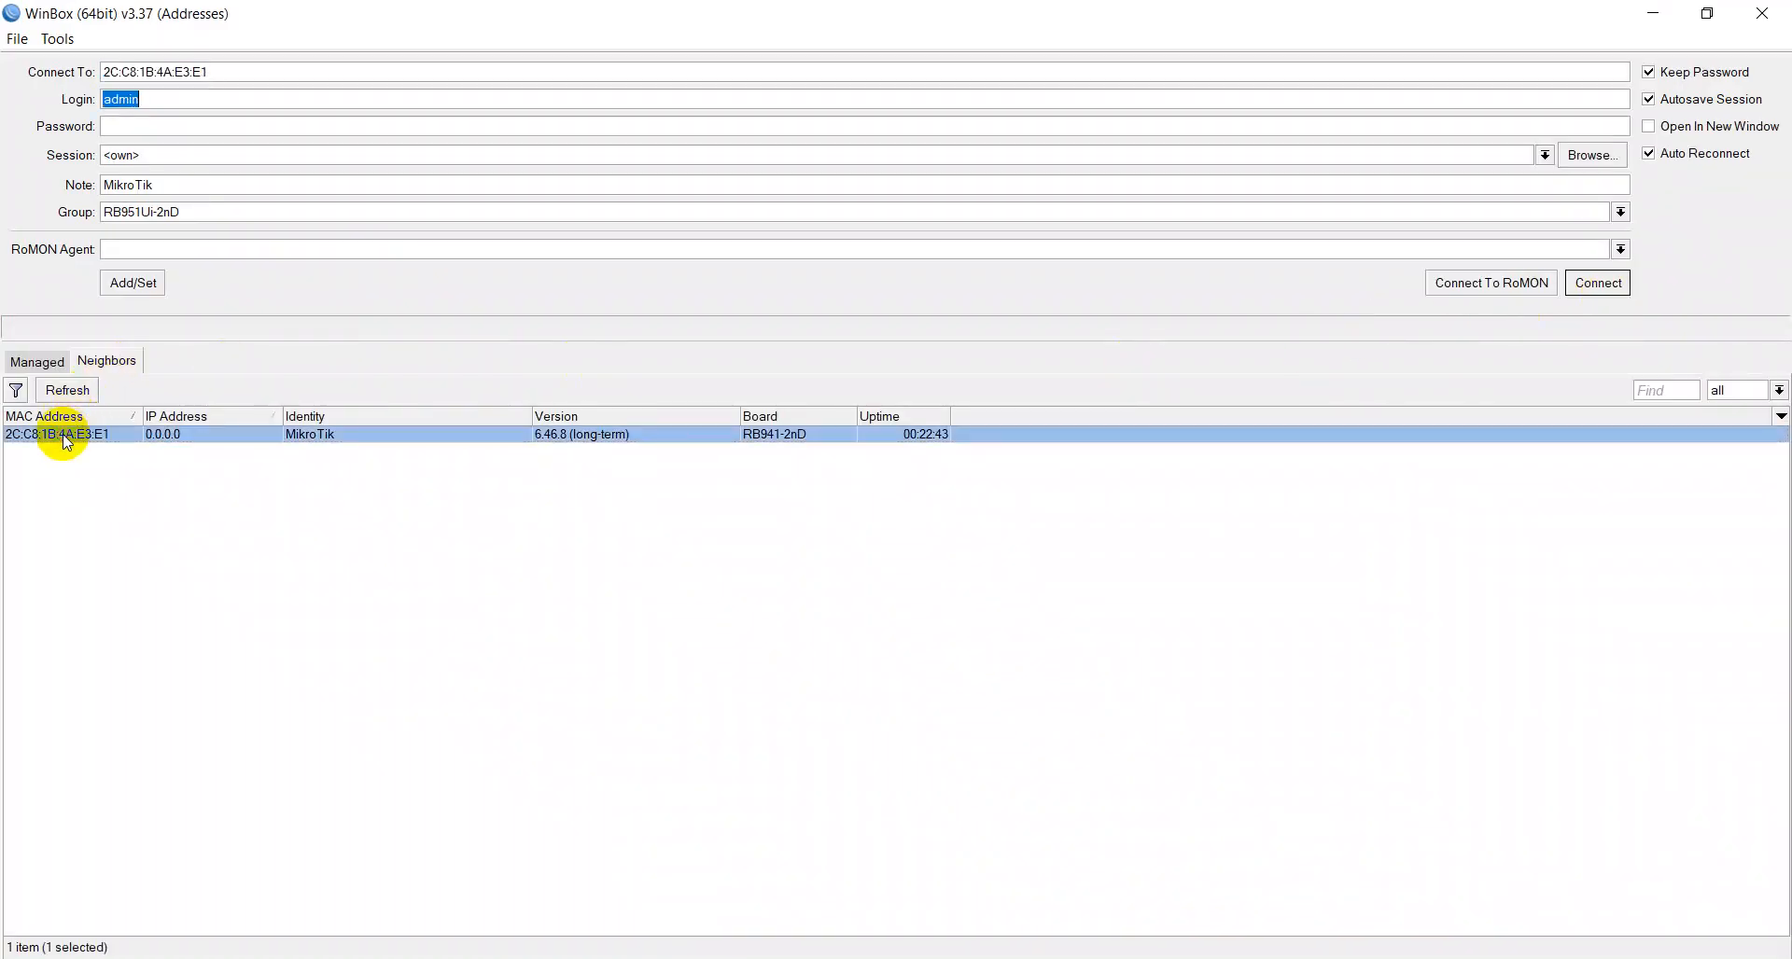
{"action": "left_click", "coordinate": [1599, 283]}
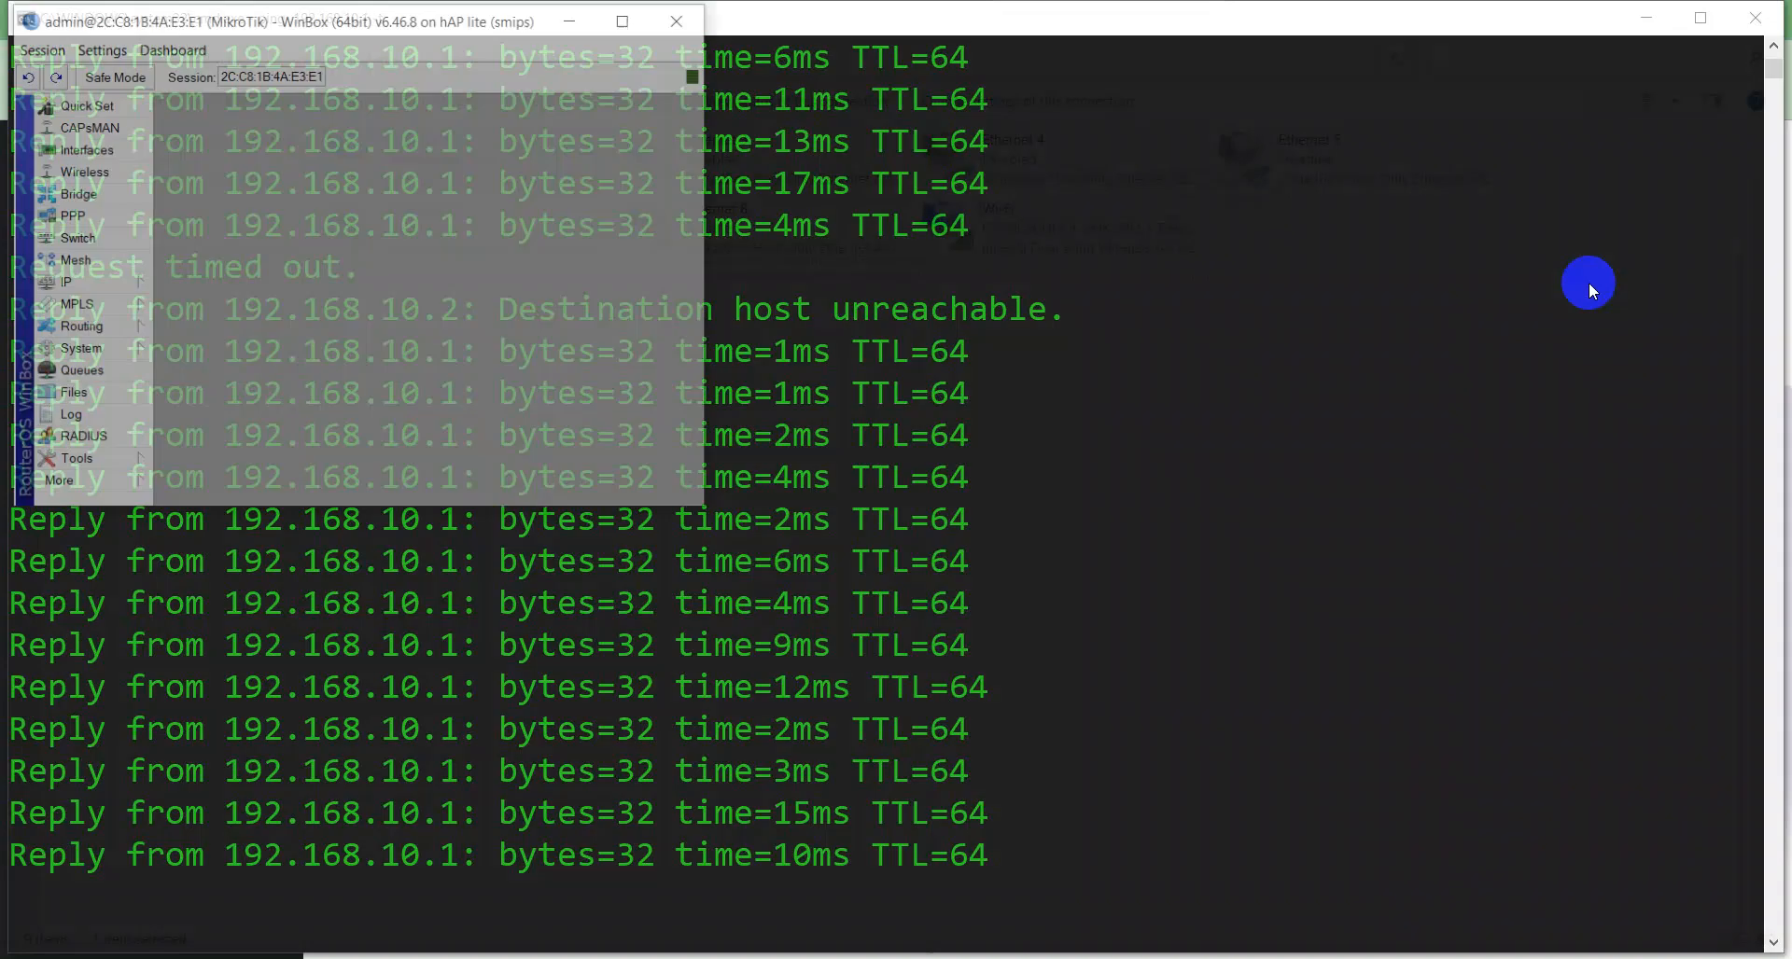
{"action": "left_click", "coordinate": [621, 21]}
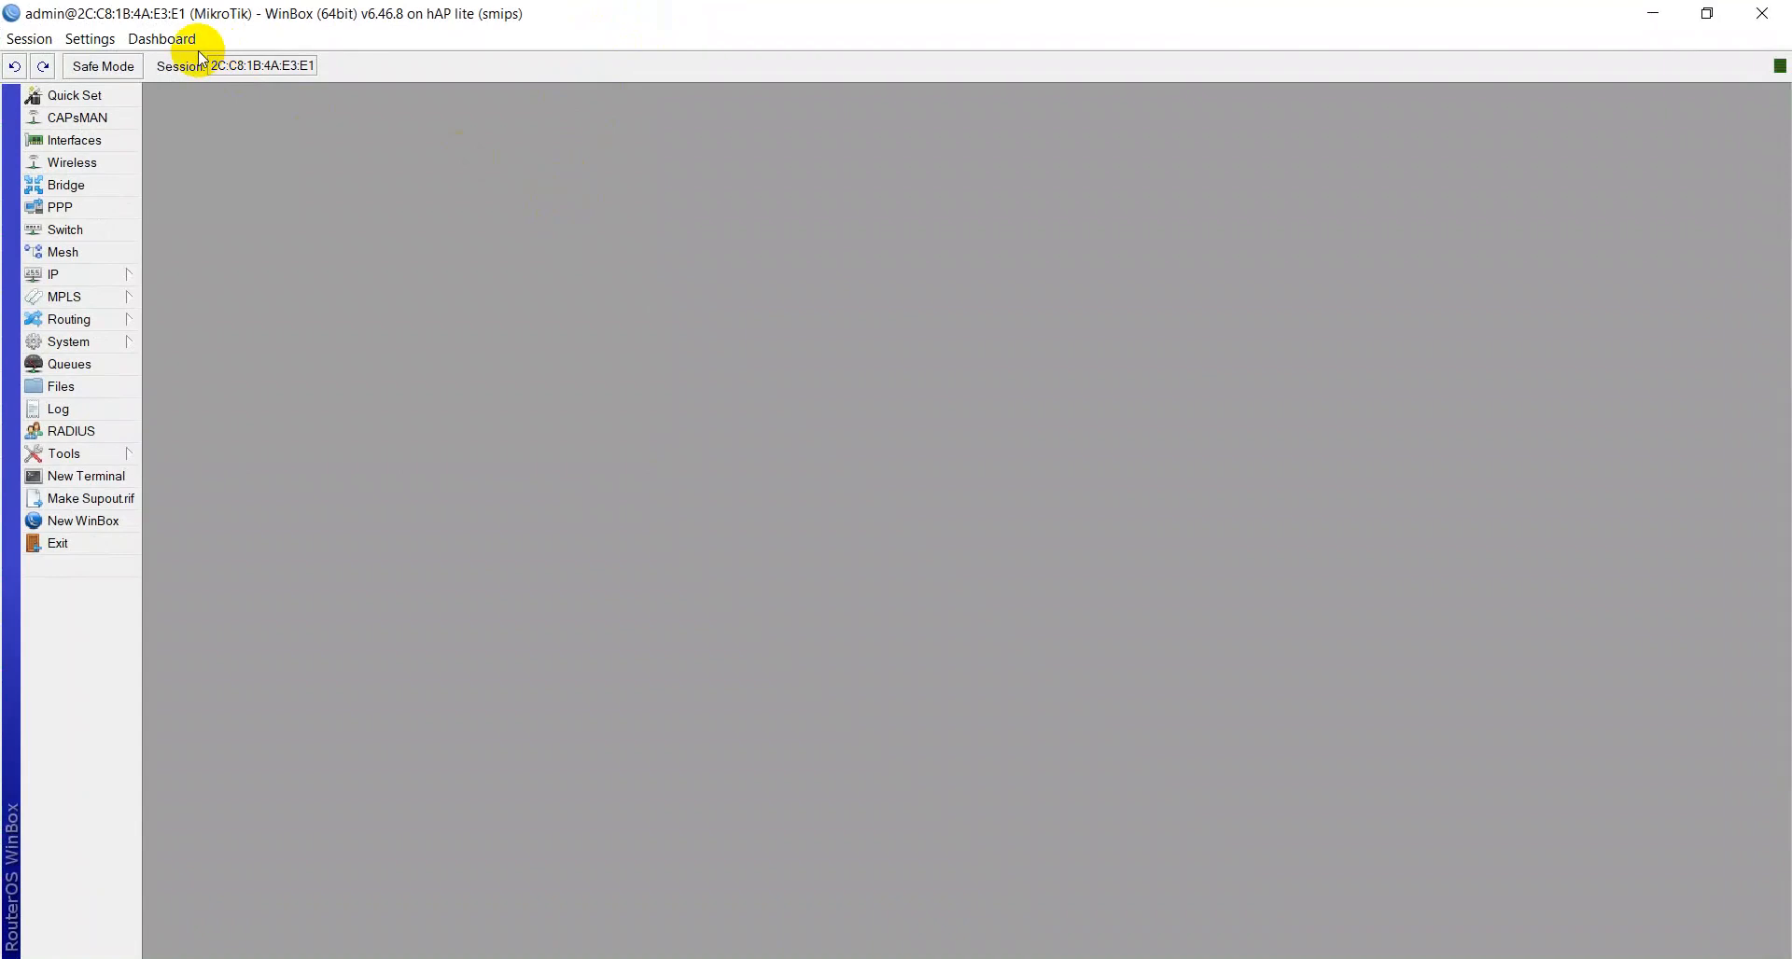
Disconnect the WinBox session and connect again using the MikroTik neighbor's IP address entry
{"action": "left_click", "coordinate": [21, 38]}
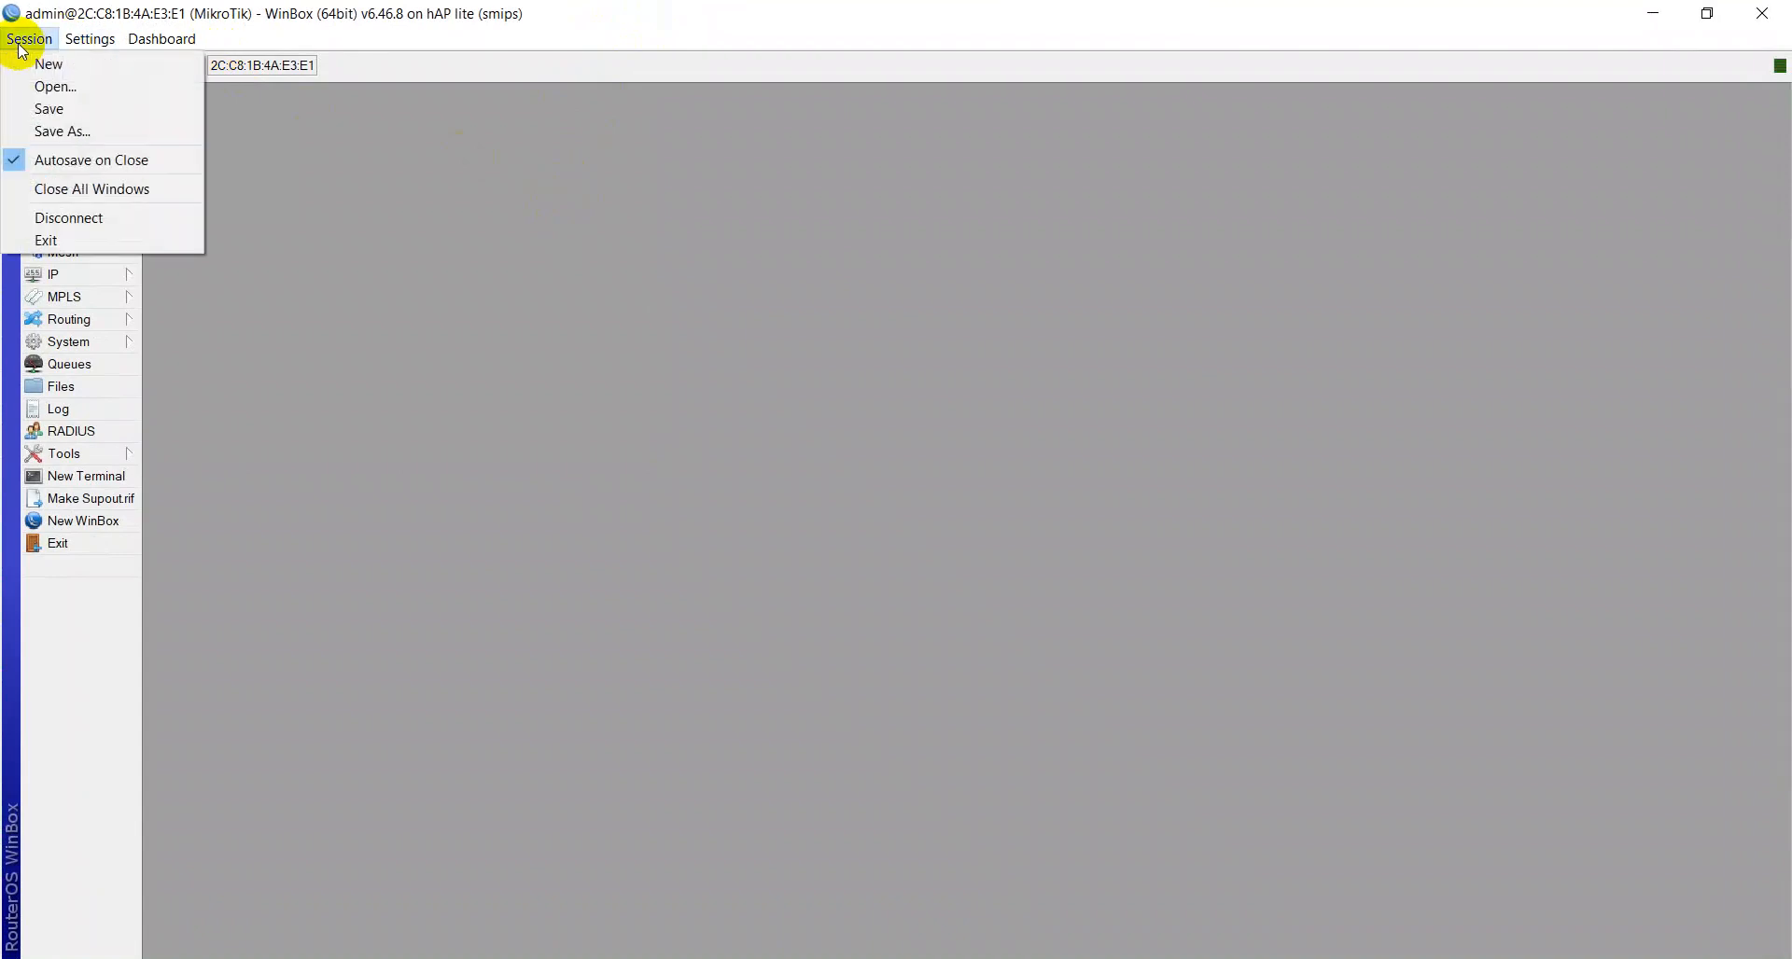
{"action": "left_click", "coordinate": [67, 219]}
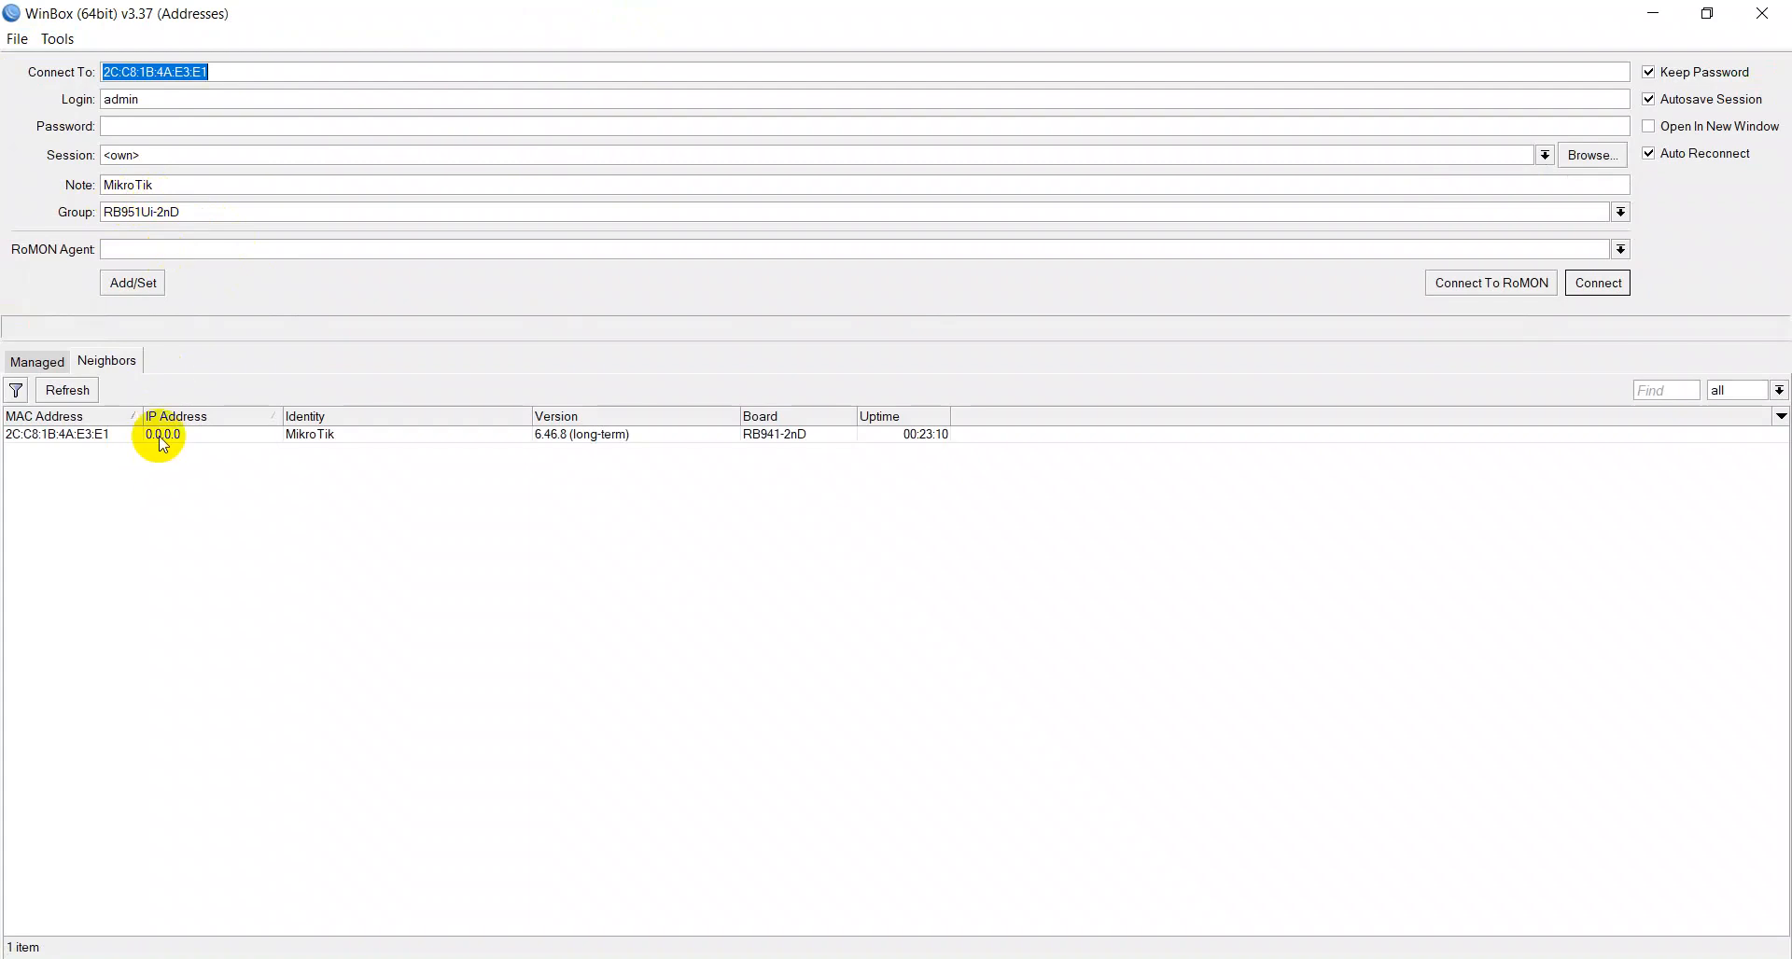
{"action": "left_click", "coordinate": [161, 436]}
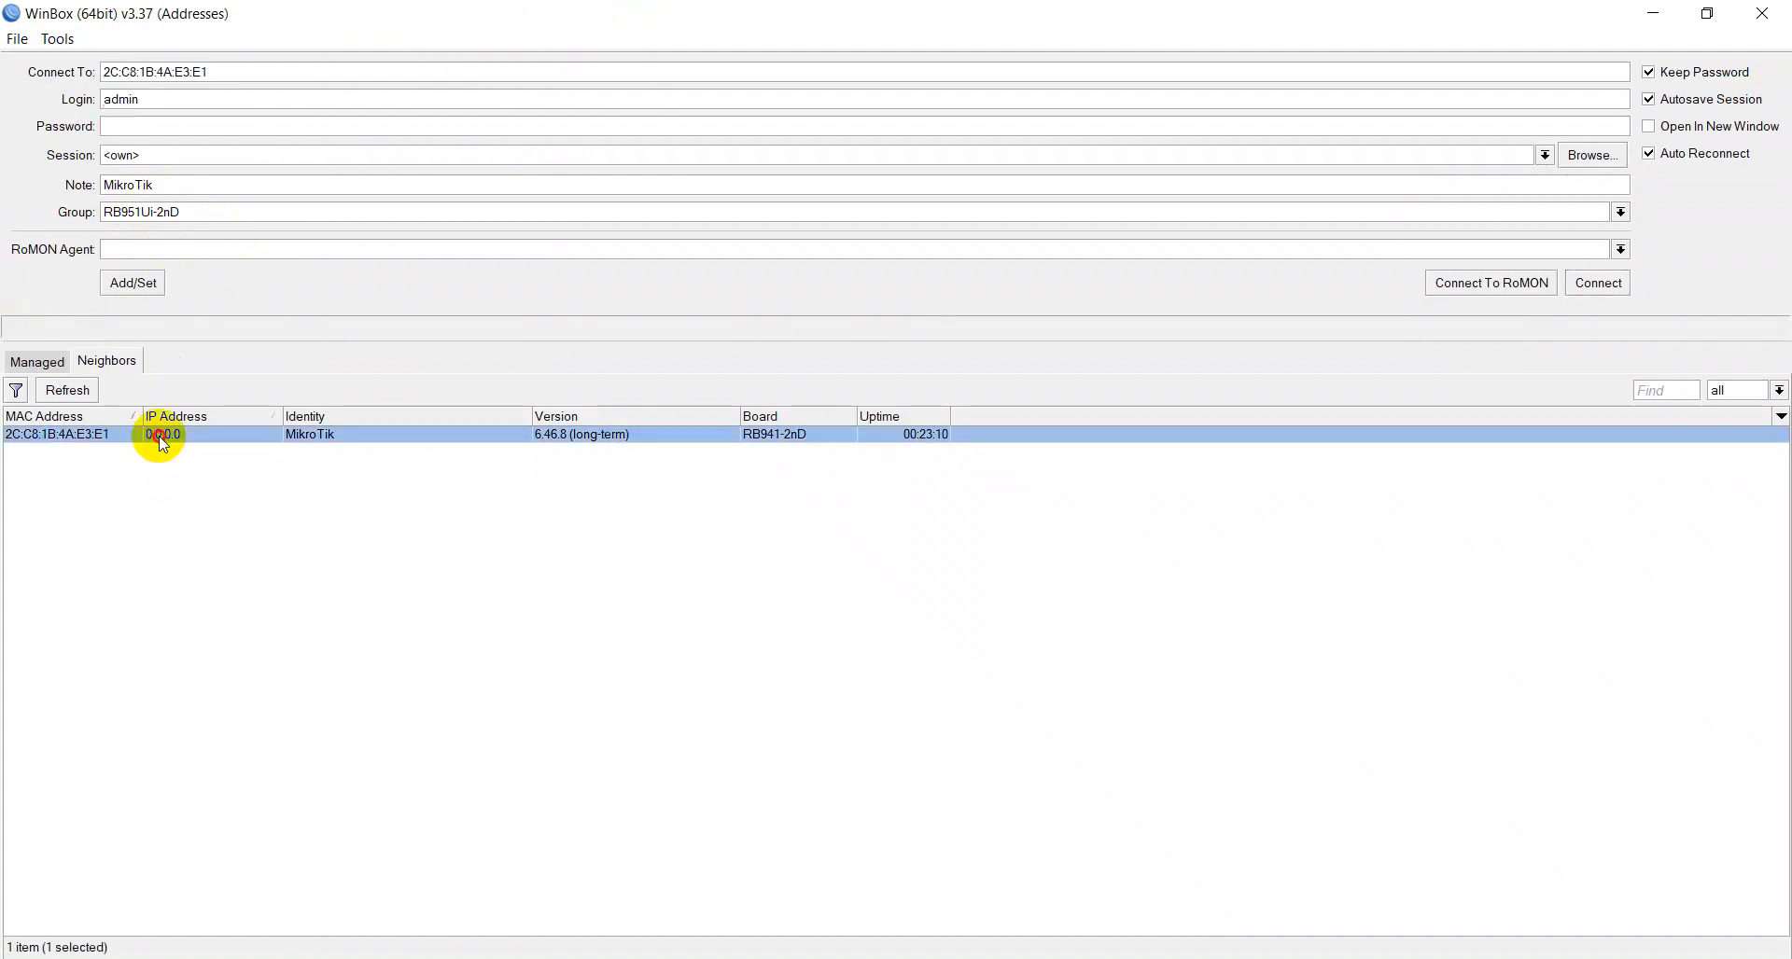
{"action": "left_click", "coordinate": [1601, 284]}
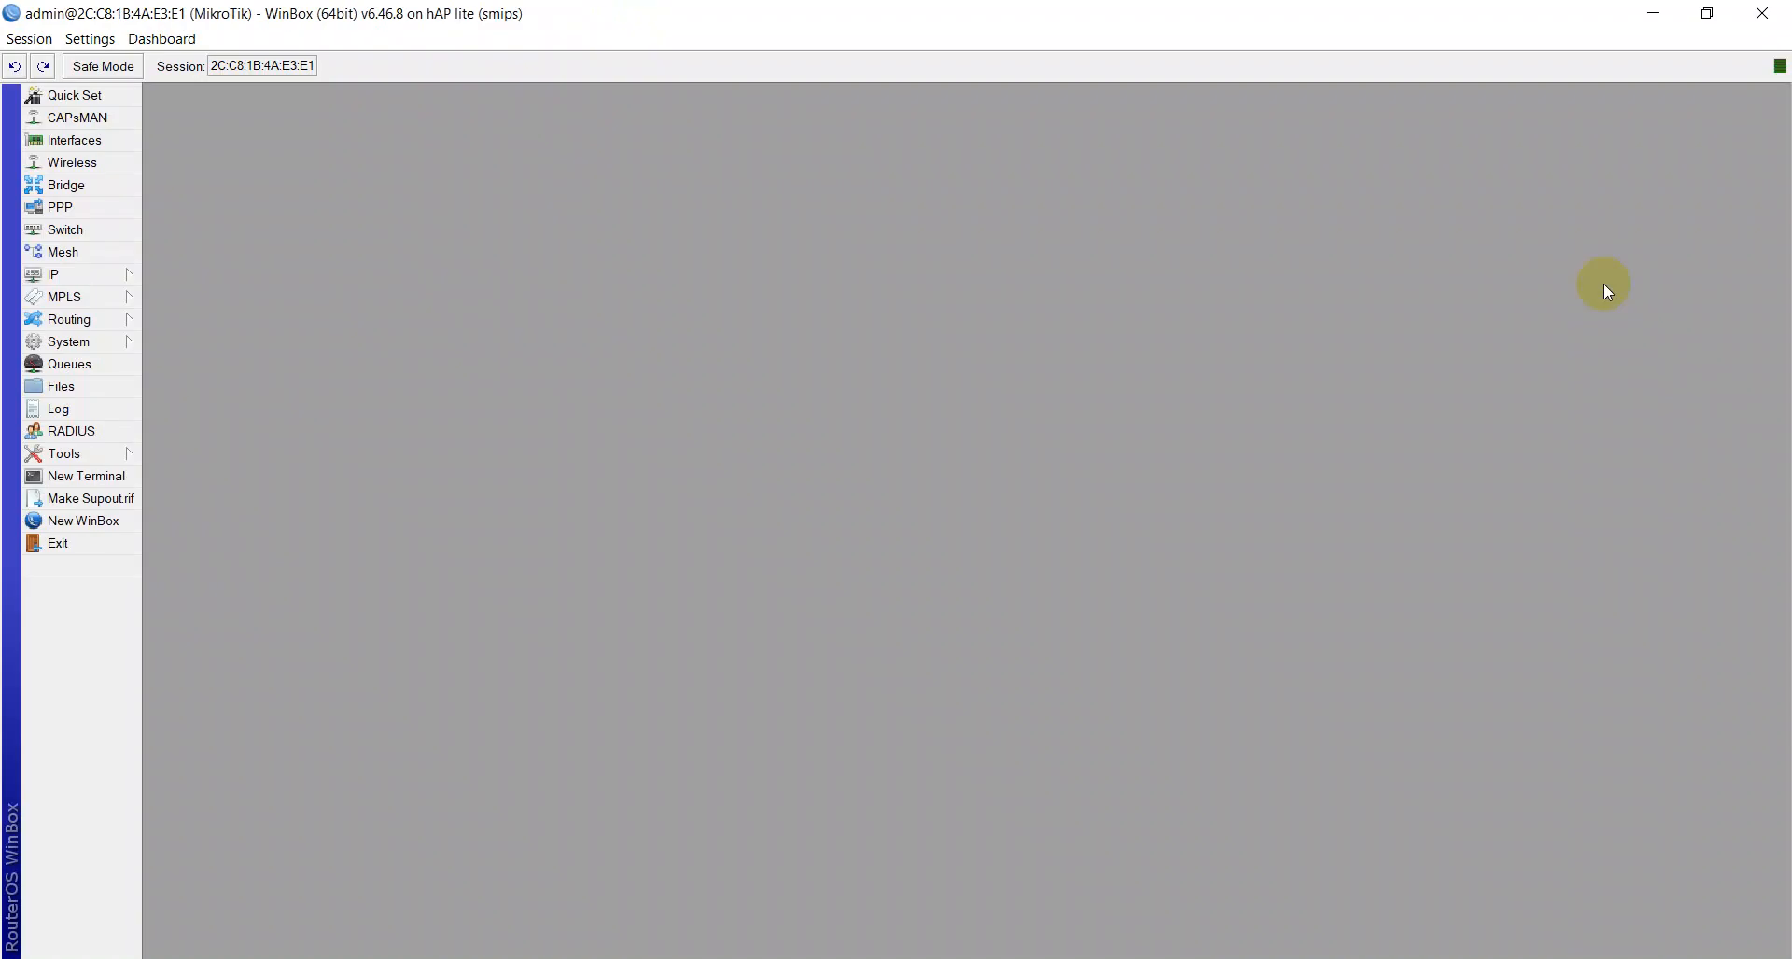
Disconnect from the router again and reselect the MikroTik neighbor's IP address entry
{"action": "left_click", "coordinate": [35, 39]}
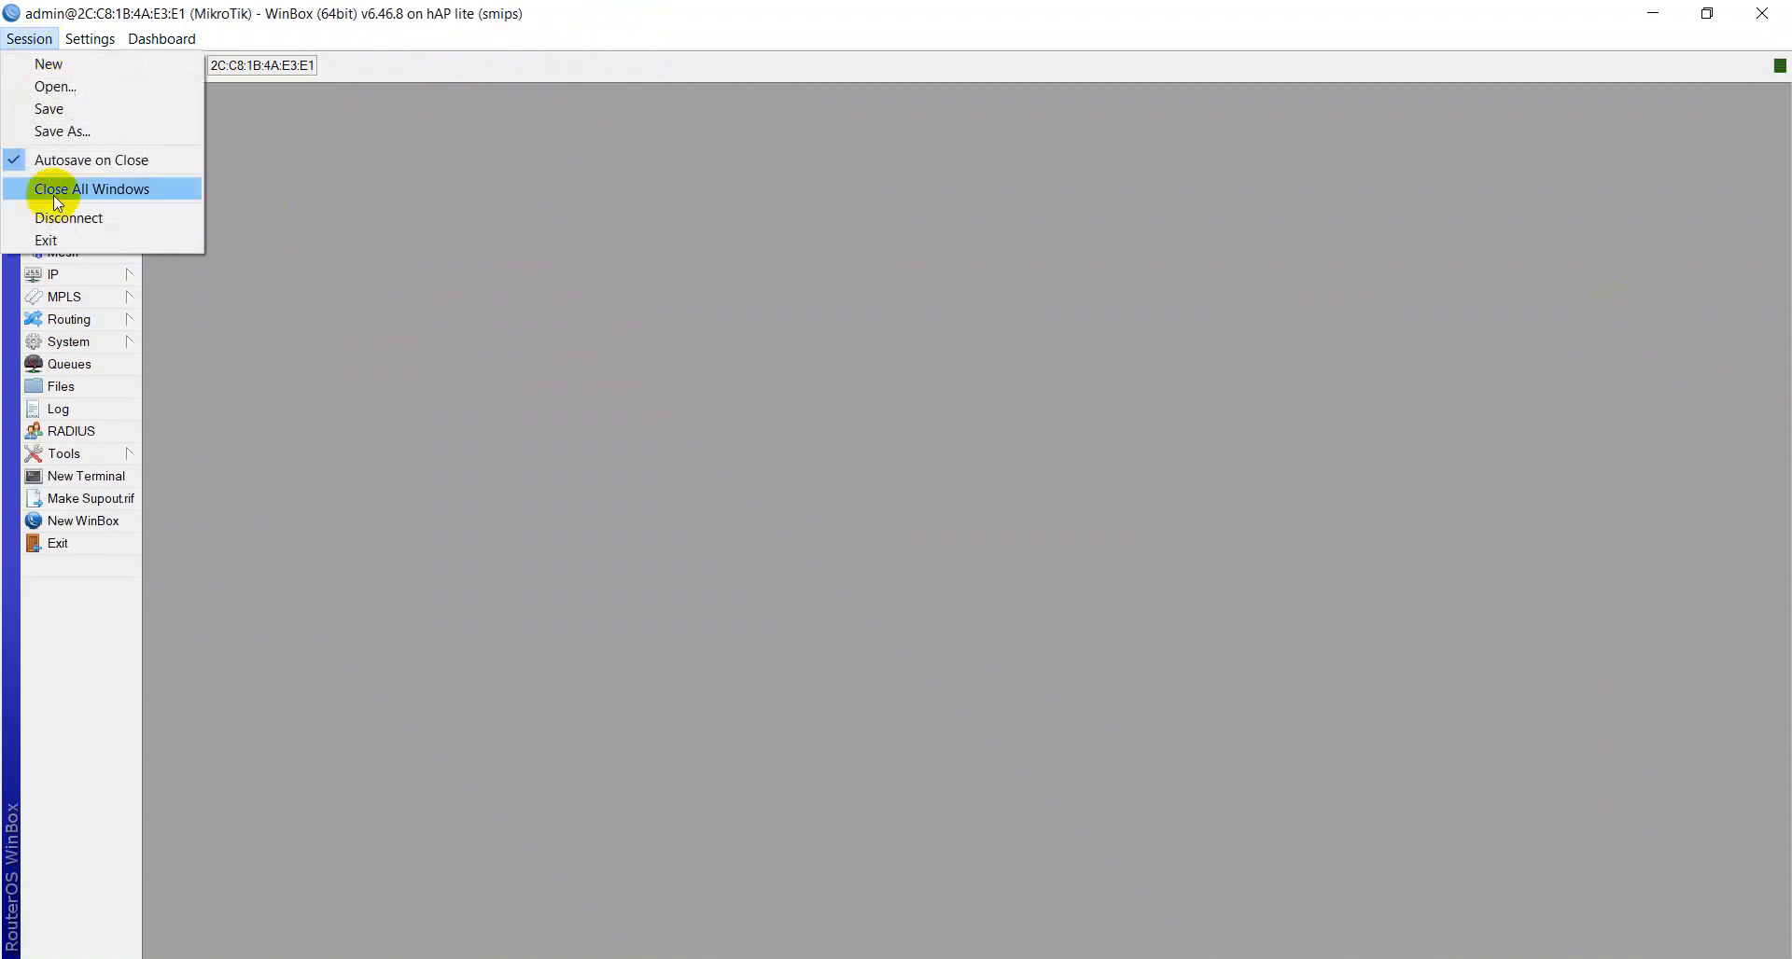
{"action": "left_click", "coordinate": [73, 218]}
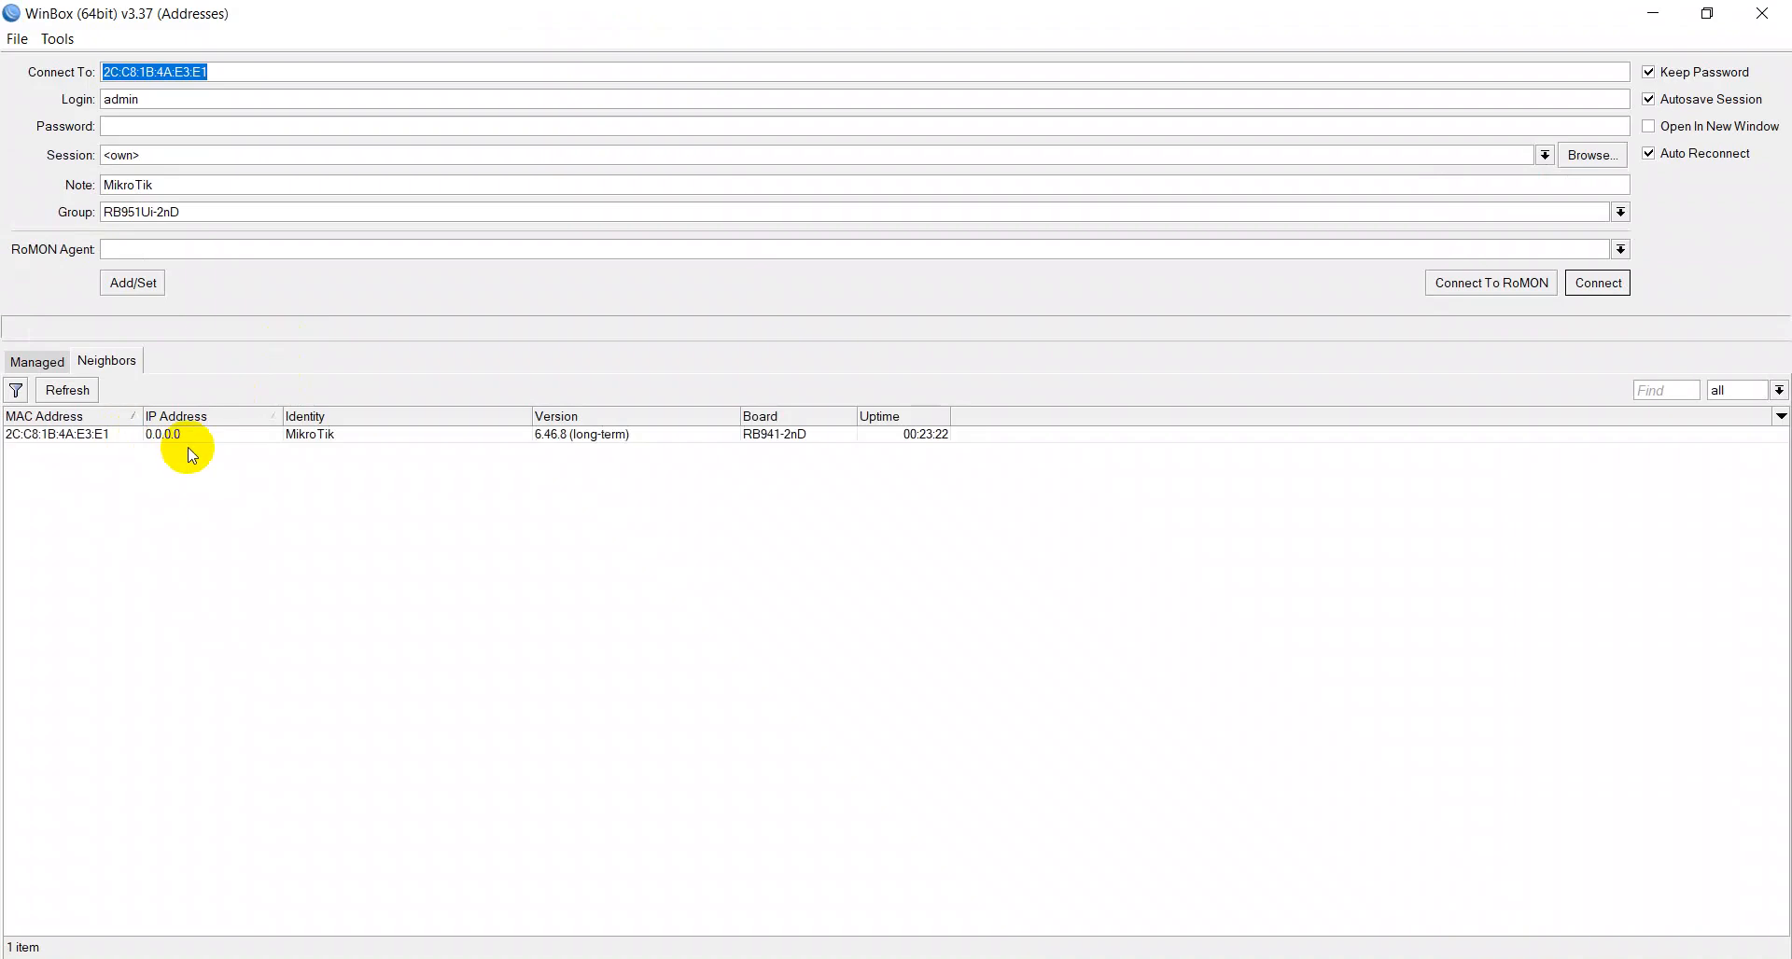
{"action": "left_click", "coordinate": [160, 435]}
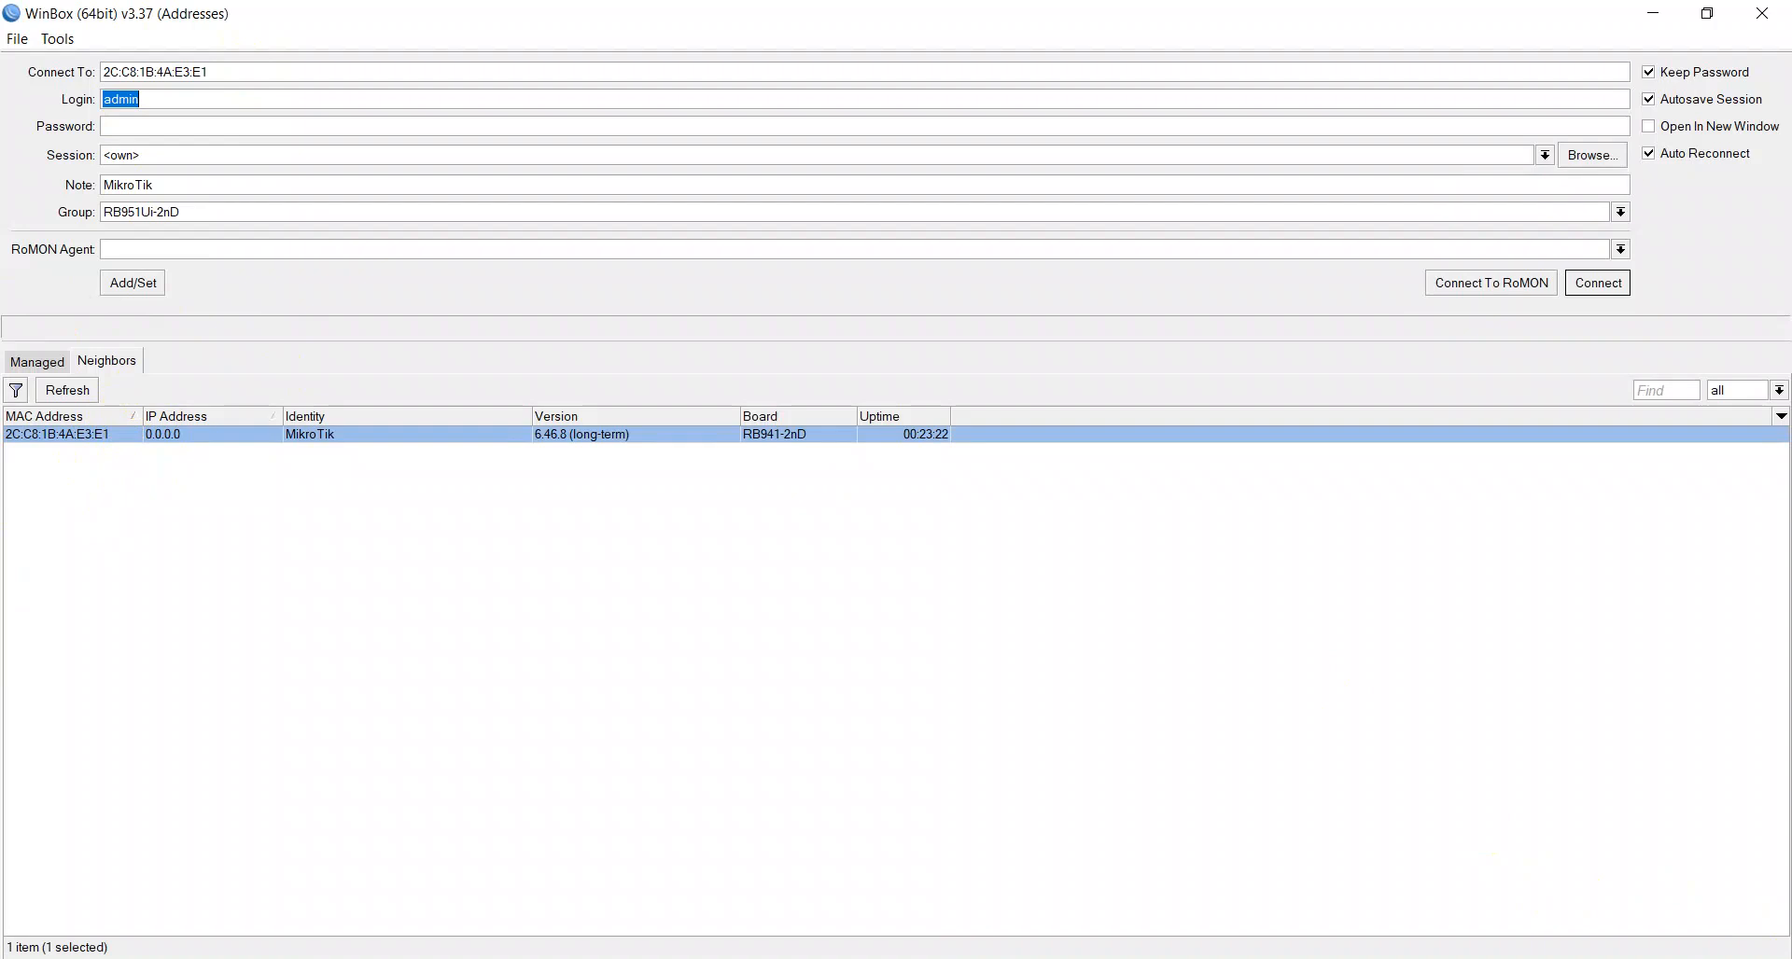
Launch PuTTY and set the destination host to 192.168.10.1 with SSH on port 22
{"action": "left_click", "coordinate": [1790, 958]}
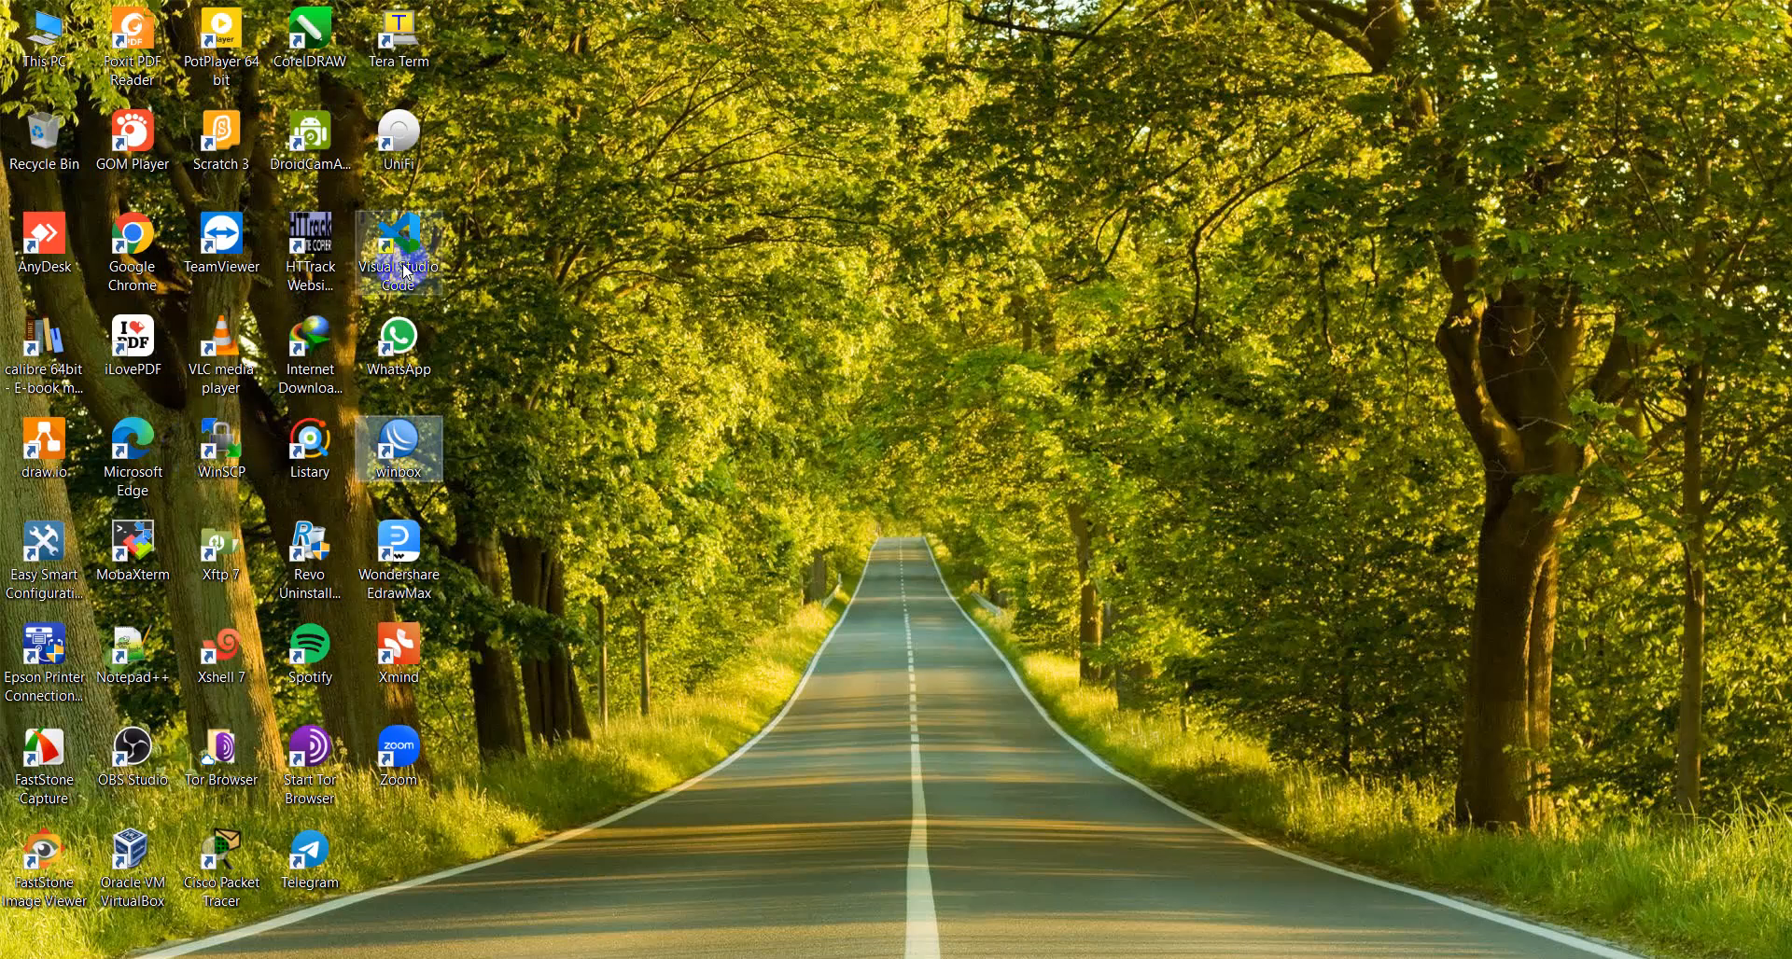
{"action": "key", "text": "super"}
{"action": "type", "text": "putt"}
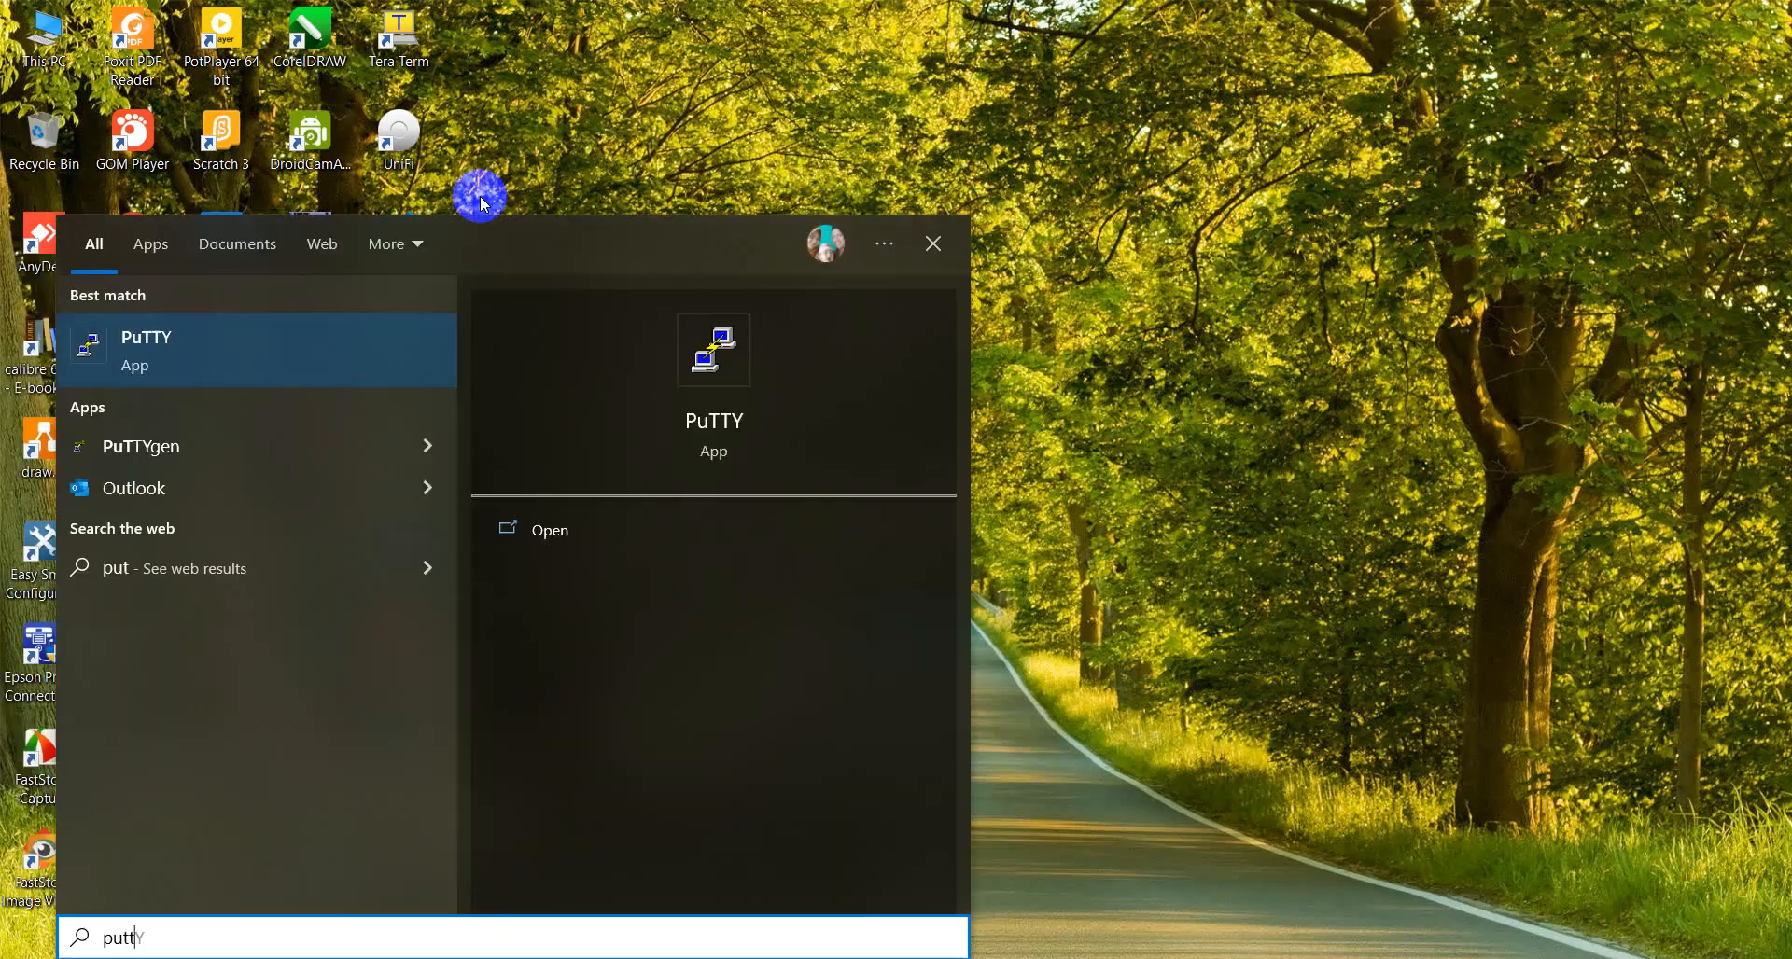
{"action": "key", "text": "Return"}
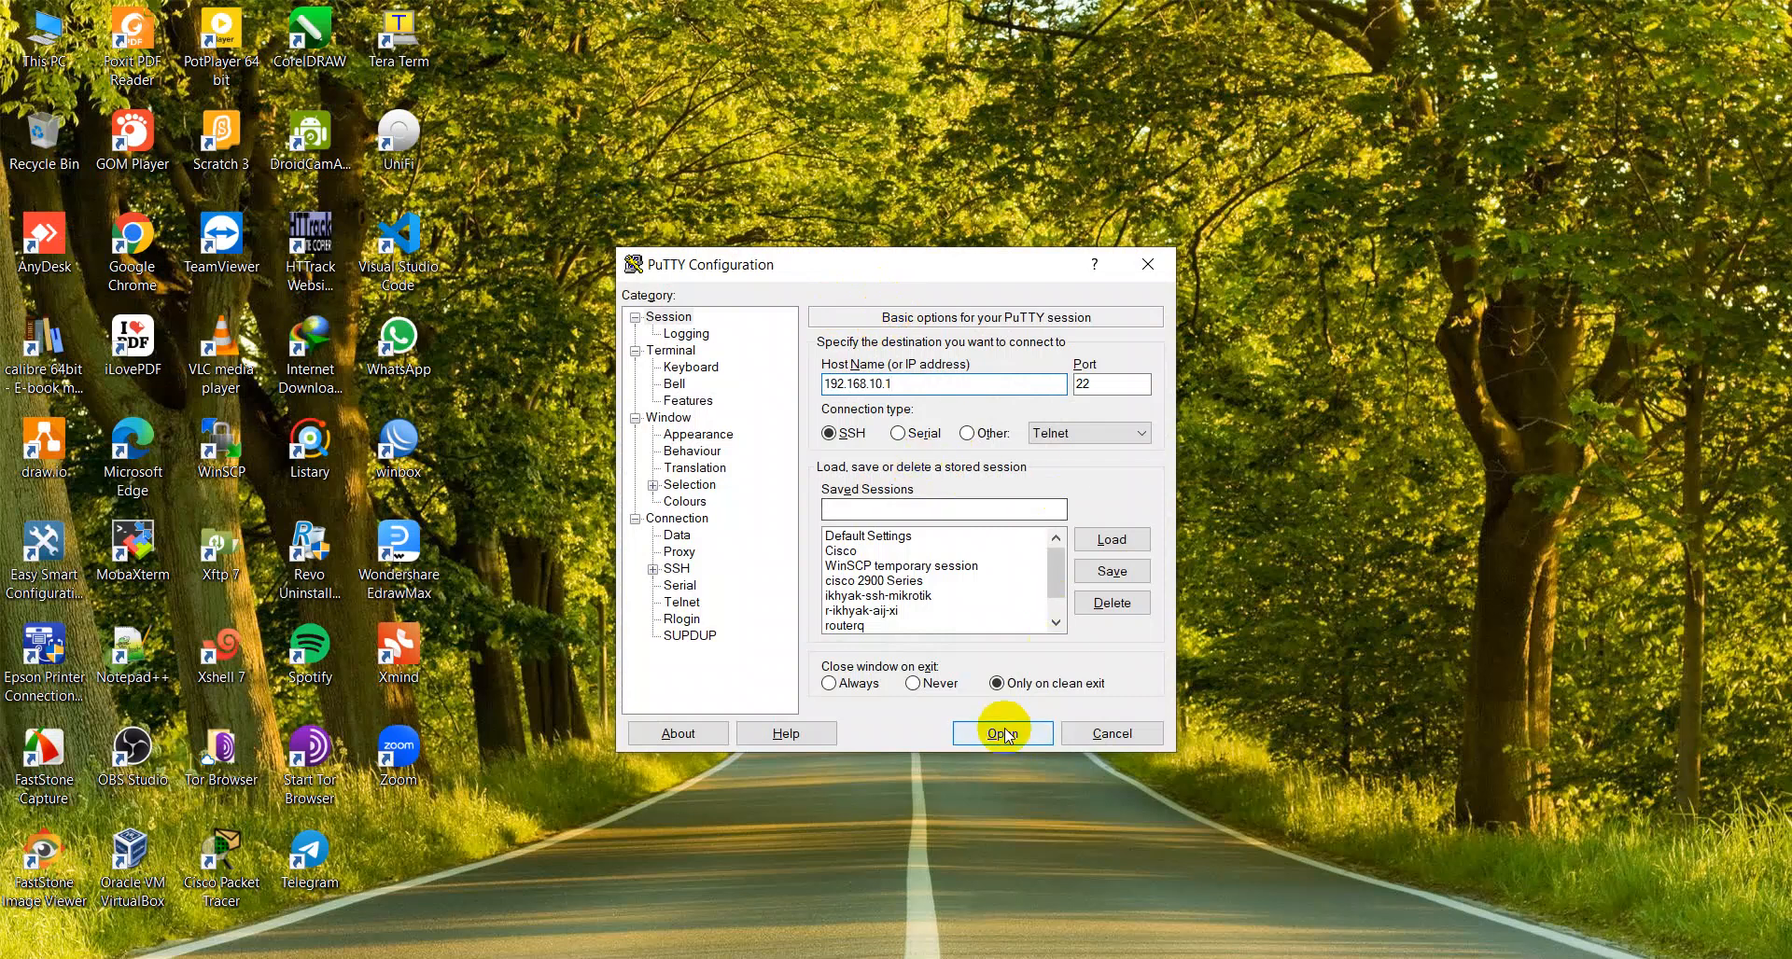
Save the PuTTY connection settings as a session named server1
{"action": "left_click", "coordinate": [893, 504]}
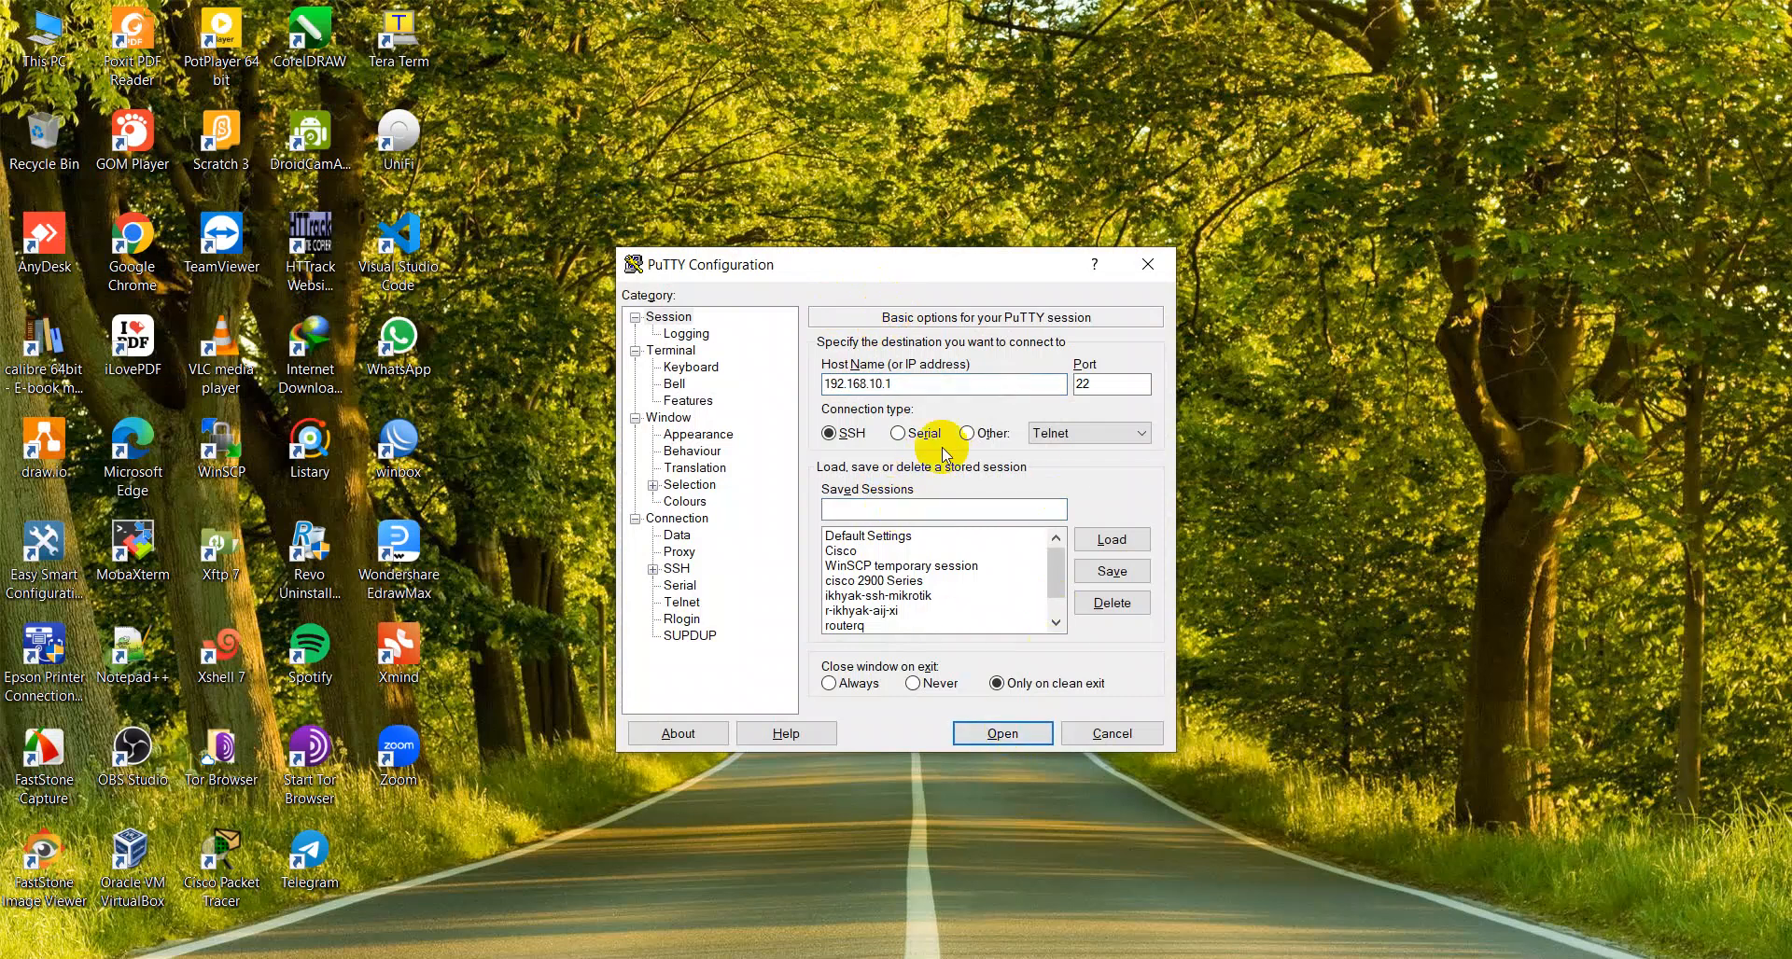
{"action": "type", "text": "serb"}
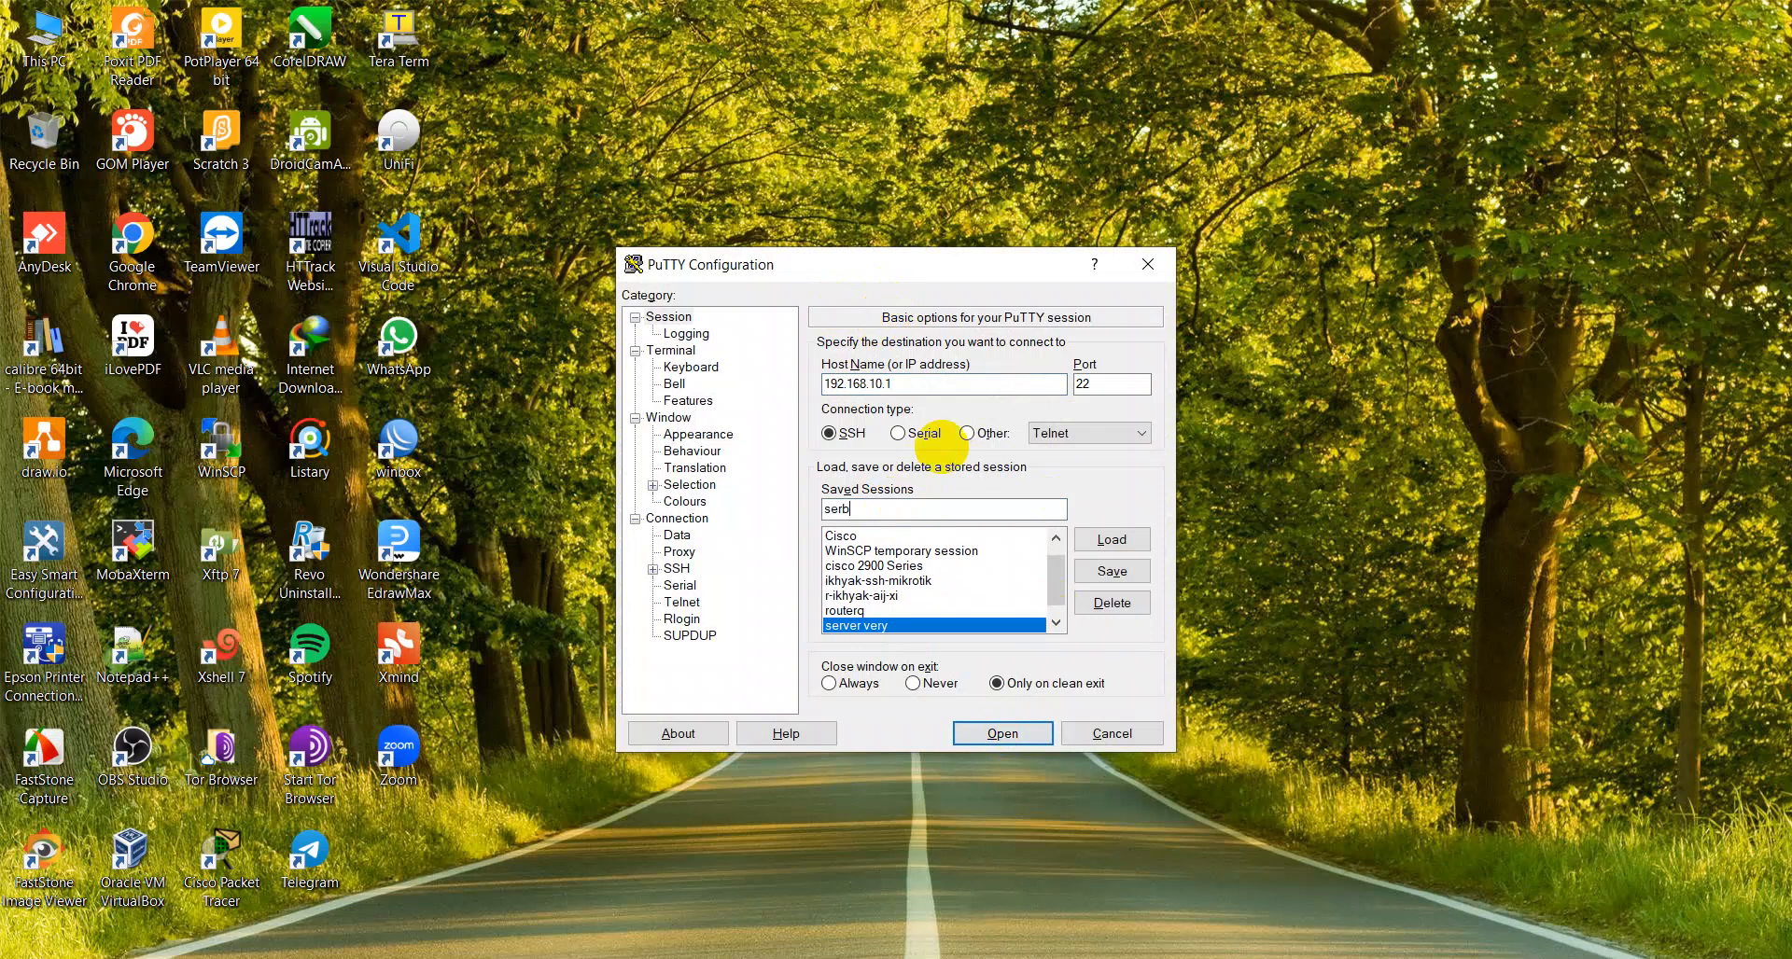
{"action": "key", "text": "BackSpace"}
{"action": "type", "text": "ver1"}
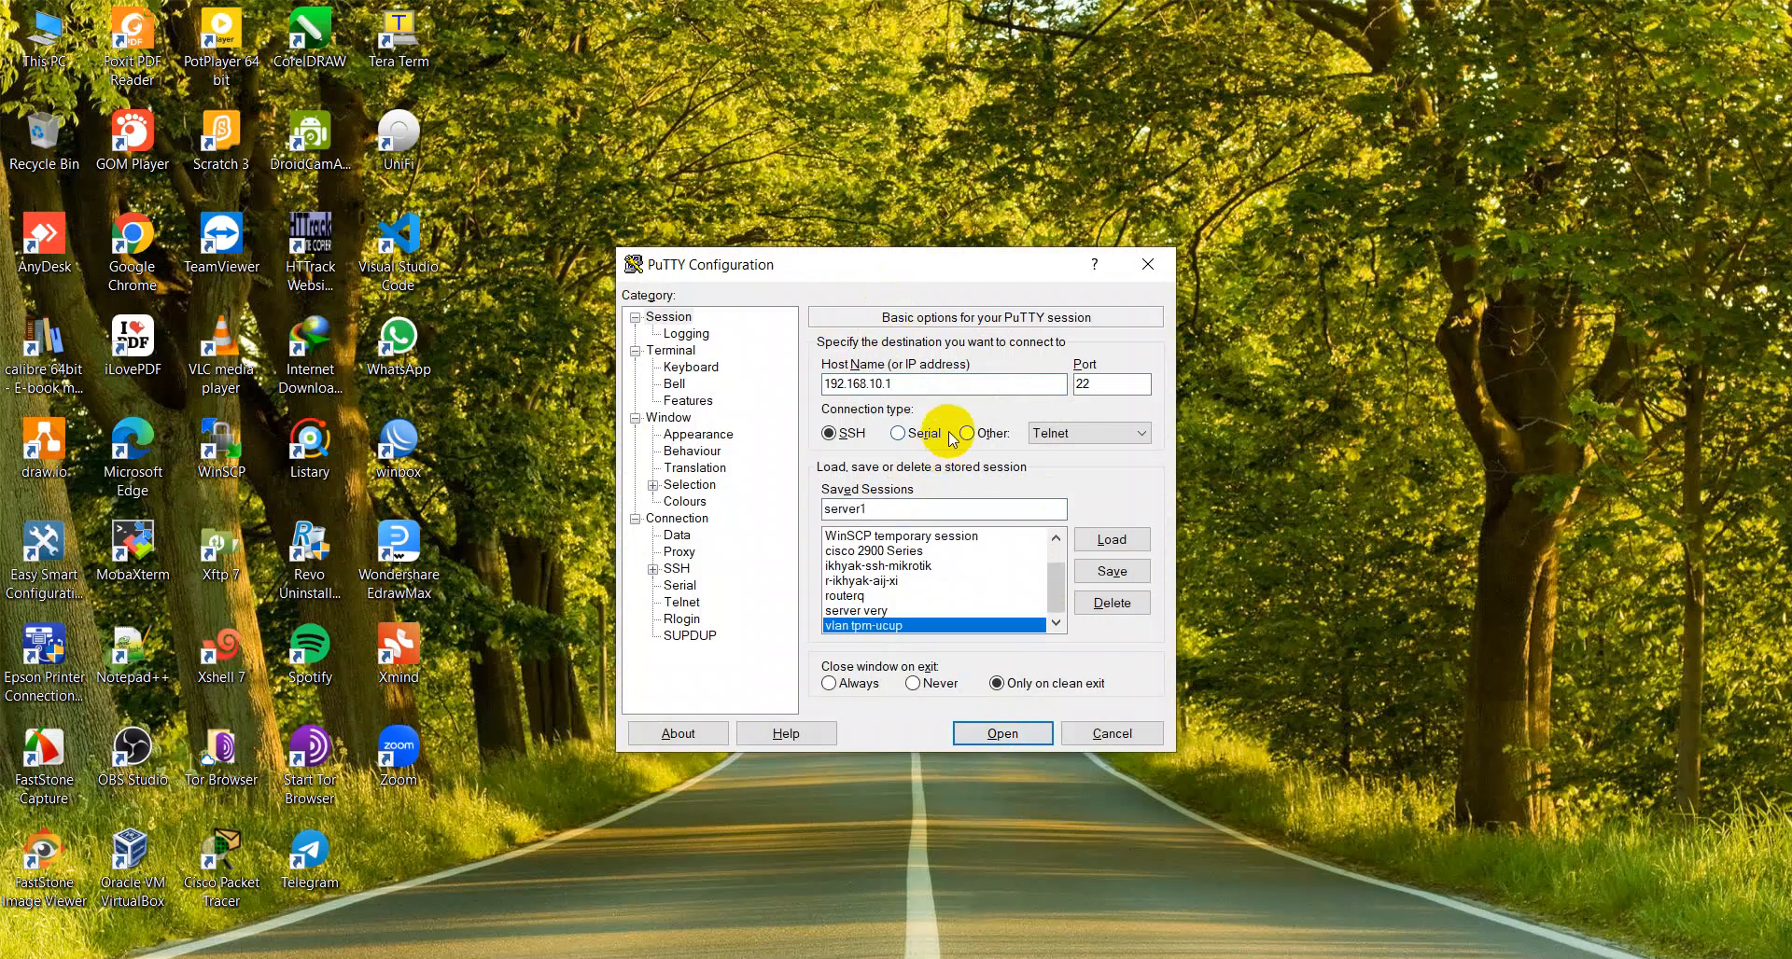
{"action": "left_click", "coordinate": [1112, 571]}
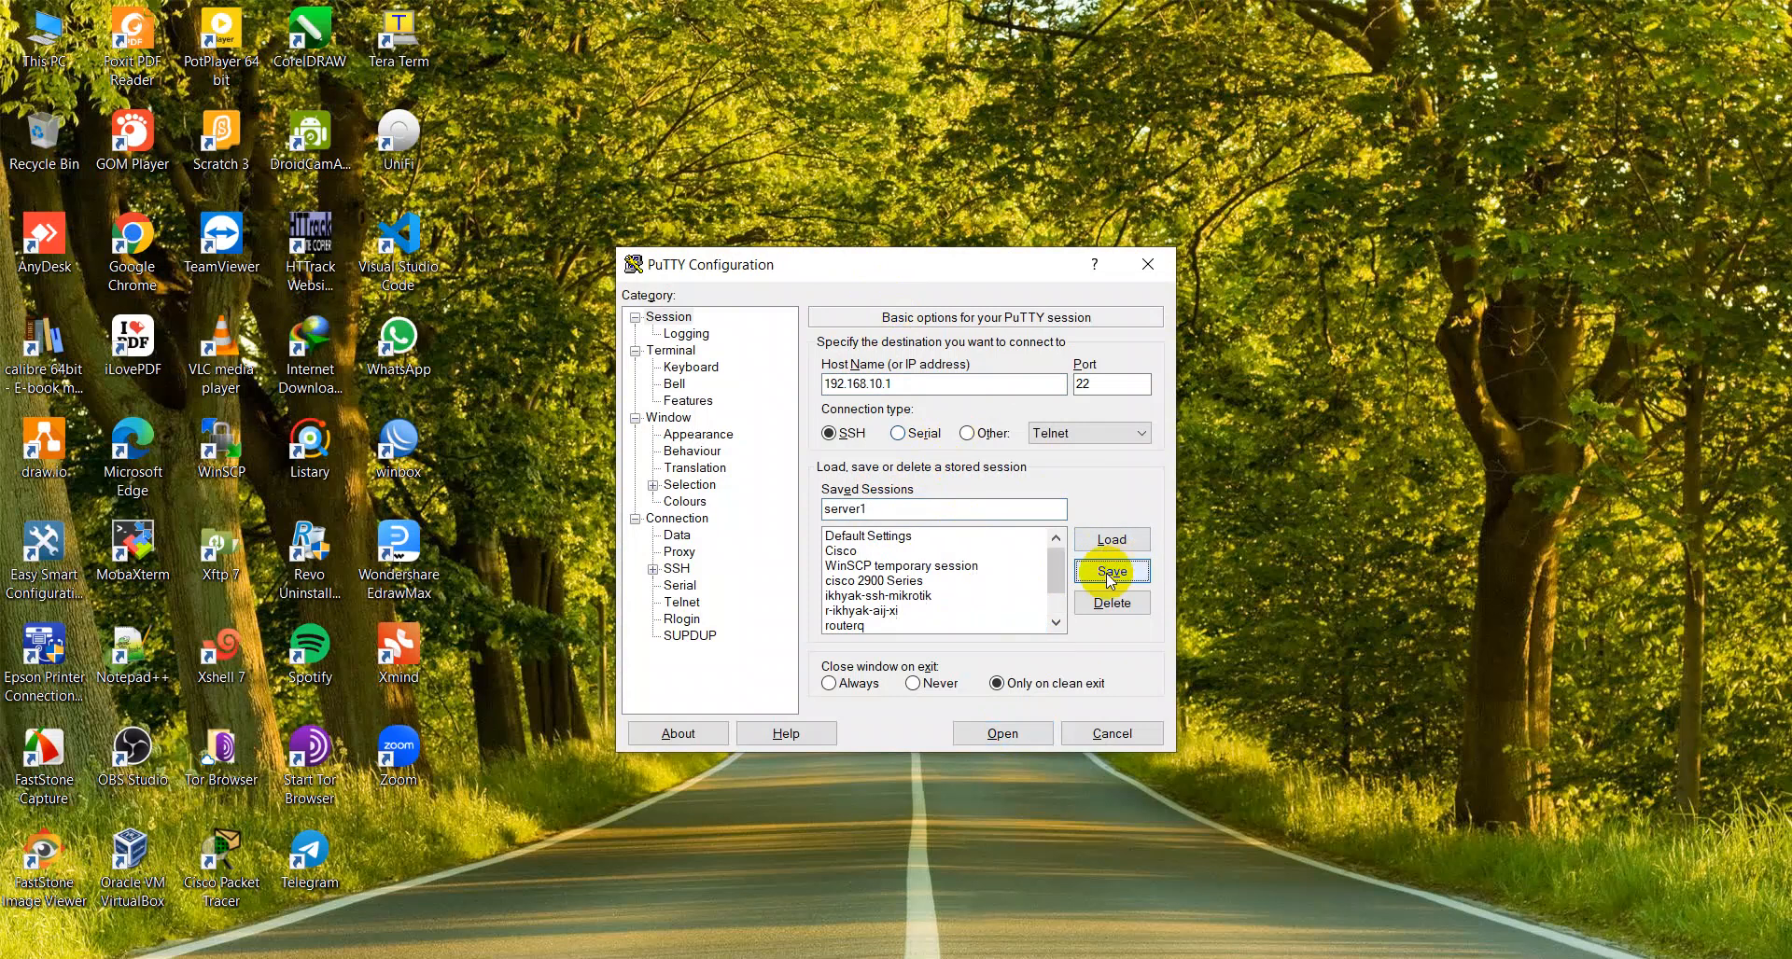
Try to open the SSH session to 192.168.10.1 and close the terminal window
{"action": "left_click", "coordinate": [1000, 731]}
{"action": "left_click_drag", "start_coordinate": [445, 319], "coordinate": [764, 90]}
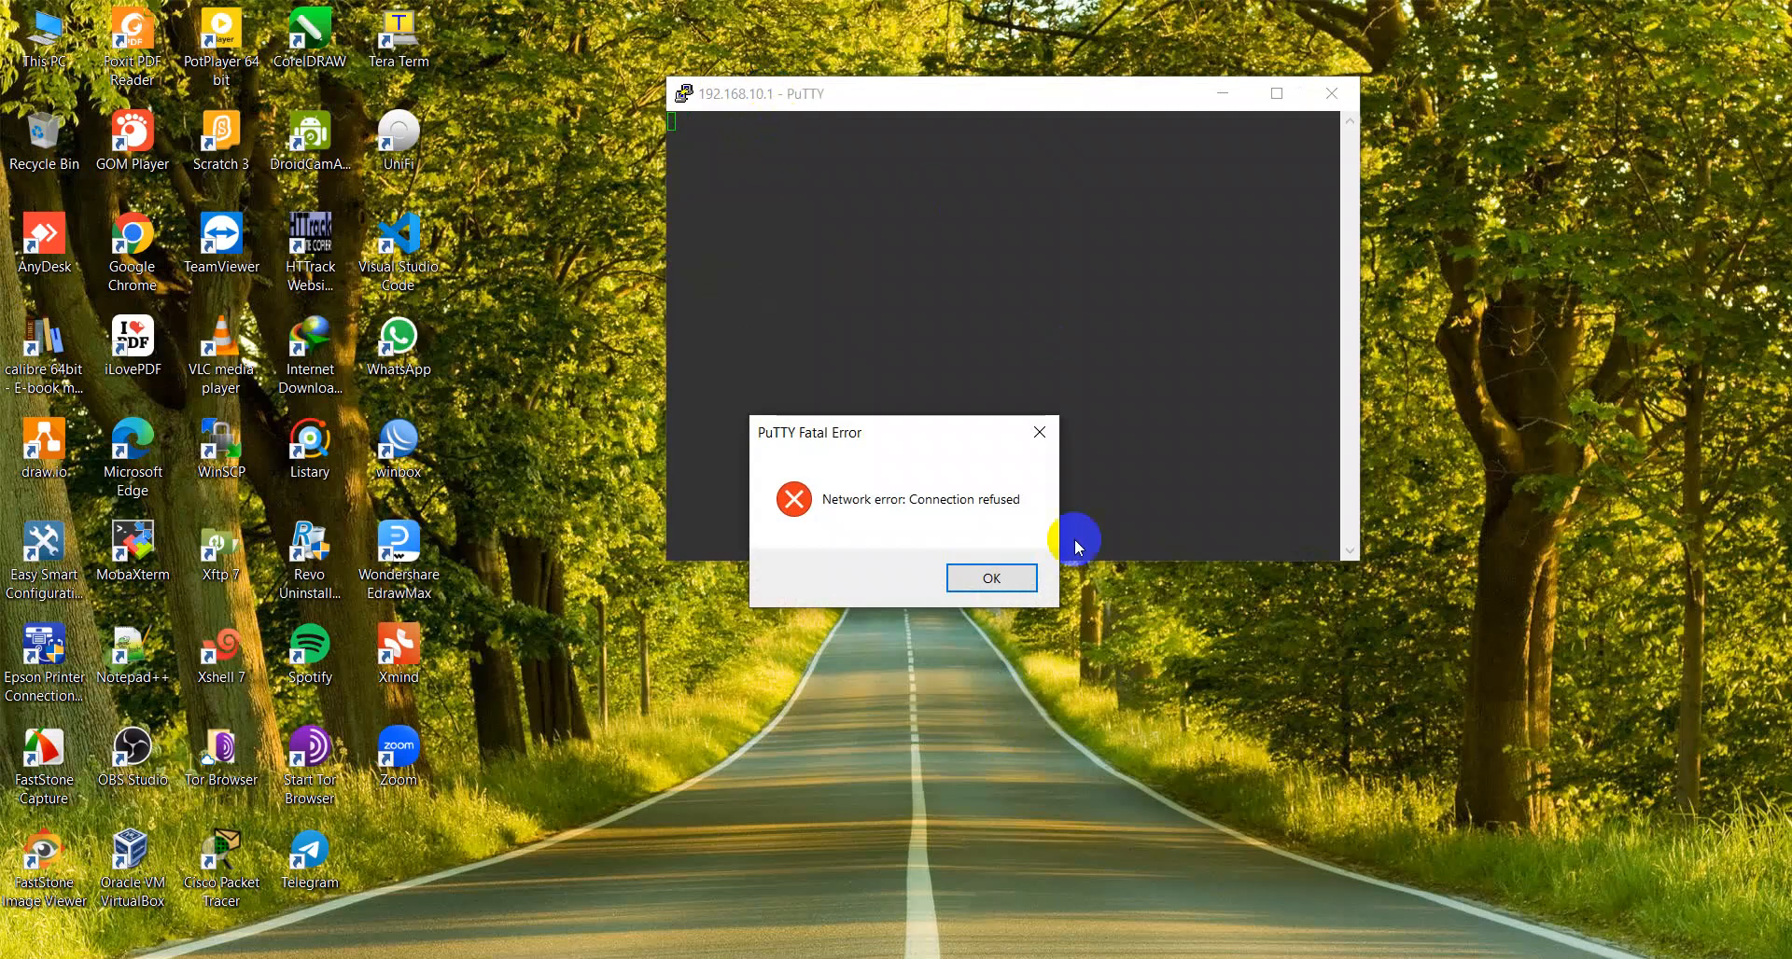
{"action": "left_click", "coordinate": [1017, 575]}
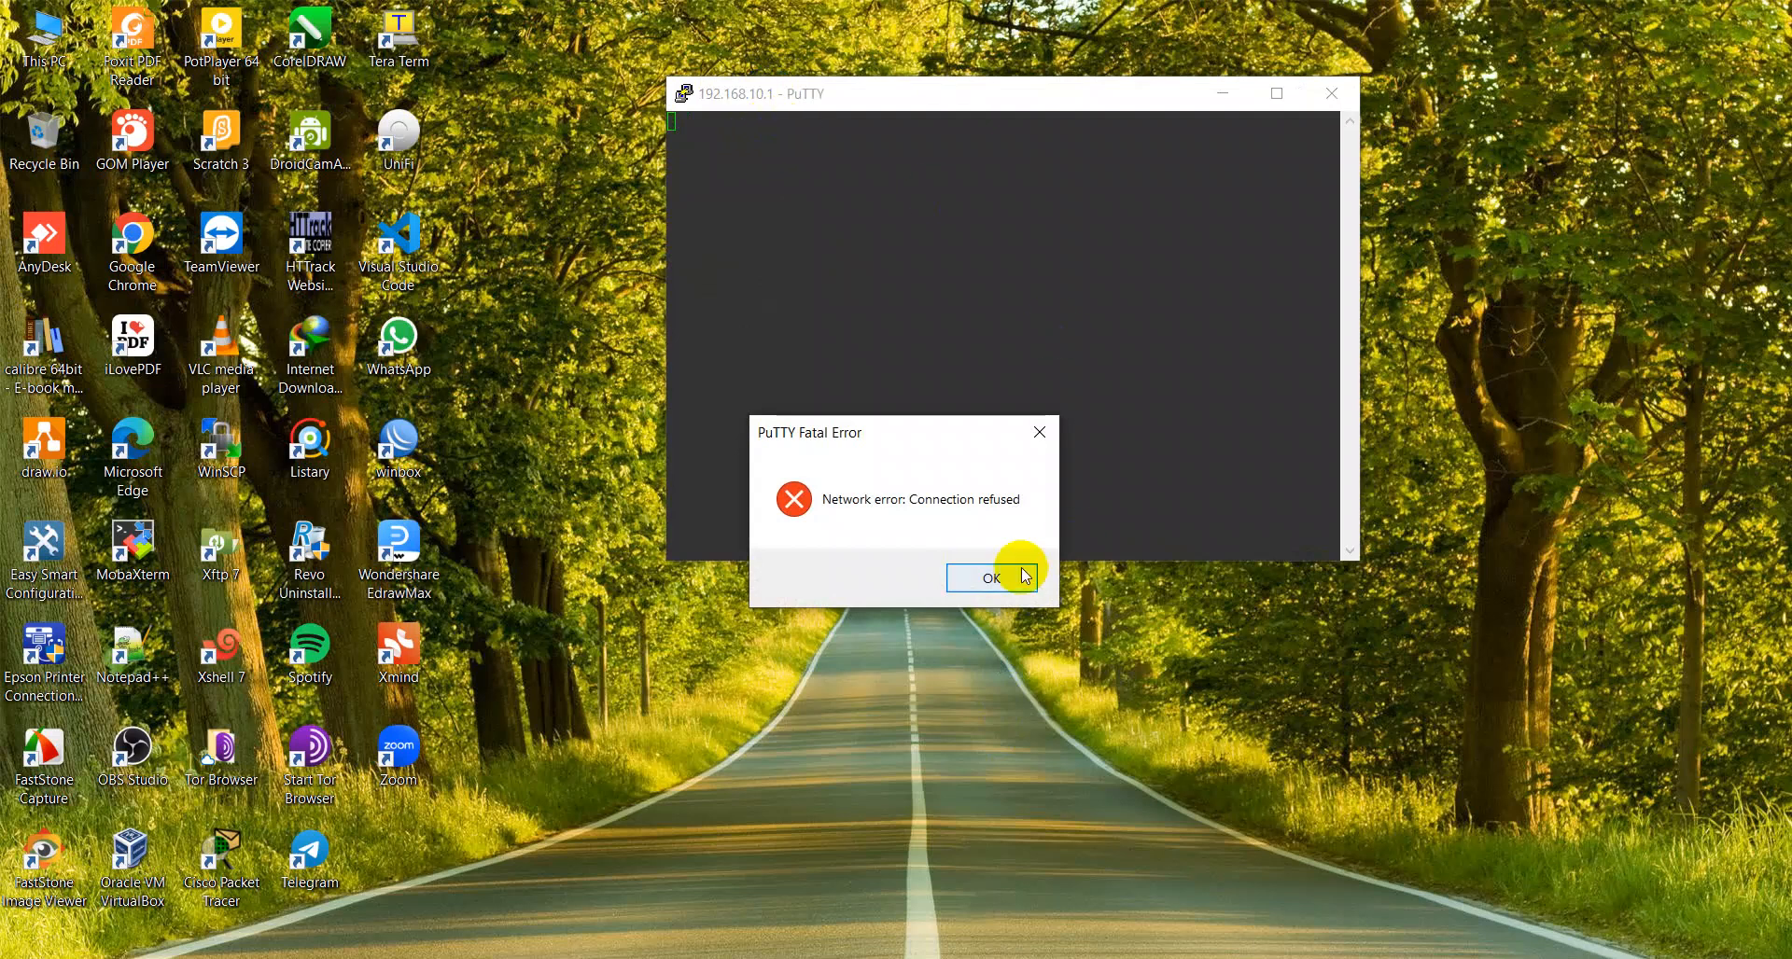
{"action": "left_click", "coordinate": [1334, 94]}
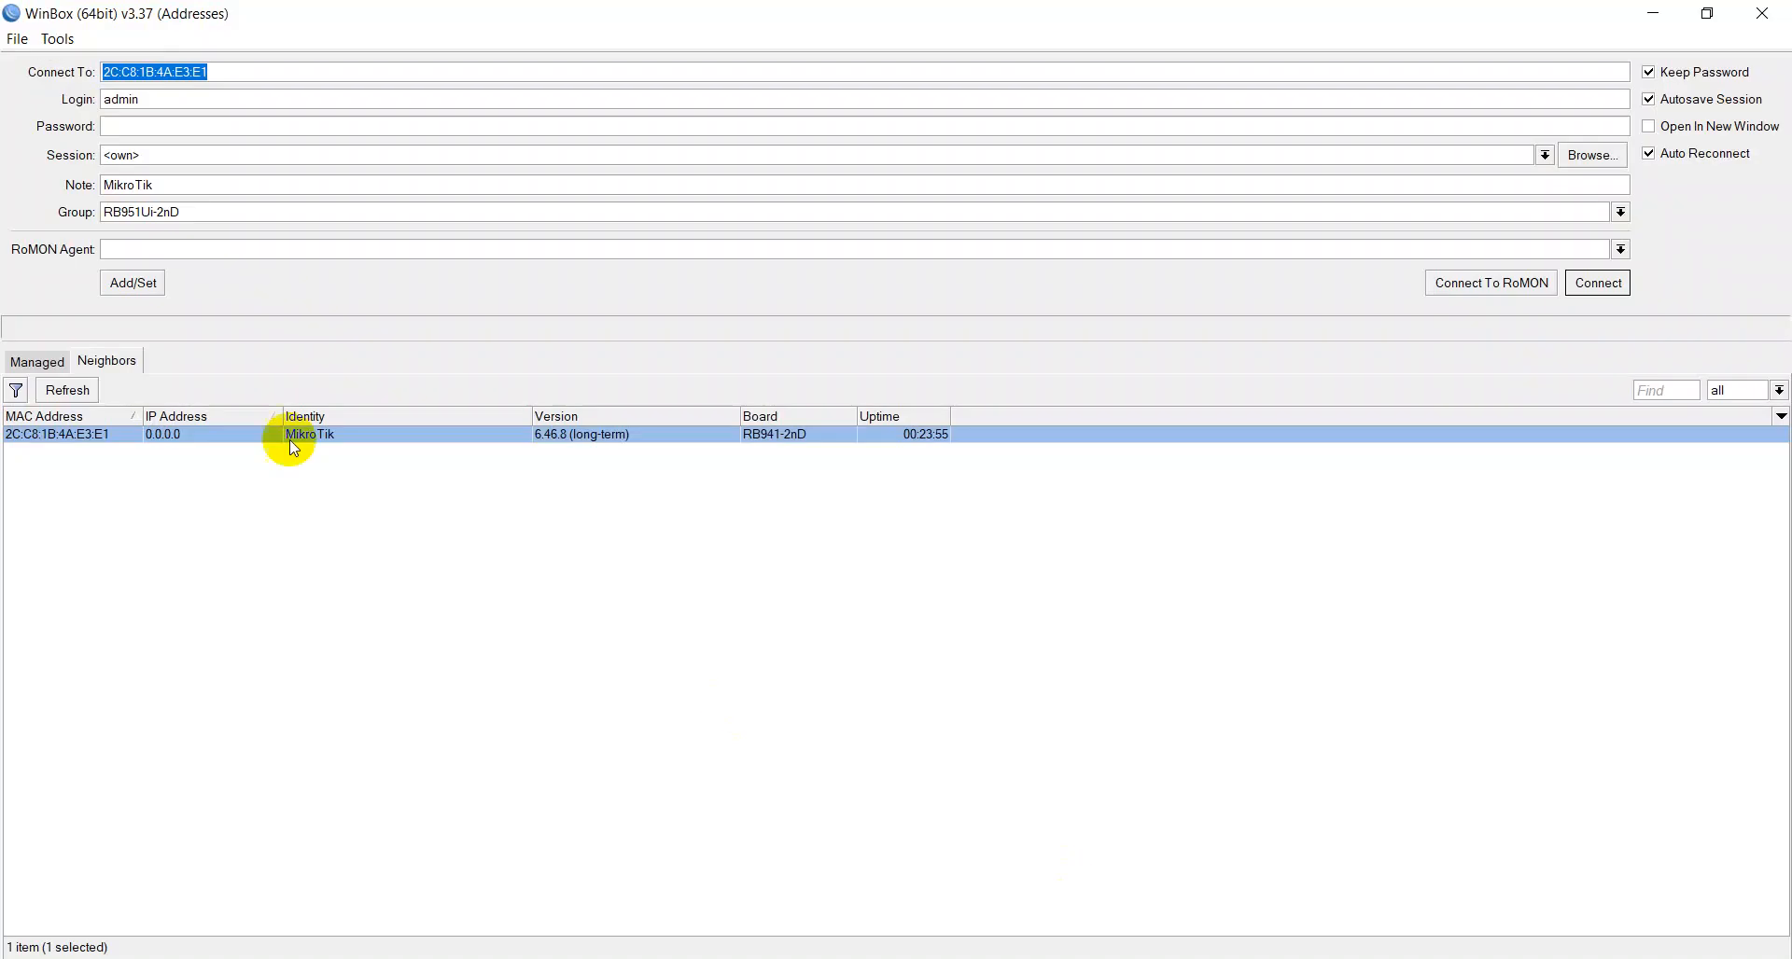
Reconnect to the router by its MAC address in WinBox and create a bridge interface with the default name bridge1
{"action": "left_click", "coordinate": [72, 434]}
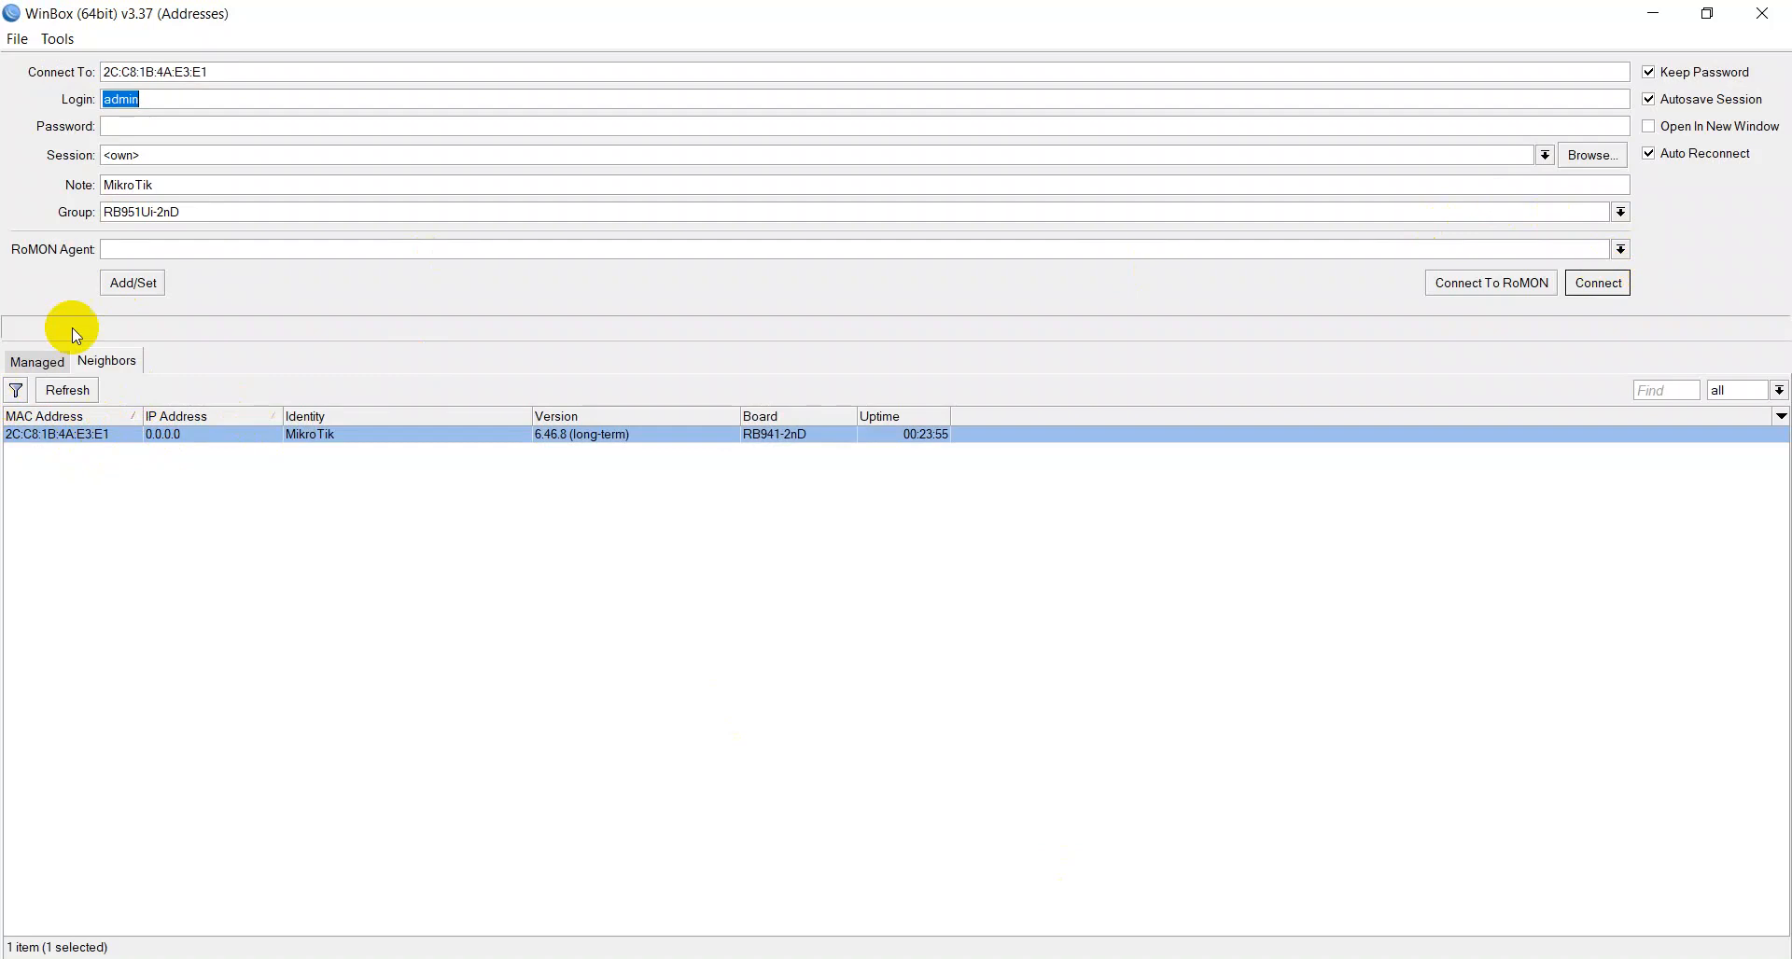
{"action": "left_click", "coordinate": [1607, 289]}
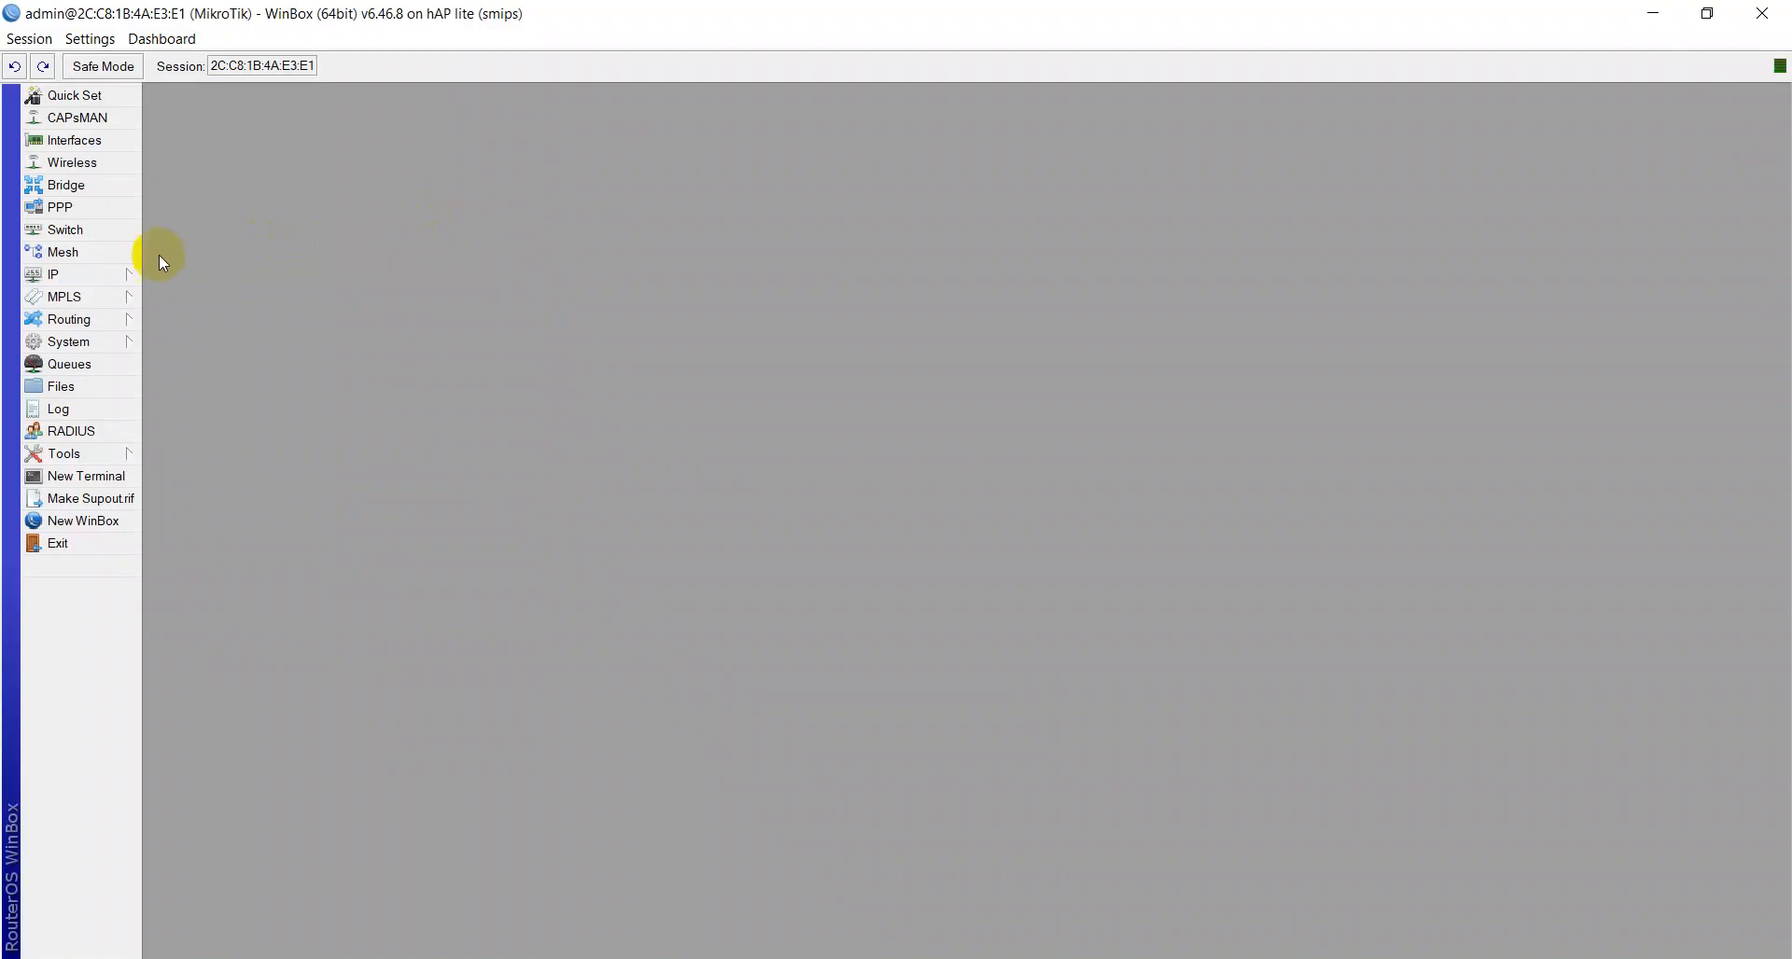
{"action": "left_click", "coordinate": [73, 188]}
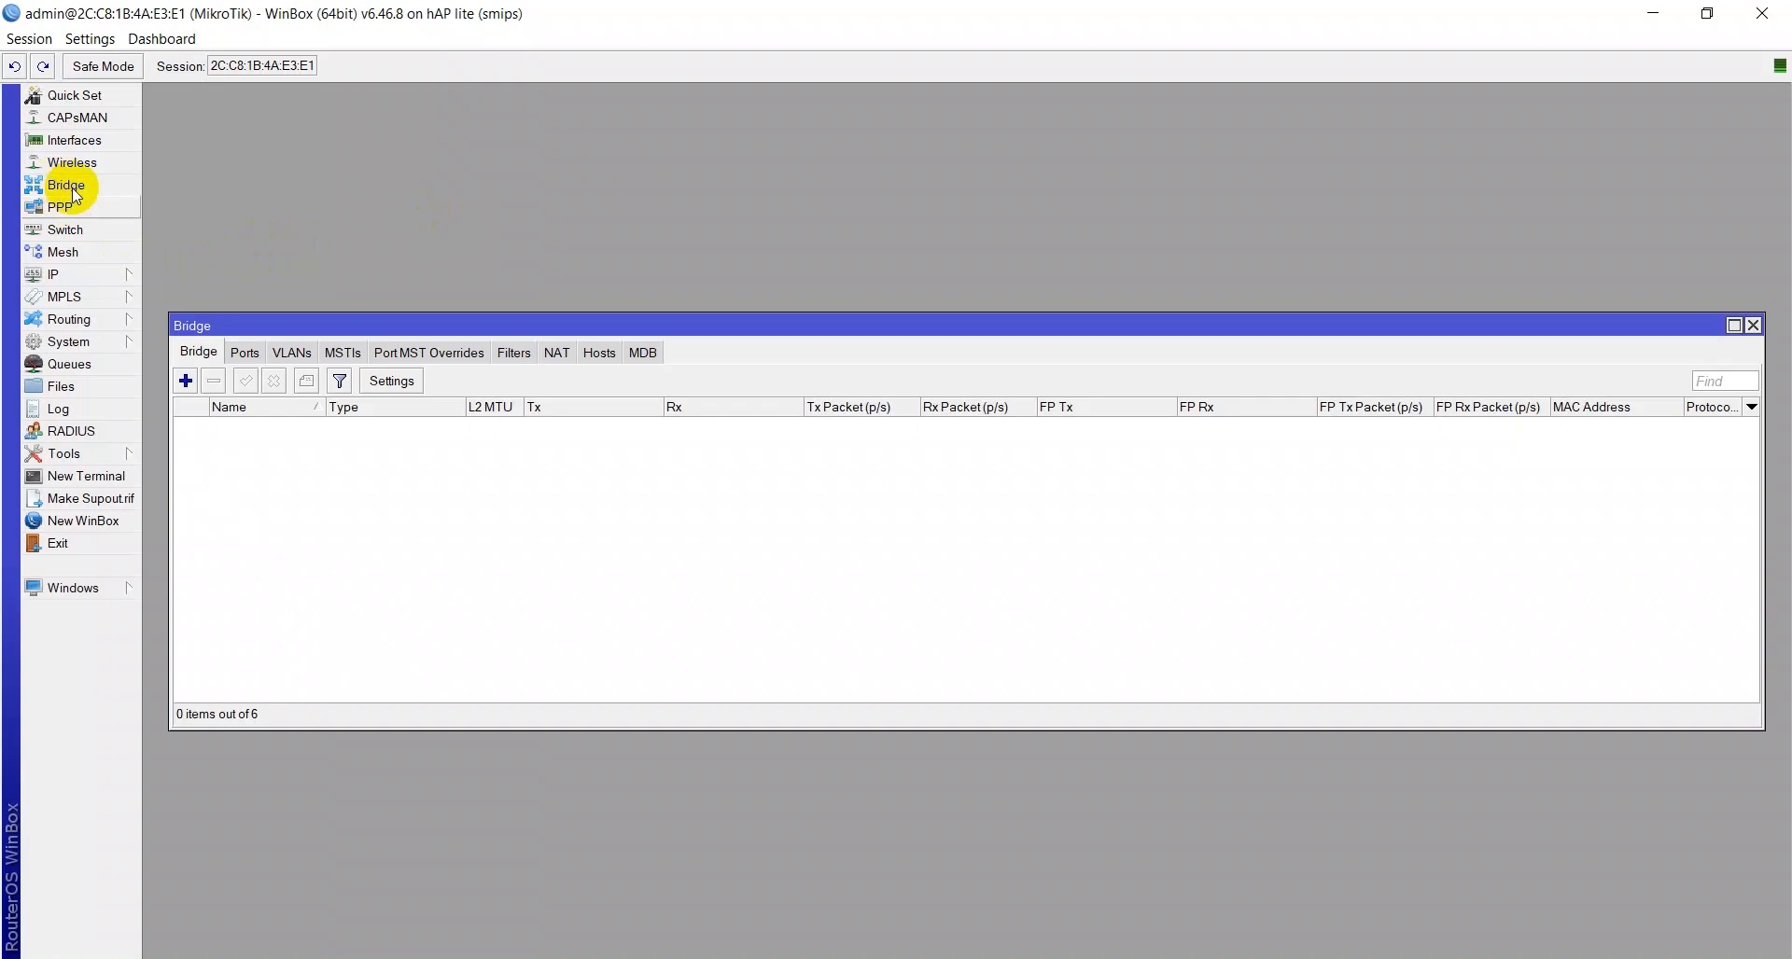
{"action": "left_click", "coordinate": [186, 377]}
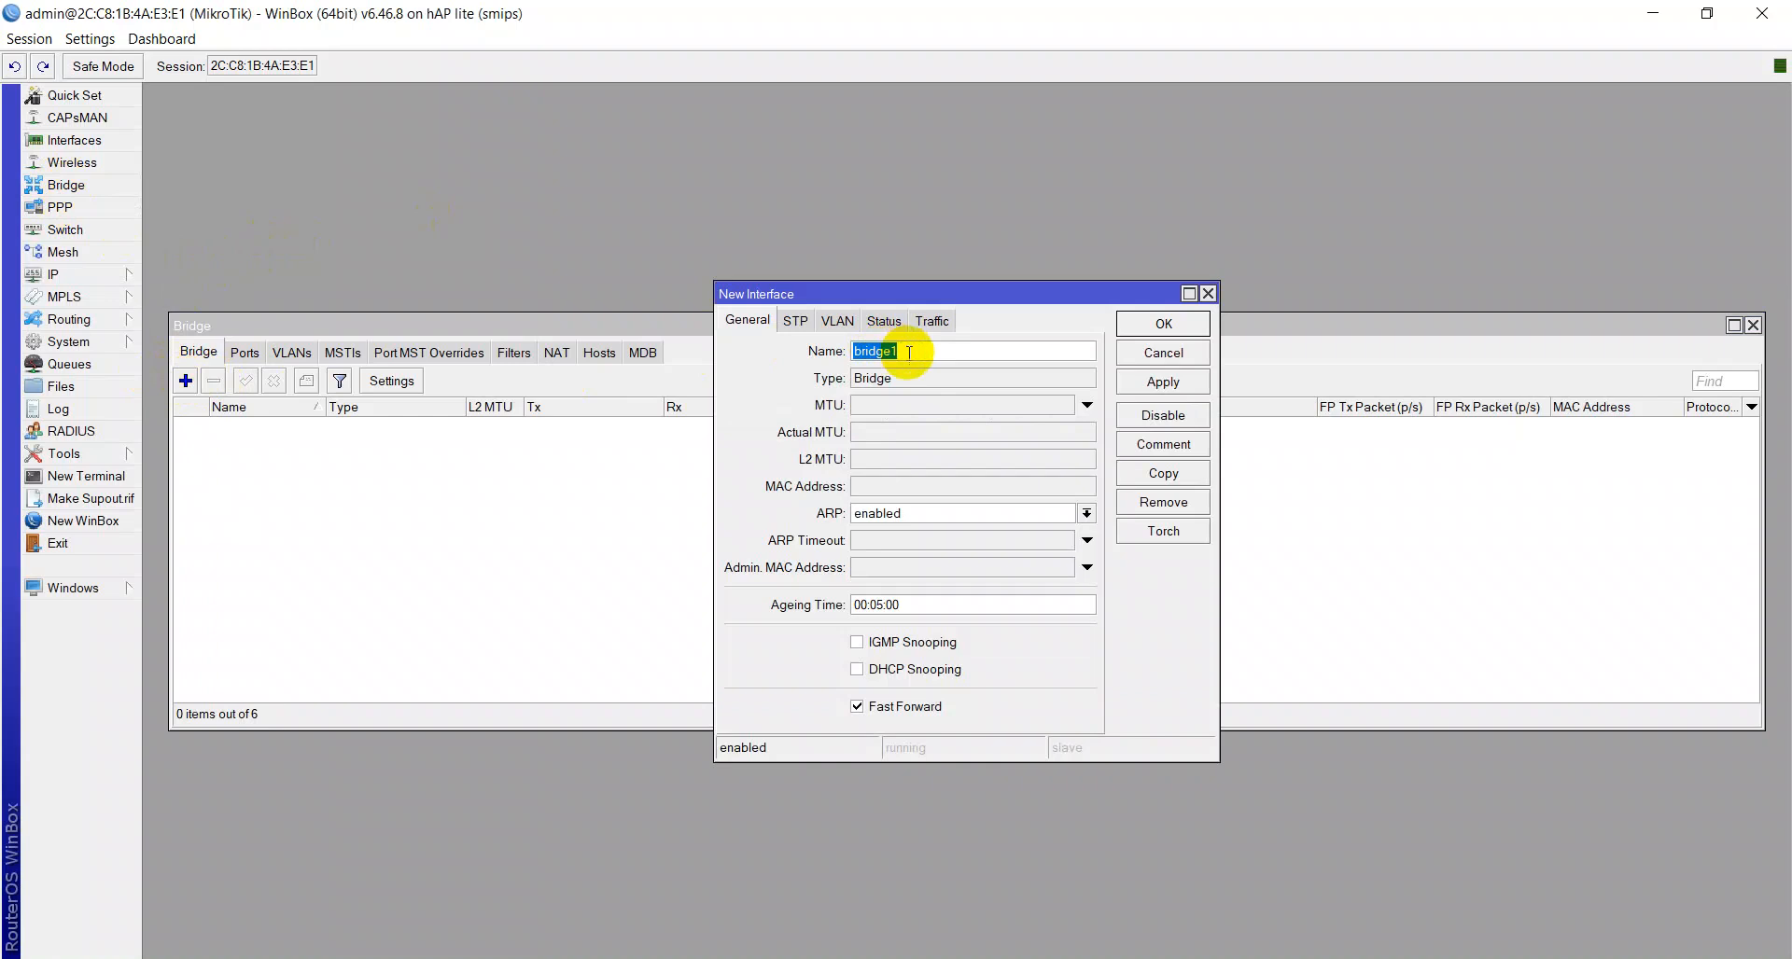
{"action": "left_click_drag", "start_coordinate": [910, 353], "coordinate": [802, 349]}
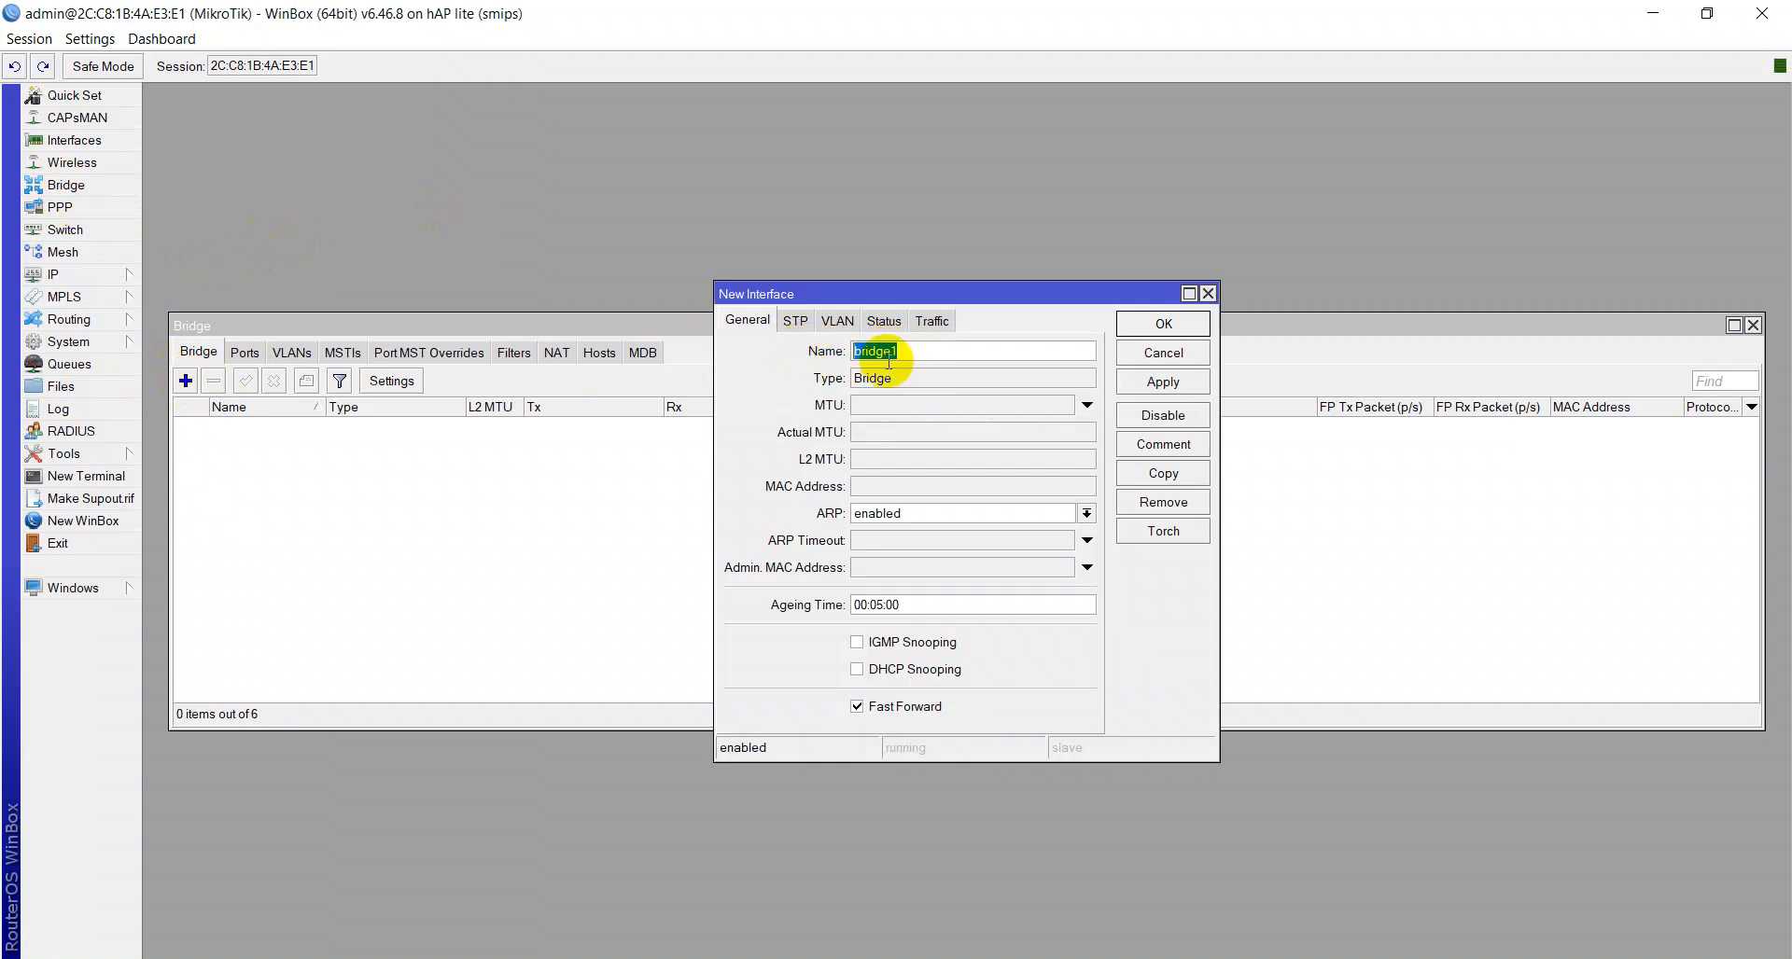
{"action": "left_click", "coordinate": [1156, 386]}
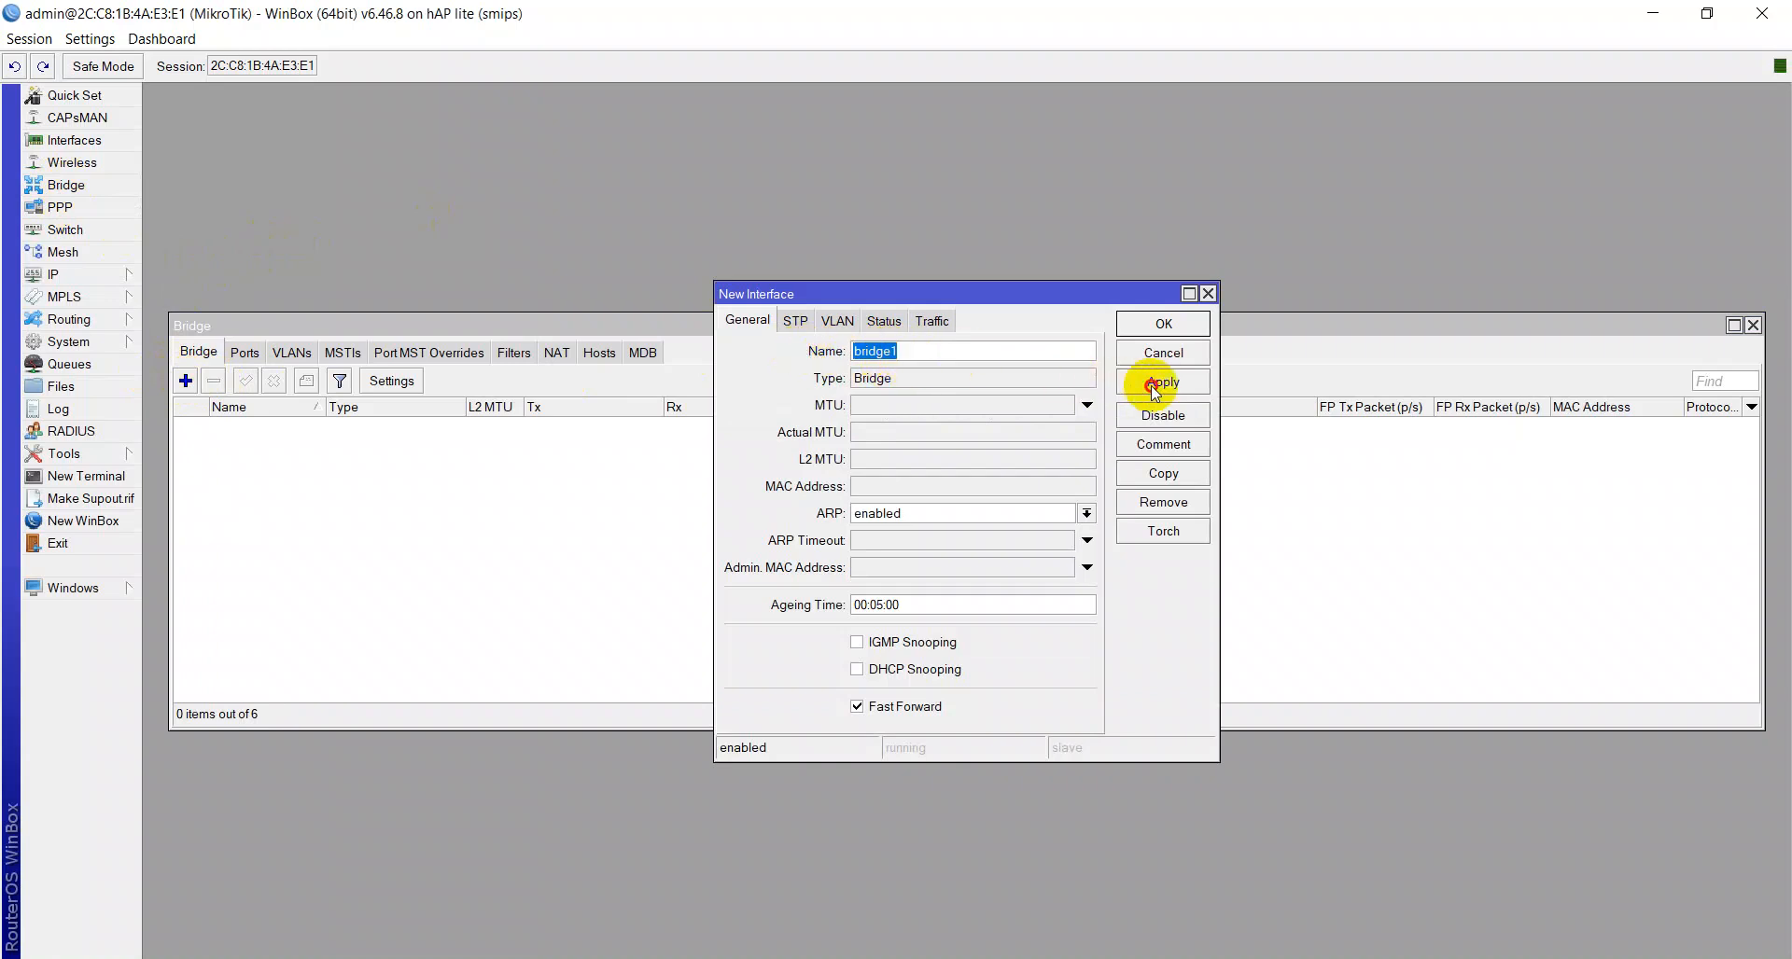
{"action": "left_click", "coordinate": [1157, 326]}
Add ether2 as a port of bridge1
{"action": "left_click", "coordinate": [243, 360]}
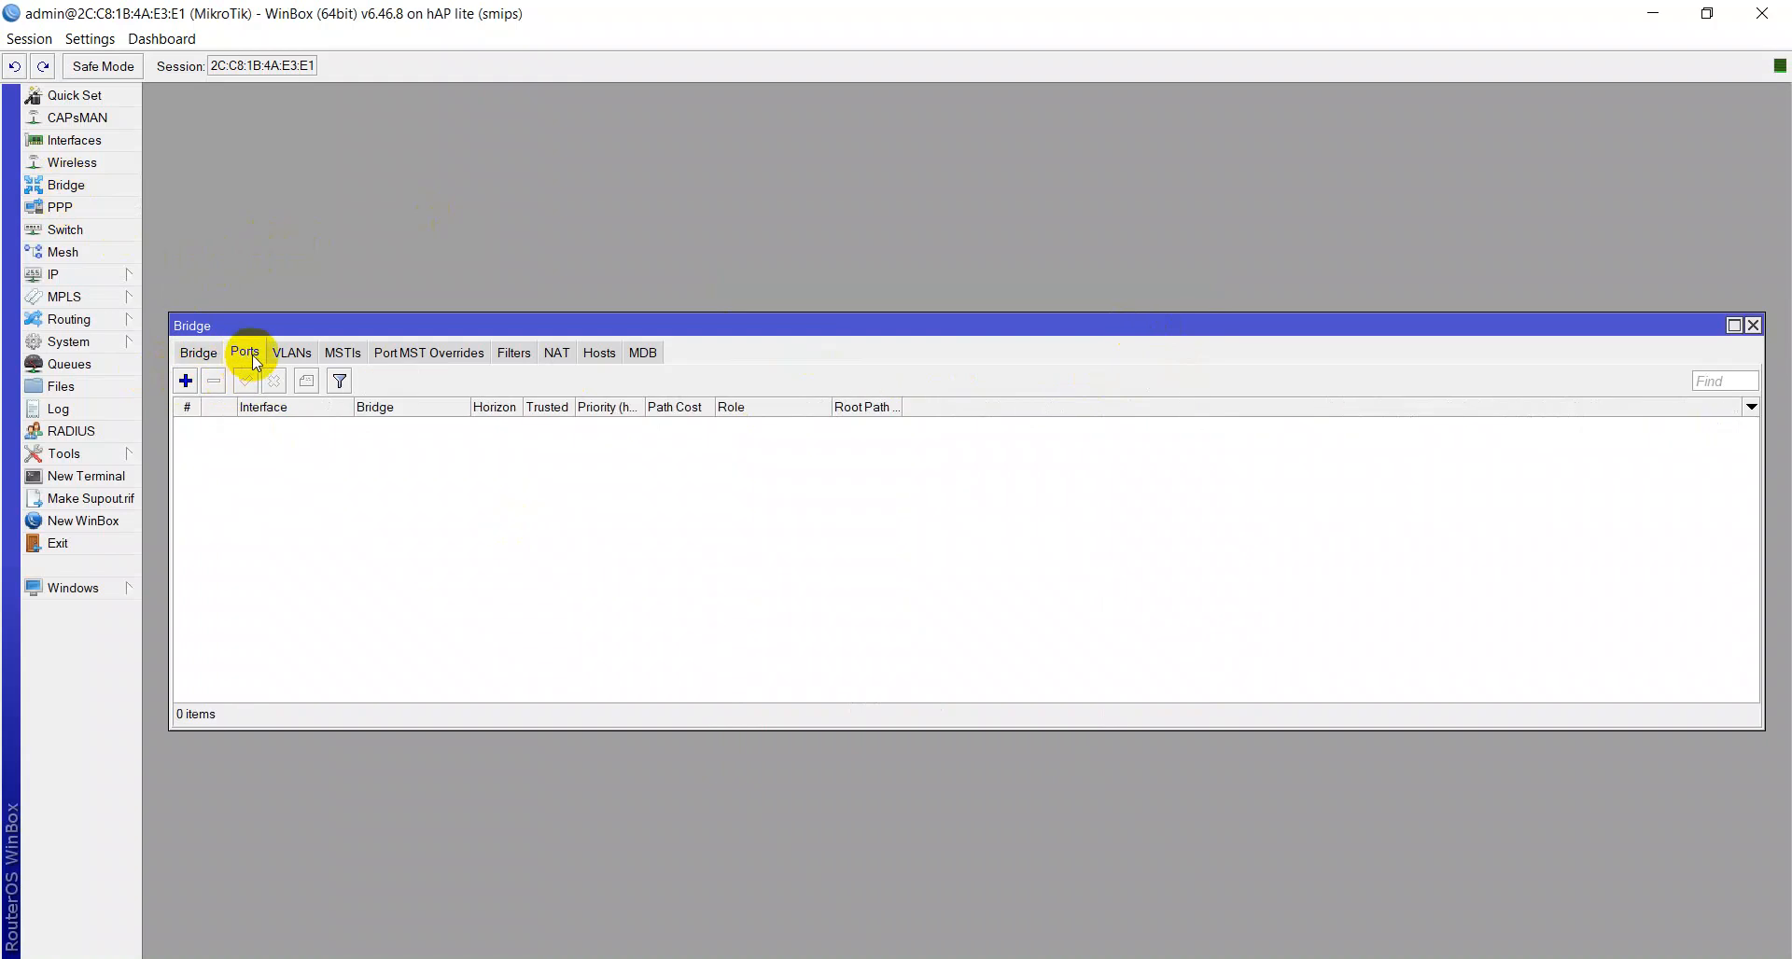
{"action": "left_click", "coordinate": [185, 381]}
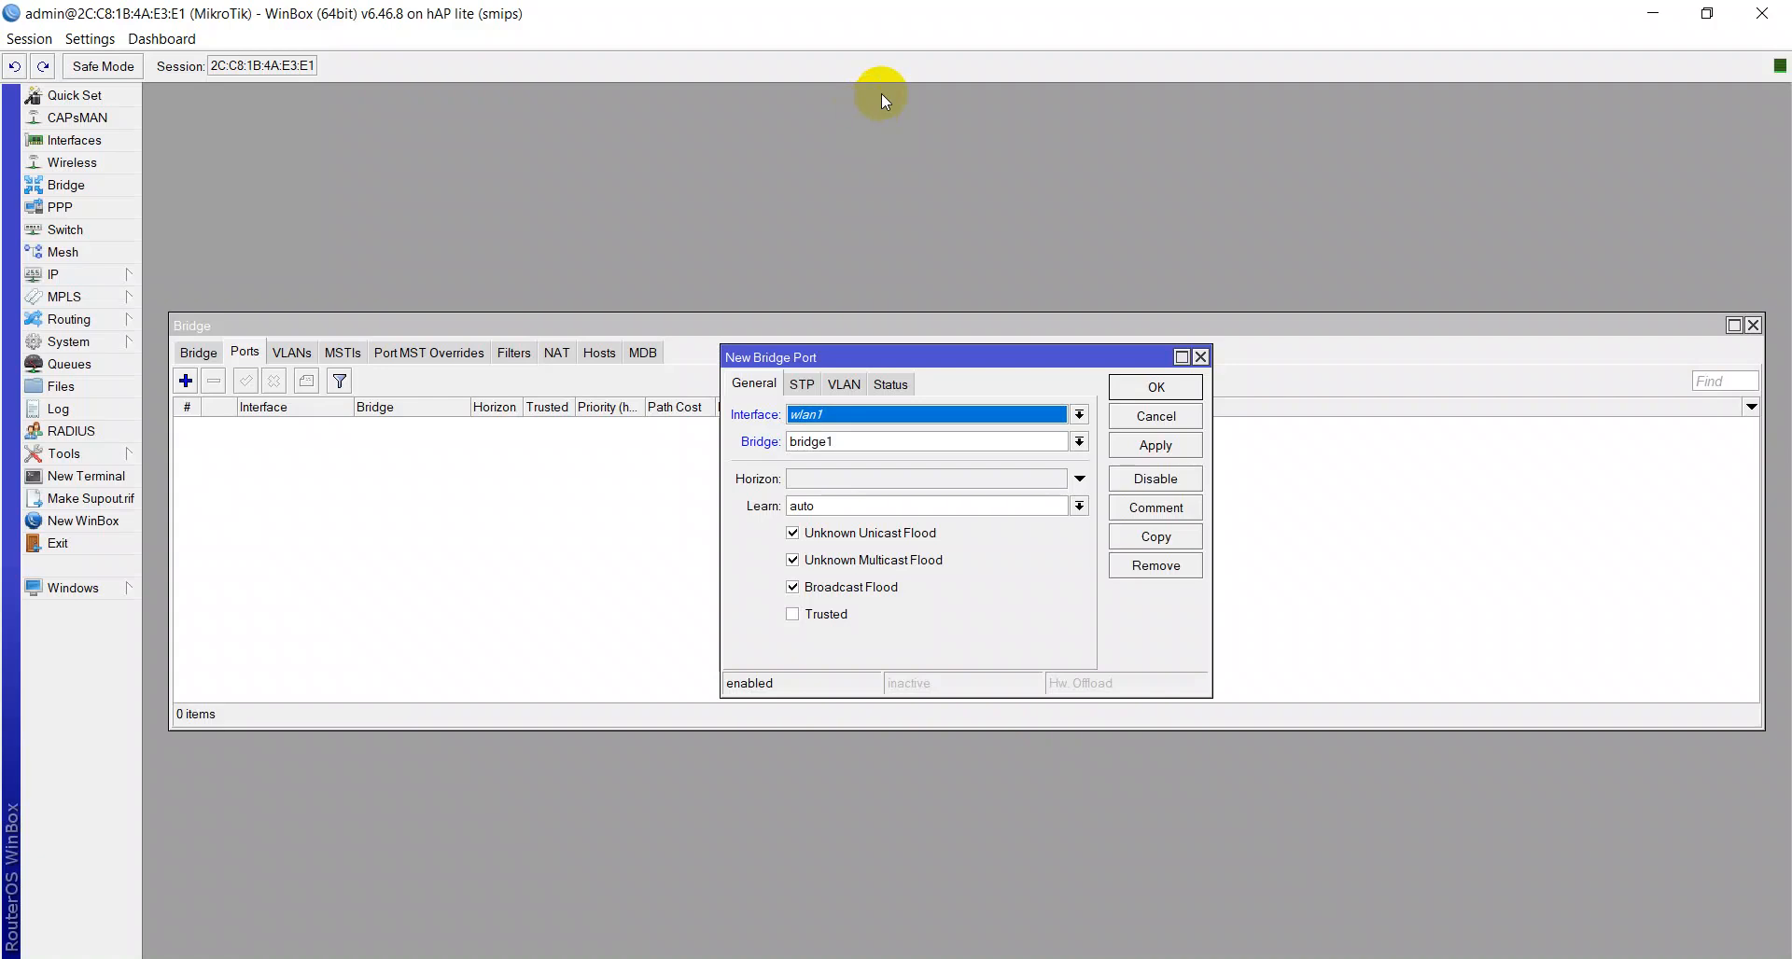
{"action": "left_click", "coordinate": [972, 412]}
{"action": "left_click", "coordinate": [913, 470]}
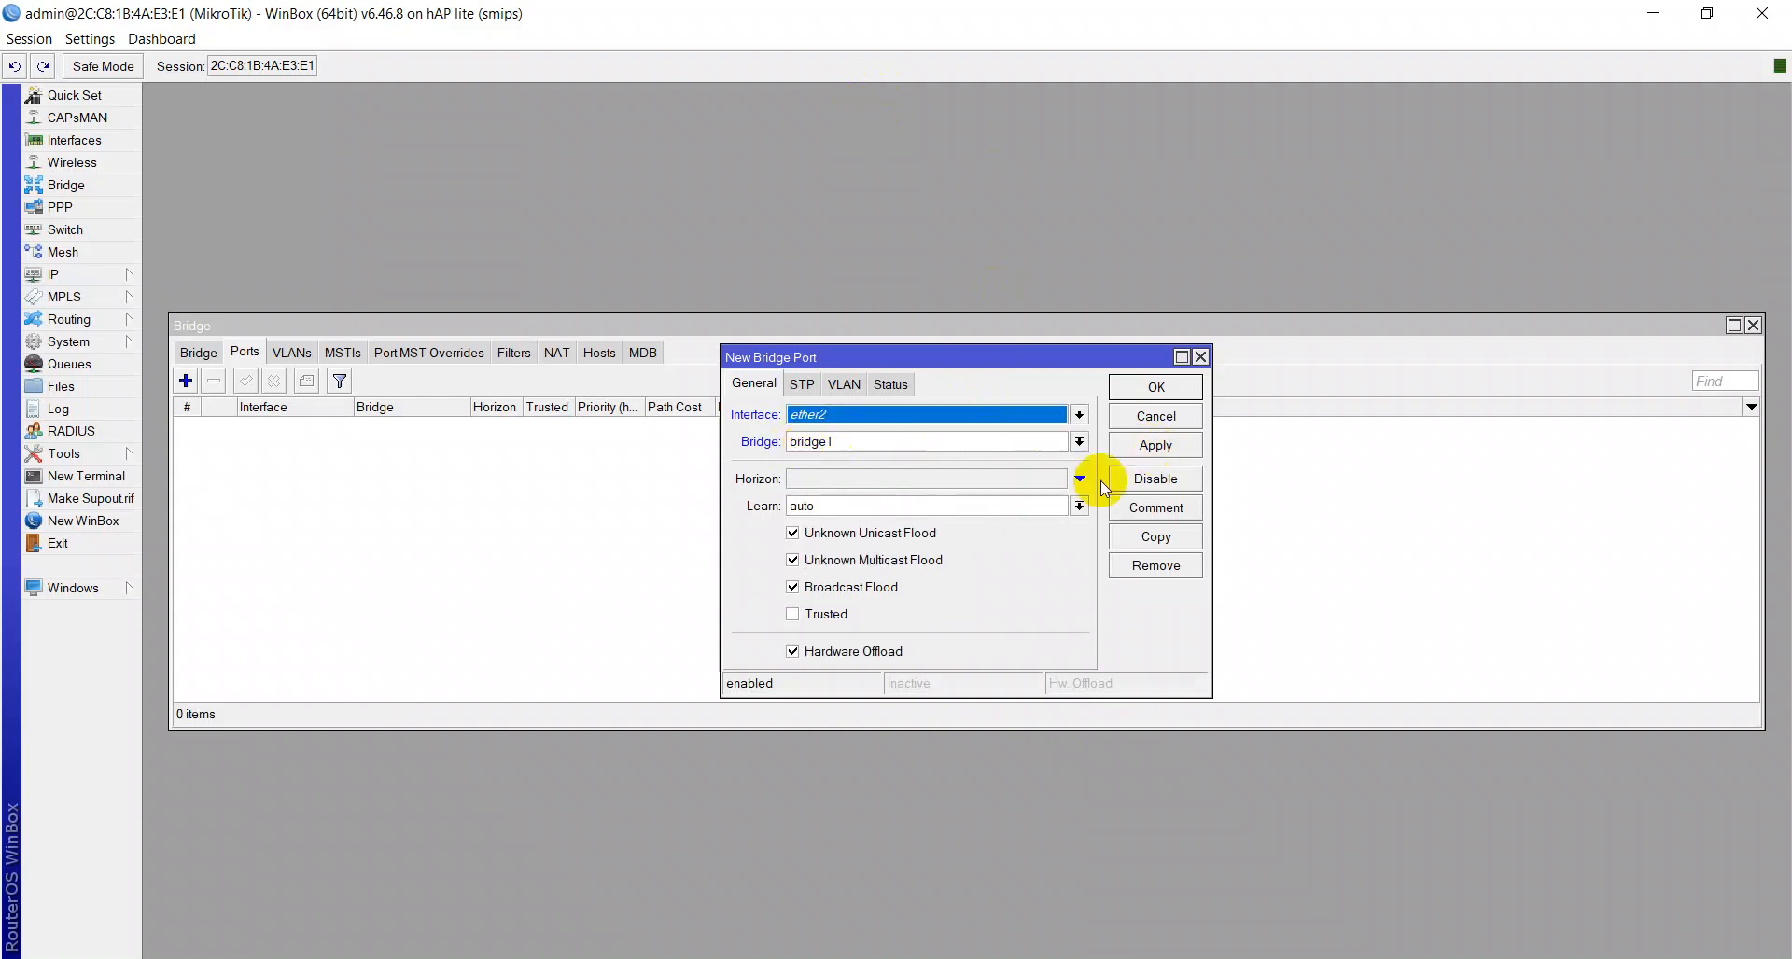
{"action": "left_click", "coordinate": [1176, 451]}
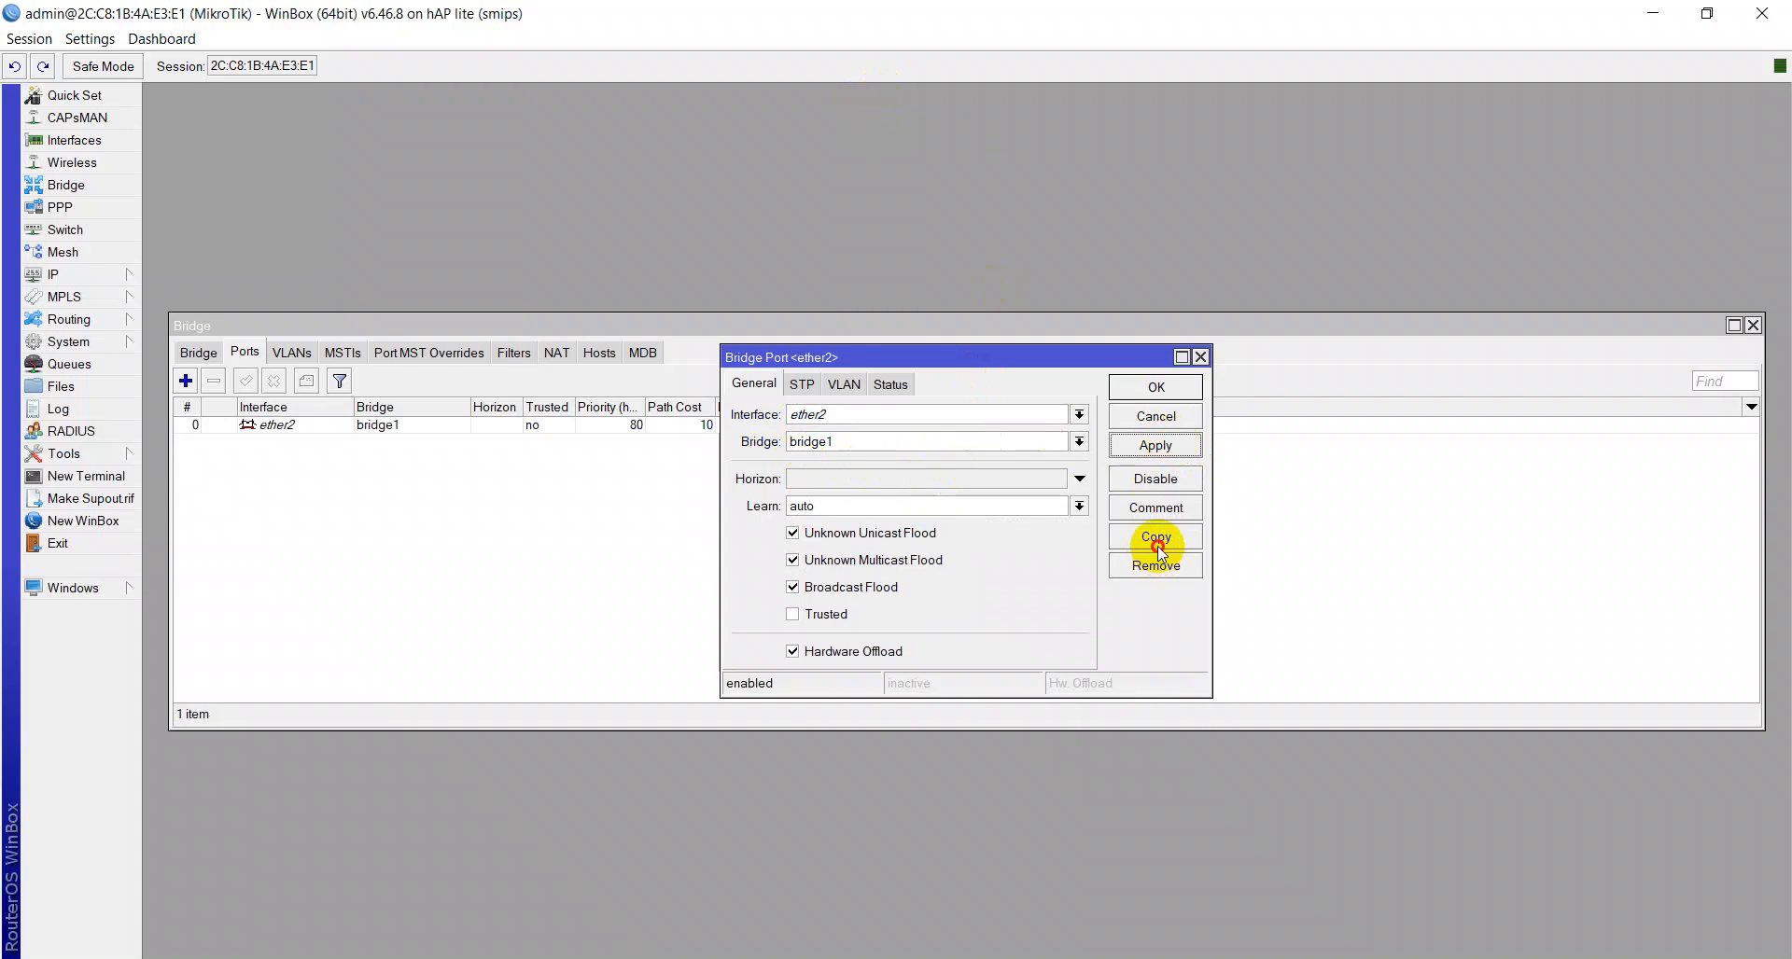
Copy the ether2 bridge port as a new bridge1 port for ether3, and close the bridge settings
{"action": "left_click", "coordinate": [835, 366]}
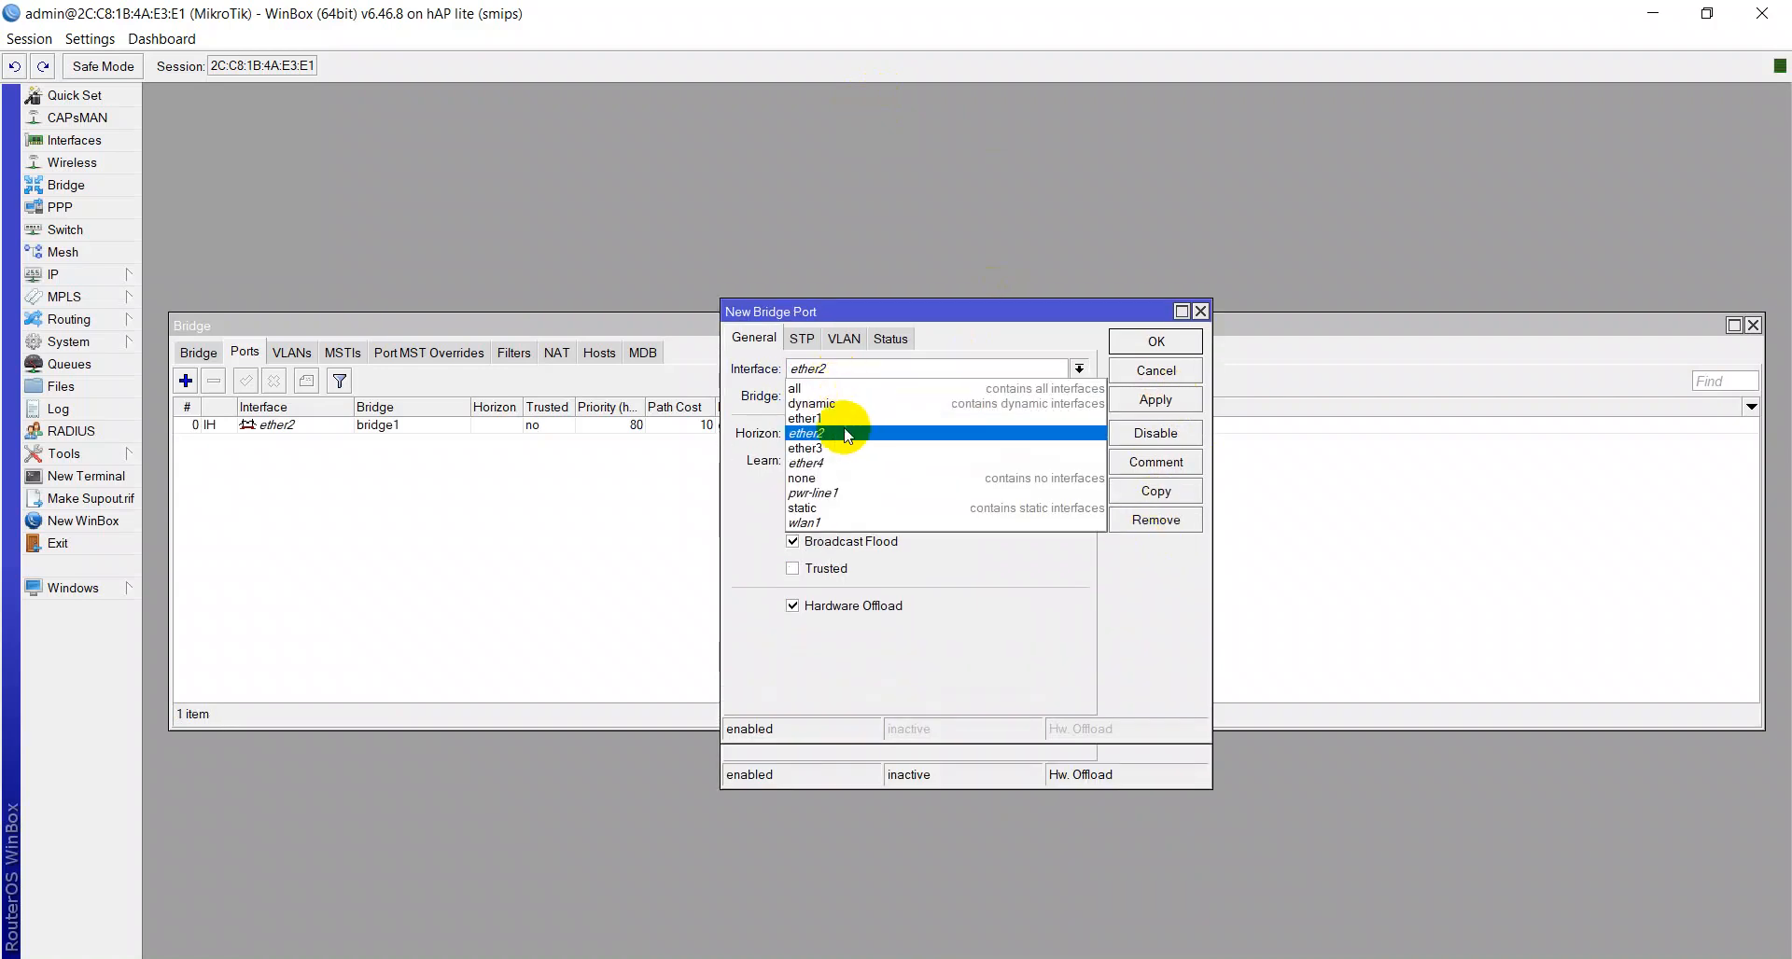
{"action": "left_click", "coordinate": [850, 451]}
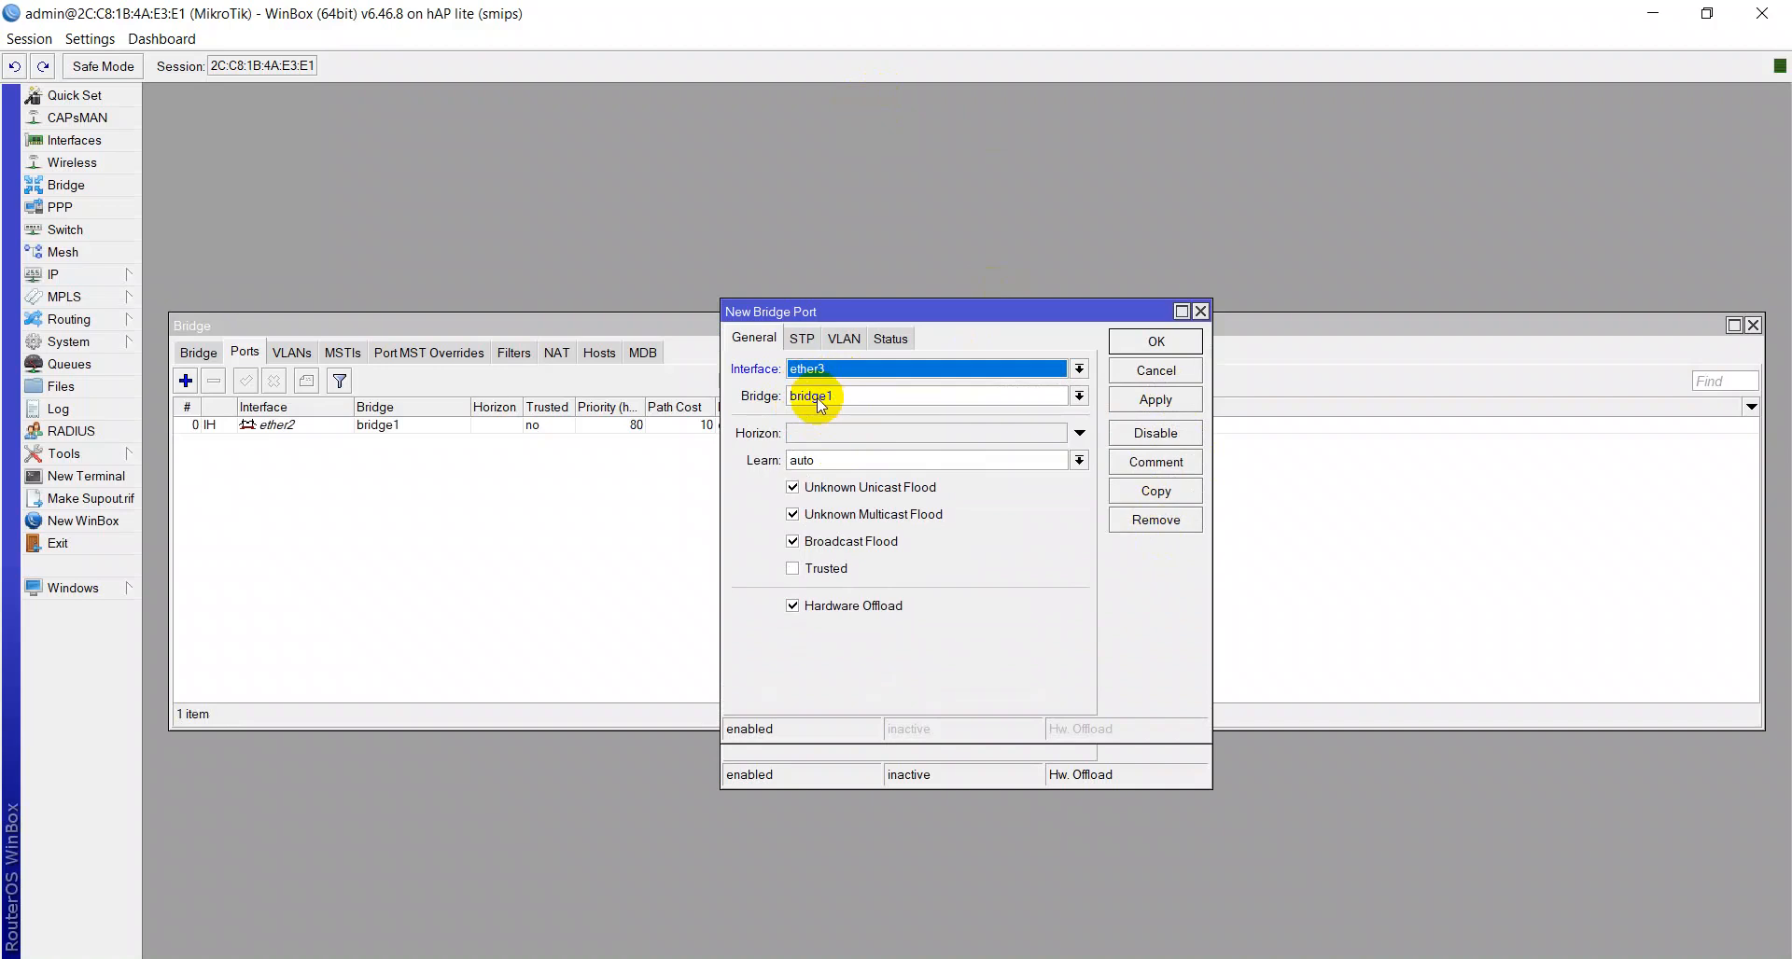
{"action": "left_click", "coordinate": [1153, 399]}
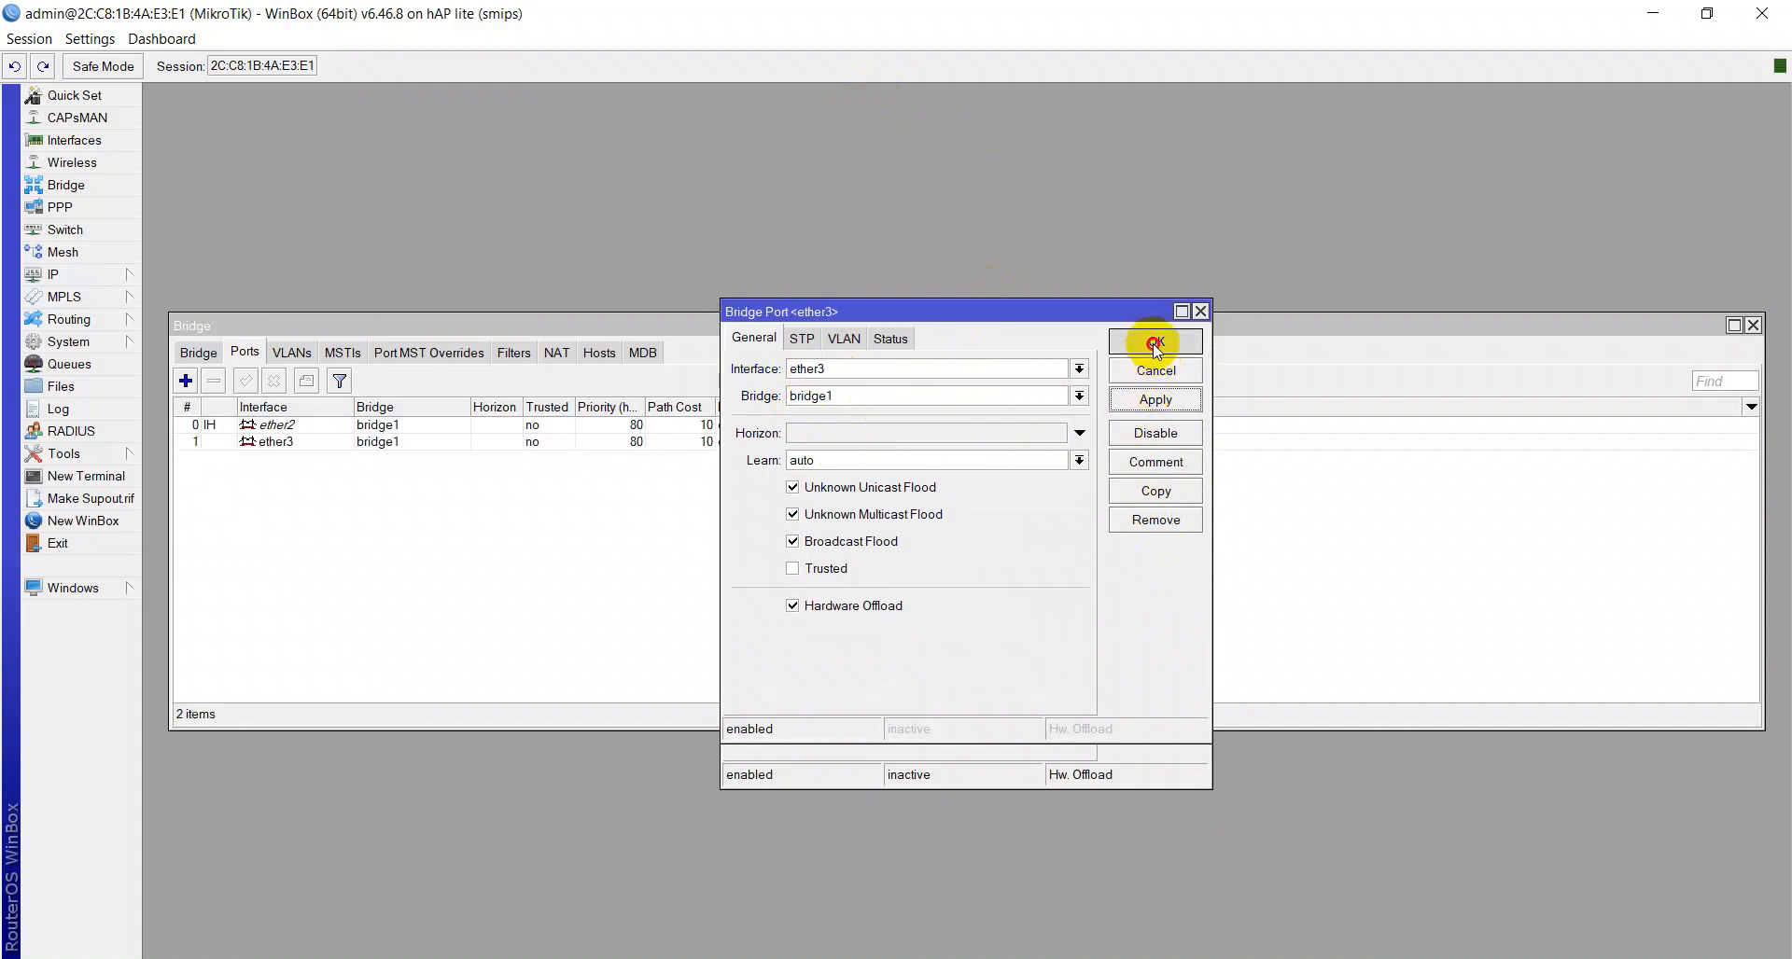
{"action": "left_click", "coordinate": [1154, 345]}
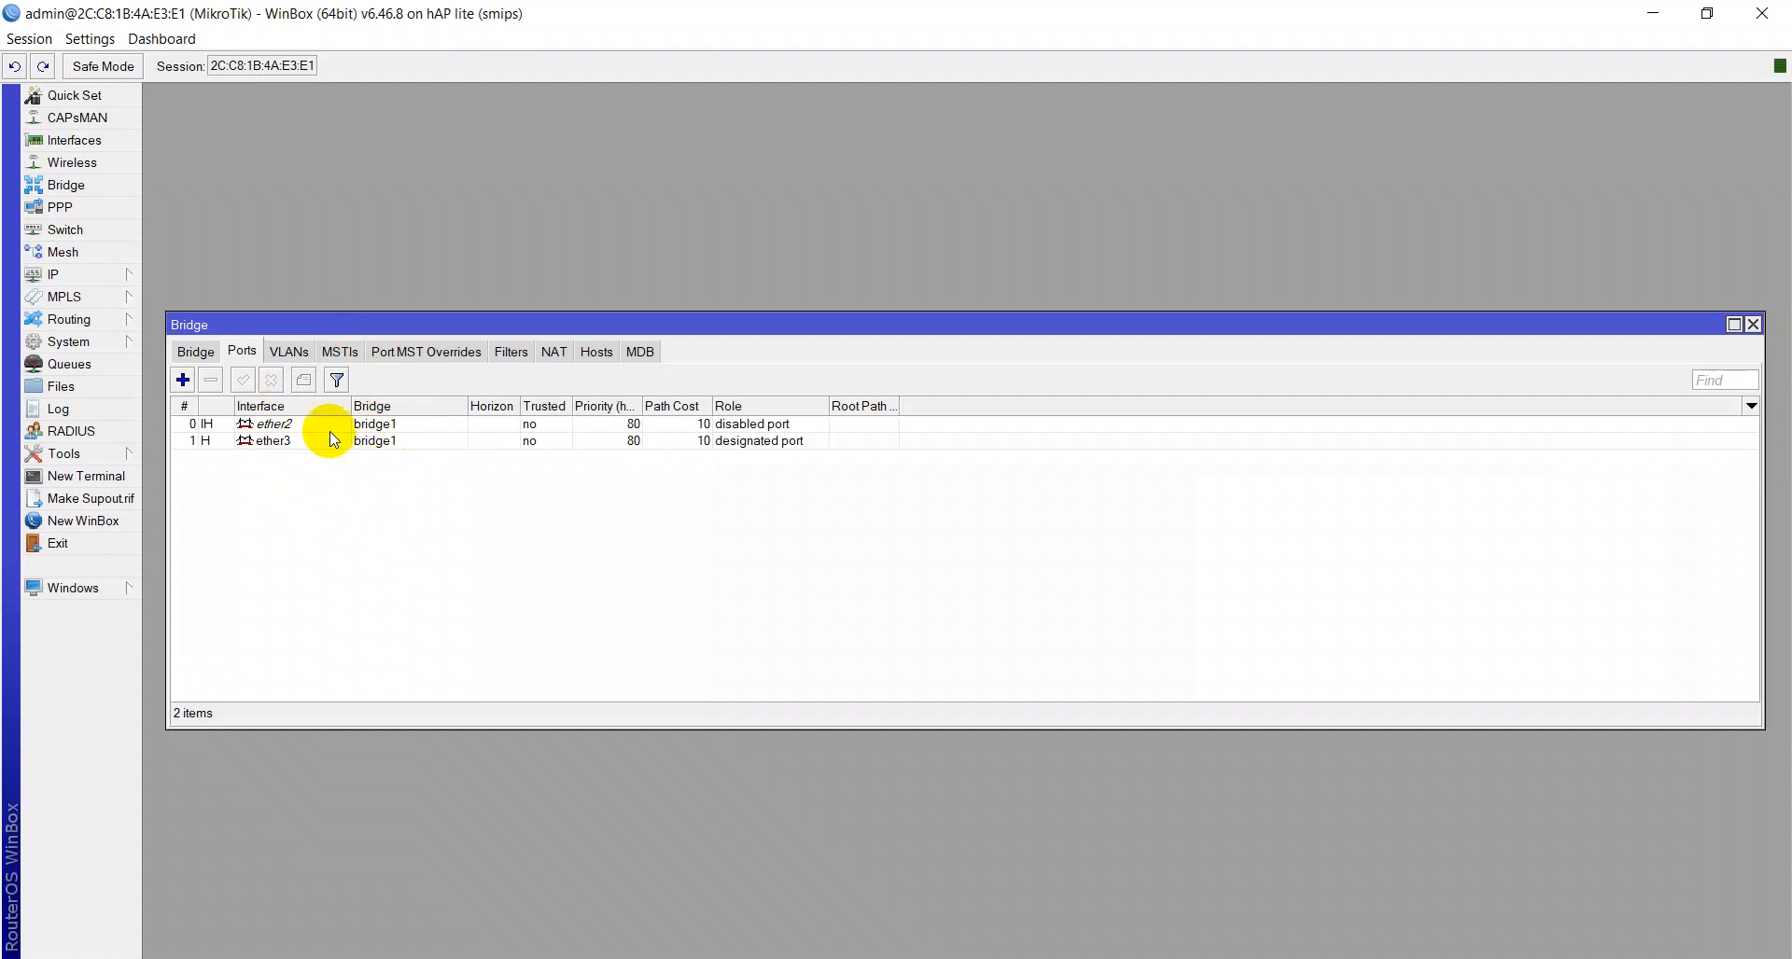
{"action": "left_click", "coordinate": [1753, 325]}
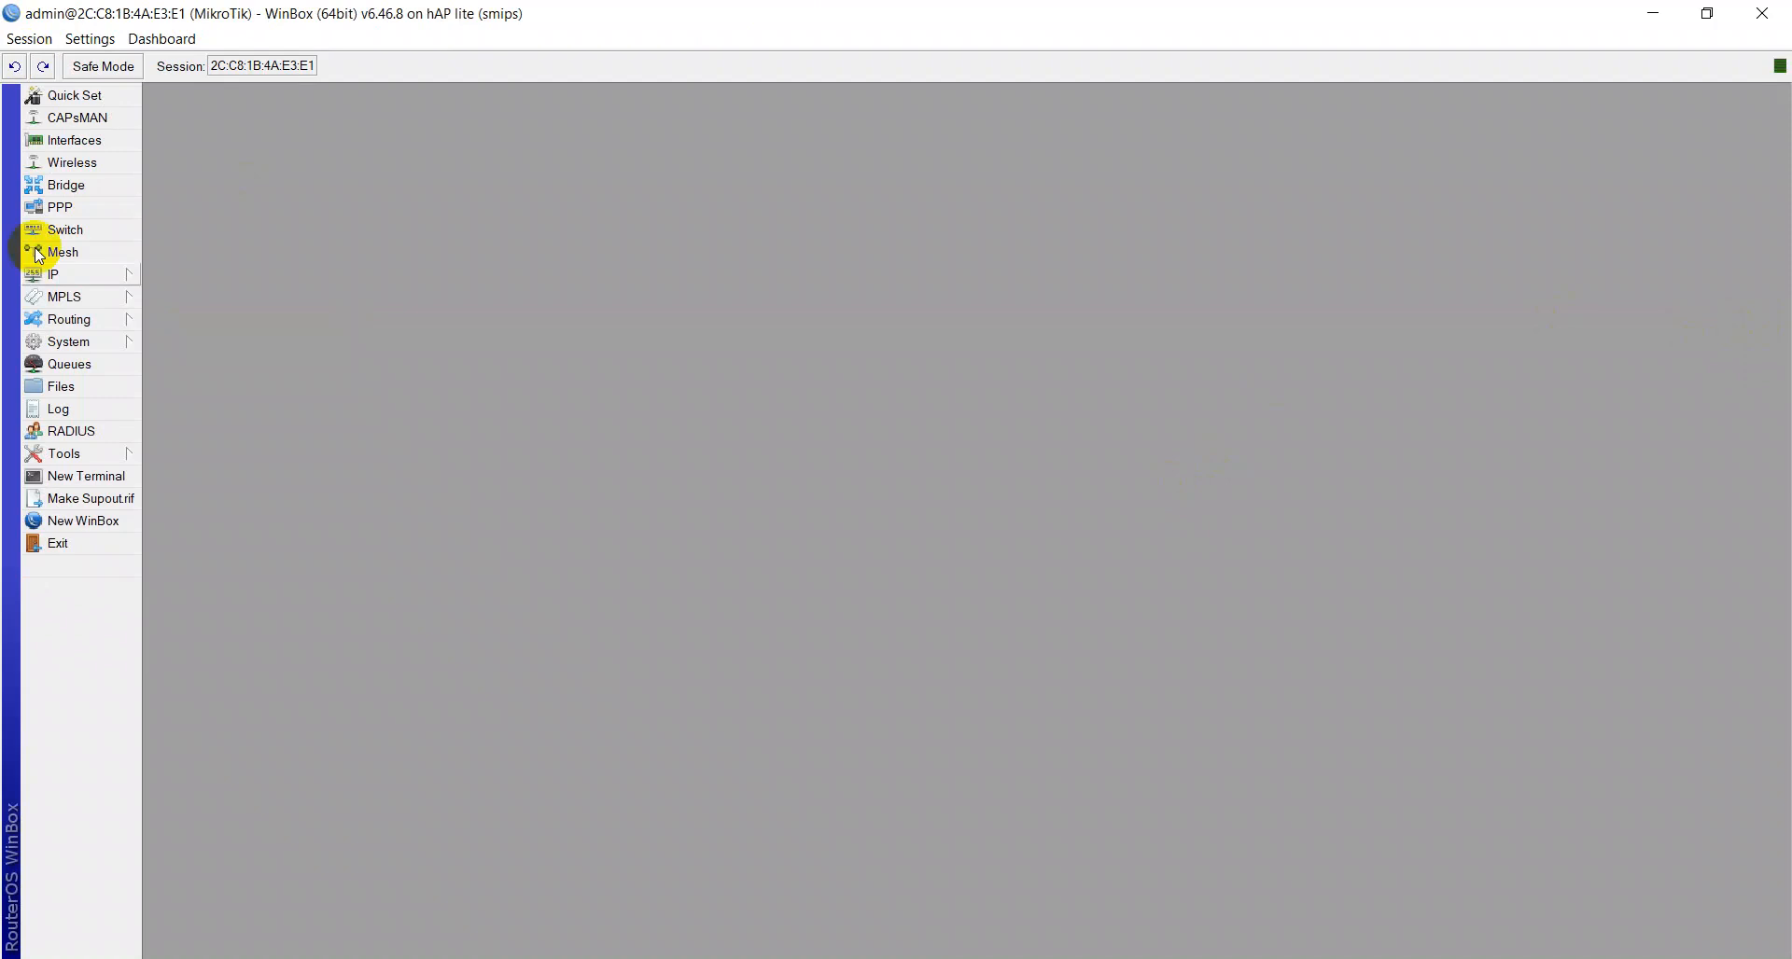
Disconnect from the router, refresh the neighbor list and reconnect to the router by its MAC address
{"action": "left_click", "coordinate": [33, 39]}
{"action": "left_click", "coordinate": [75, 219]}
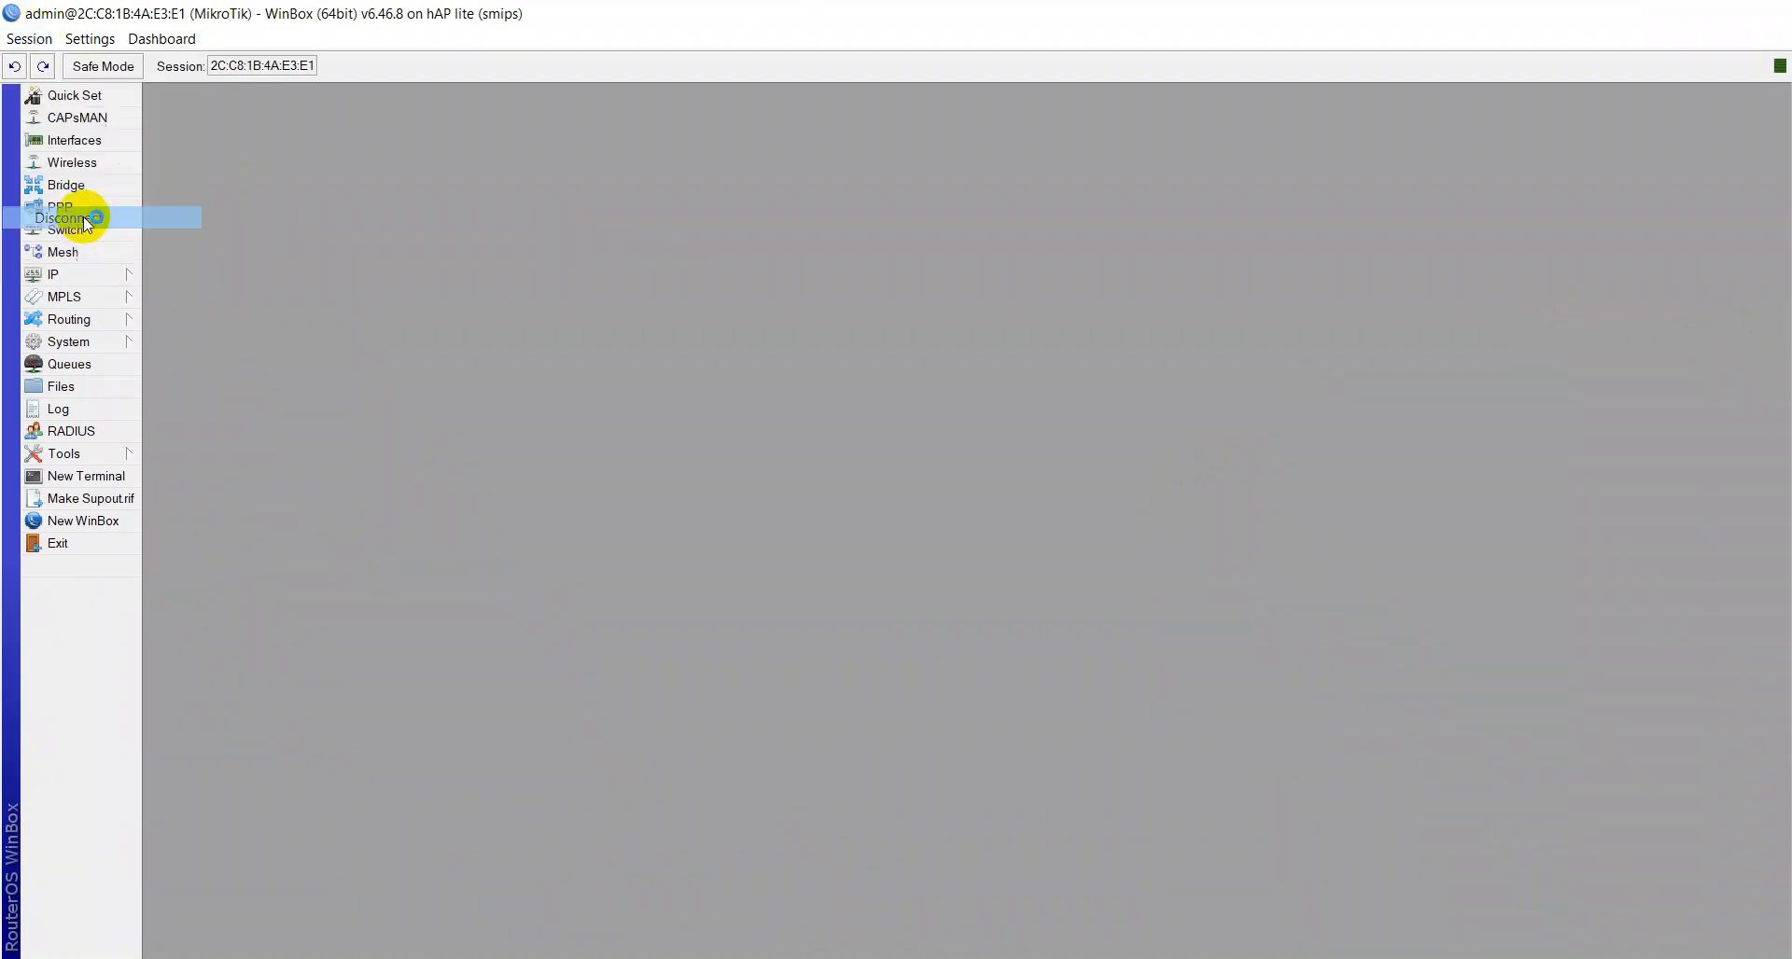
{"action": "left_click", "coordinate": [69, 390]}
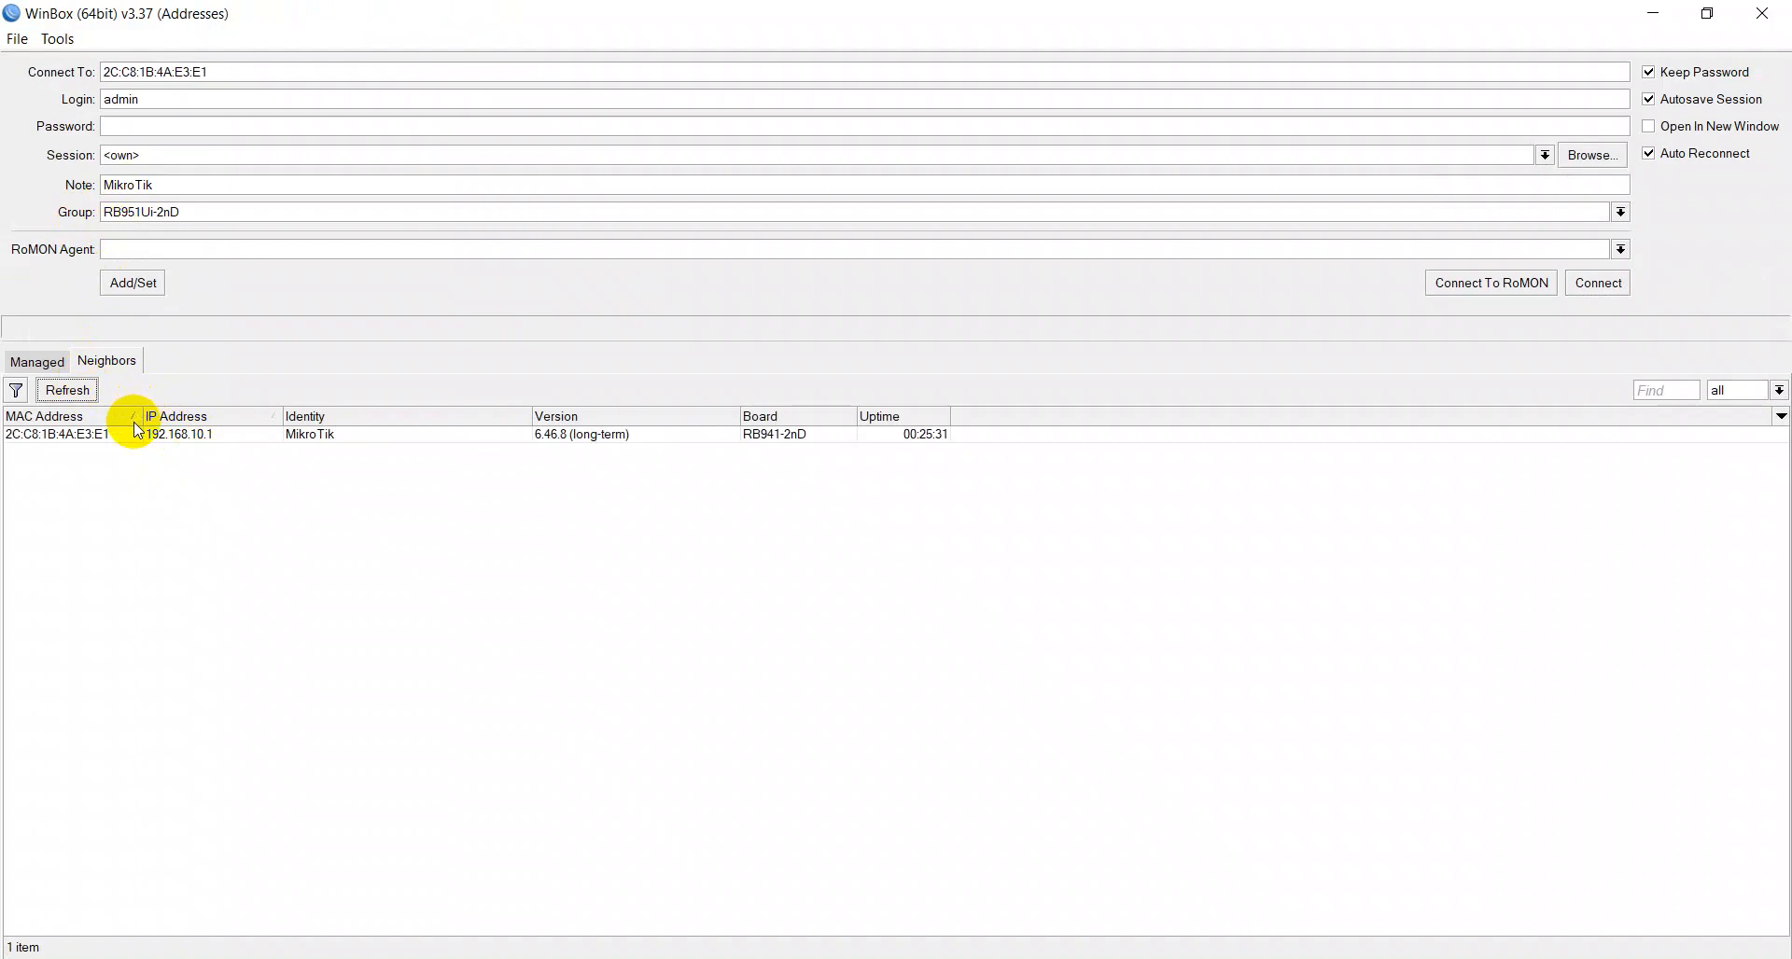
{"action": "left_click", "coordinate": [22, 435]}
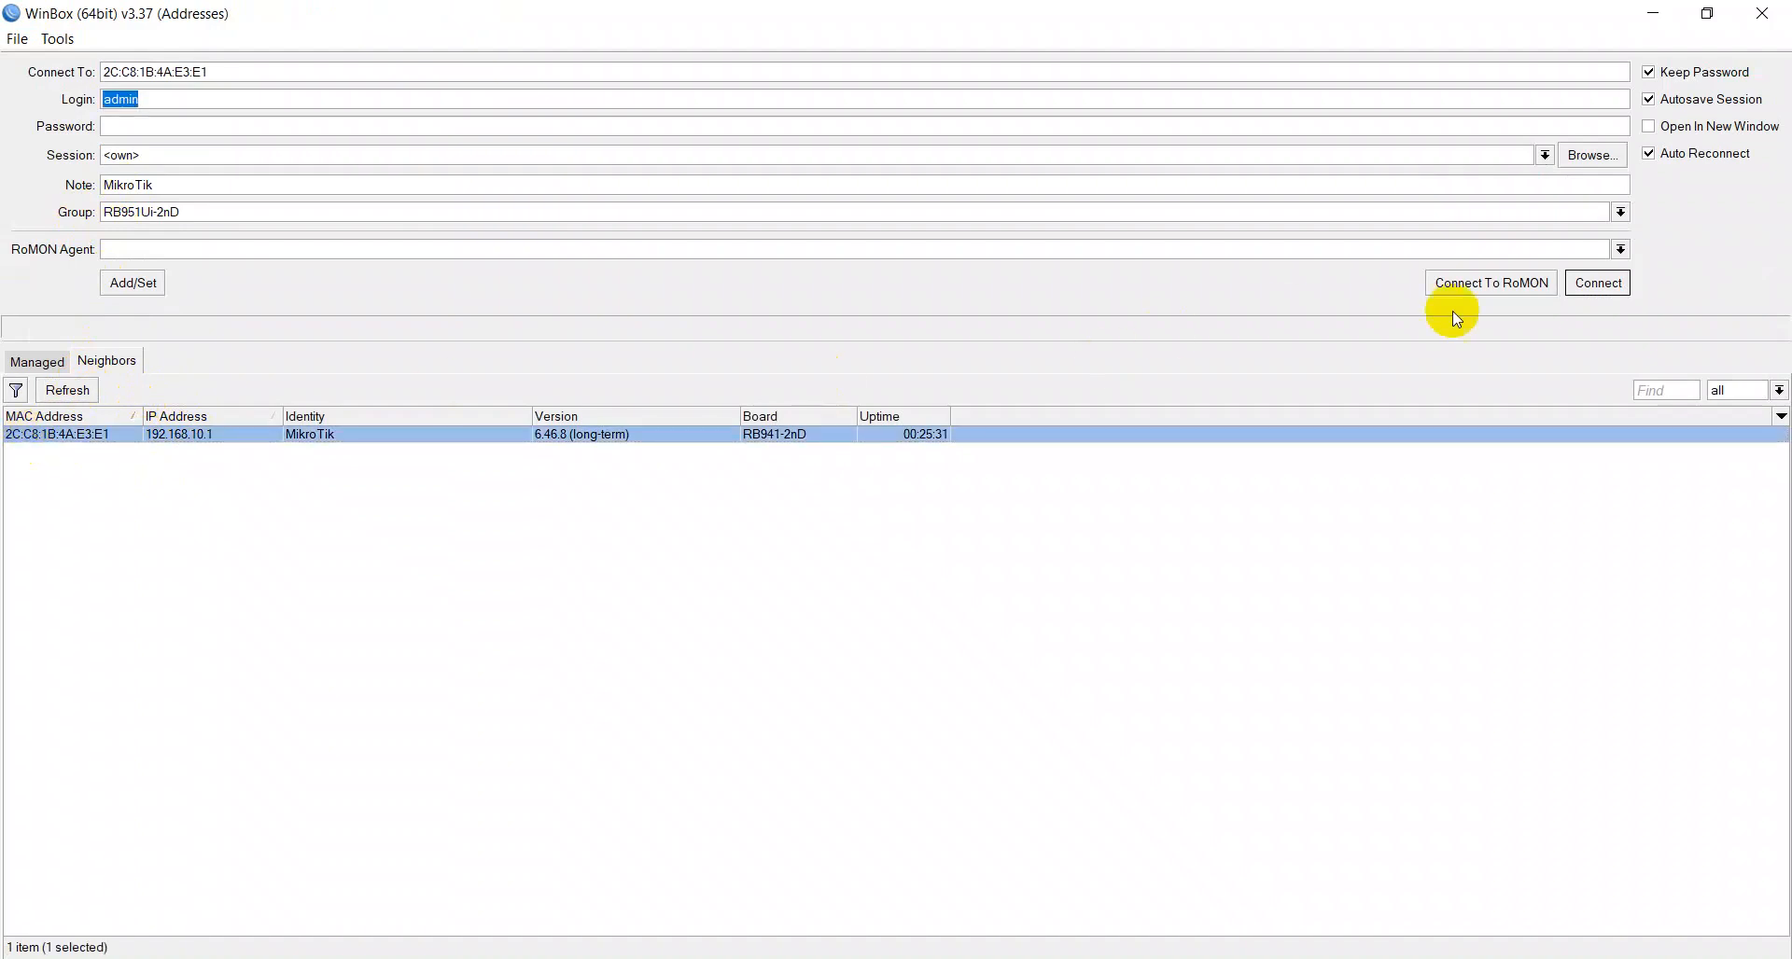
{"action": "left_click", "coordinate": [1596, 283]}
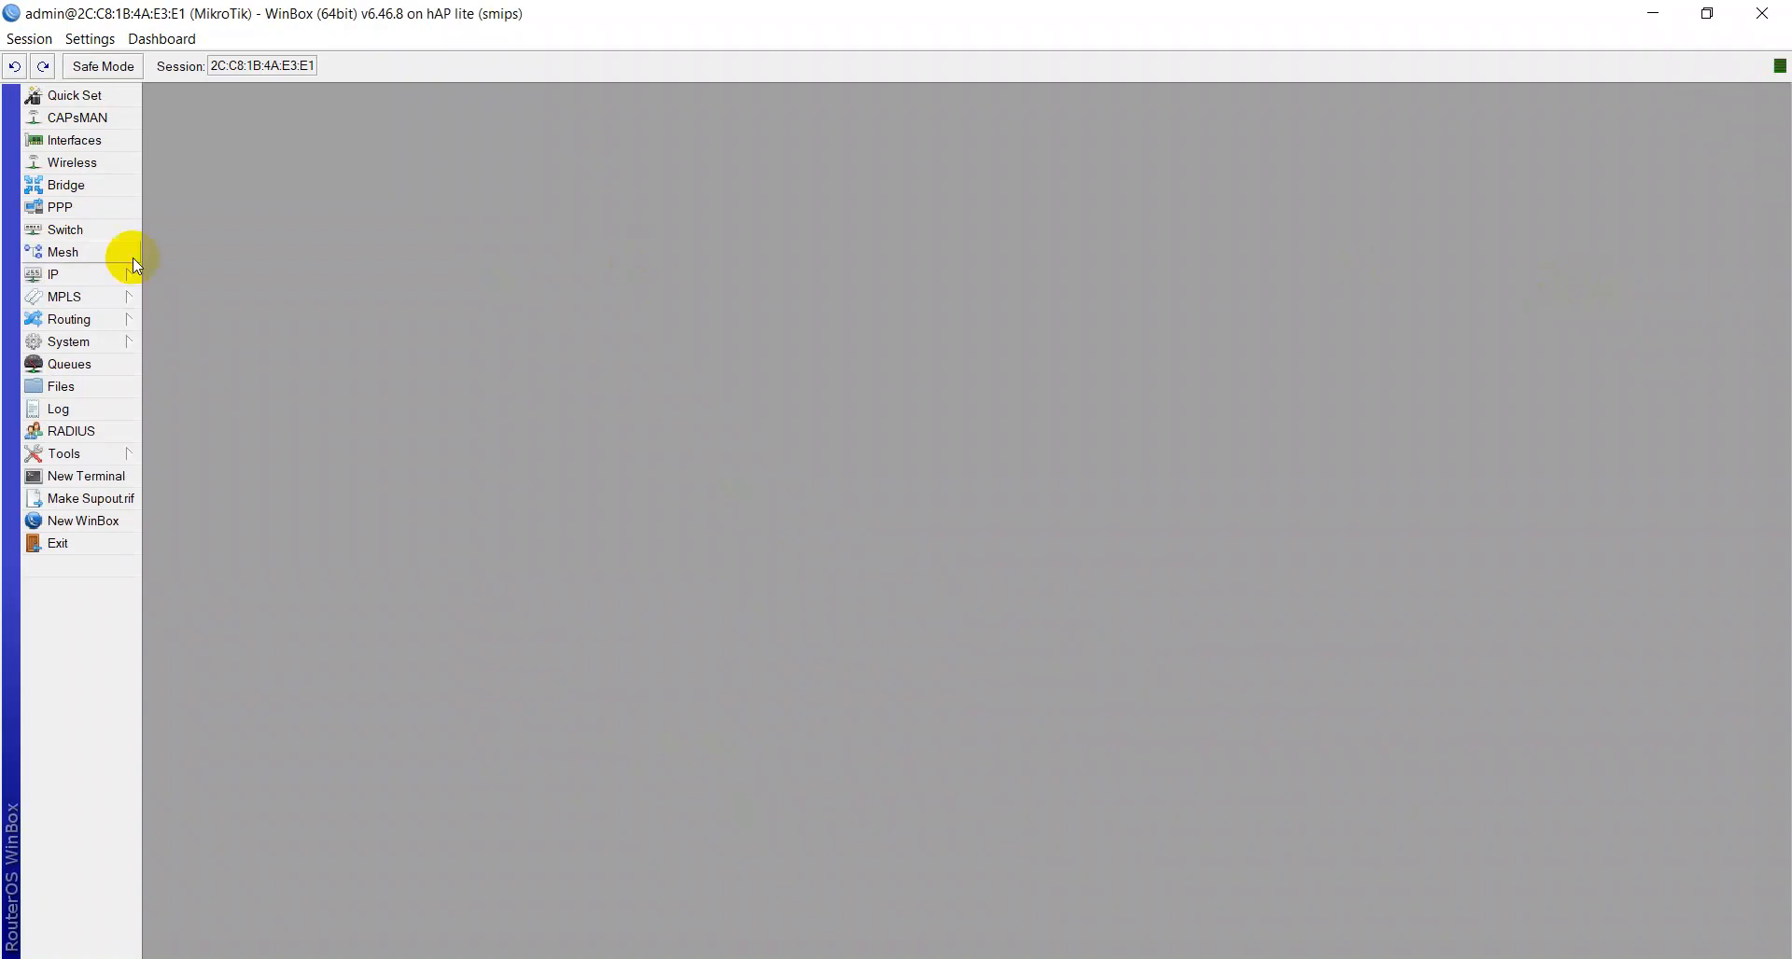
Open the IP address list and view the interface choices for 192.168.10.1/24 without changing the entry
{"action": "left_click", "coordinate": [107, 271]}
{"action": "left_click", "coordinate": [220, 322]}
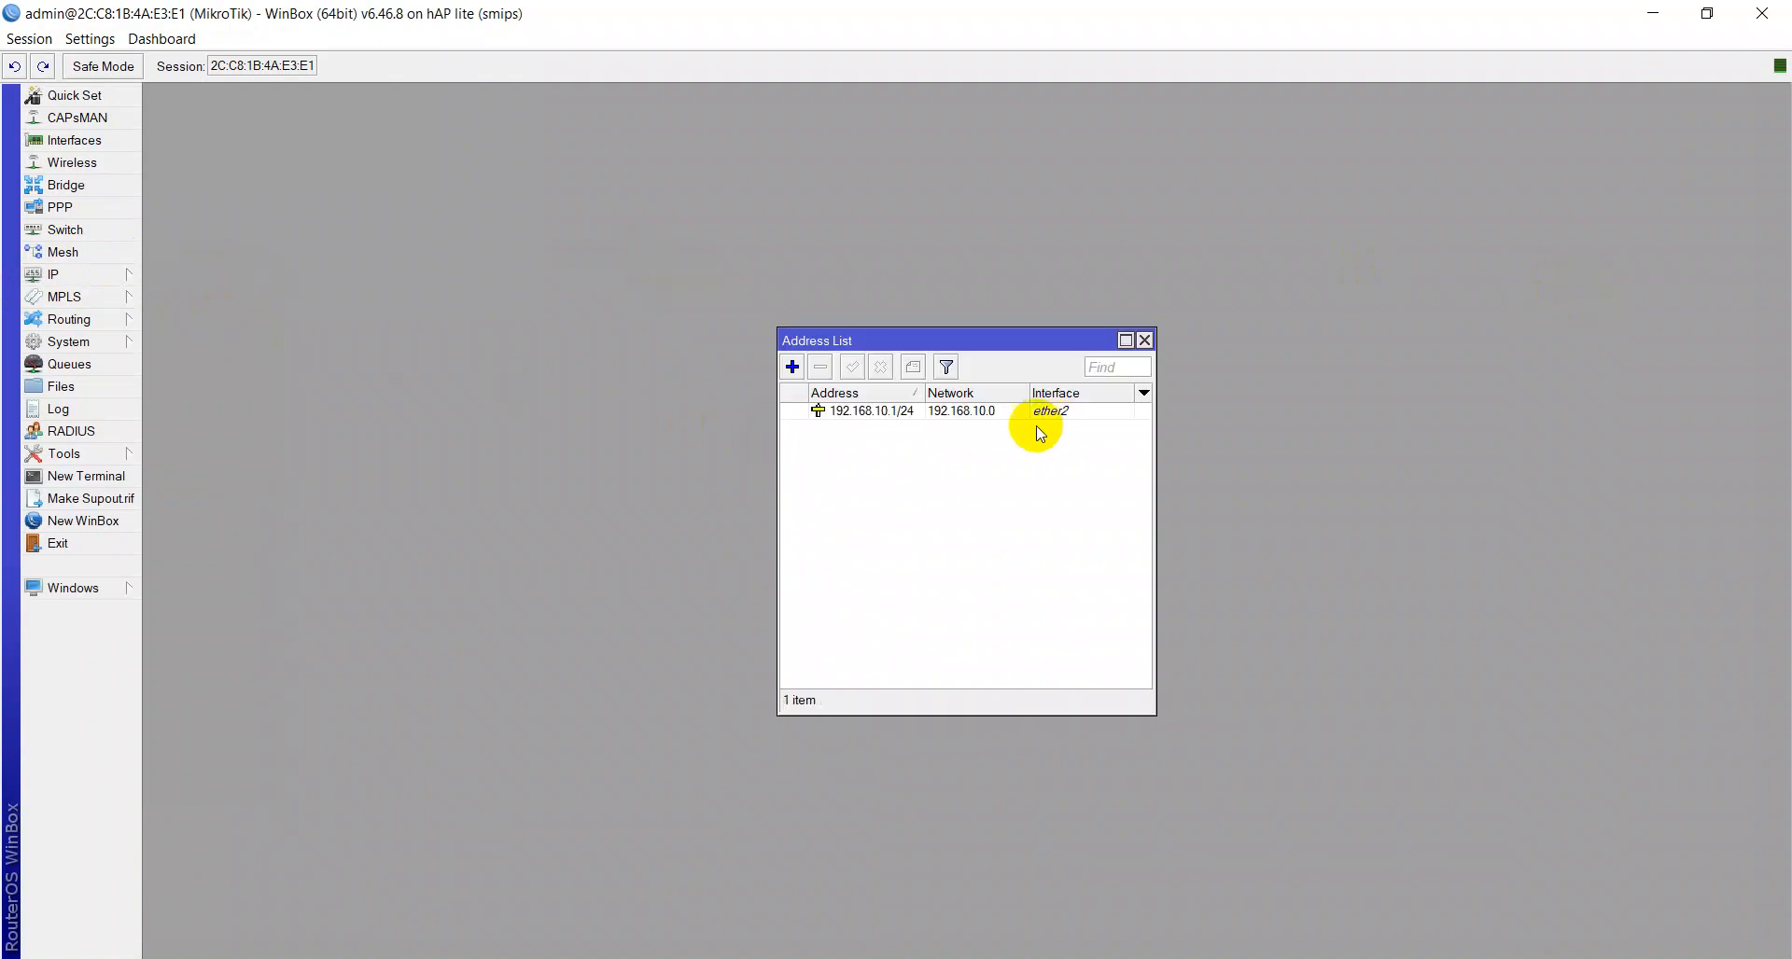
{"action": "double_click", "coordinate": [891, 418]}
{"action": "left_click", "coordinate": [935, 485]}
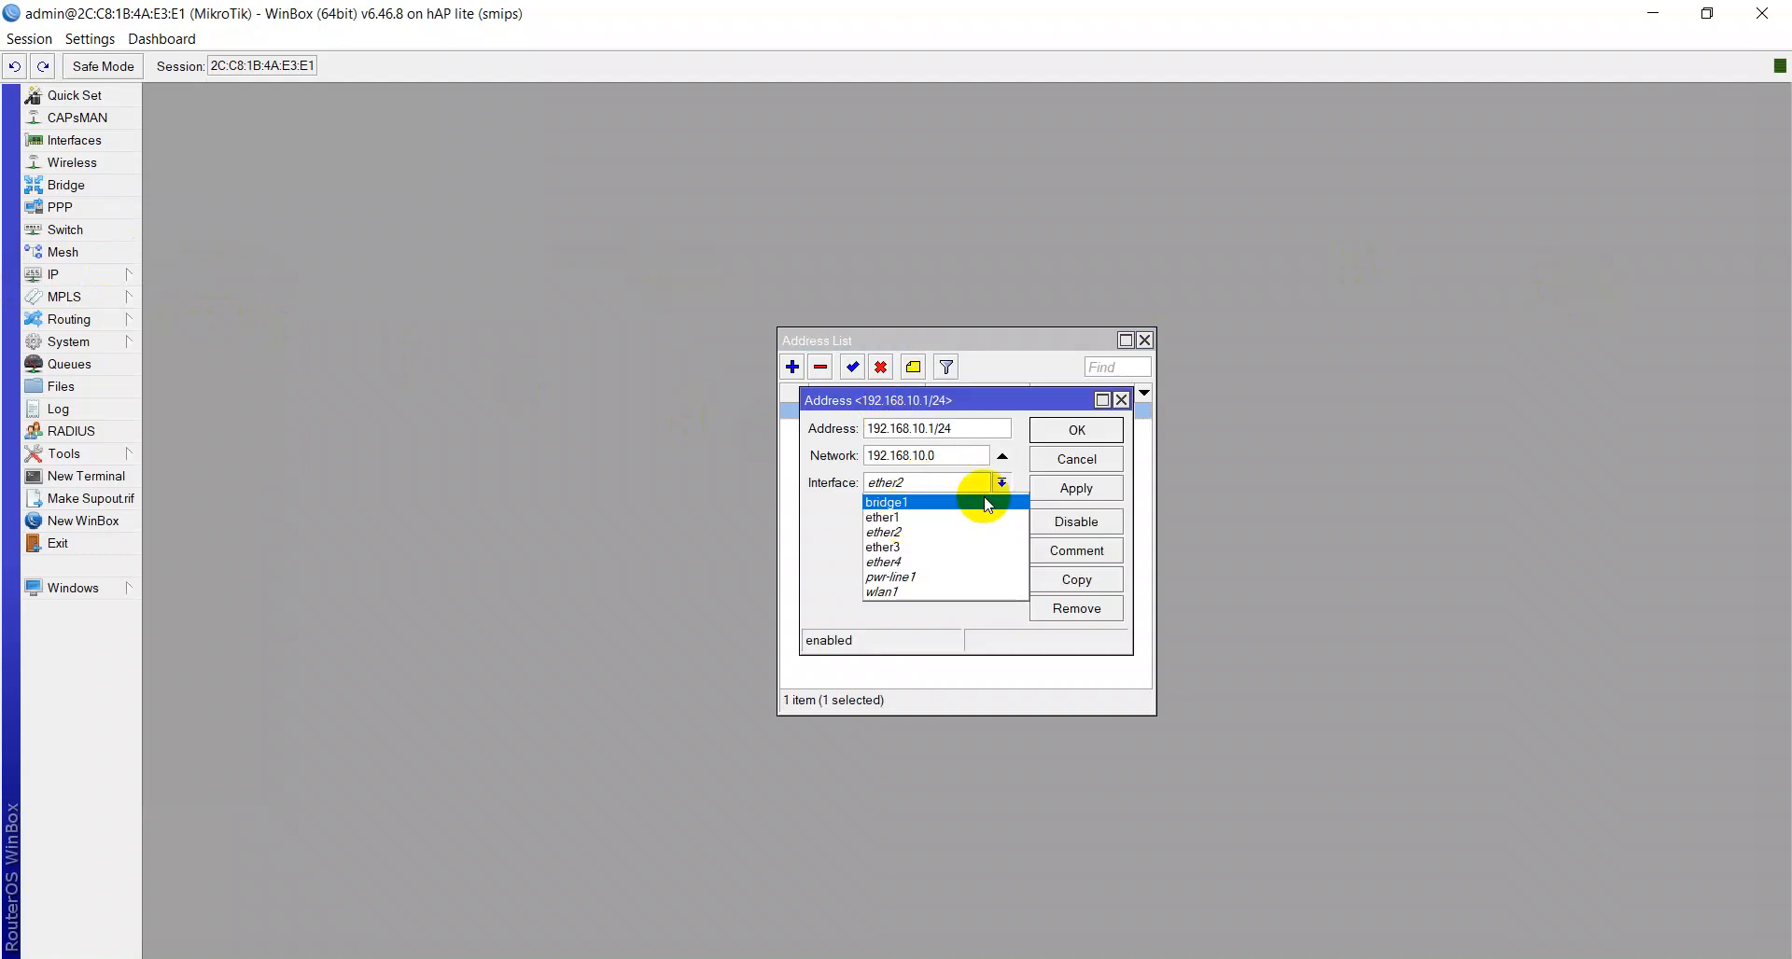
{"action": "left_click", "coordinate": [1048, 453]}
{"action": "left_click", "coordinate": [1048, 453]}
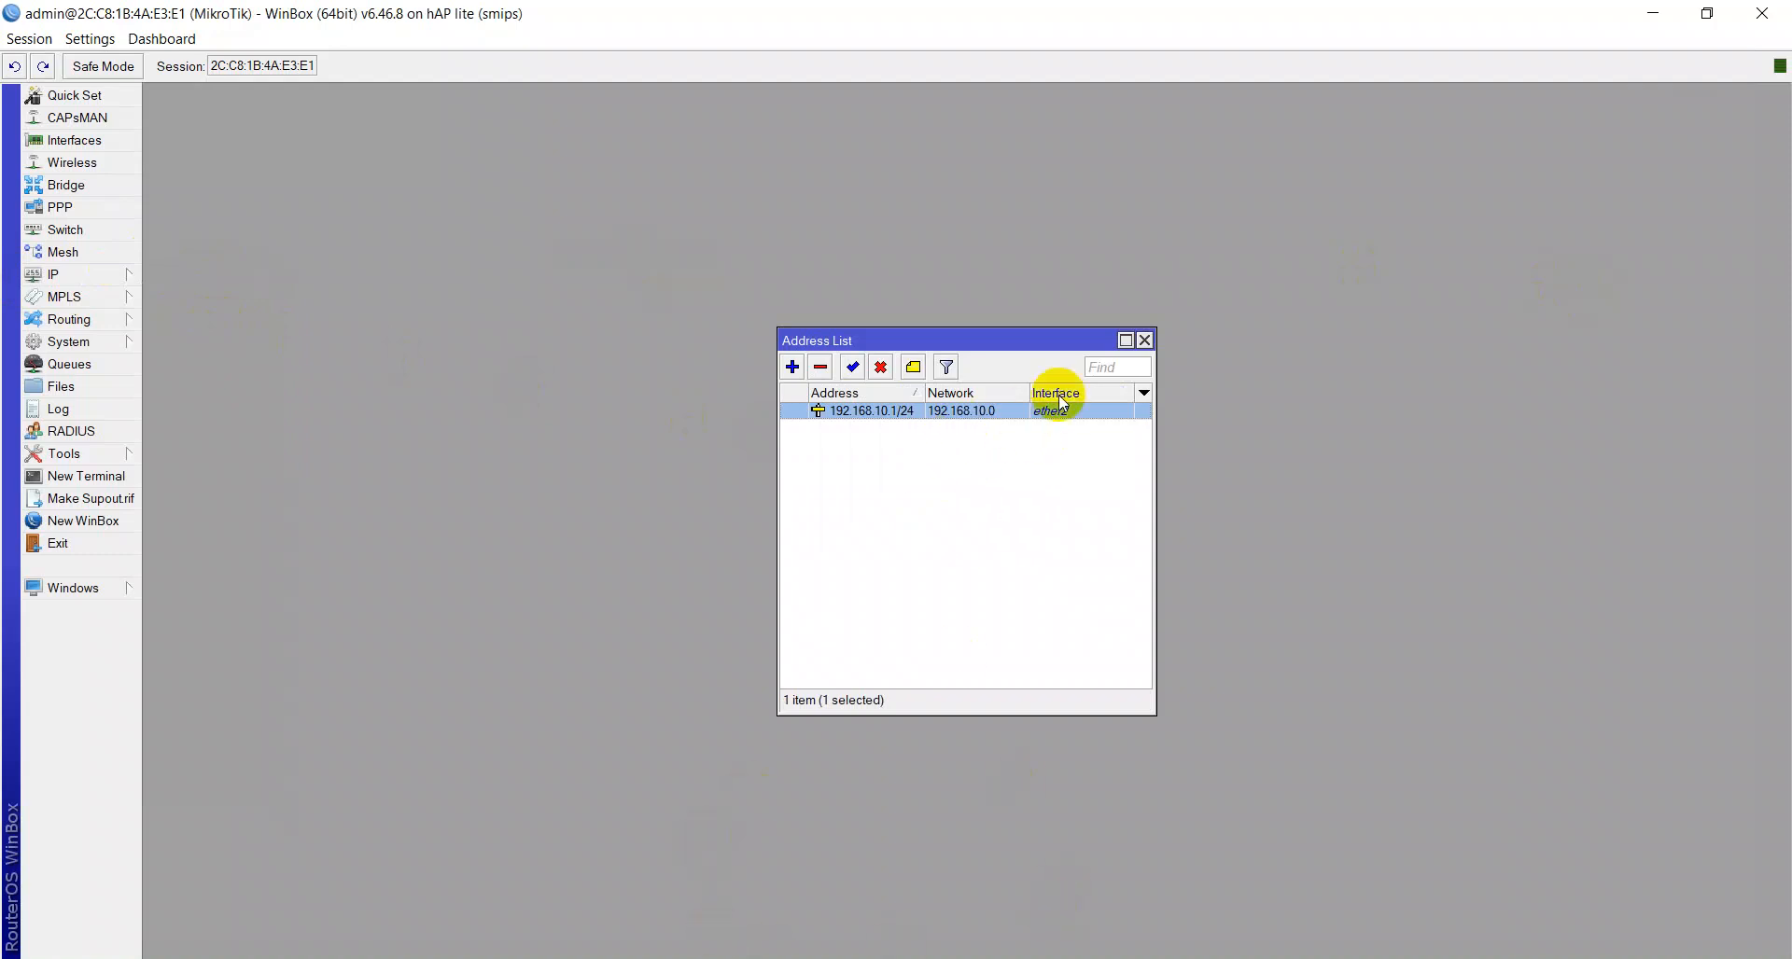
Switch to PuTTY, try the saved server1 session and close the terminal window
{"action": "left_click", "coordinate": [1782, 955]}
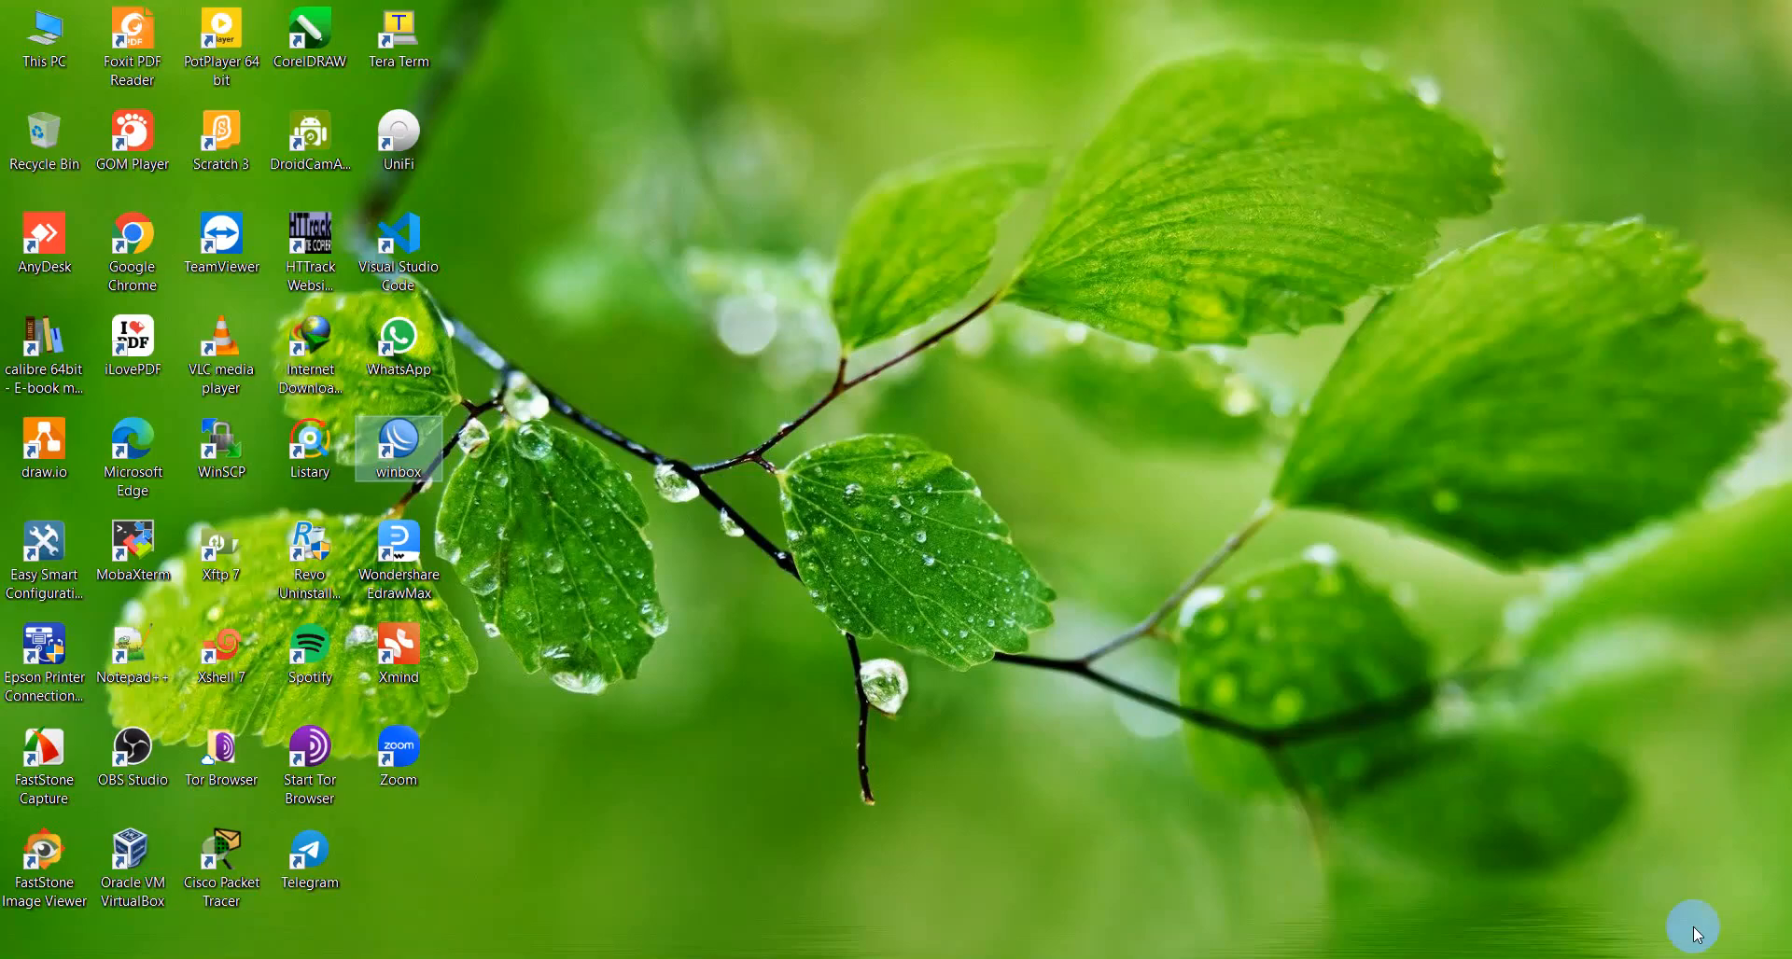
{"action": "key", "text": "super"}
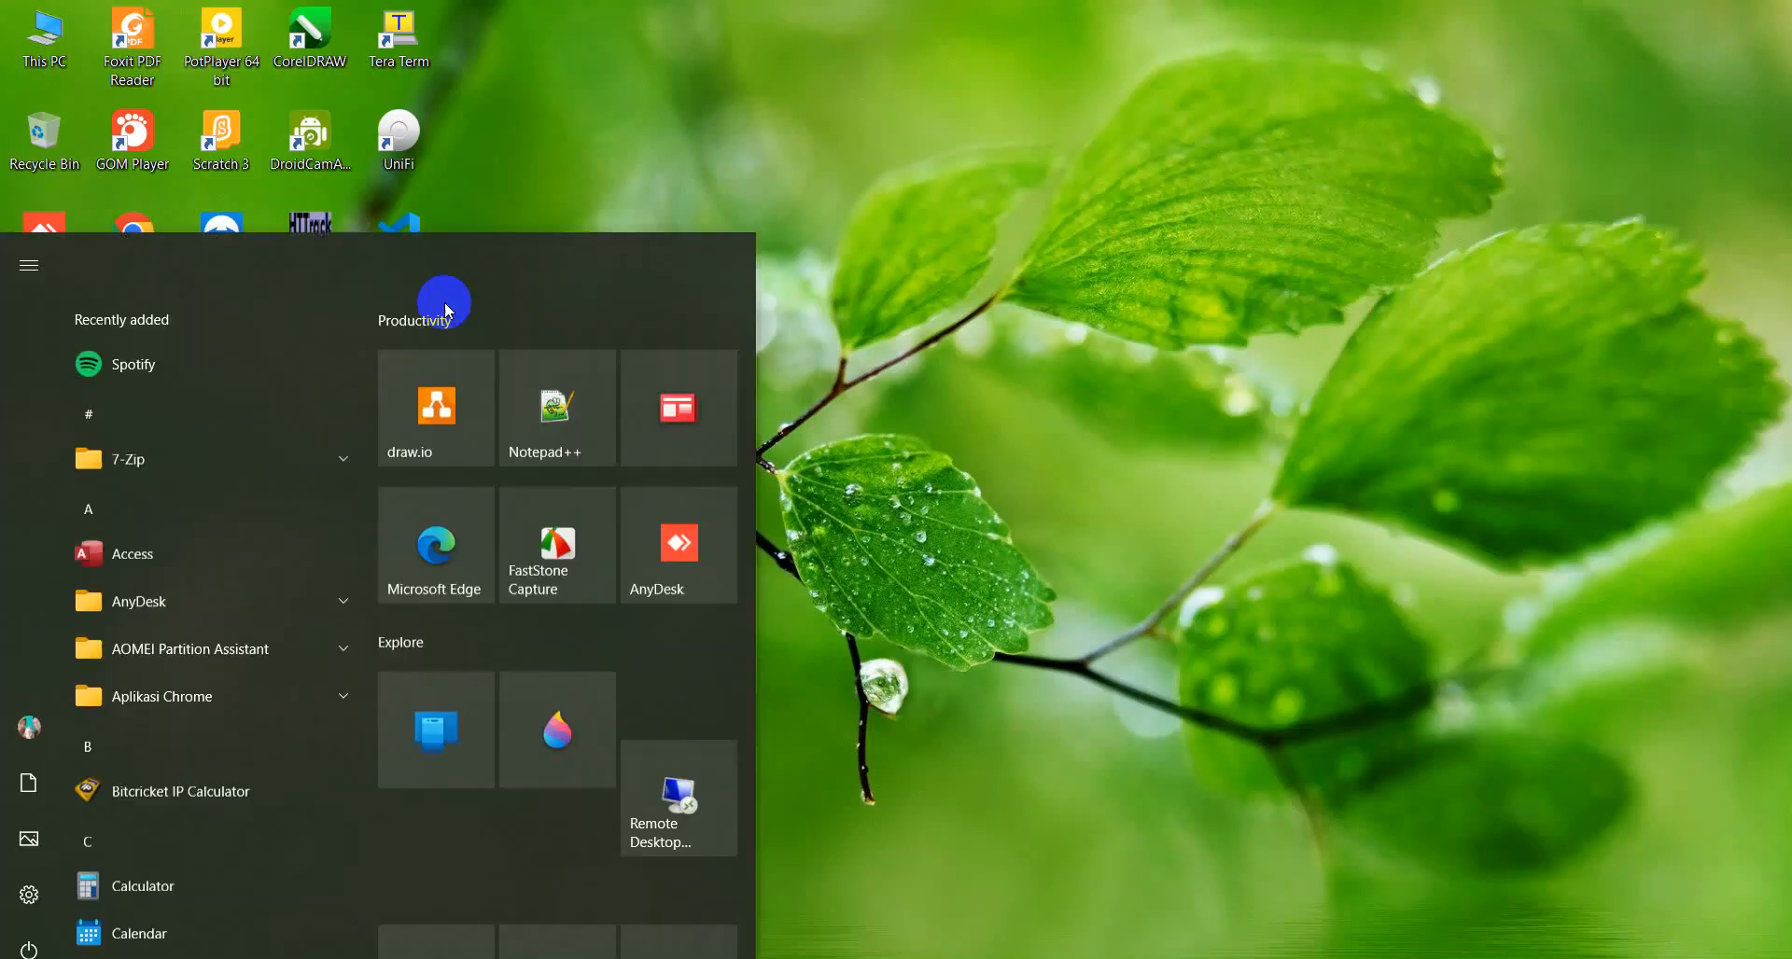
{"action": "type", "text": "putt"}
{"action": "key", "text": "Return"}
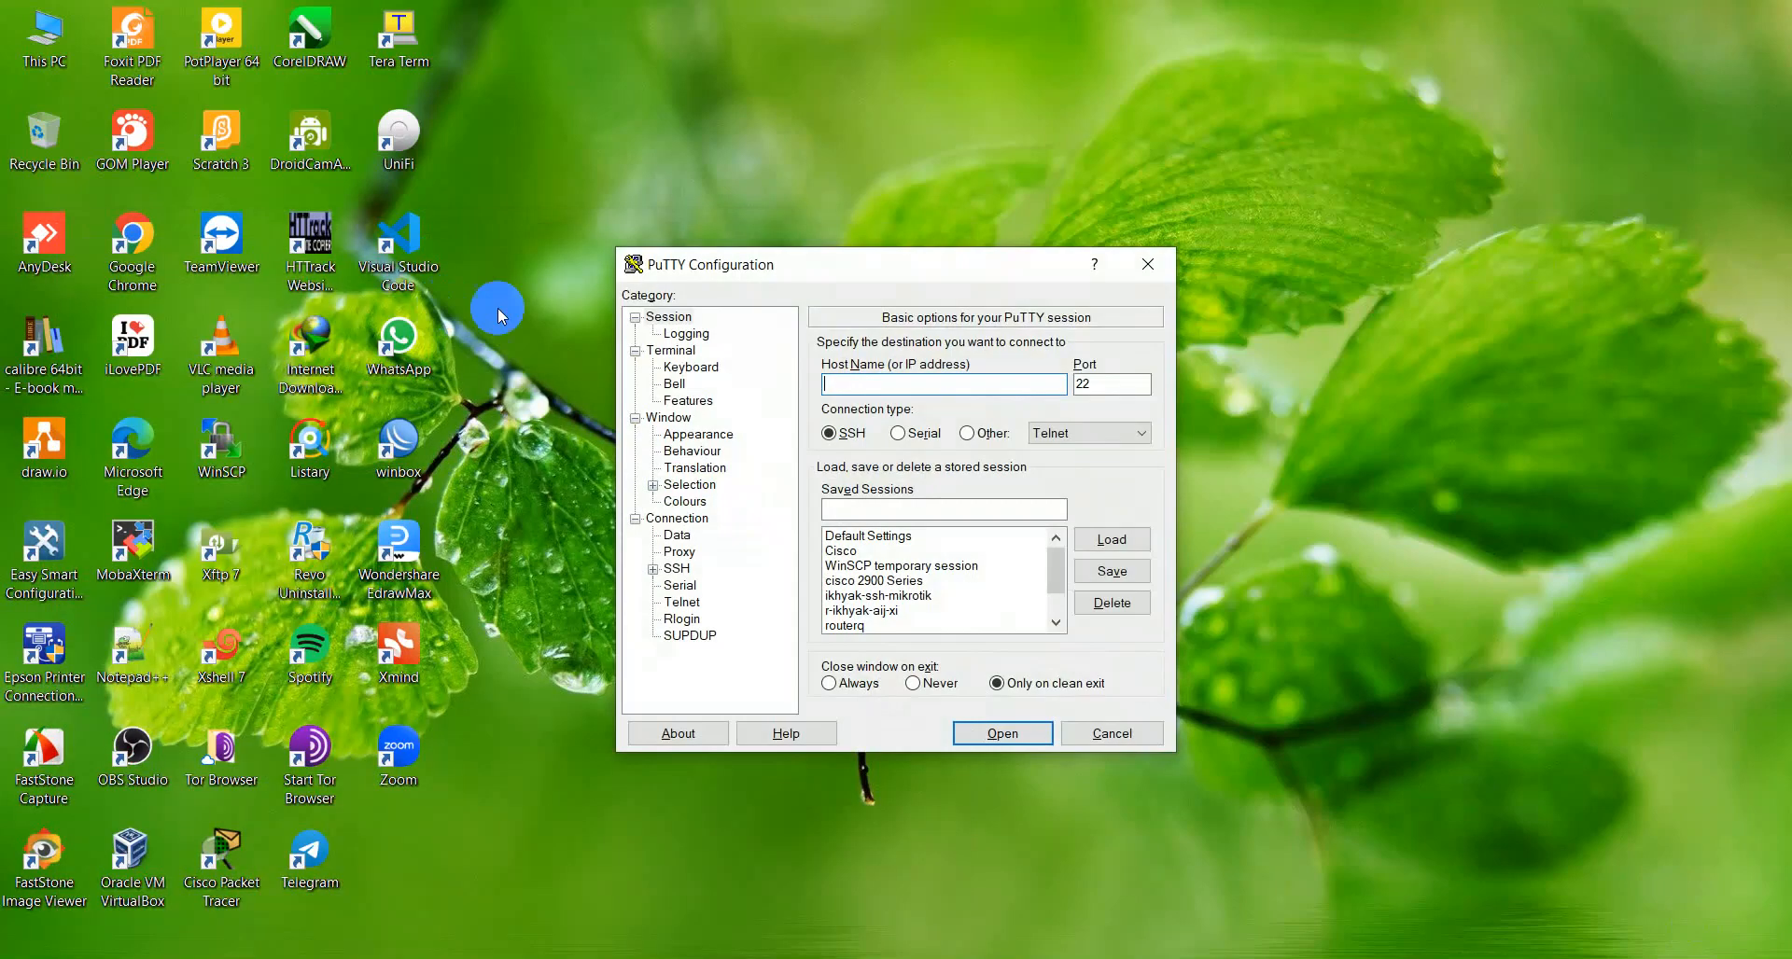
{"action": "left_click", "coordinate": [858, 626]}
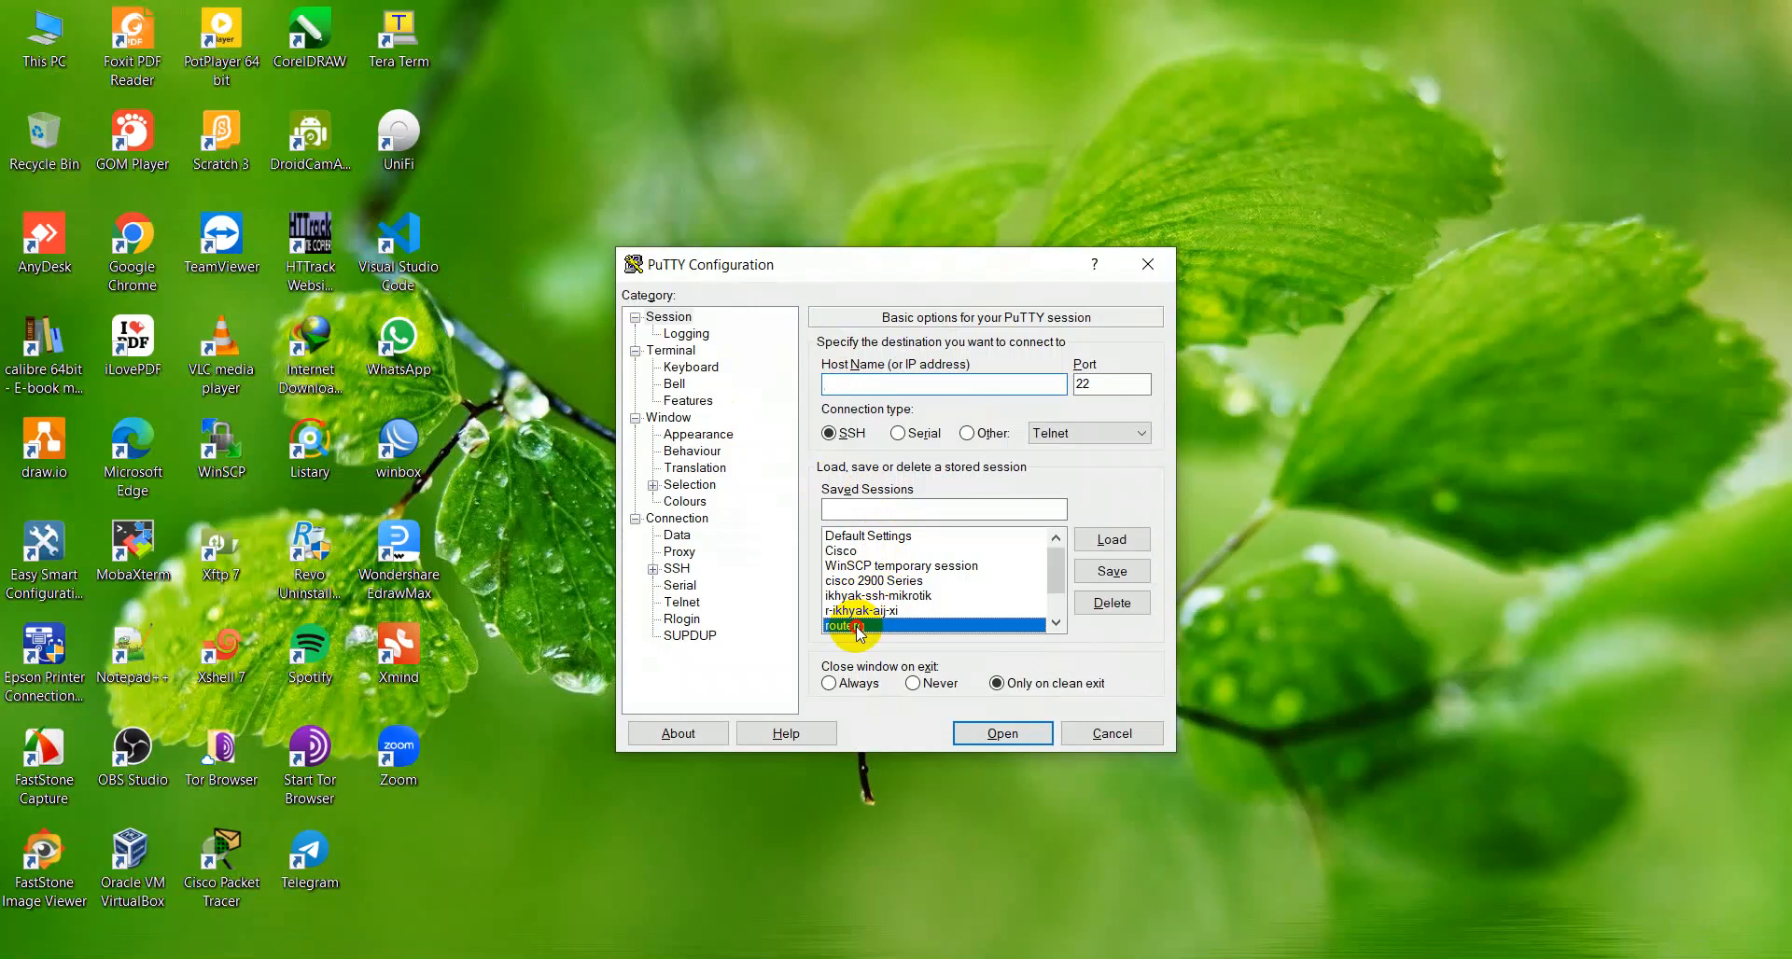
{"action": "scroll", "coordinate": [857, 626], "scroll_direction": "down", "scroll_amount": 1}
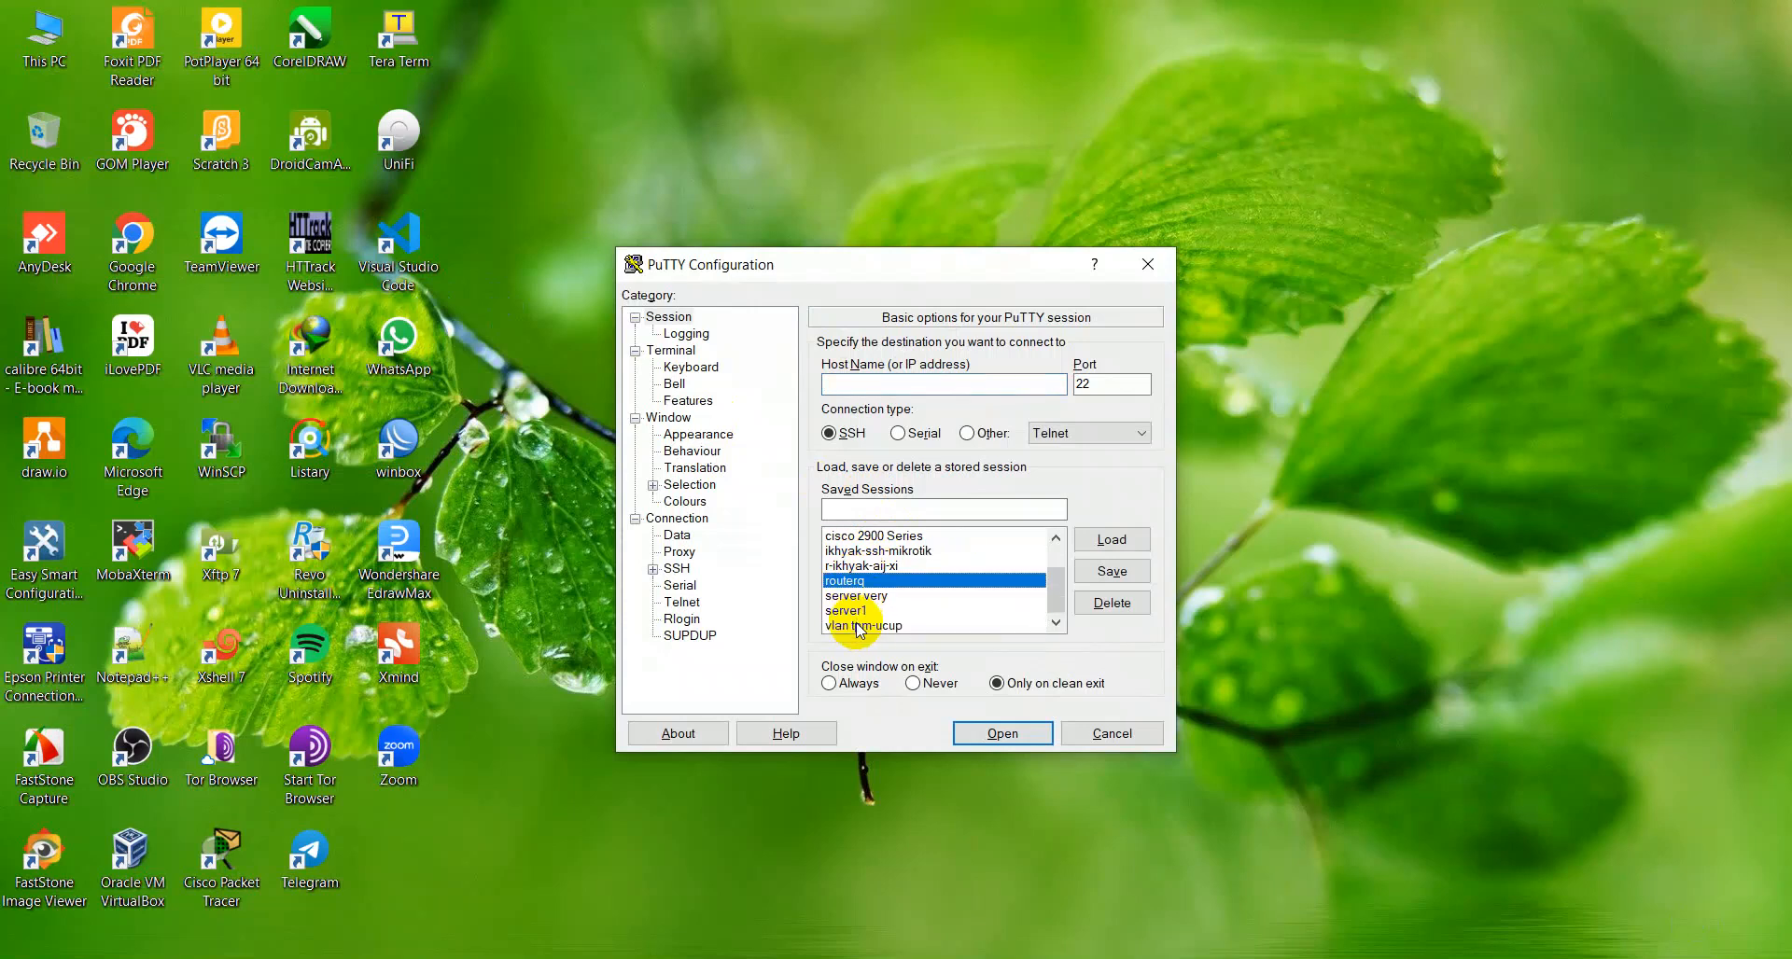
{"action": "left_click", "coordinate": [845, 611]}
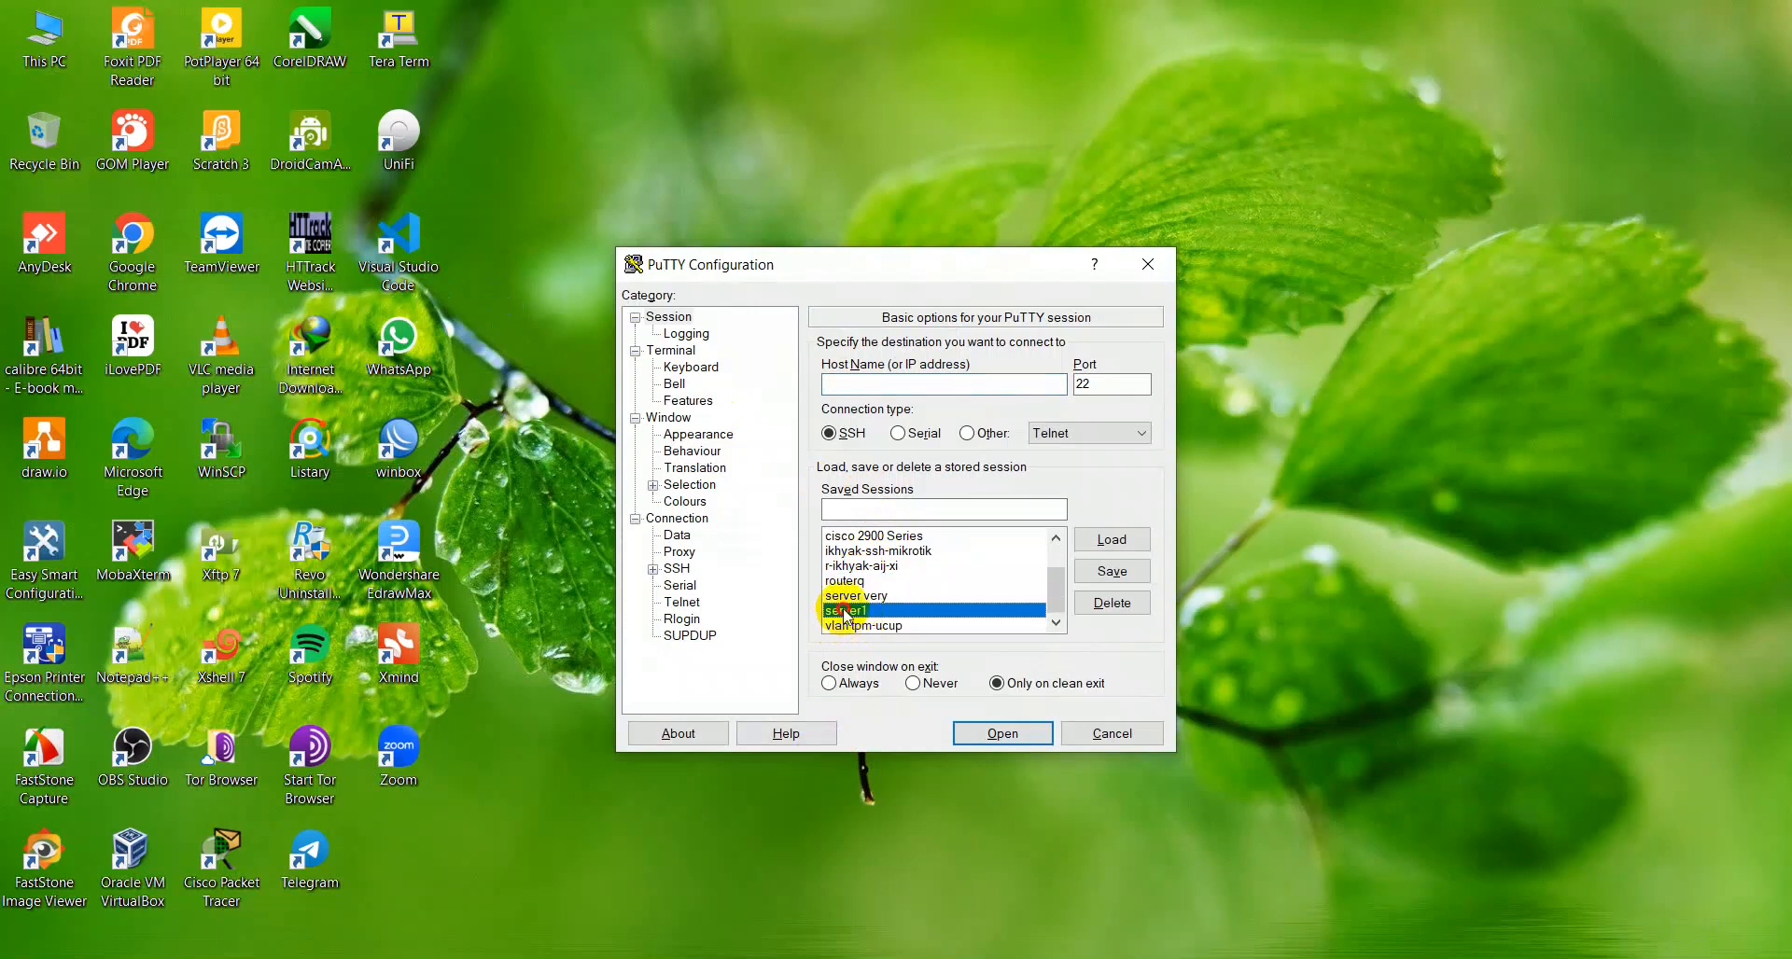
{"action": "double_click", "coordinate": [844, 611]}
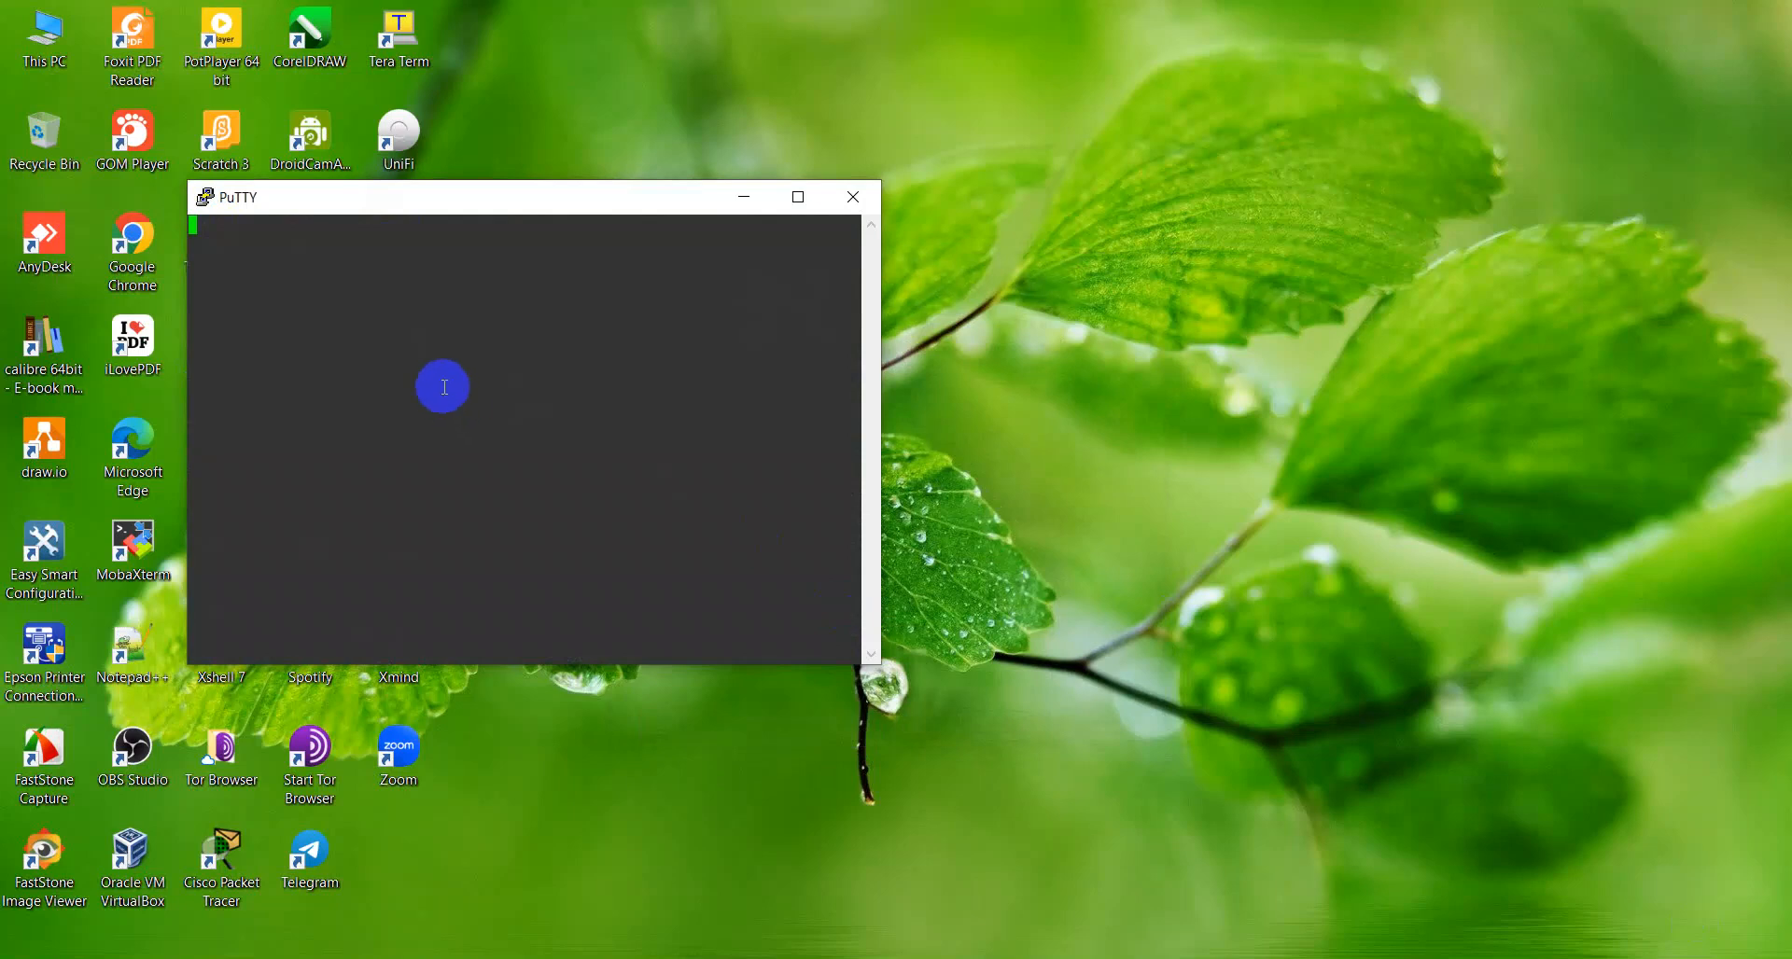
{"action": "left_click_drag", "start_coordinate": [371, 204], "coordinate": [725, 128]}
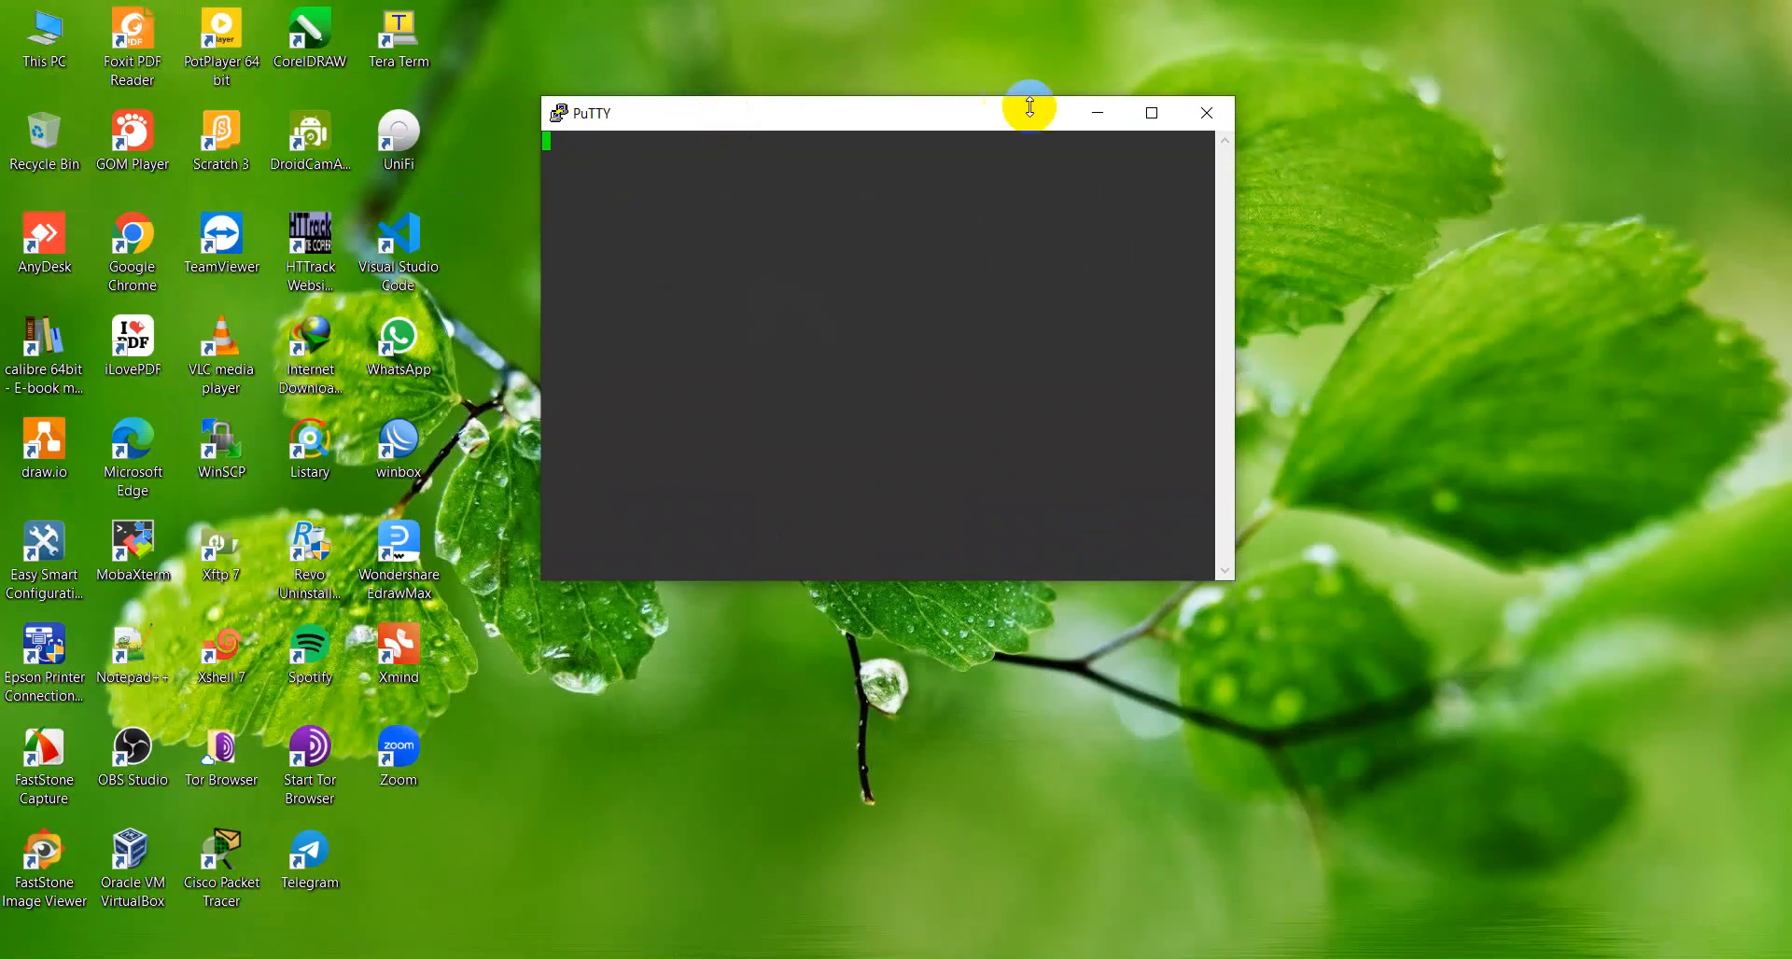
{"action": "left_click", "coordinate": [1199, 115]}
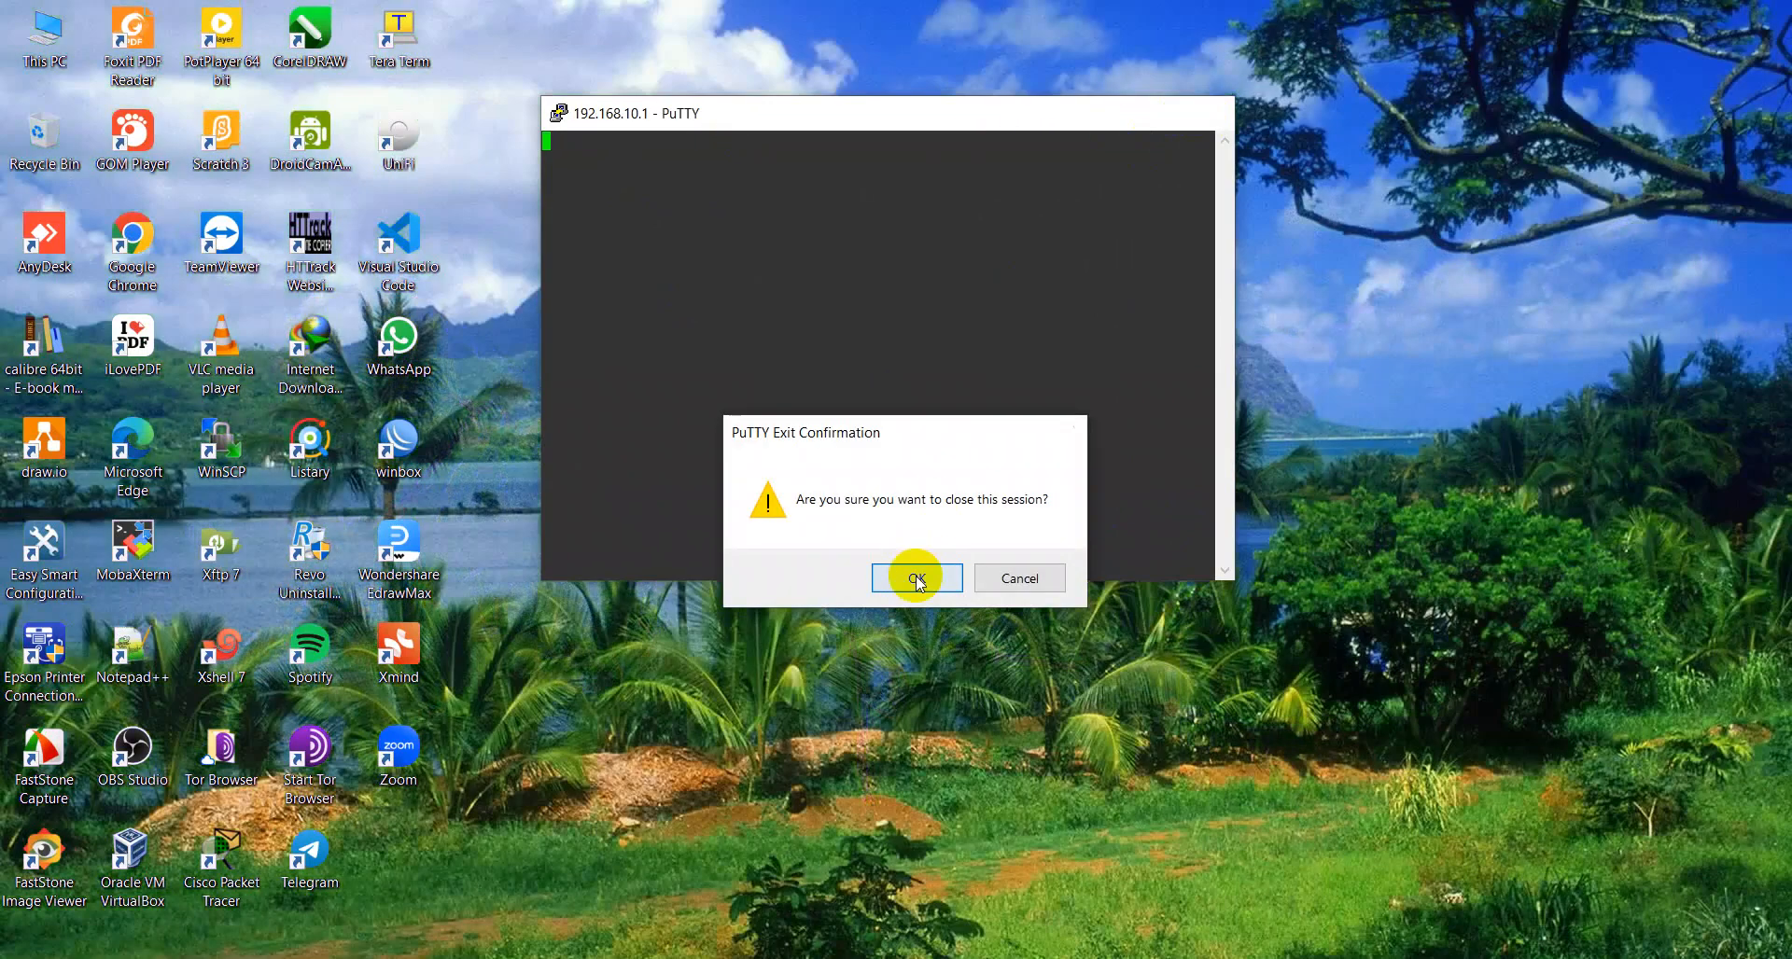
{"action": "left_click", "coordinate": [916, 578]}
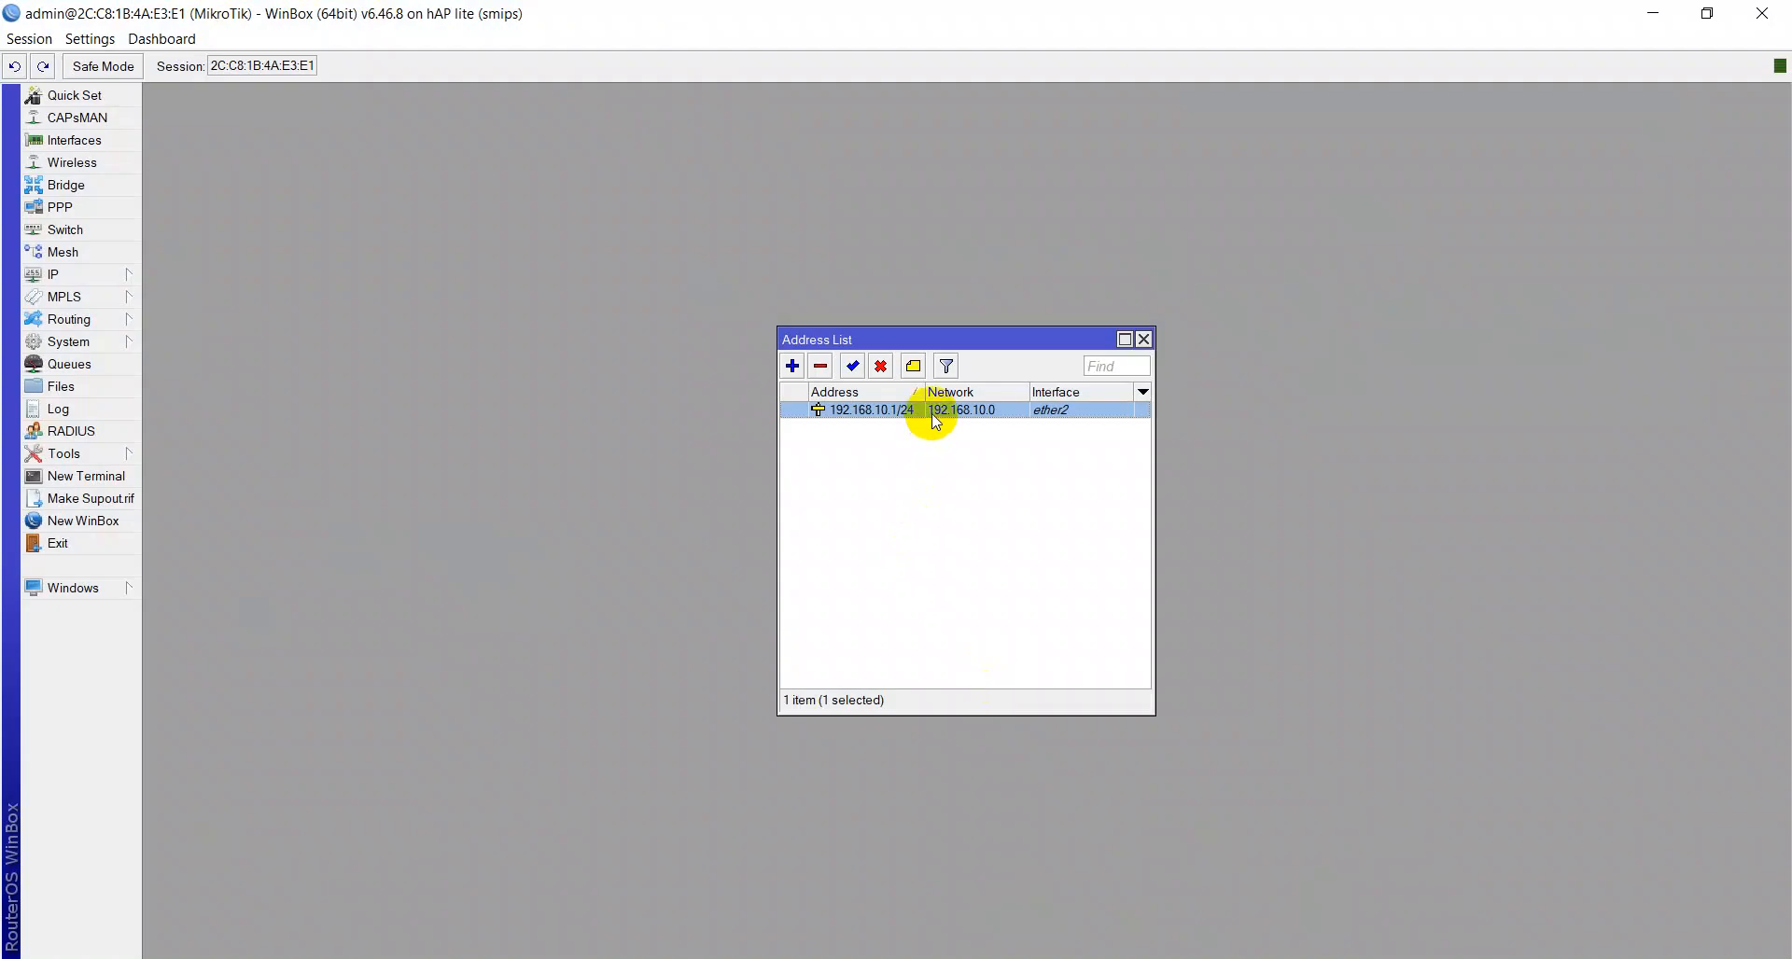
Change the interface of the 192.168.10.1/24 address to bridge1 and apply the change
{"action": "double_click", "coordinate": [932, 413]}
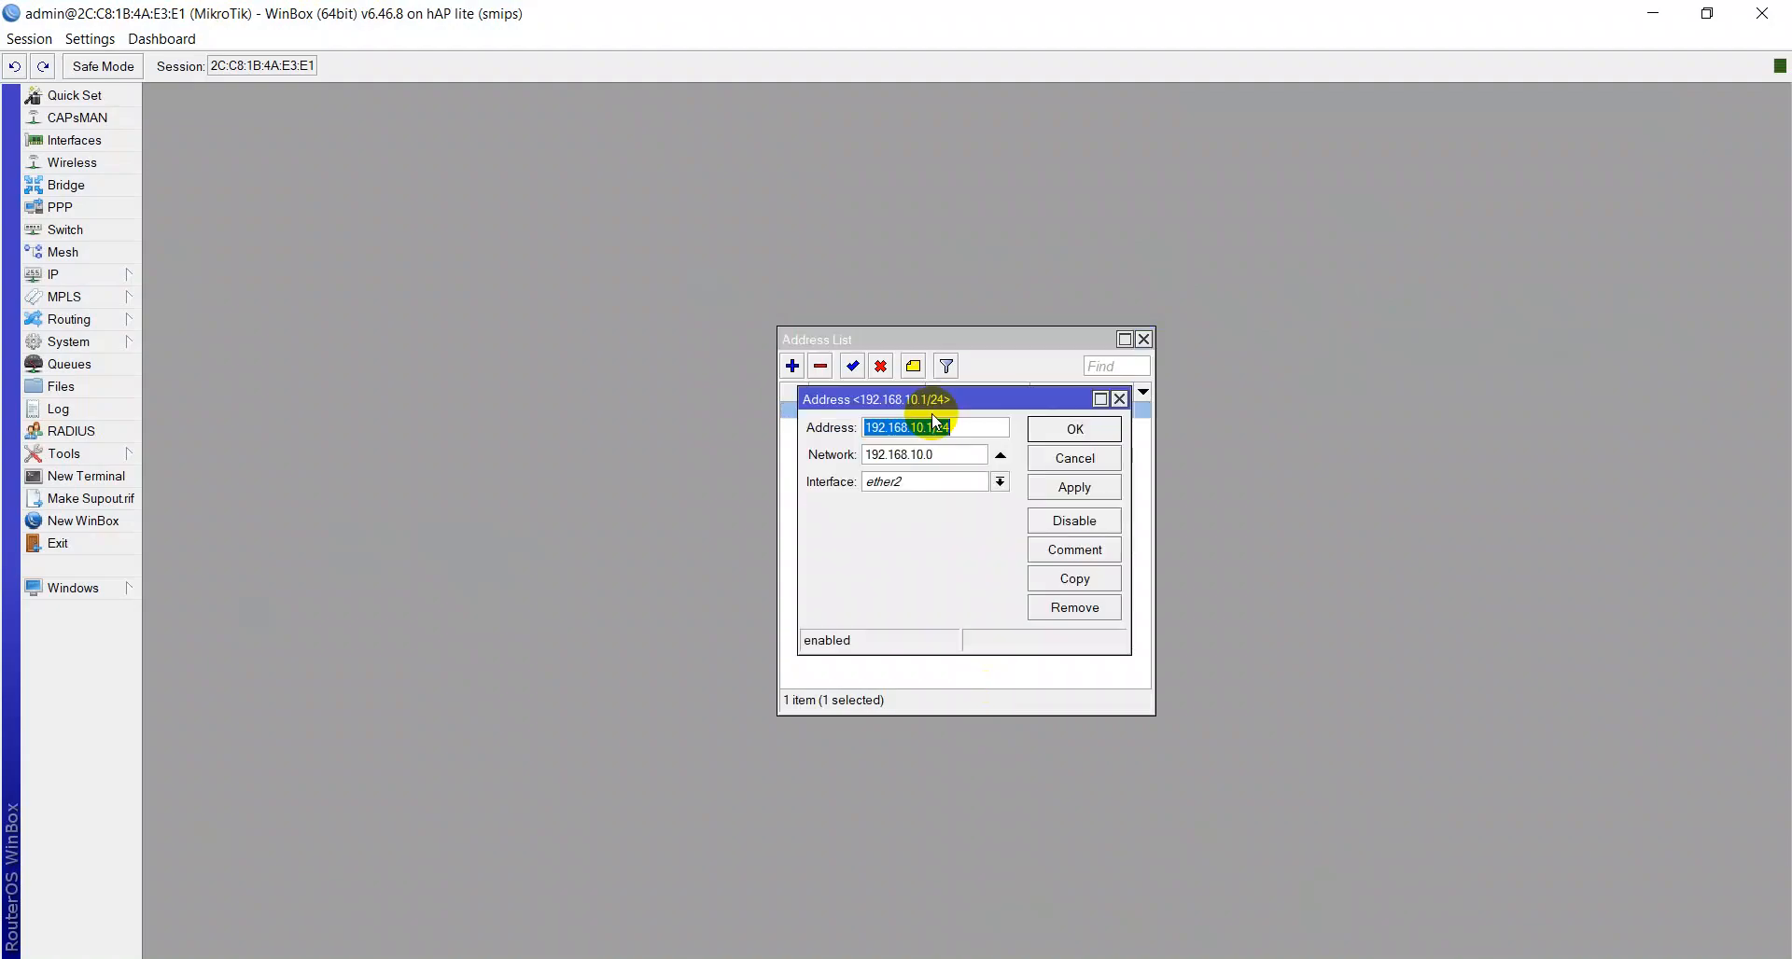
{"action": "left_click", "coordinate": [924, 483]}
{"action": "left_click", "coordinate": [909, 503]}
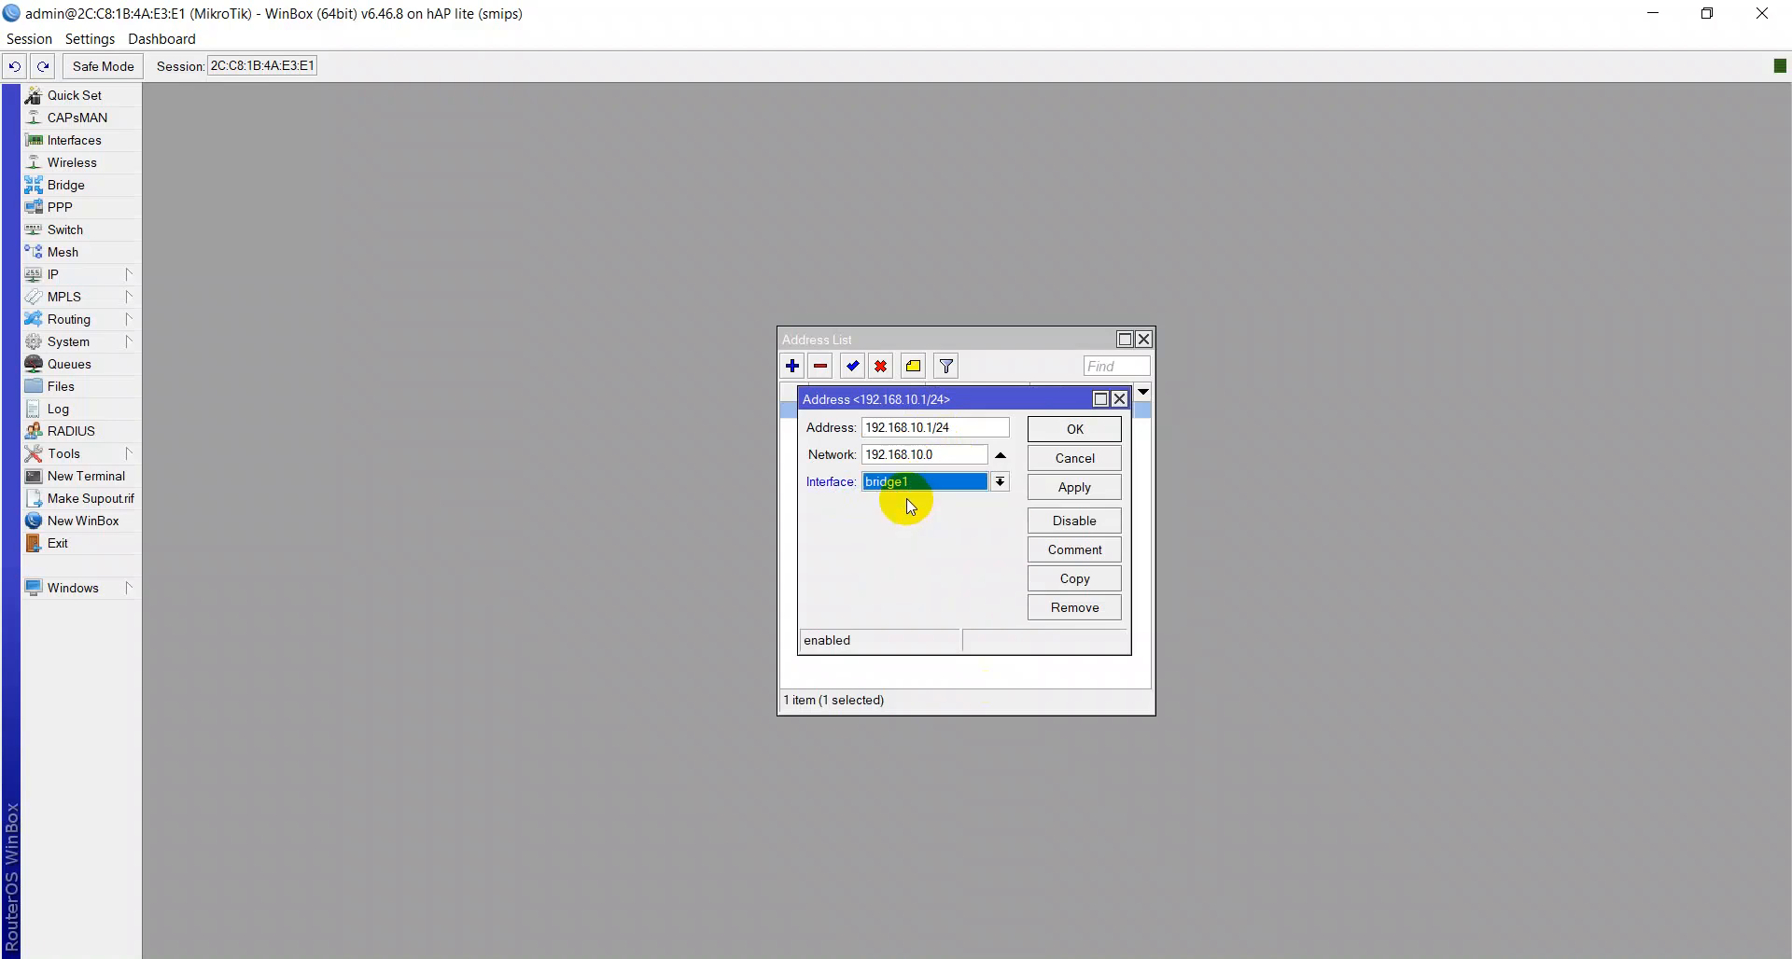
{"action": "left_click", "coordinate": [1089, 487]}
{"action": "left_click", "coordinate": [1073, 428]}
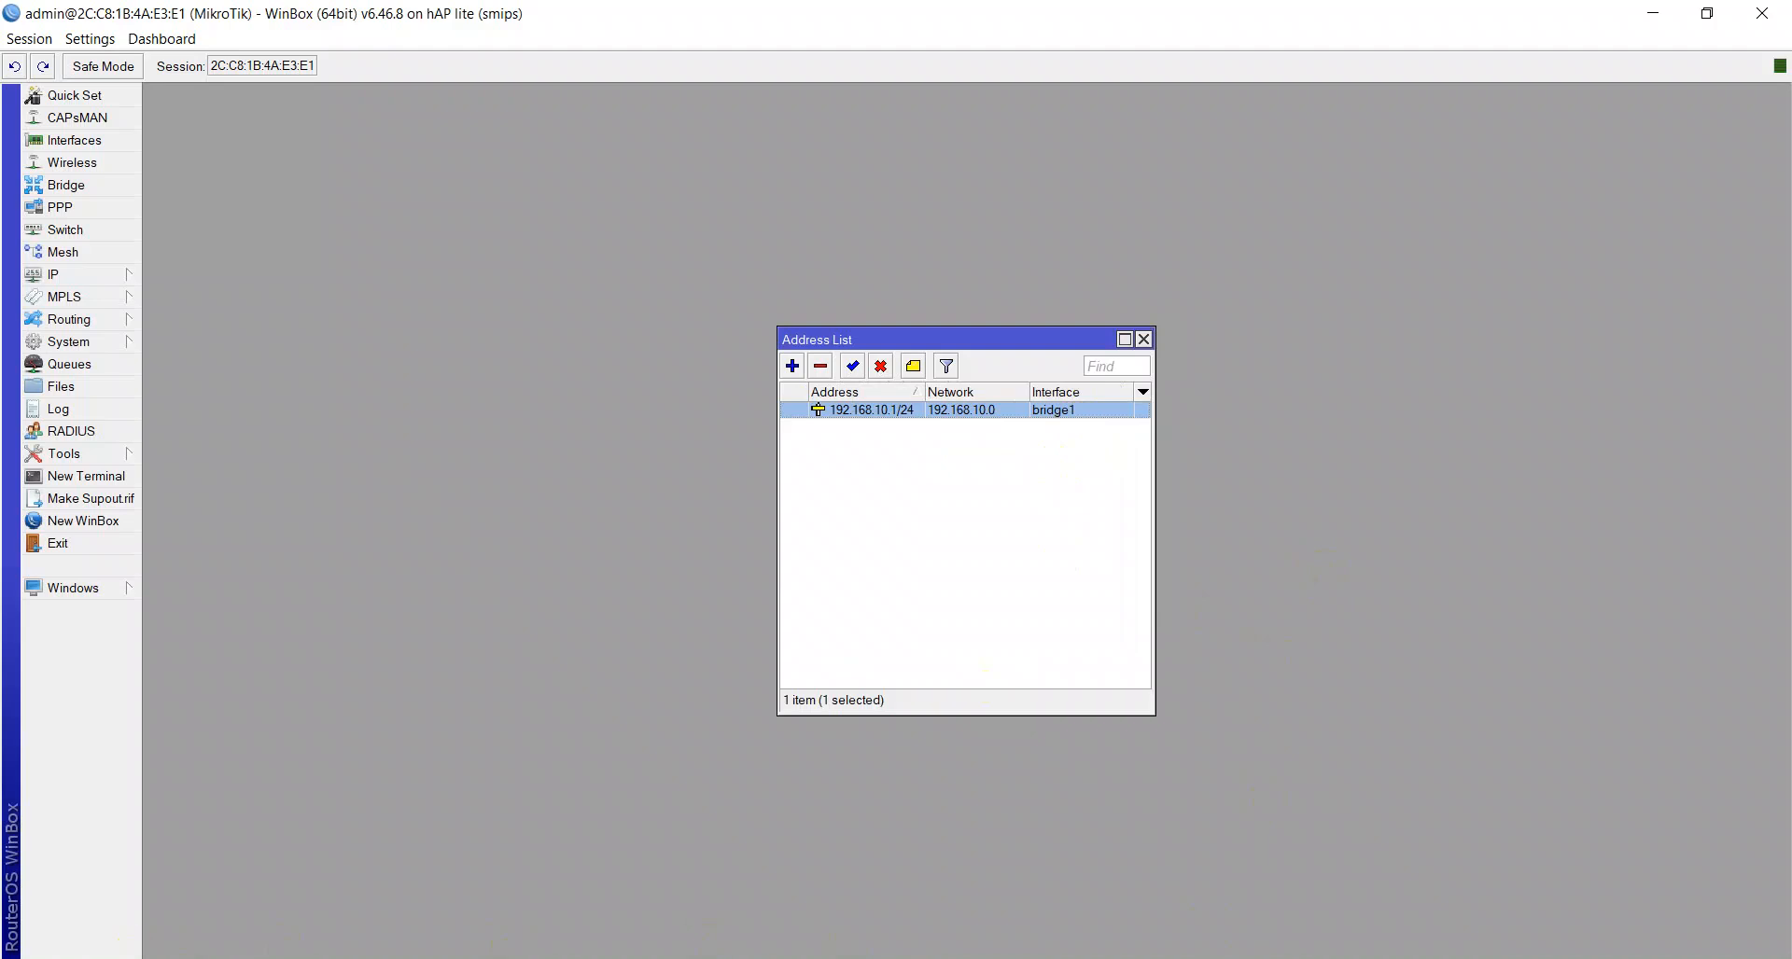
Launch PuTTY again and open the saved server1 SSH session to the router
{"action": "key", "text": "super"}
{"action": "type", "text": "p"}
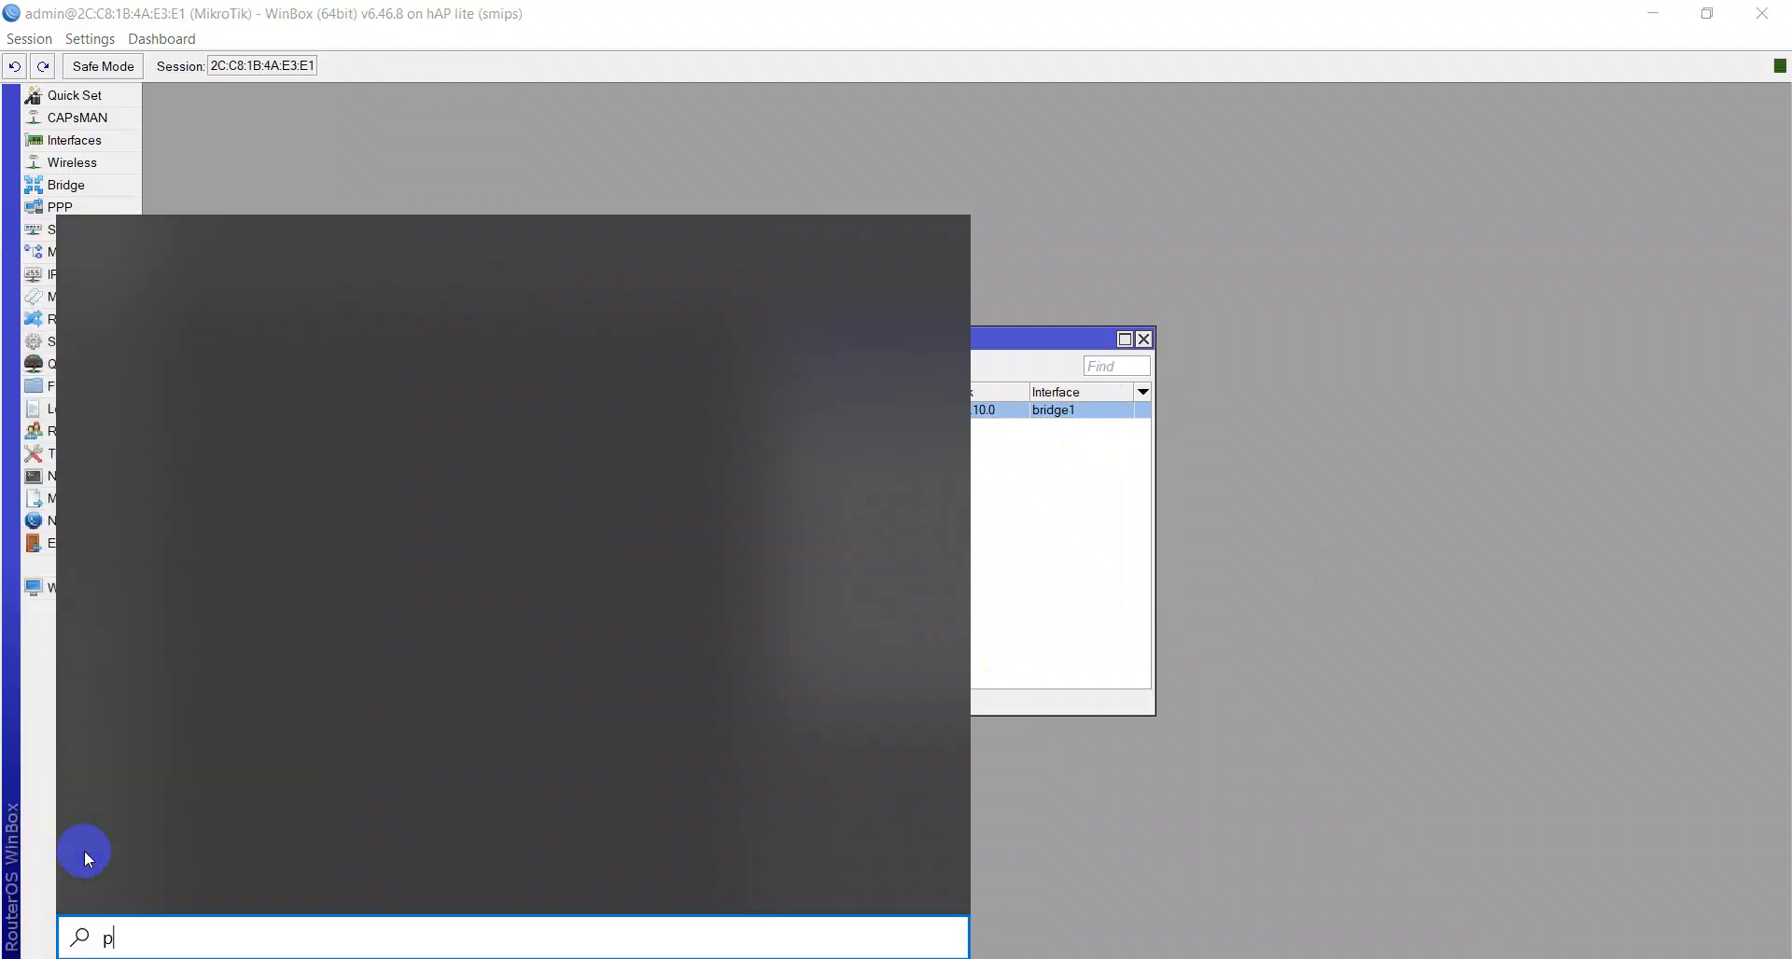
{"action": "type", "text": "utt"}
{"action": "key", "text": "Return"}
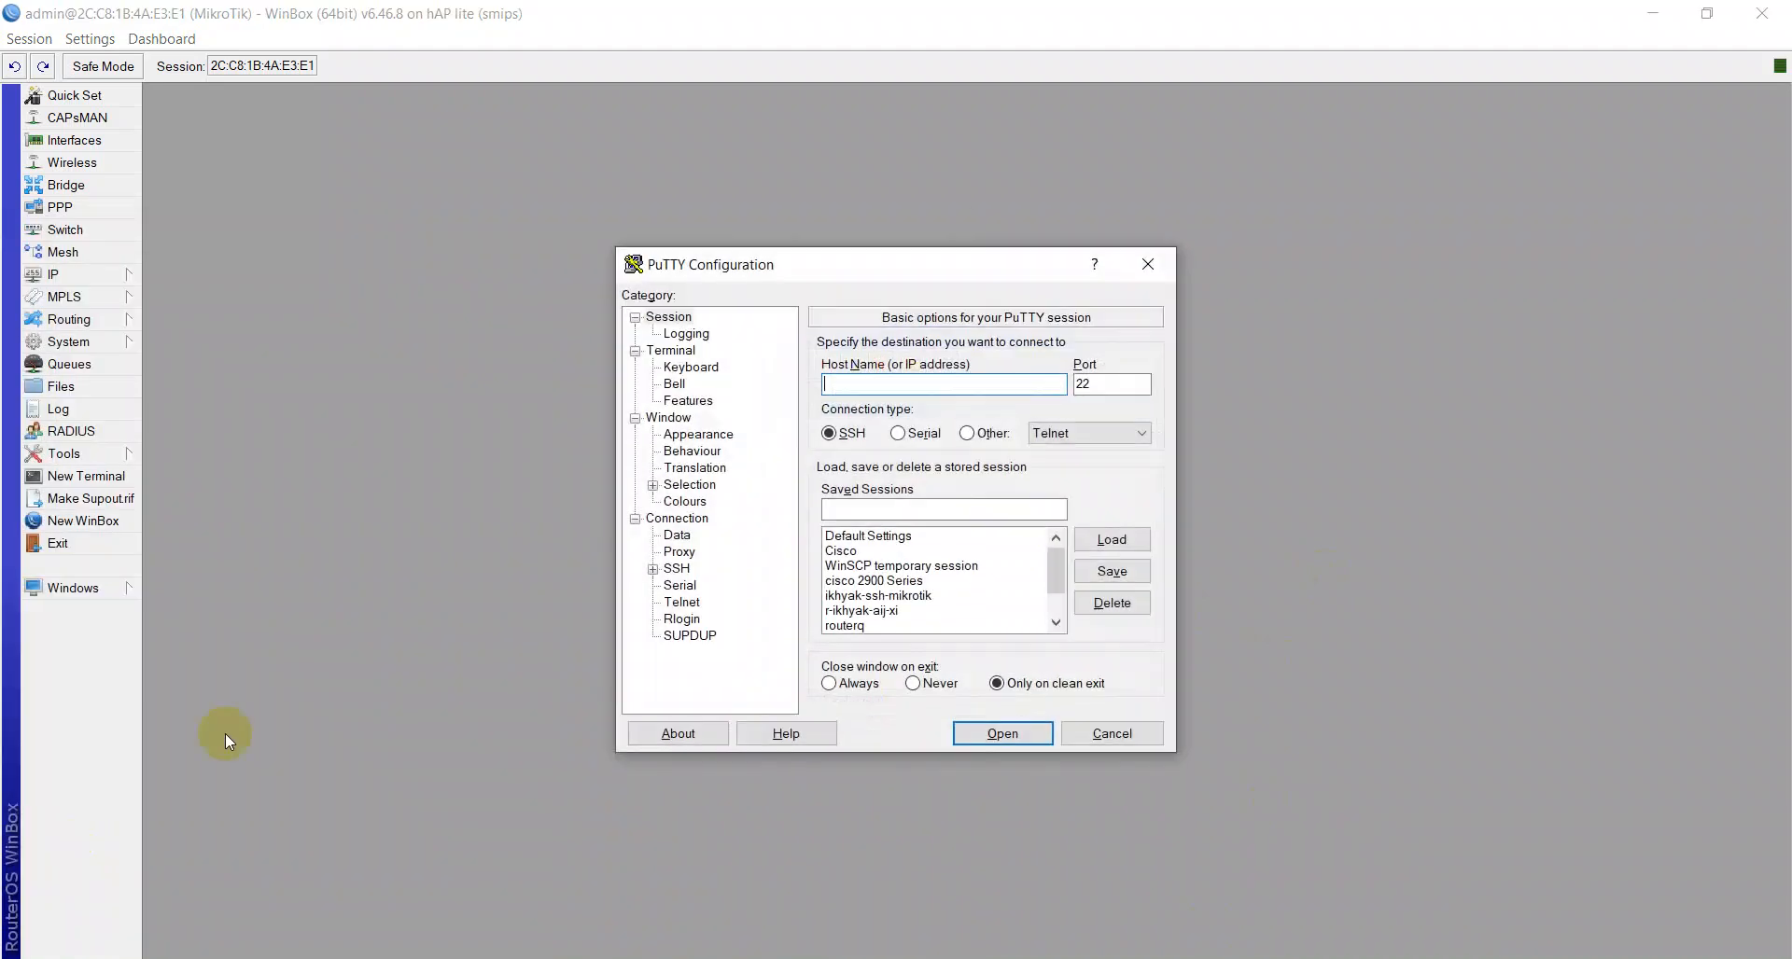
{"action": "scroll", "coordinate": [891, 602], "scroll_direction": "down", "scroll_amount": 2}
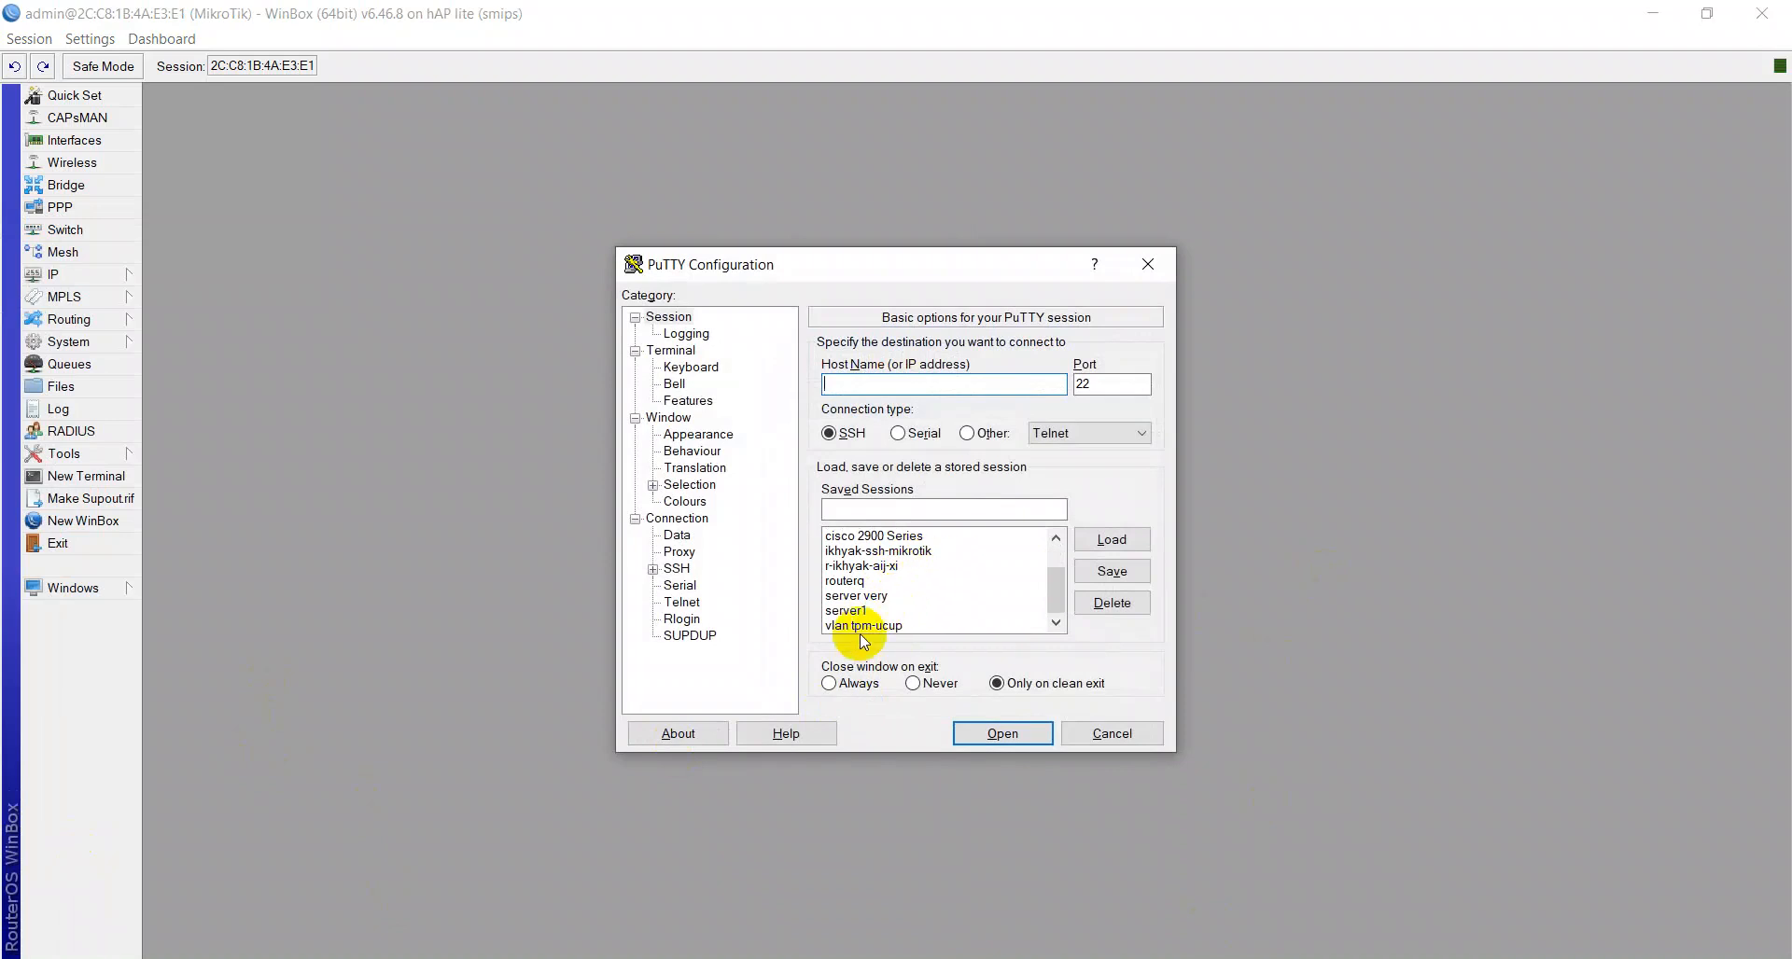
{"action": "left_click", "coordinate": [858, 610]}
{"action": "double_click", "coordinate": [859, 610]}
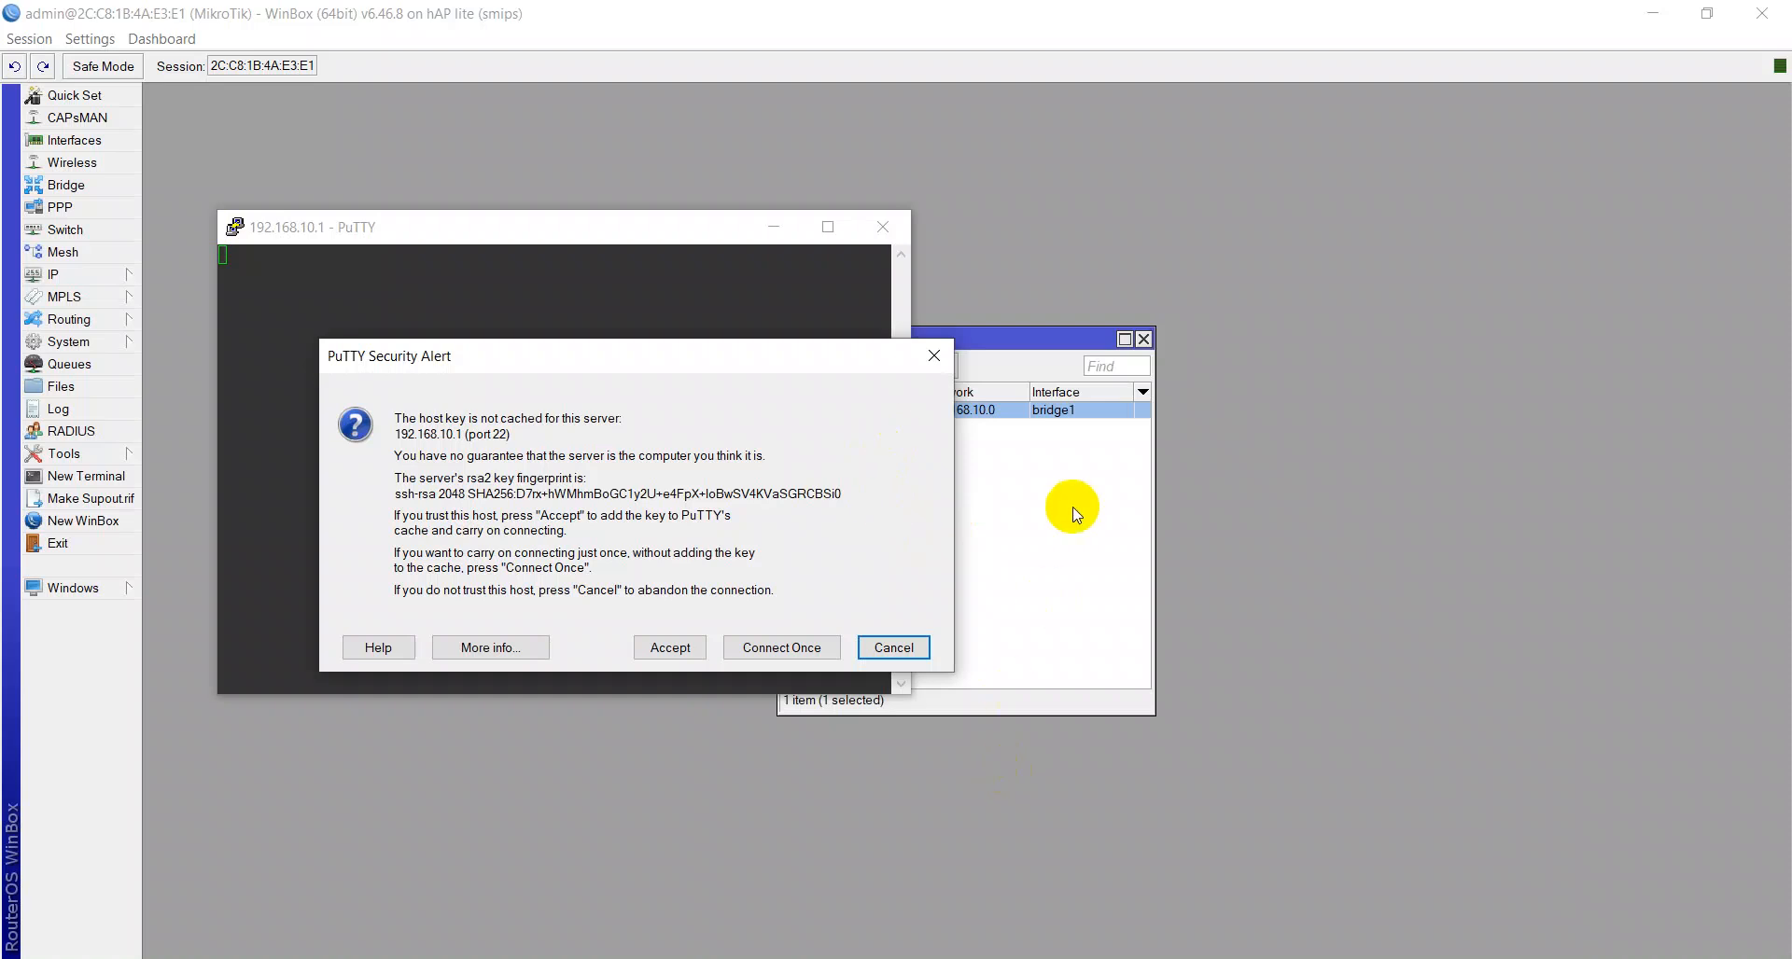
Return to WinBox, check the bridge list and the ports assigned to bridge1, and close the bridge settings
{"action": "left_click", "coordinate": [877, 648]}
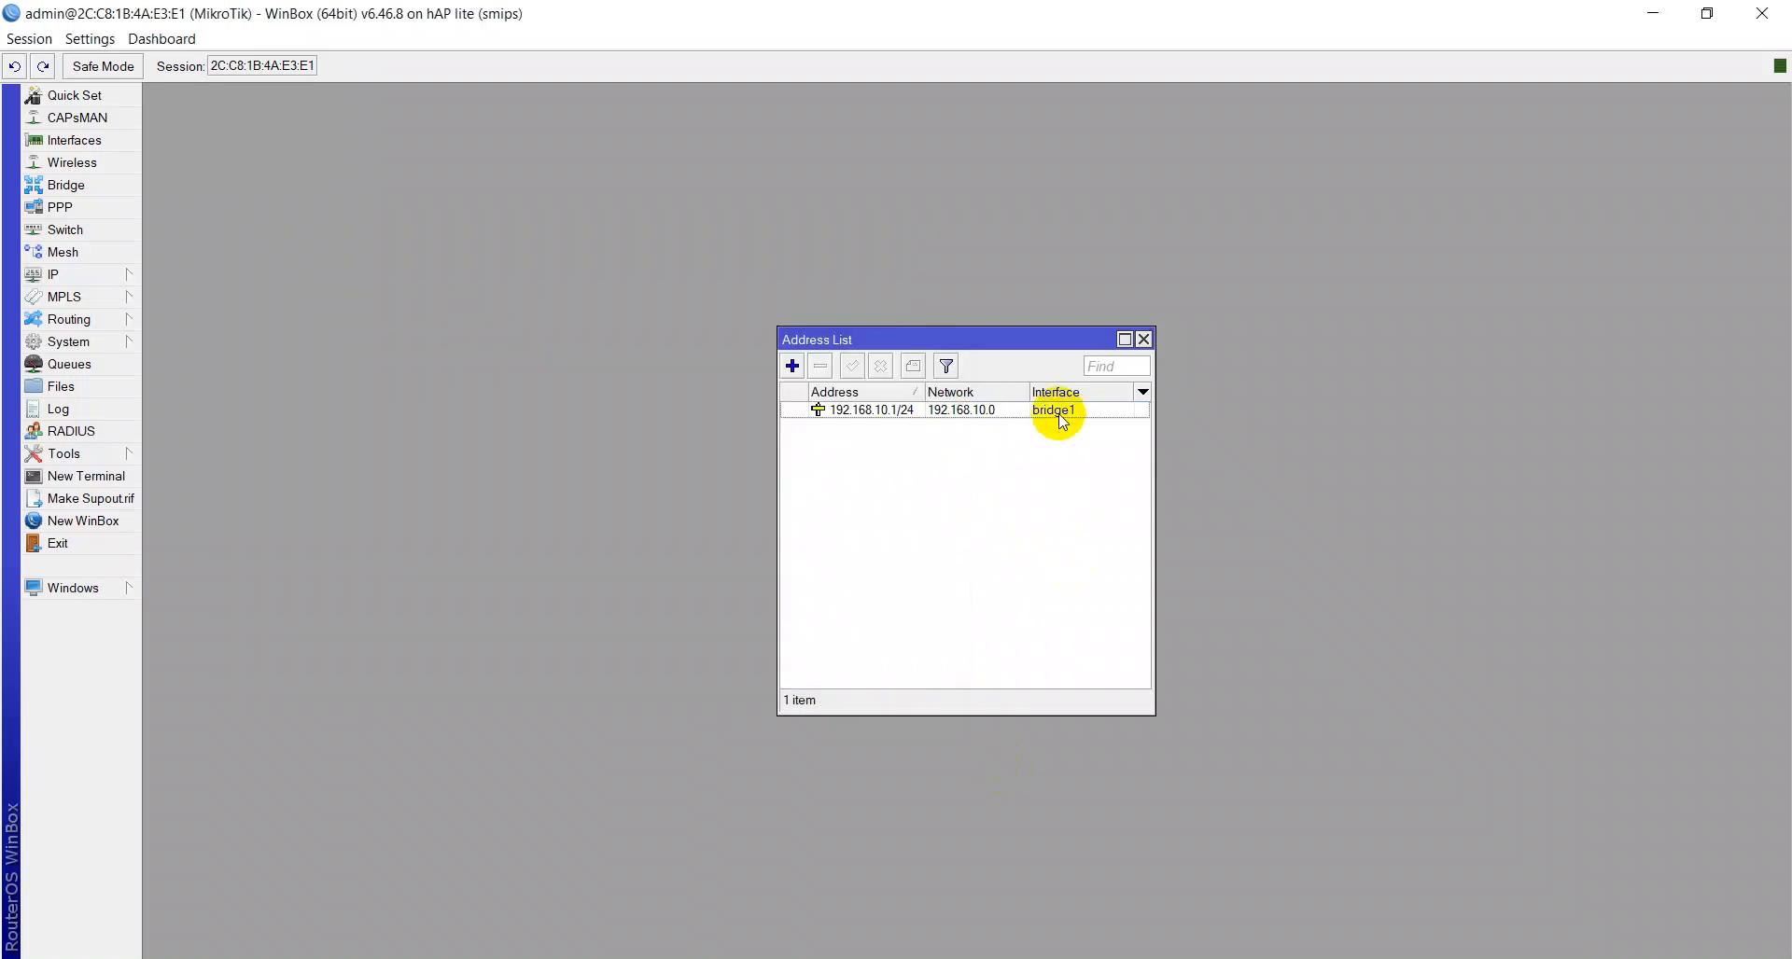
{"action": "left_click", "coordinate": [42, 185]}
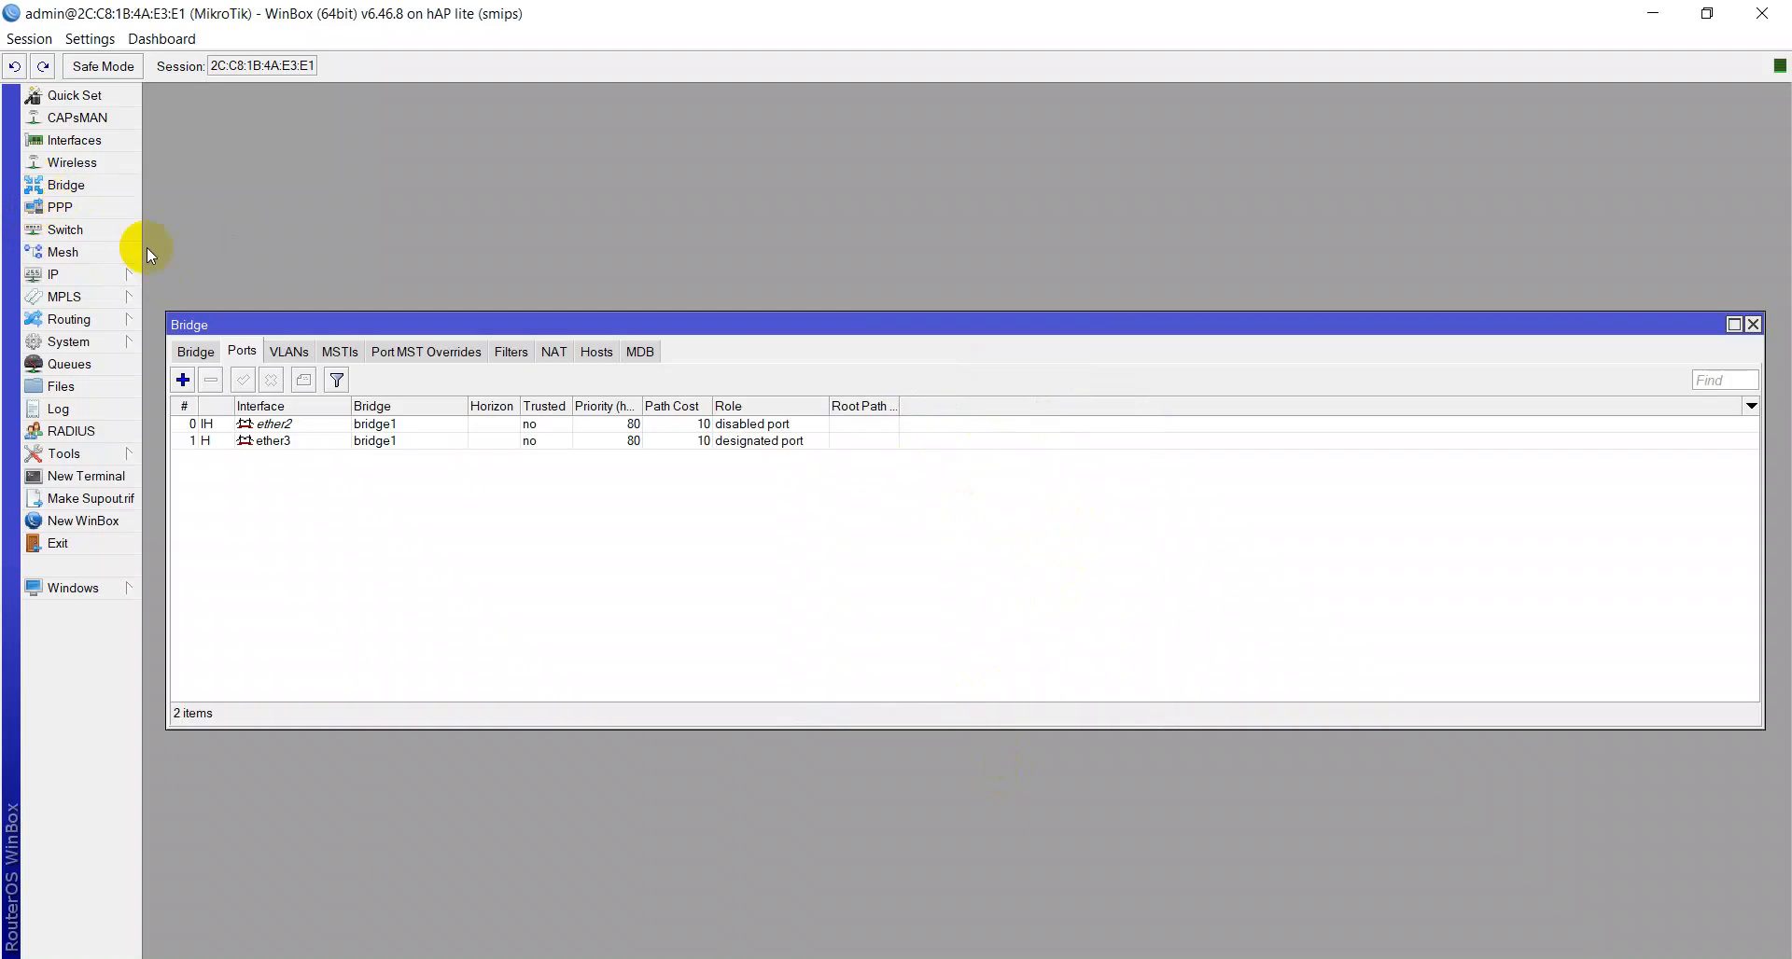
{"action": "left_click", "coordinate": [196, 354]}
{"action": "left_click", "coordinate": [240, 351]}
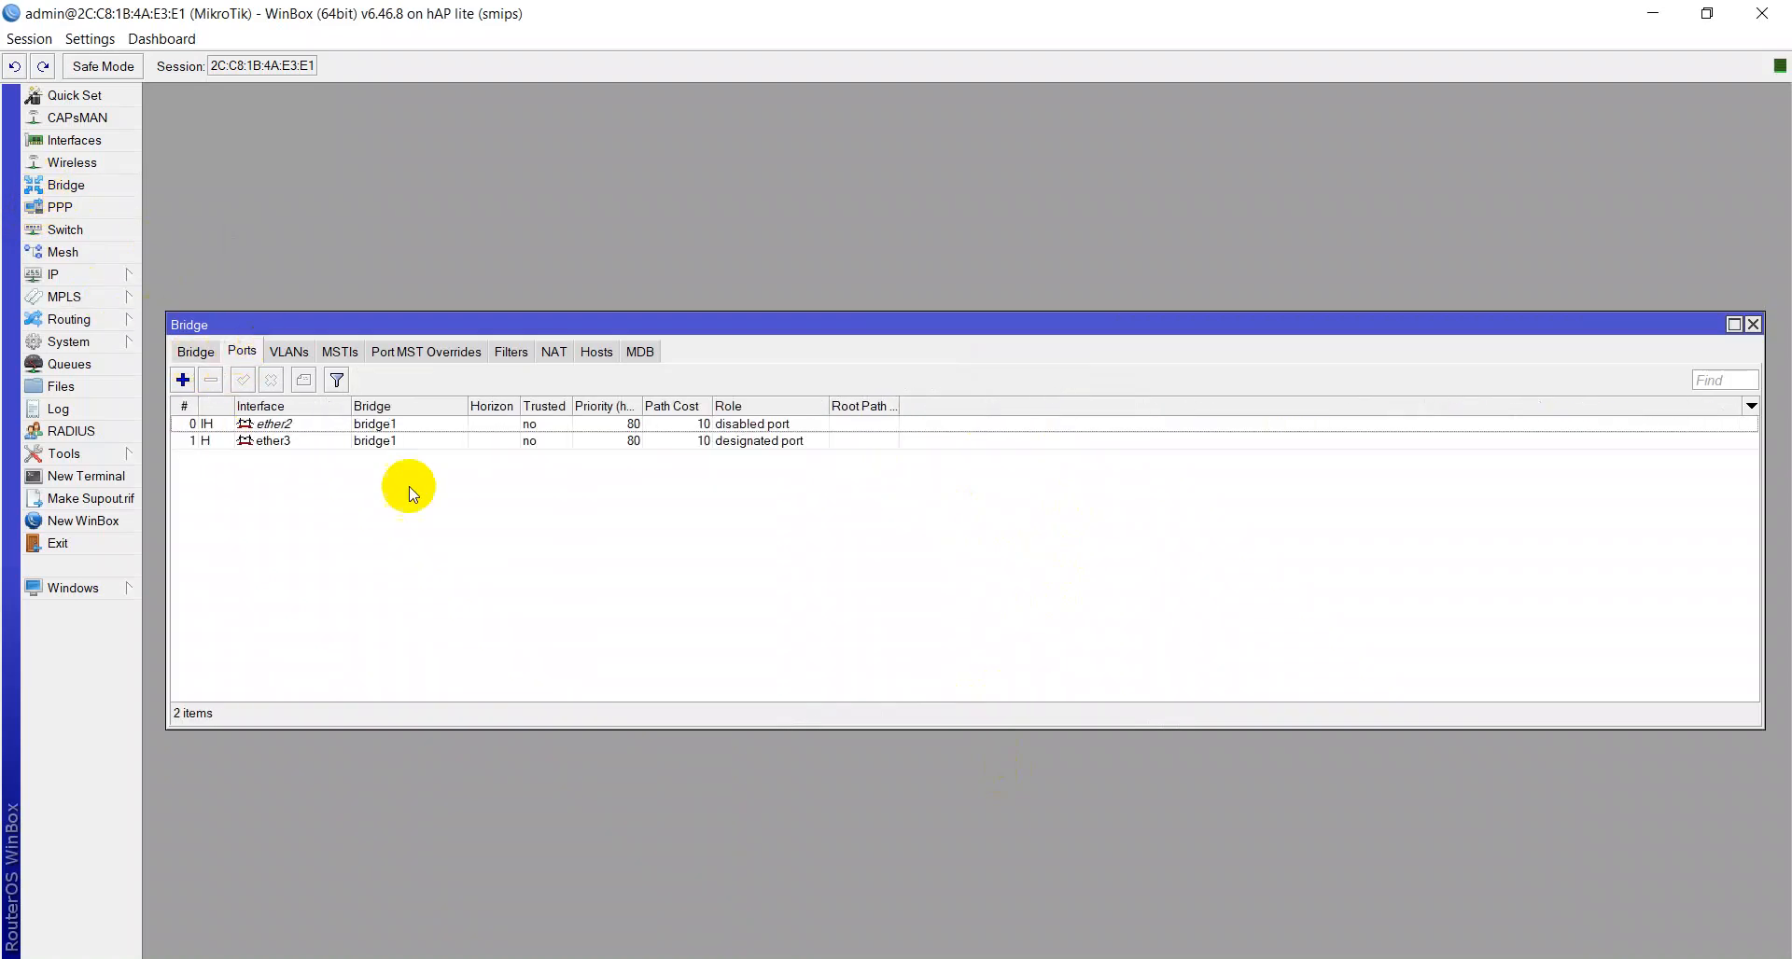
{"action": "key", "text": "Escape"}
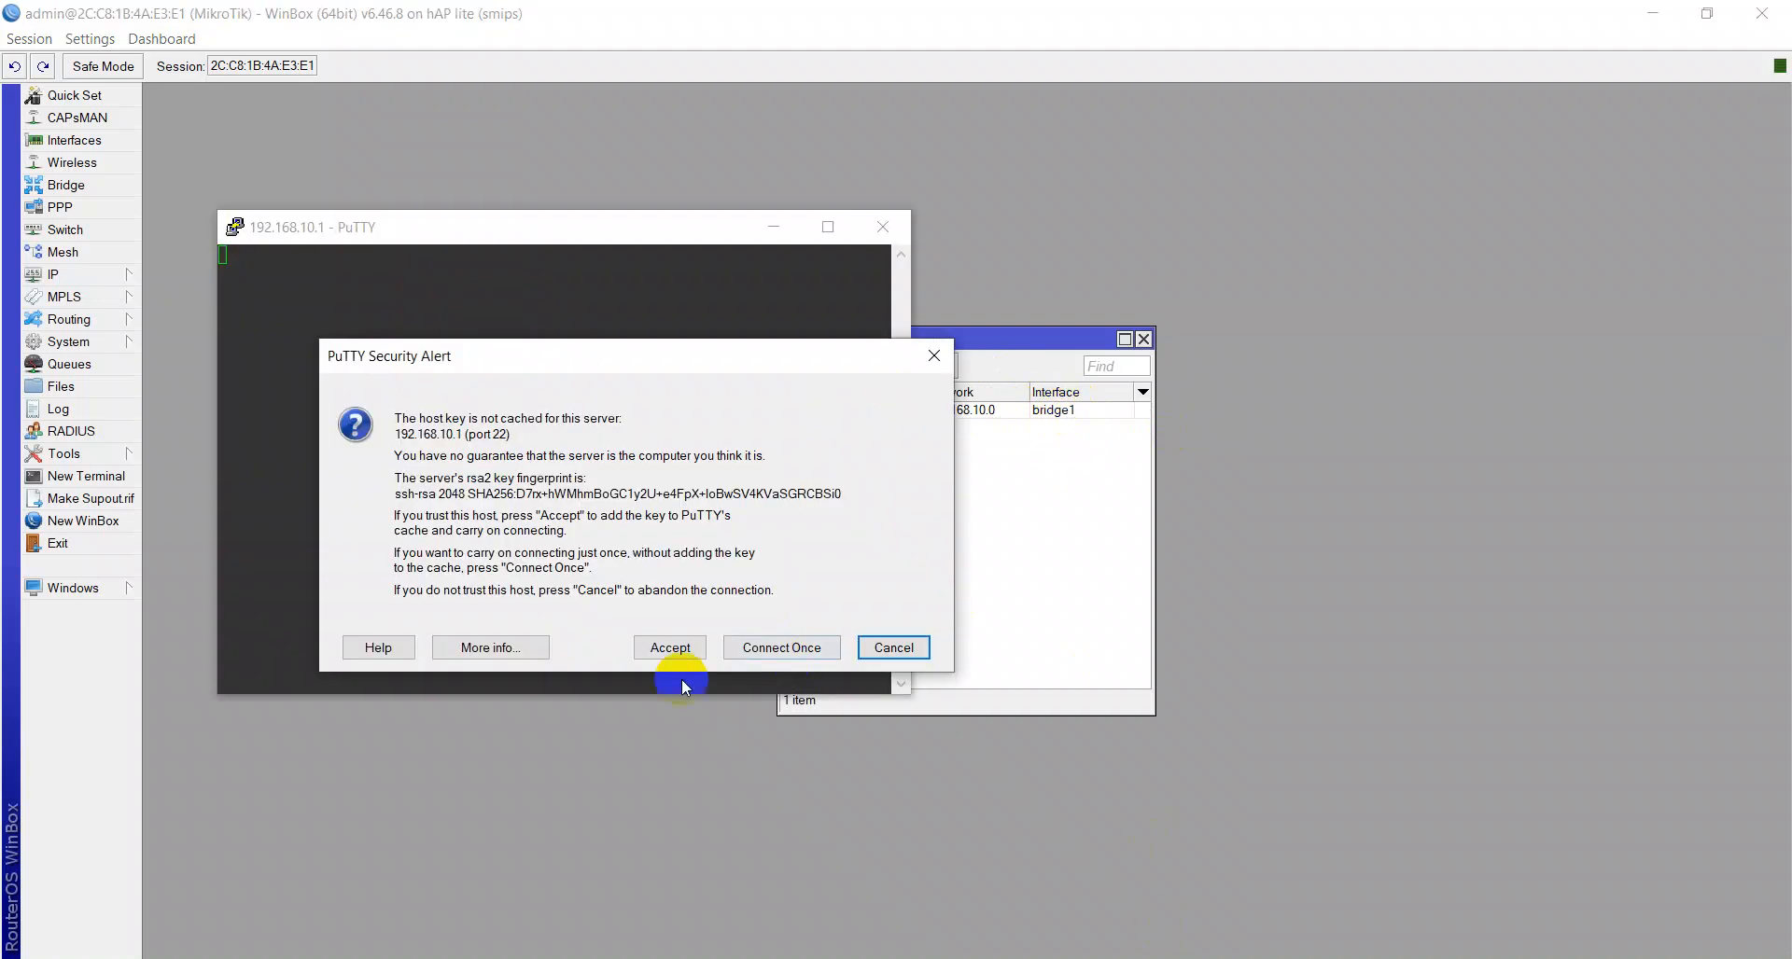
Switch to PuTTY, accept the router's SSH host key for 192.168.10.1 and close the terminal window
{"action": "left_click", "coordinate": [670, 647]}
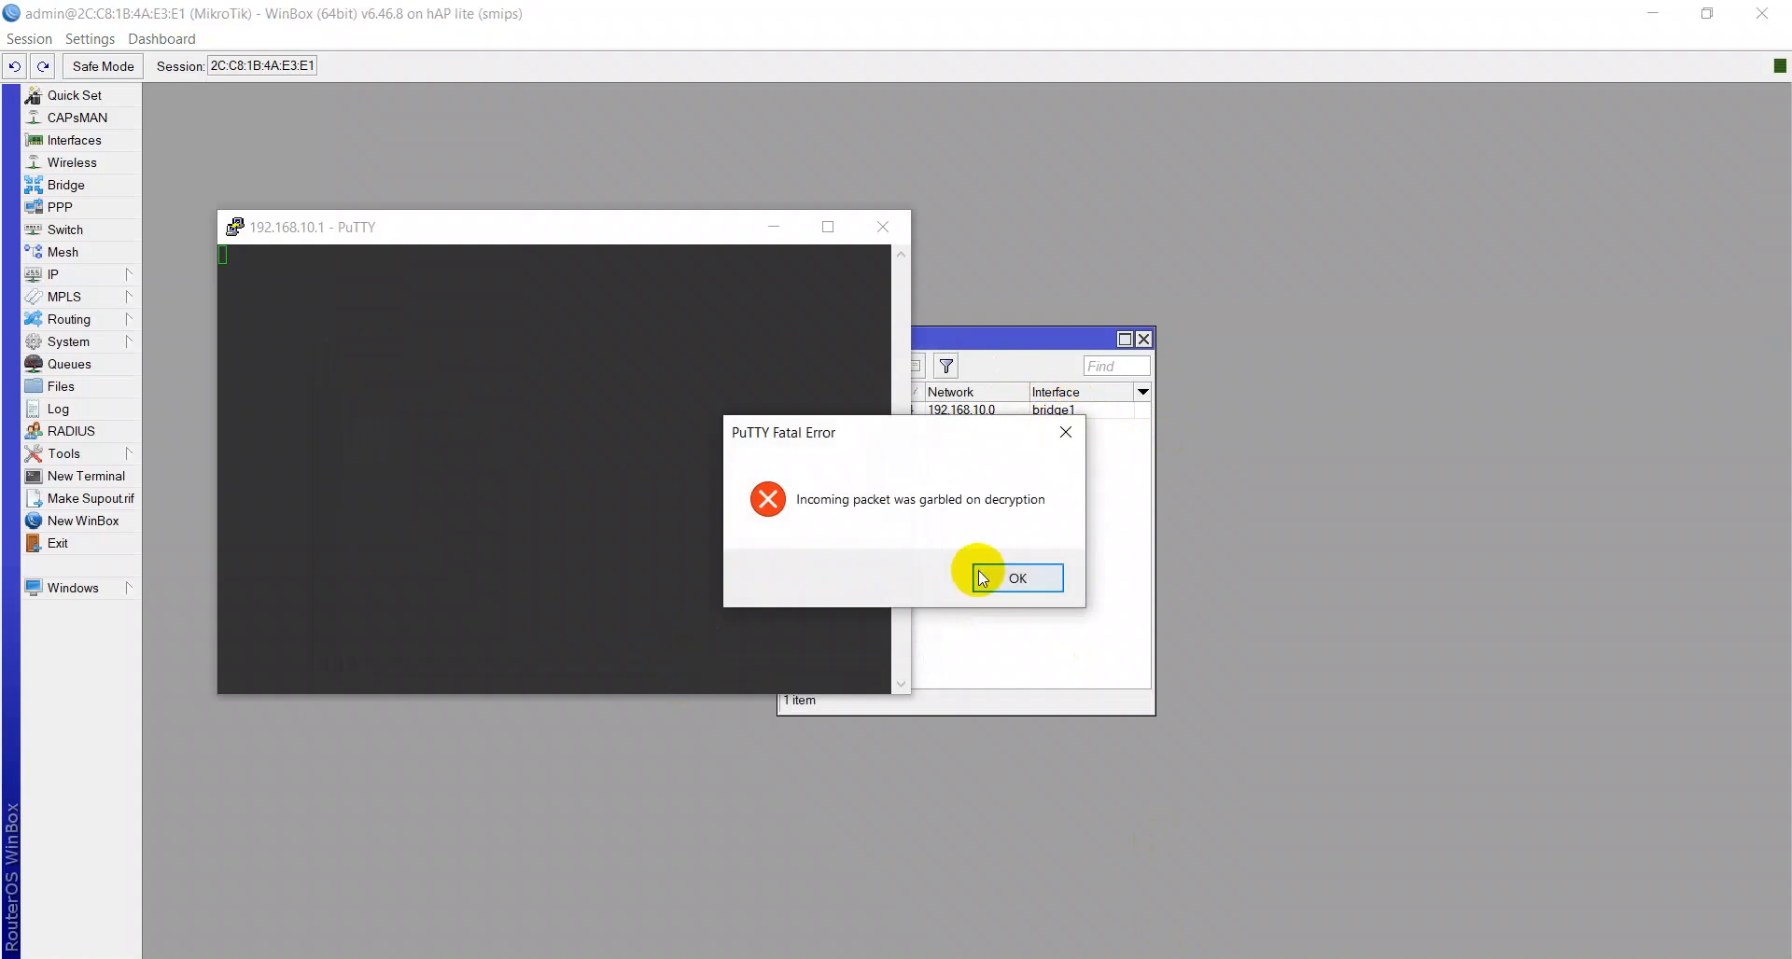
{"action": "left_click", "coordinate": [998, 578]}
{"action": "left_click", "coordinate": [883, 227]}
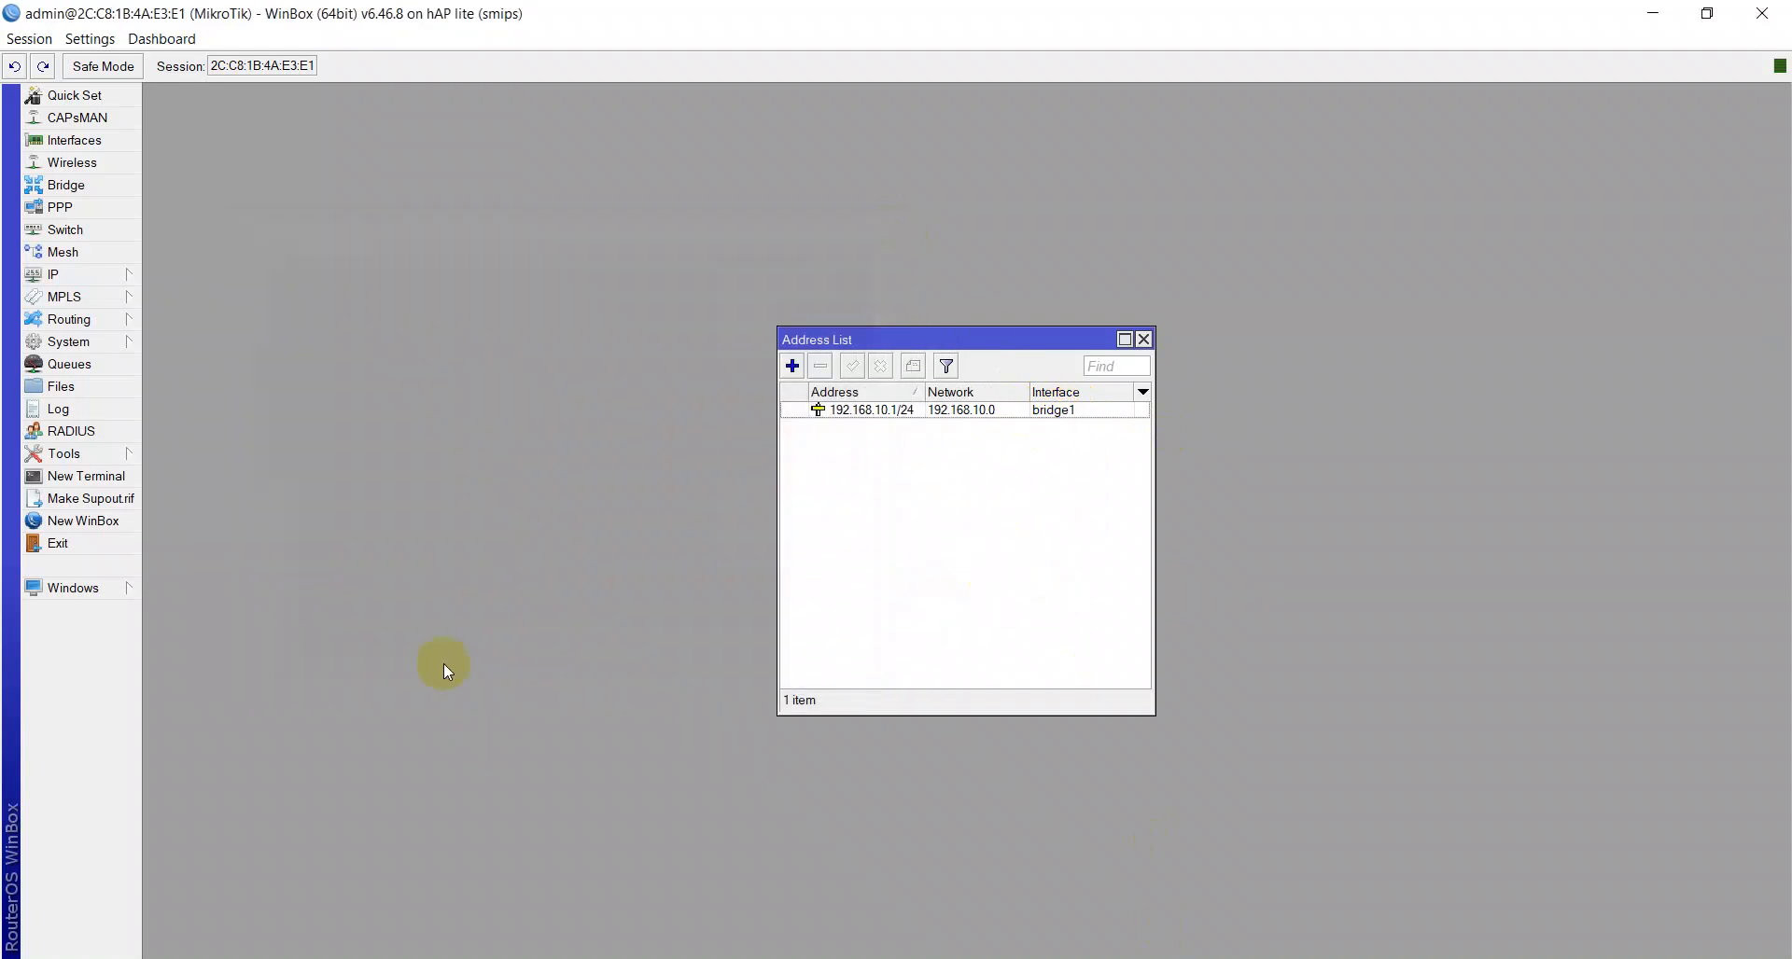
Launch PuTTY, log in to the router at 192.168.10.1 through the saved SSH session, and close the session
{"action": "key", "text": "super"}
{"action": "type", "text": "putt"}
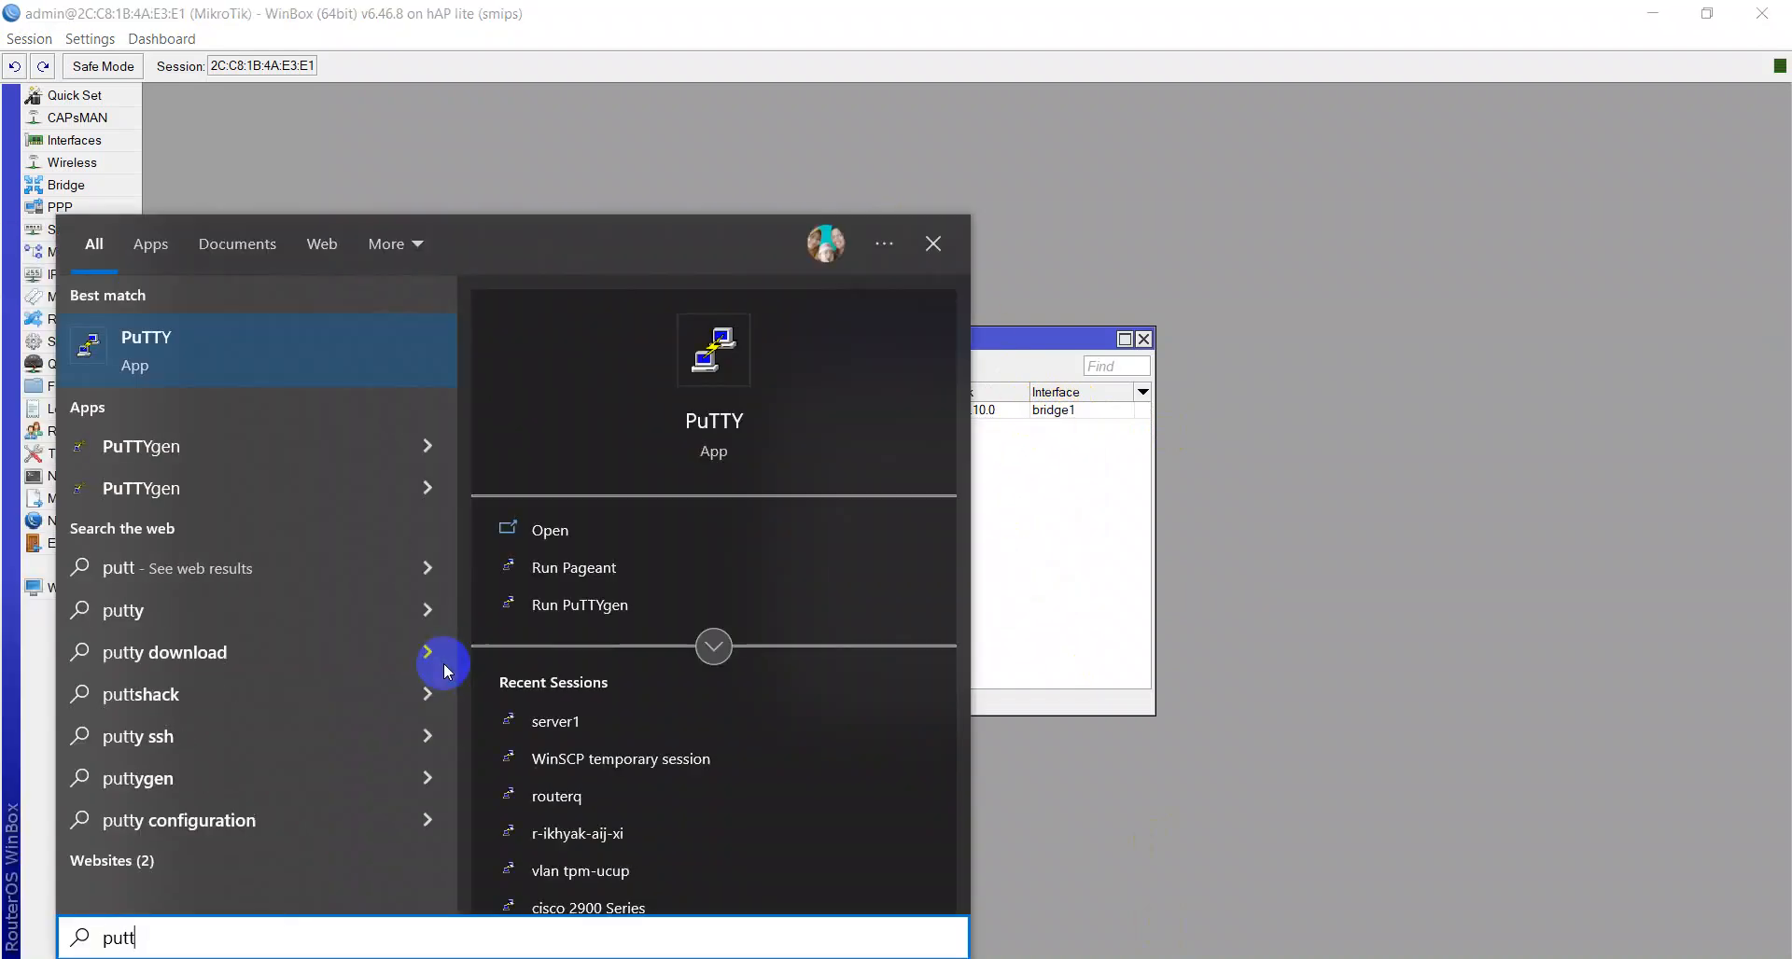
{"action": "key", "text": "Return"}
{"action": "scroll", "coordinate": [822, 578], "scroll_direction": "down", "scroll_amount": 3}
{"action": "double_click", "coordinate": [817, 600]}
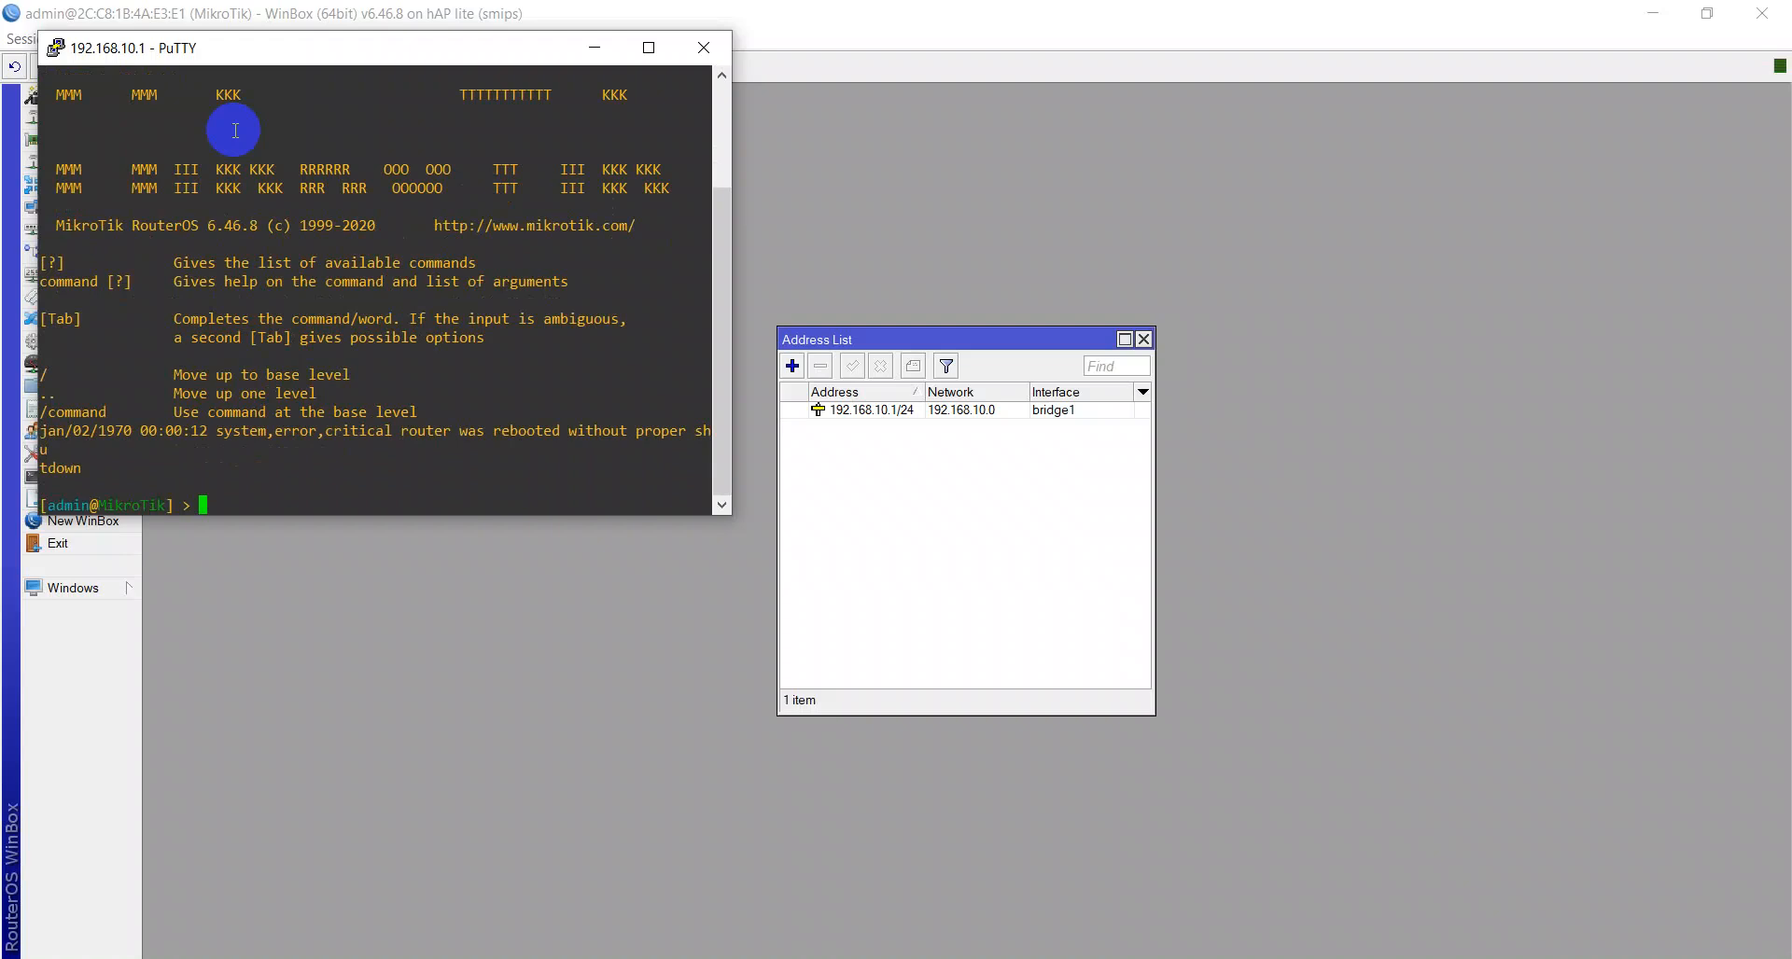
{"action": "left_click", "coordinate": [701, 47]}
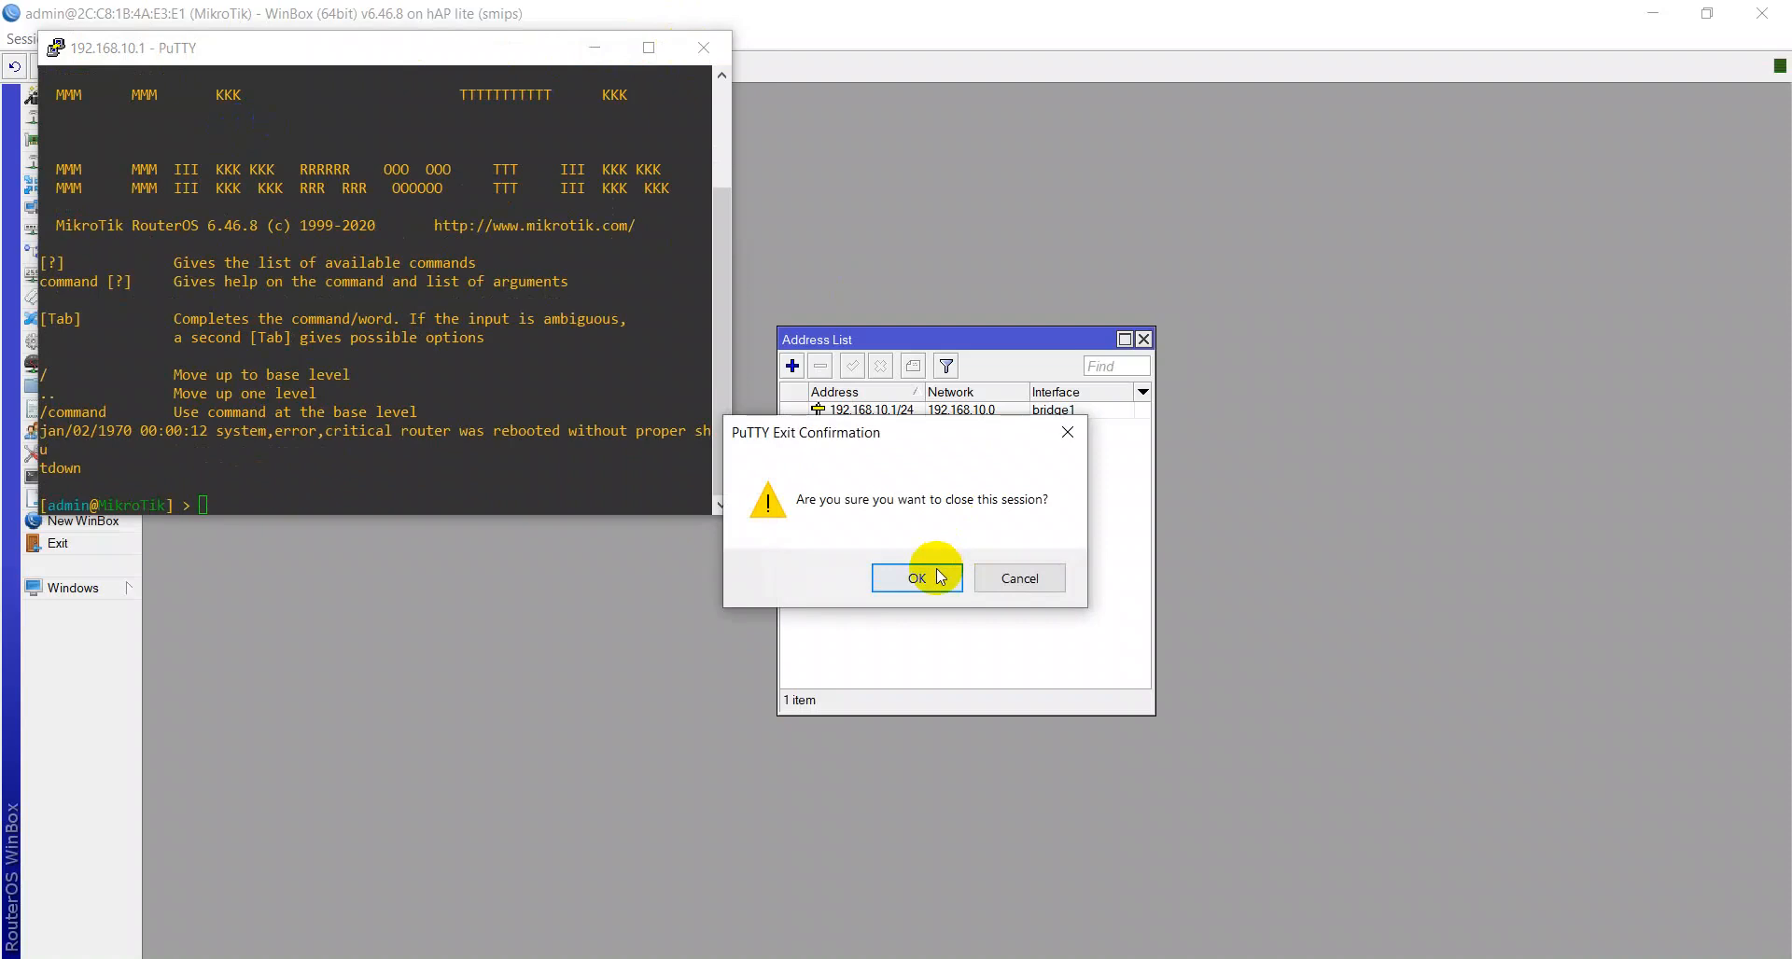
{"action": "left_click", "coordinate": [936, 574]}
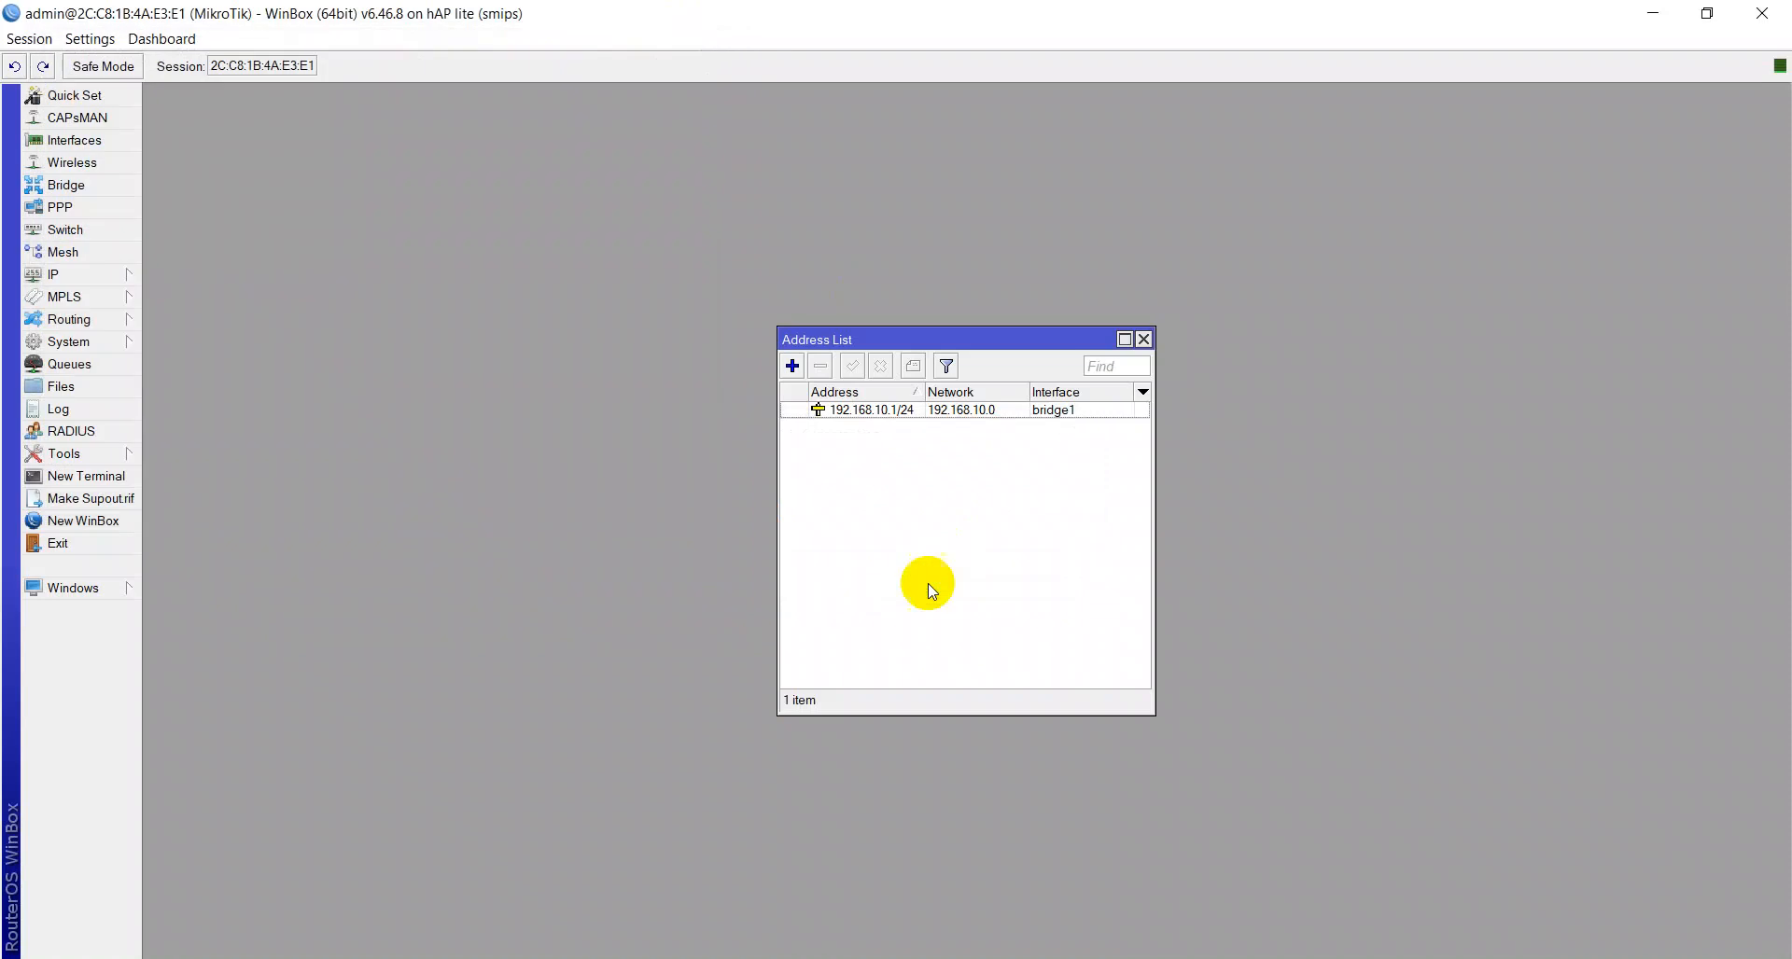
Close the address list and start the DHCP server setup with bridge1 as the server interface
{"action": "left_click", "coordinate": [1143, 338]}
{"action": "left_click", "coordinate": [39, 277]}
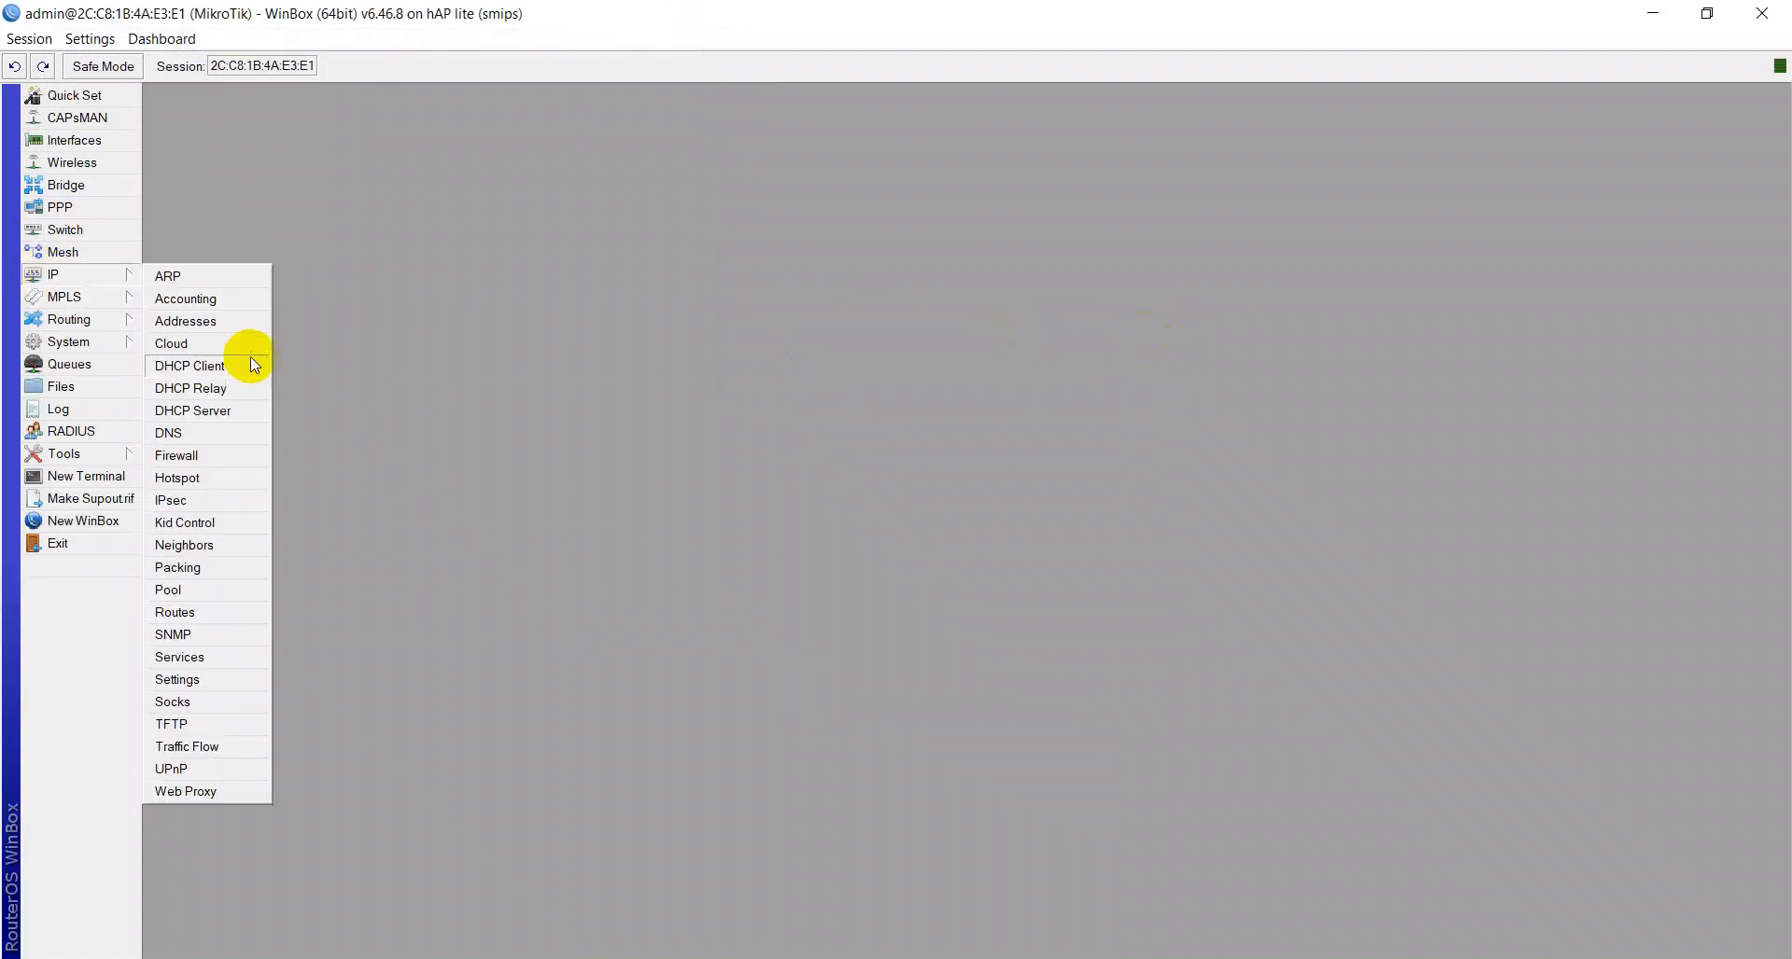
{"action": "left_click", "coordinate": [192, 411]}
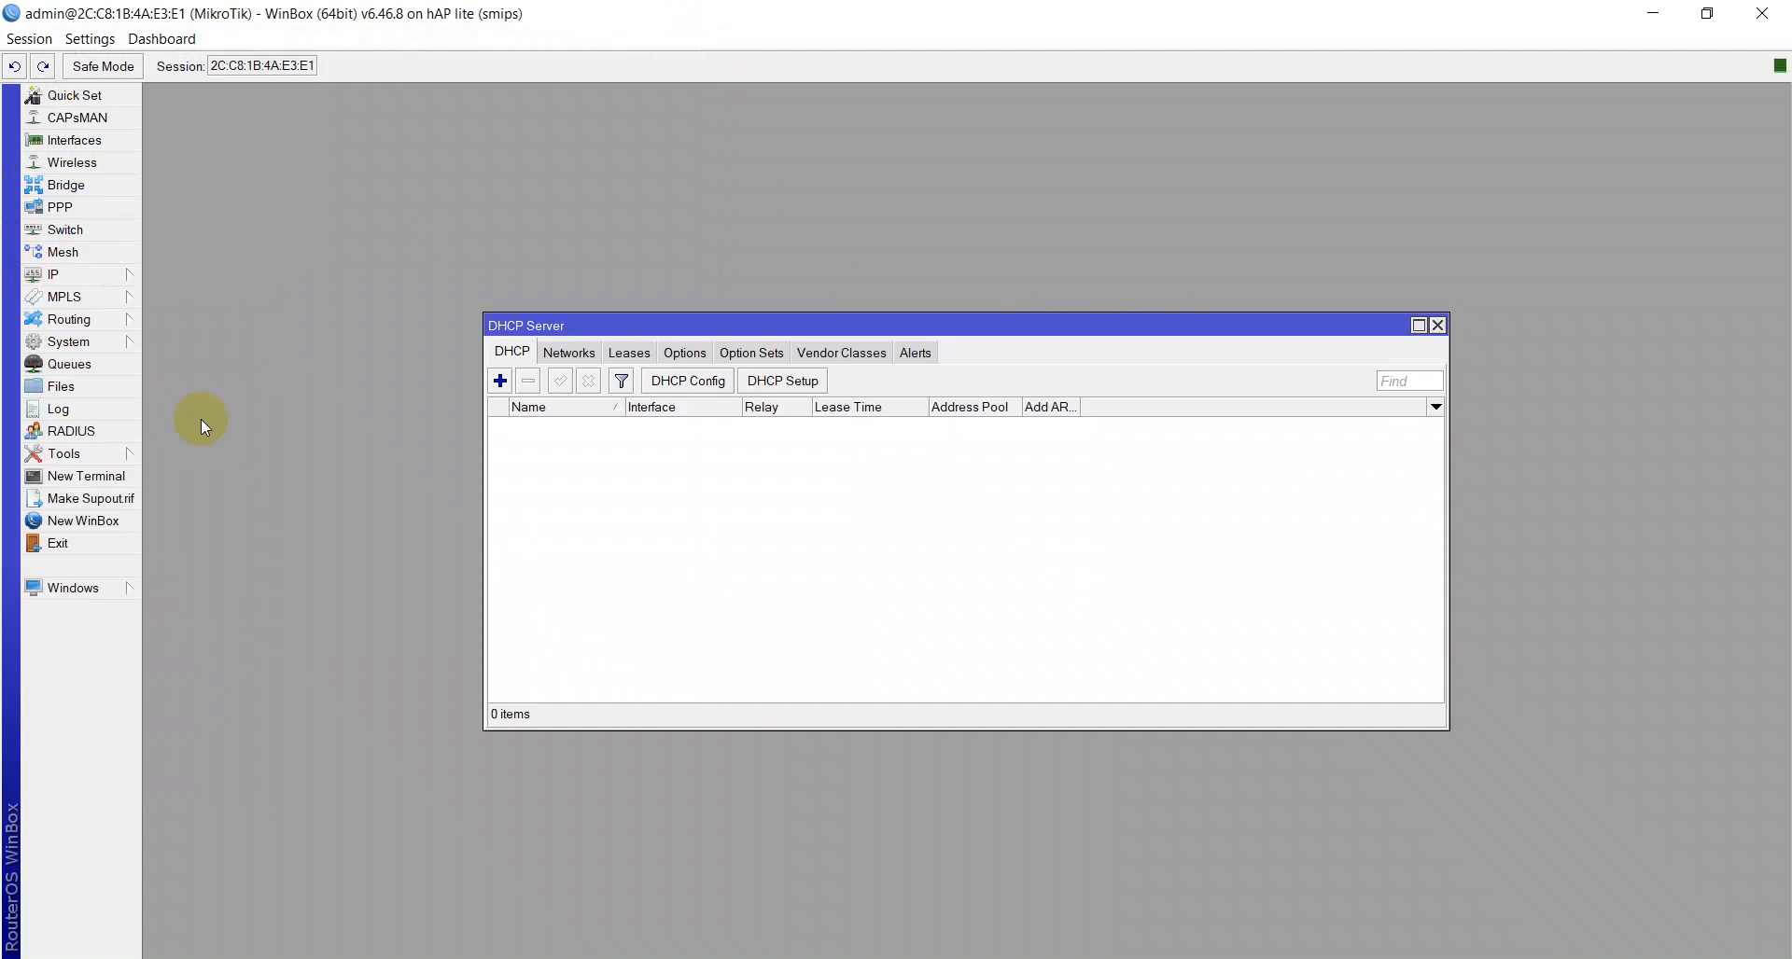
{"action": "left_click", "coordinate": [775, 382]}
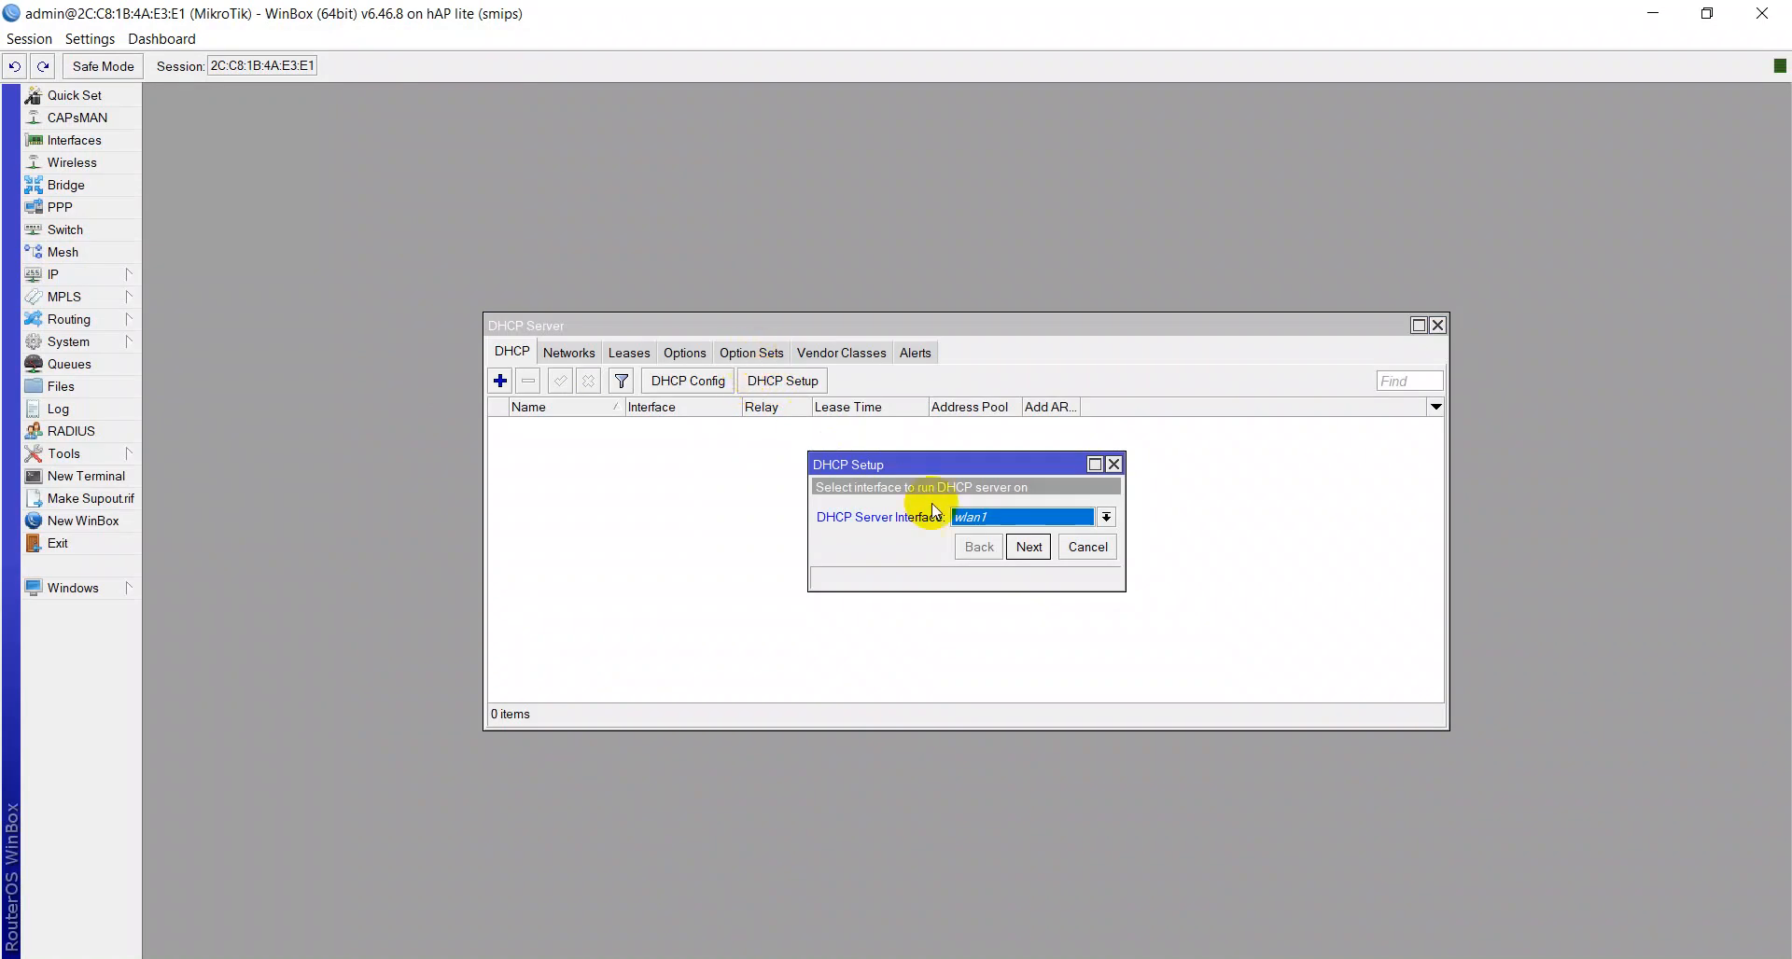
{"action": "left_click", "coordinate": [981, 519]}
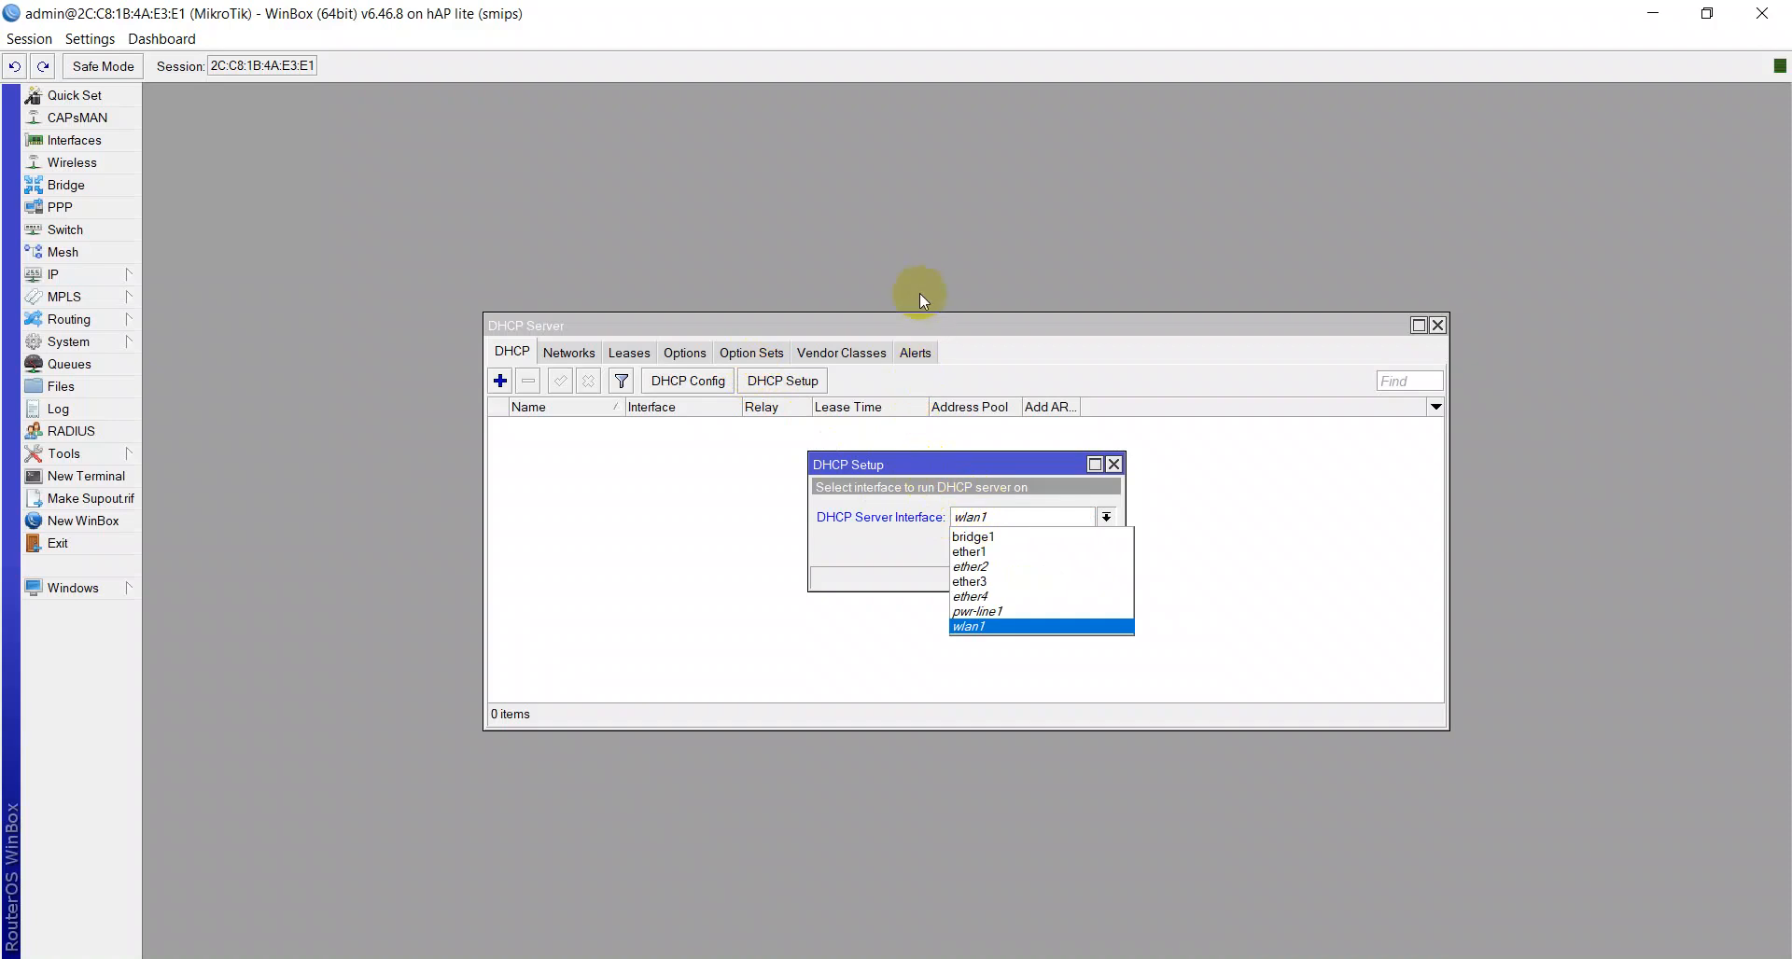
{"action": "left_click", "coordinate": [975, 538]}
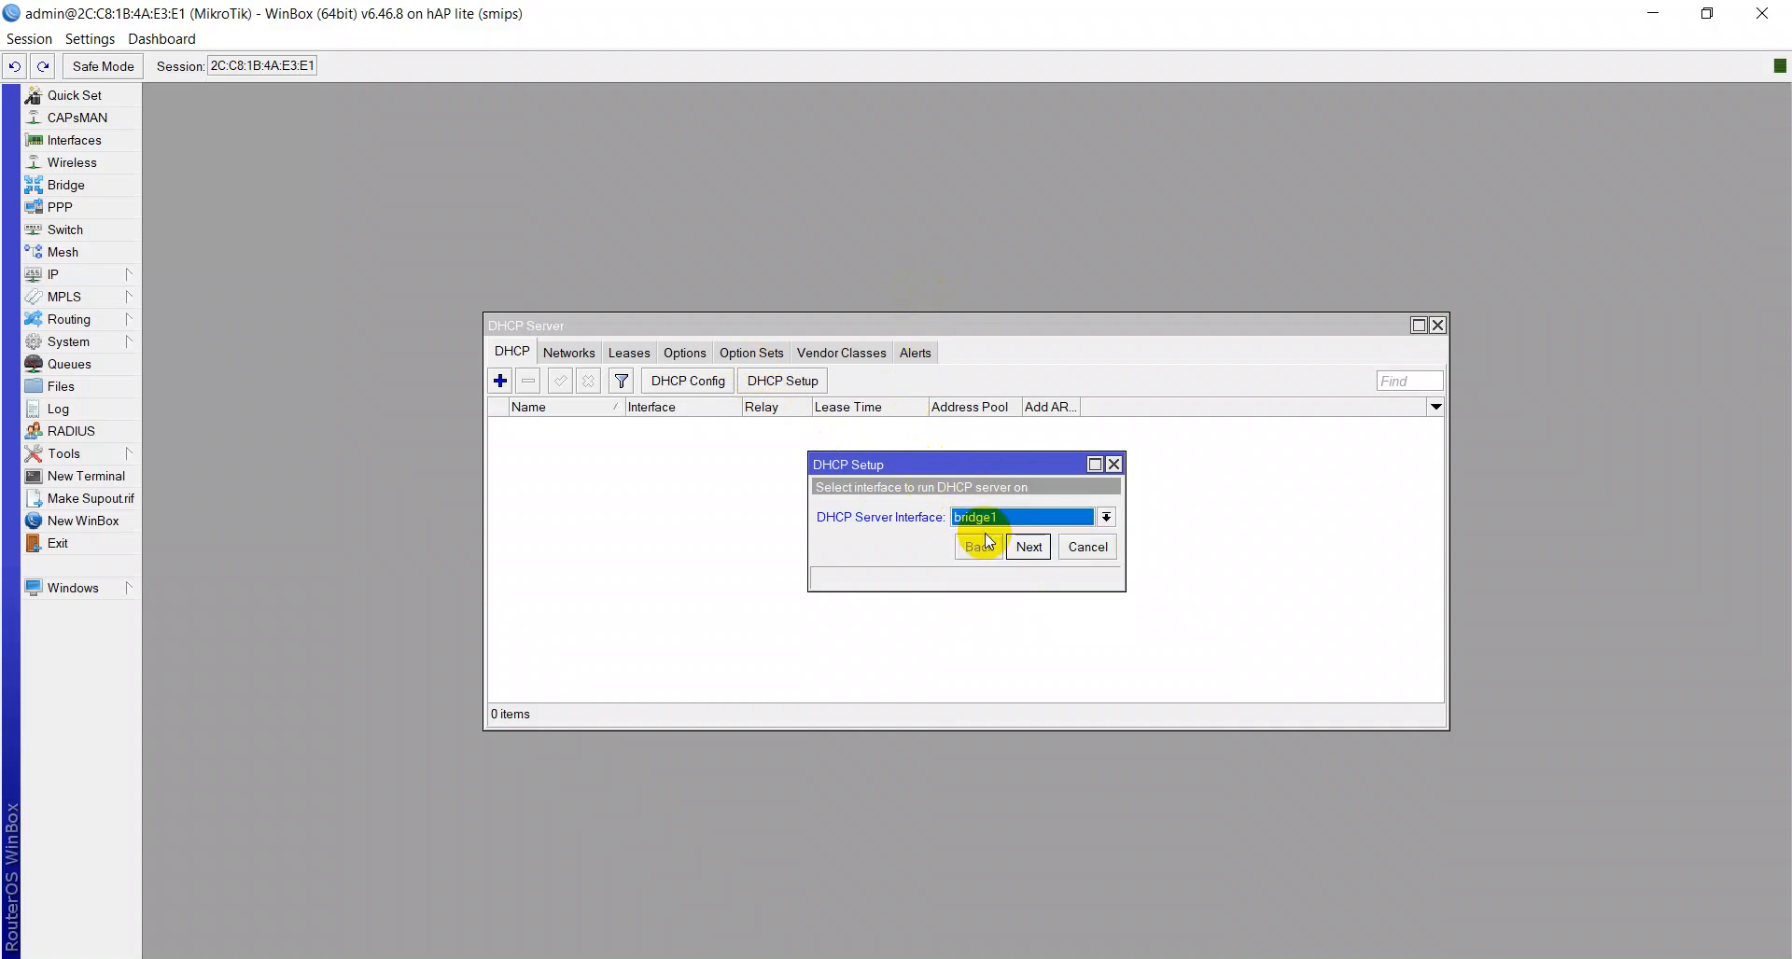
Complete the DHCP setup with gateway 192.168.10.1, address pool 192.168.10.2-192.168.10.254, no DNS server and a 00:10:00 lease time
{"action": "left_click", "coordinate": [1034, 553]}
{"action": "left_click", "coordinate": [1034, 554]}
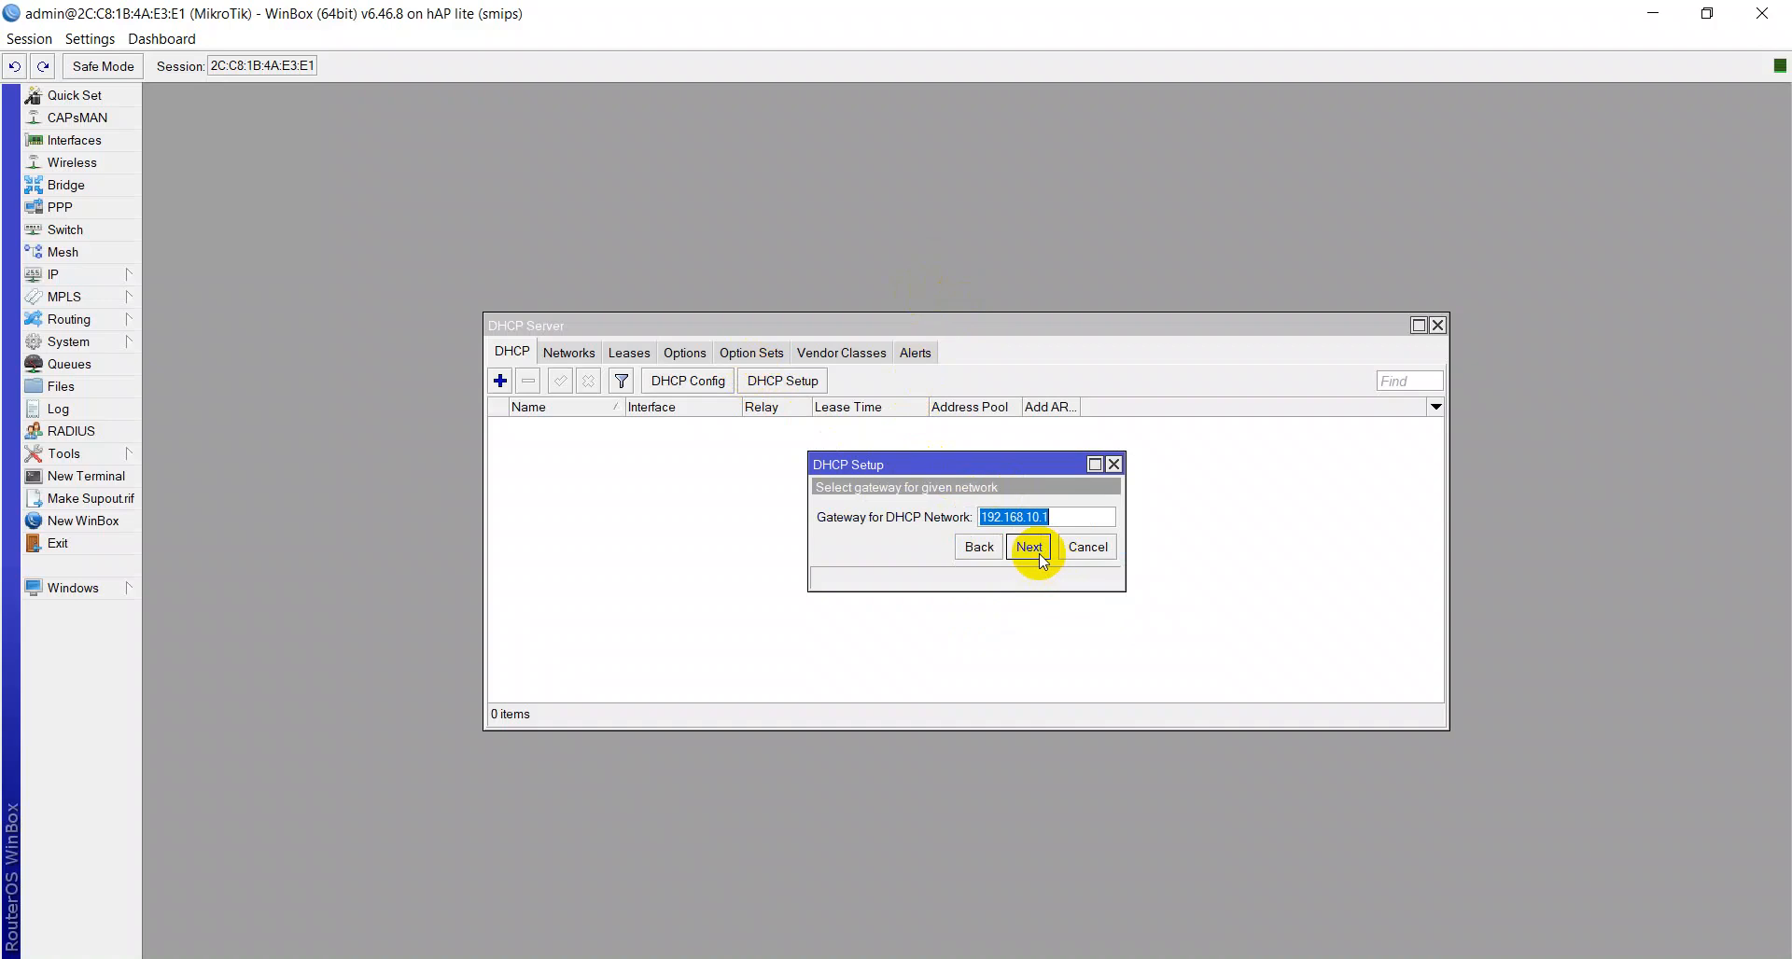
{"action": "left_click", "coordinate": [1030, 548]}
{"action": "left_click_drag", "start_coordinate": [1126, 520], "coordinate": [1473, 520]}
{"action": "left_click", "coordinate": [1213, 515]}
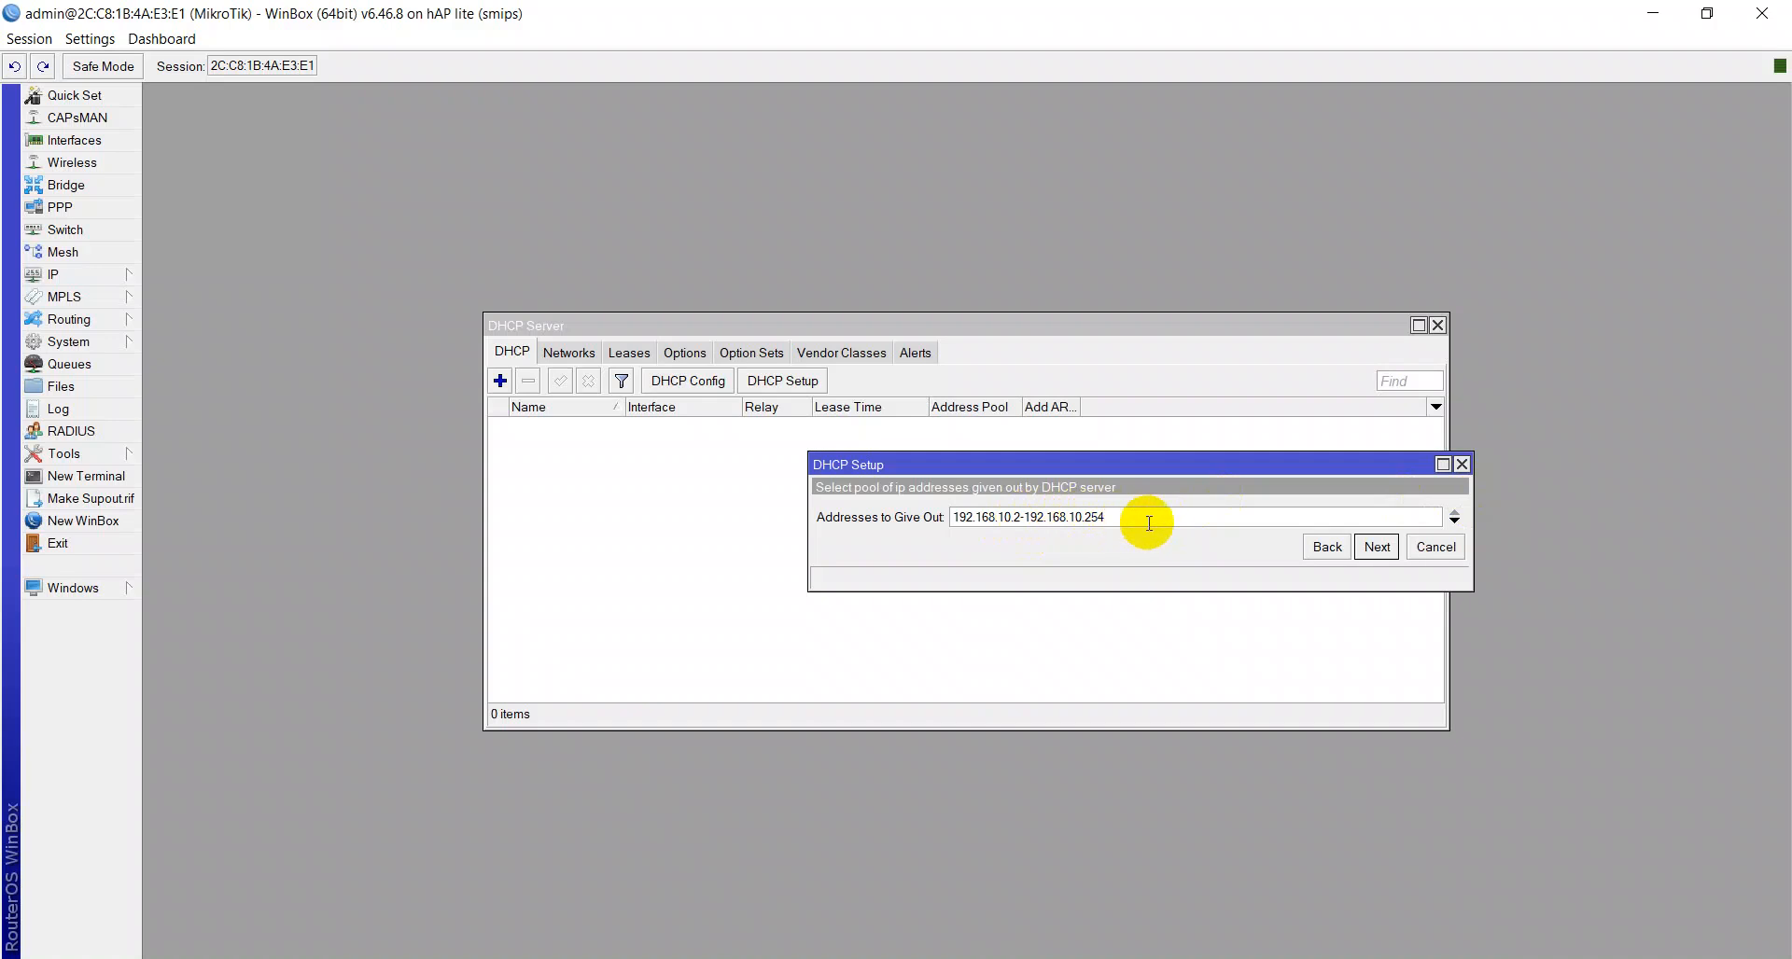
{"action": "left_click", "coordinate": [1377, 546]}
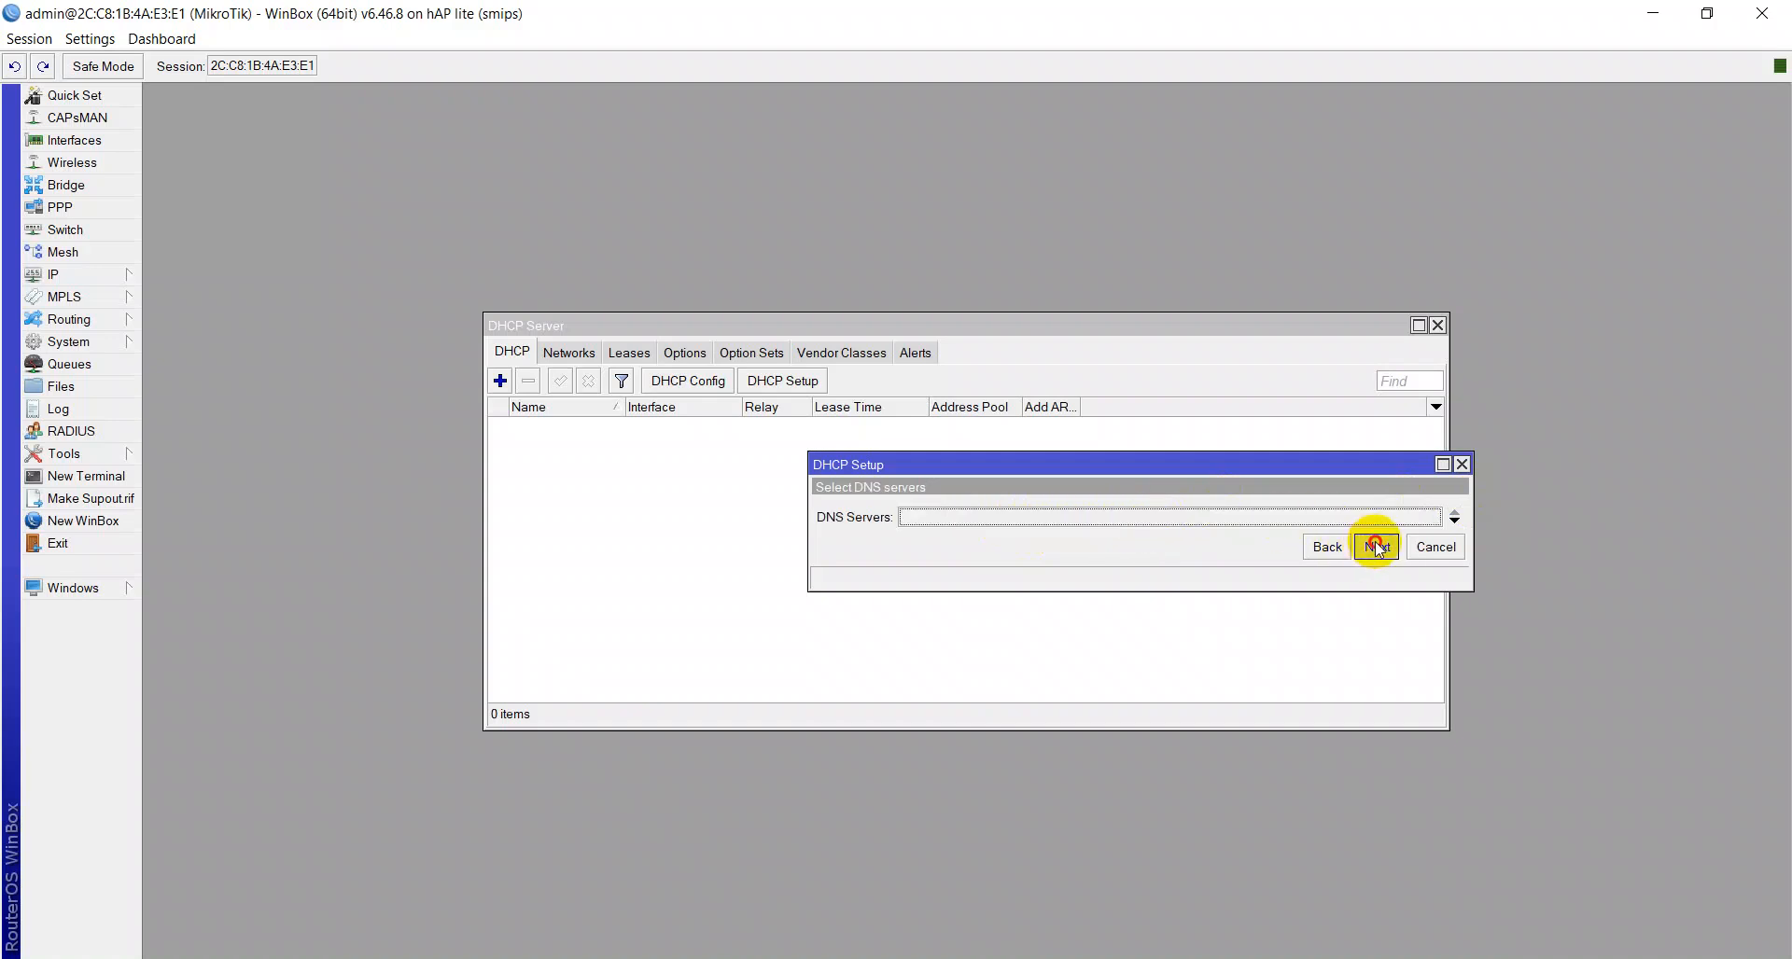
{"action": "left_click", "coordinate": [1377, 547]}
{"action": "left_click", "coordinate": [1376, 547]}
{"action": "left_click", "coordinate": [976, 511]}
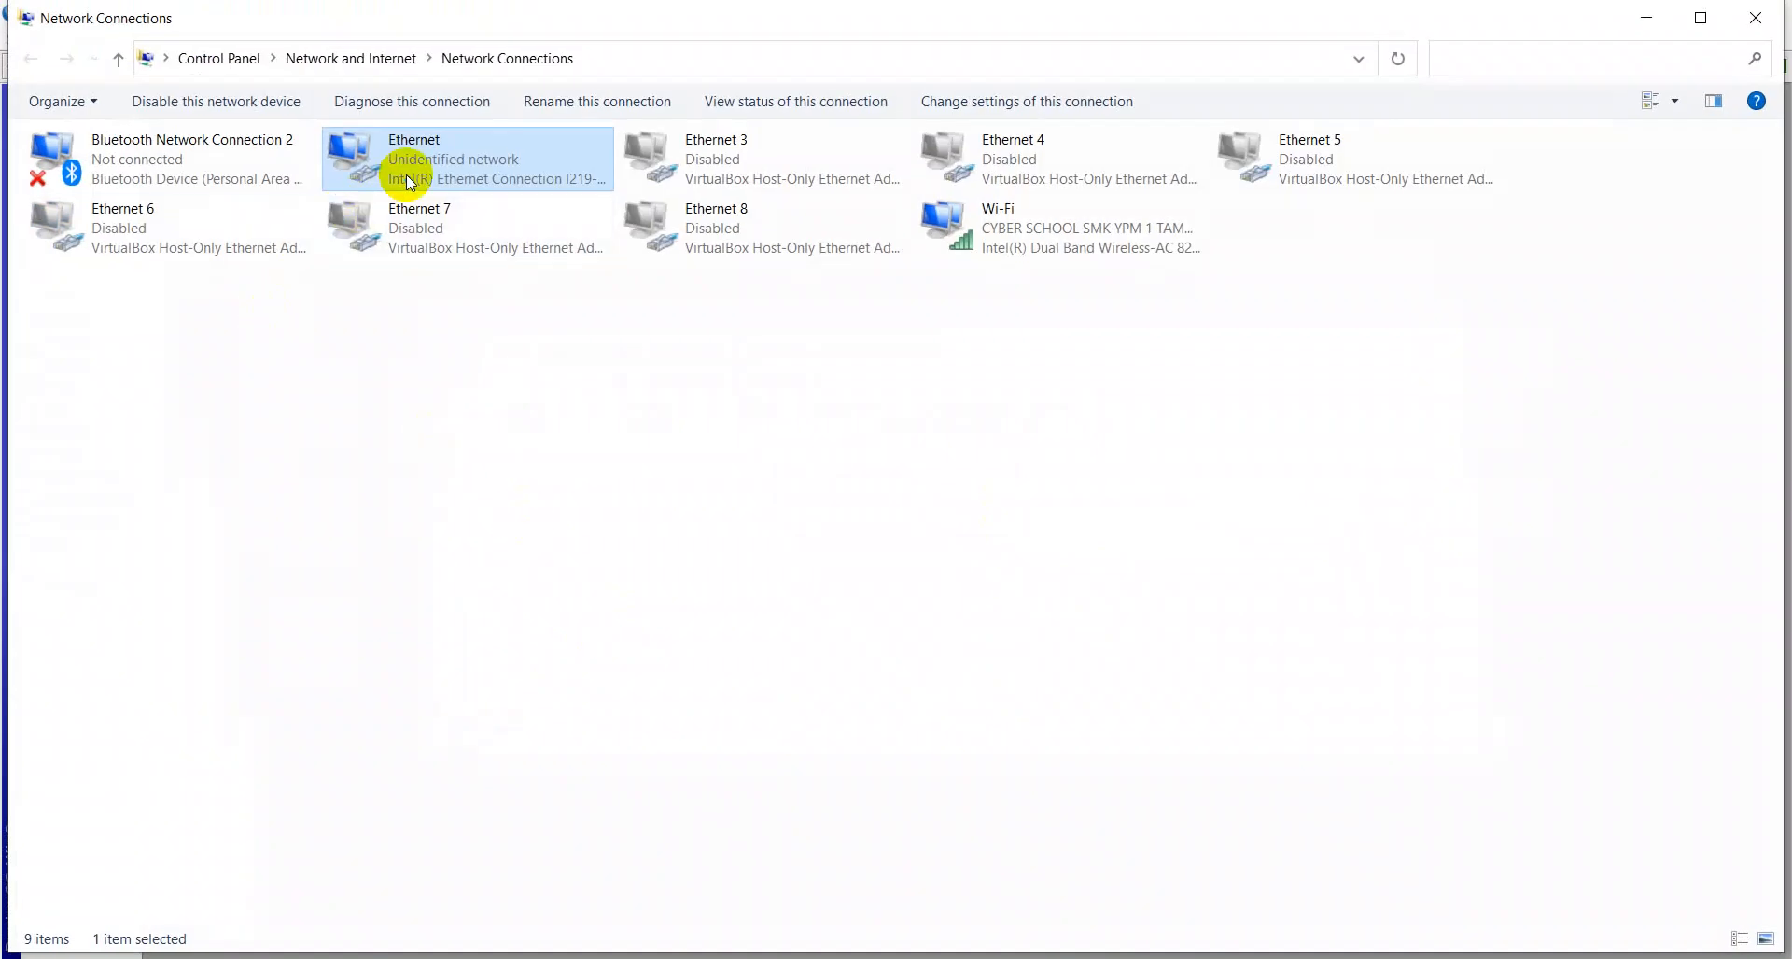
{"action": "right_click", "coordinate": [407, 176]}
{"action": "left_click", "coordinate": [470, 398]}
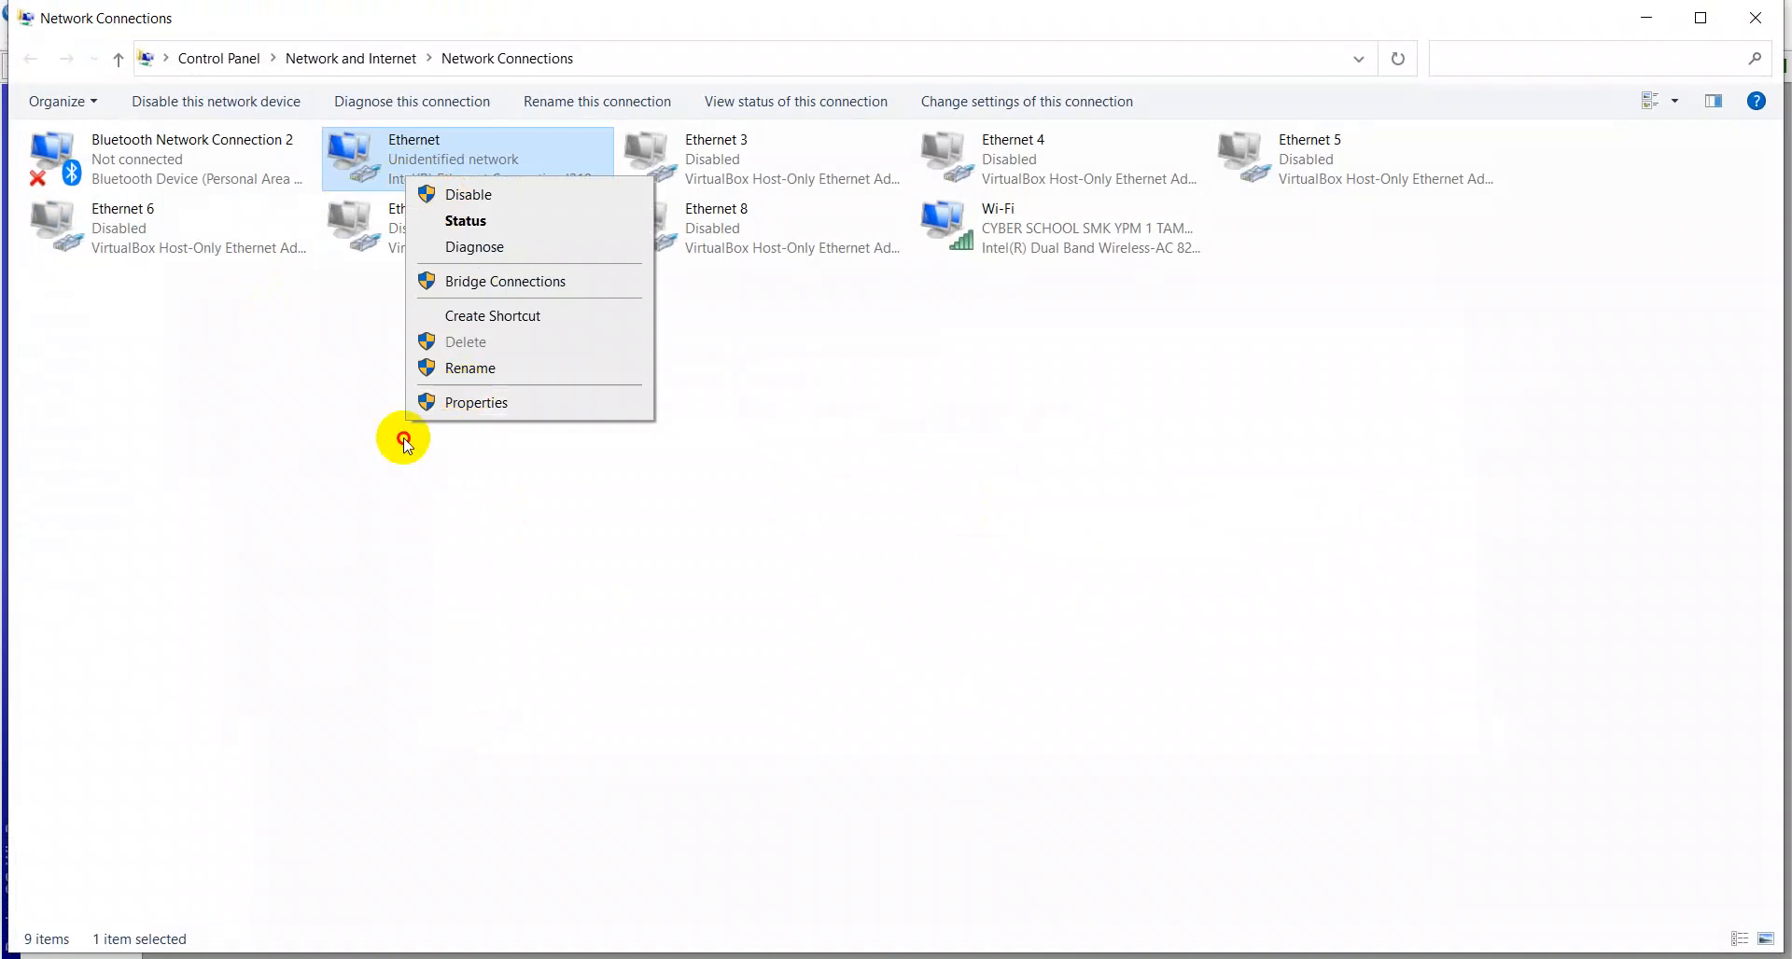
{"action": "left_click", "coordinate": [340, 479]}
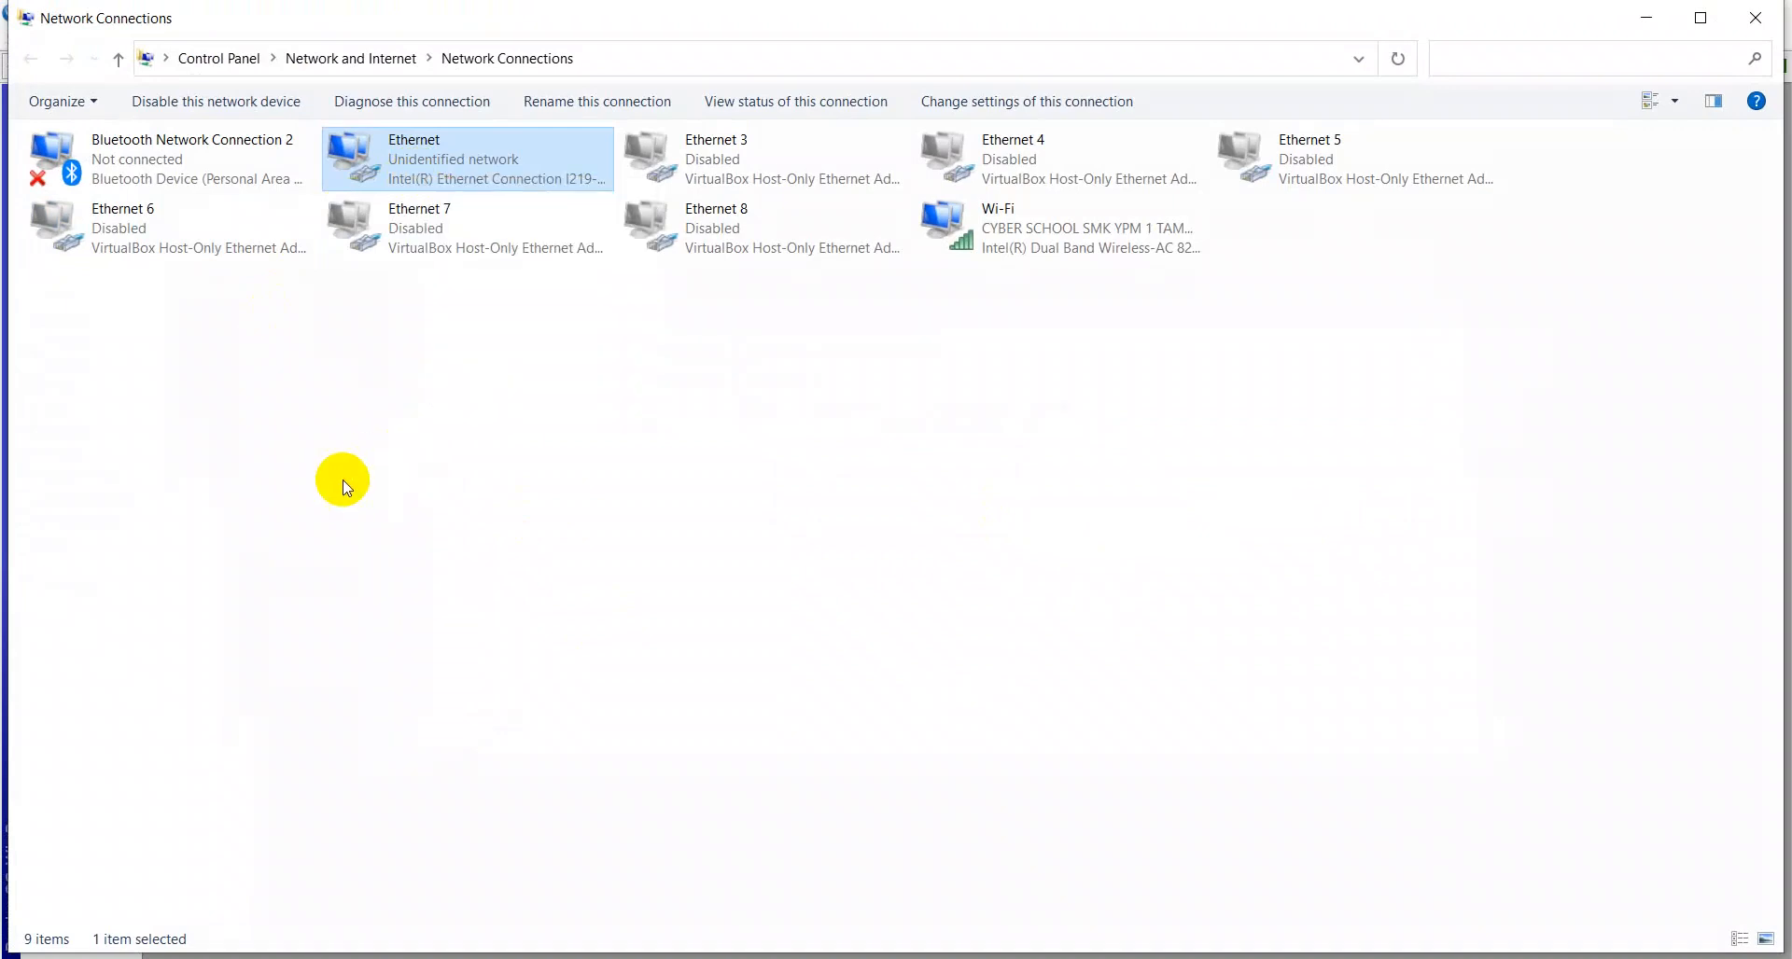
In Windows Network Connections, set the Ethernet adapter's IPv4 and DNS addresses to automatic and allow the PC to be discoverable on the network
{"action": "right_click", "coordinate": [461, 166]}
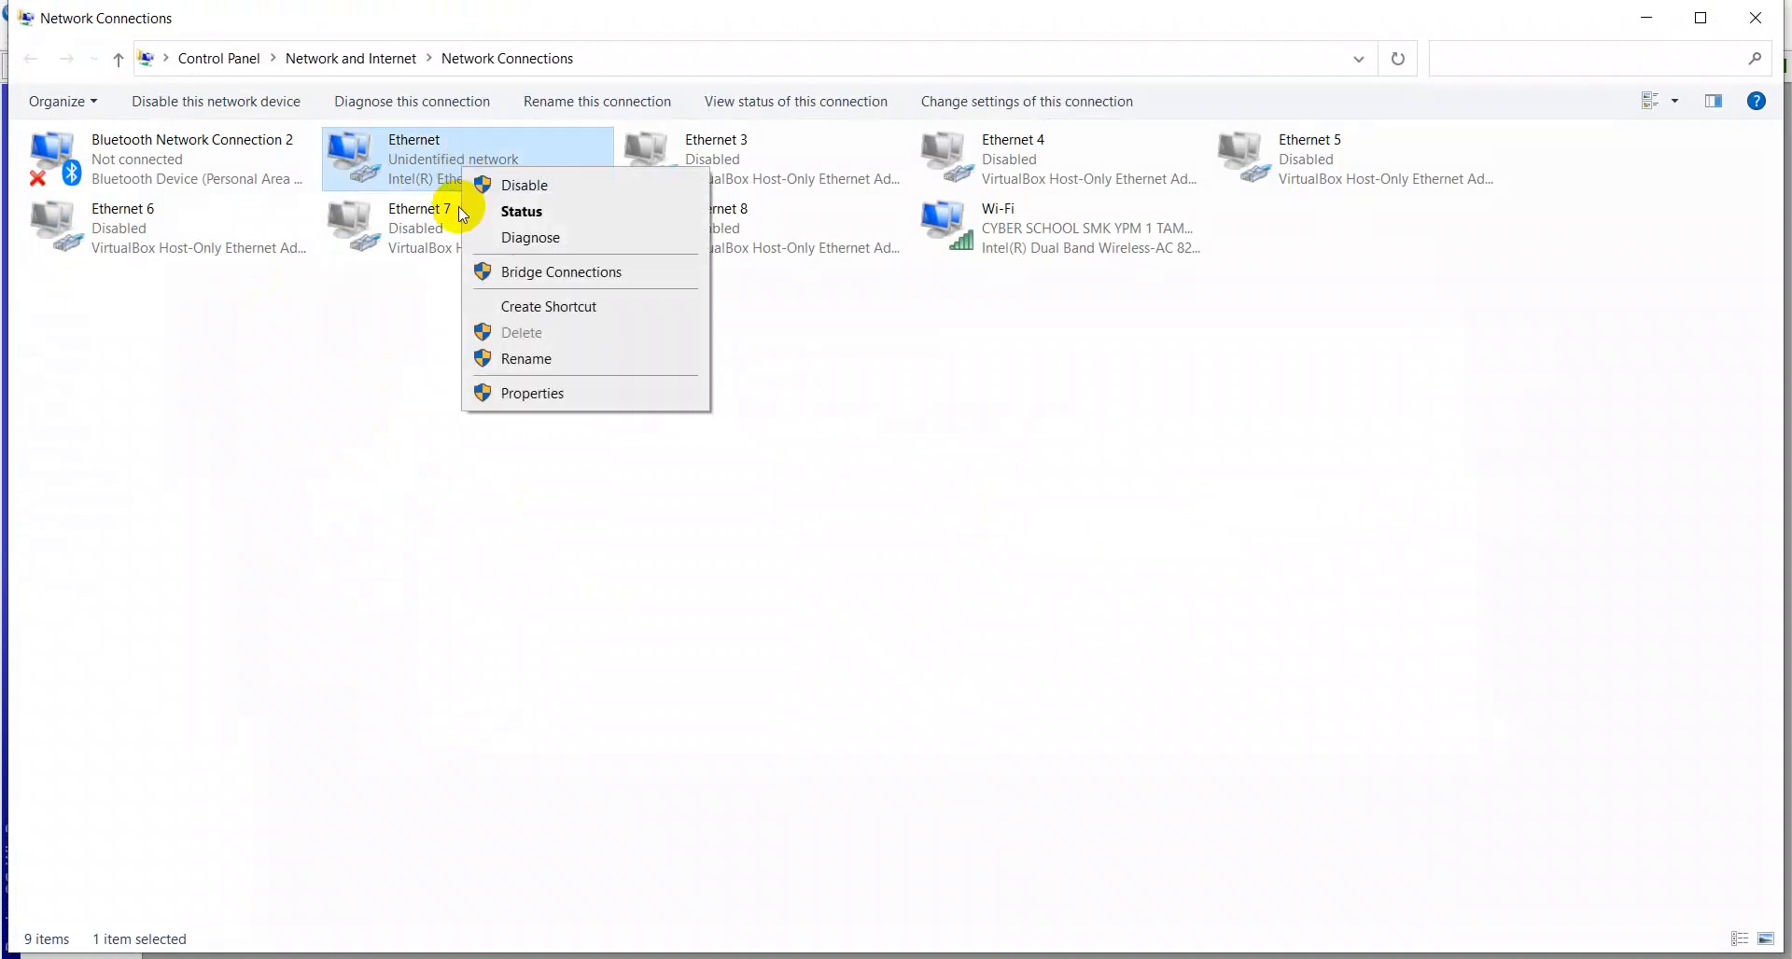
{"action": "left_click", "coordinate": [494, 396]}
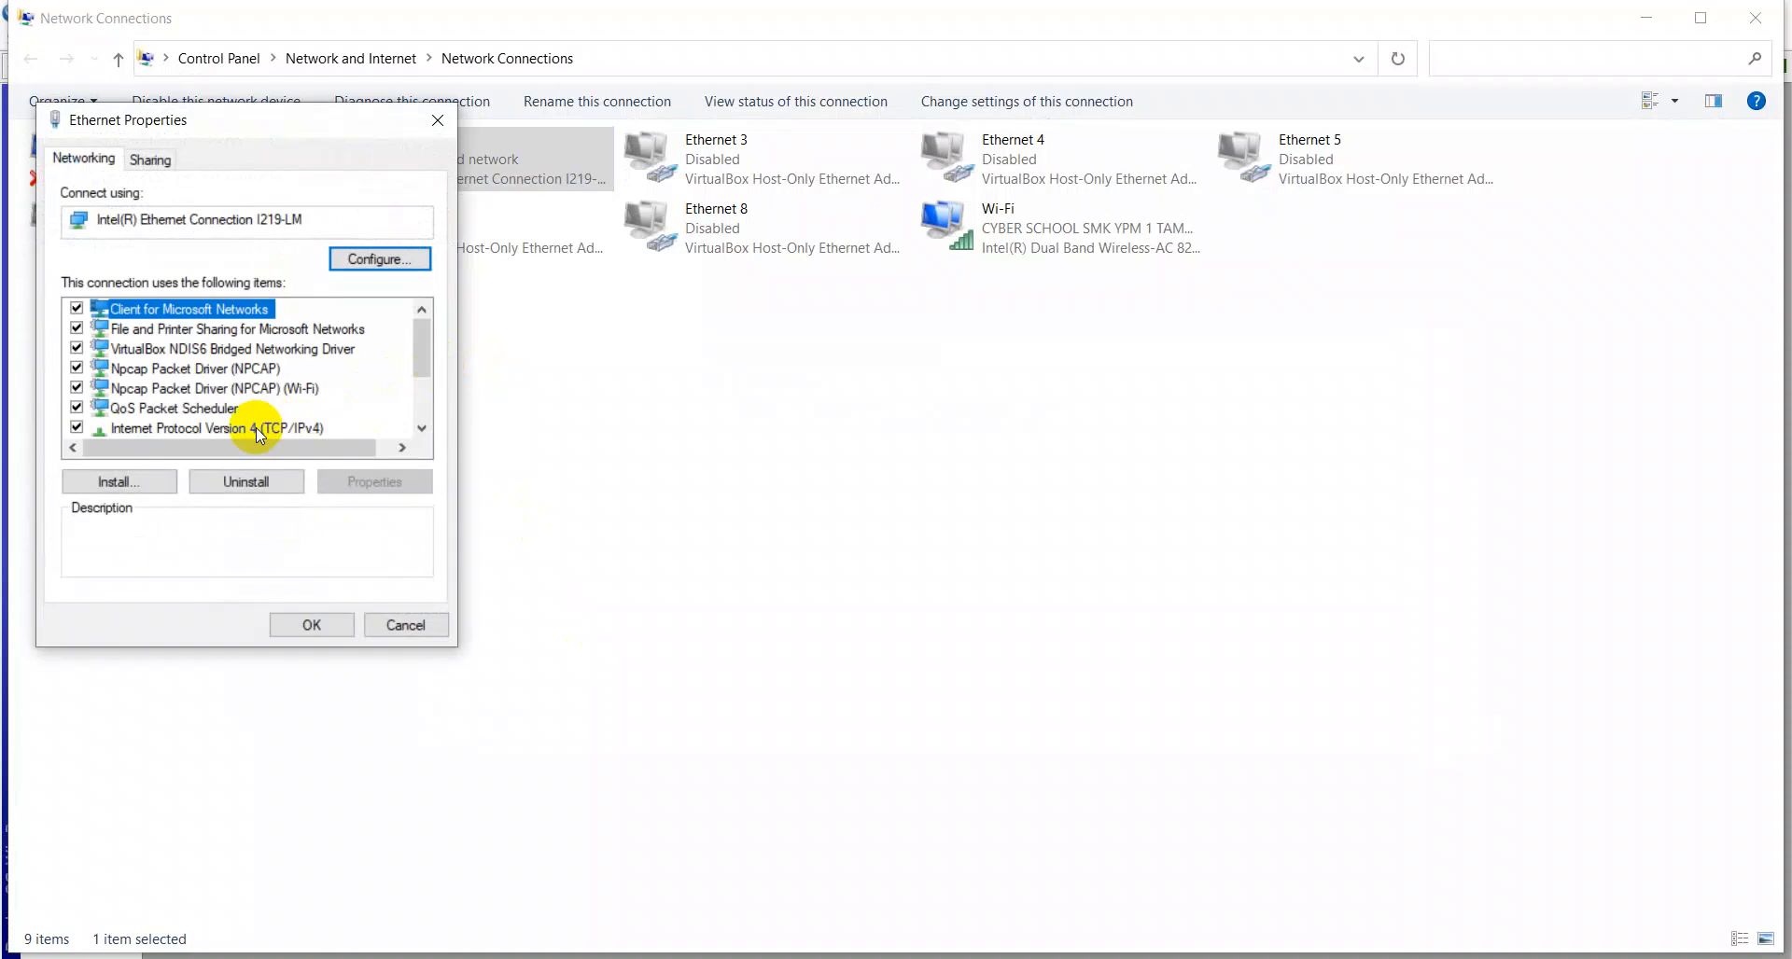
{"action": "double_click", "coordinate": [271, 418]}
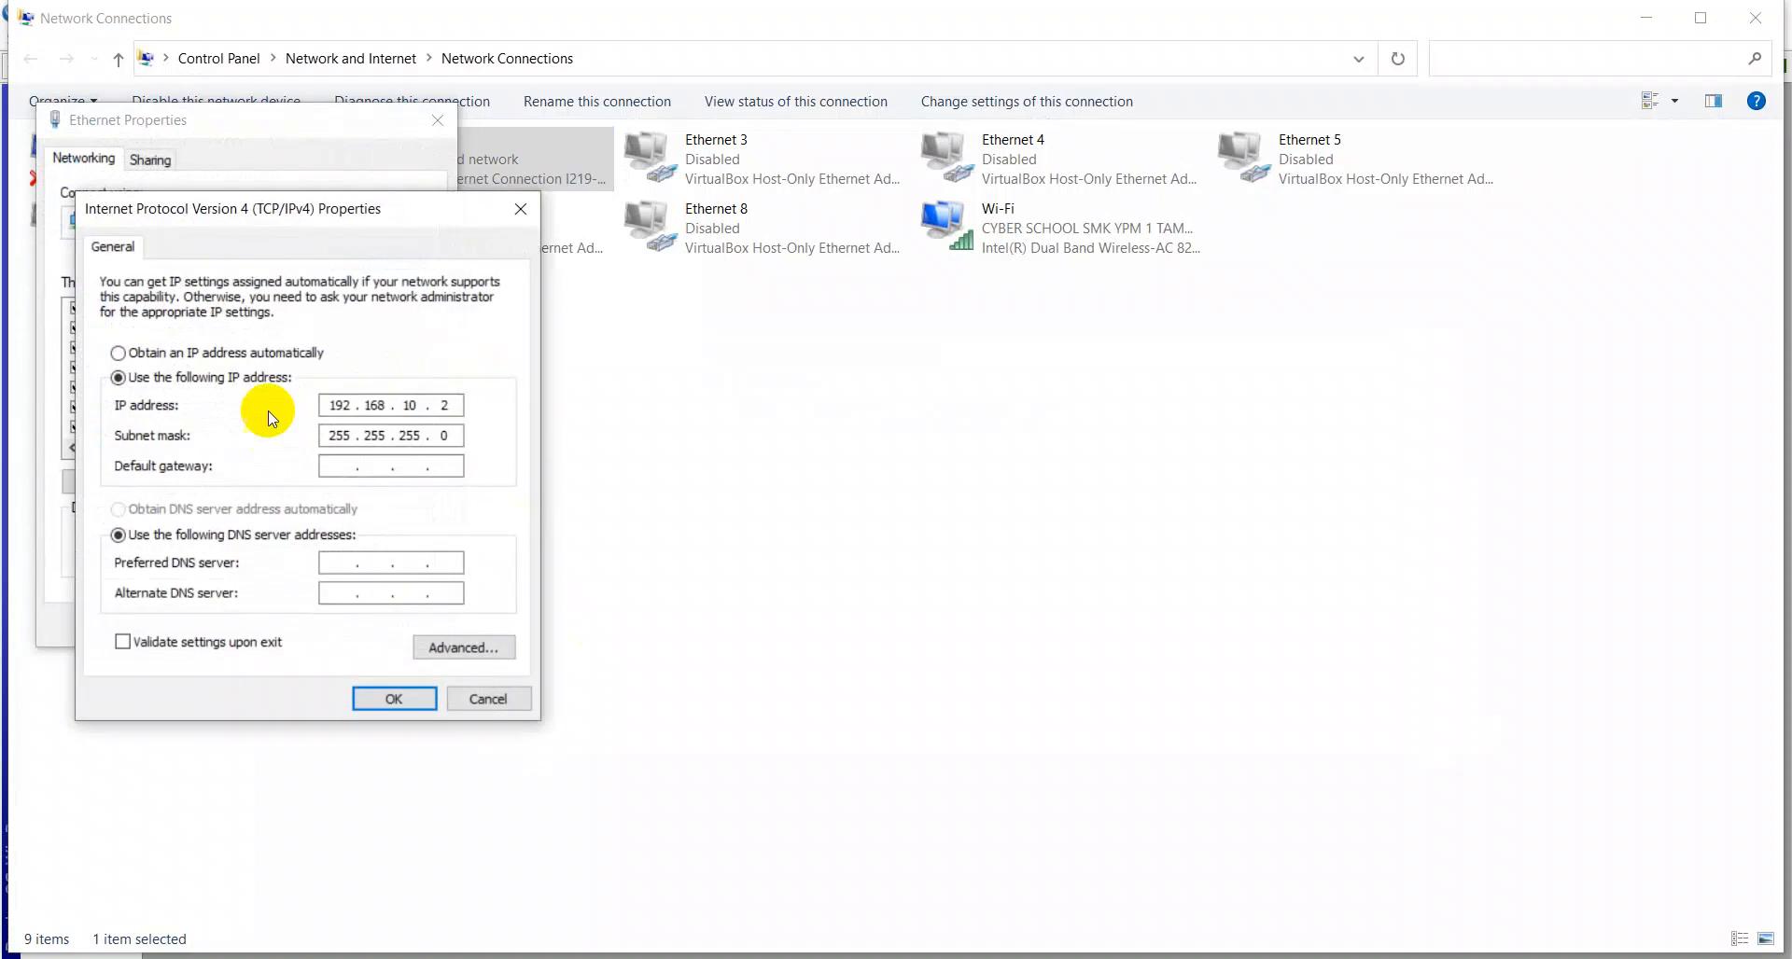
{"action": "left_click", "coordinate": [292, 359]}
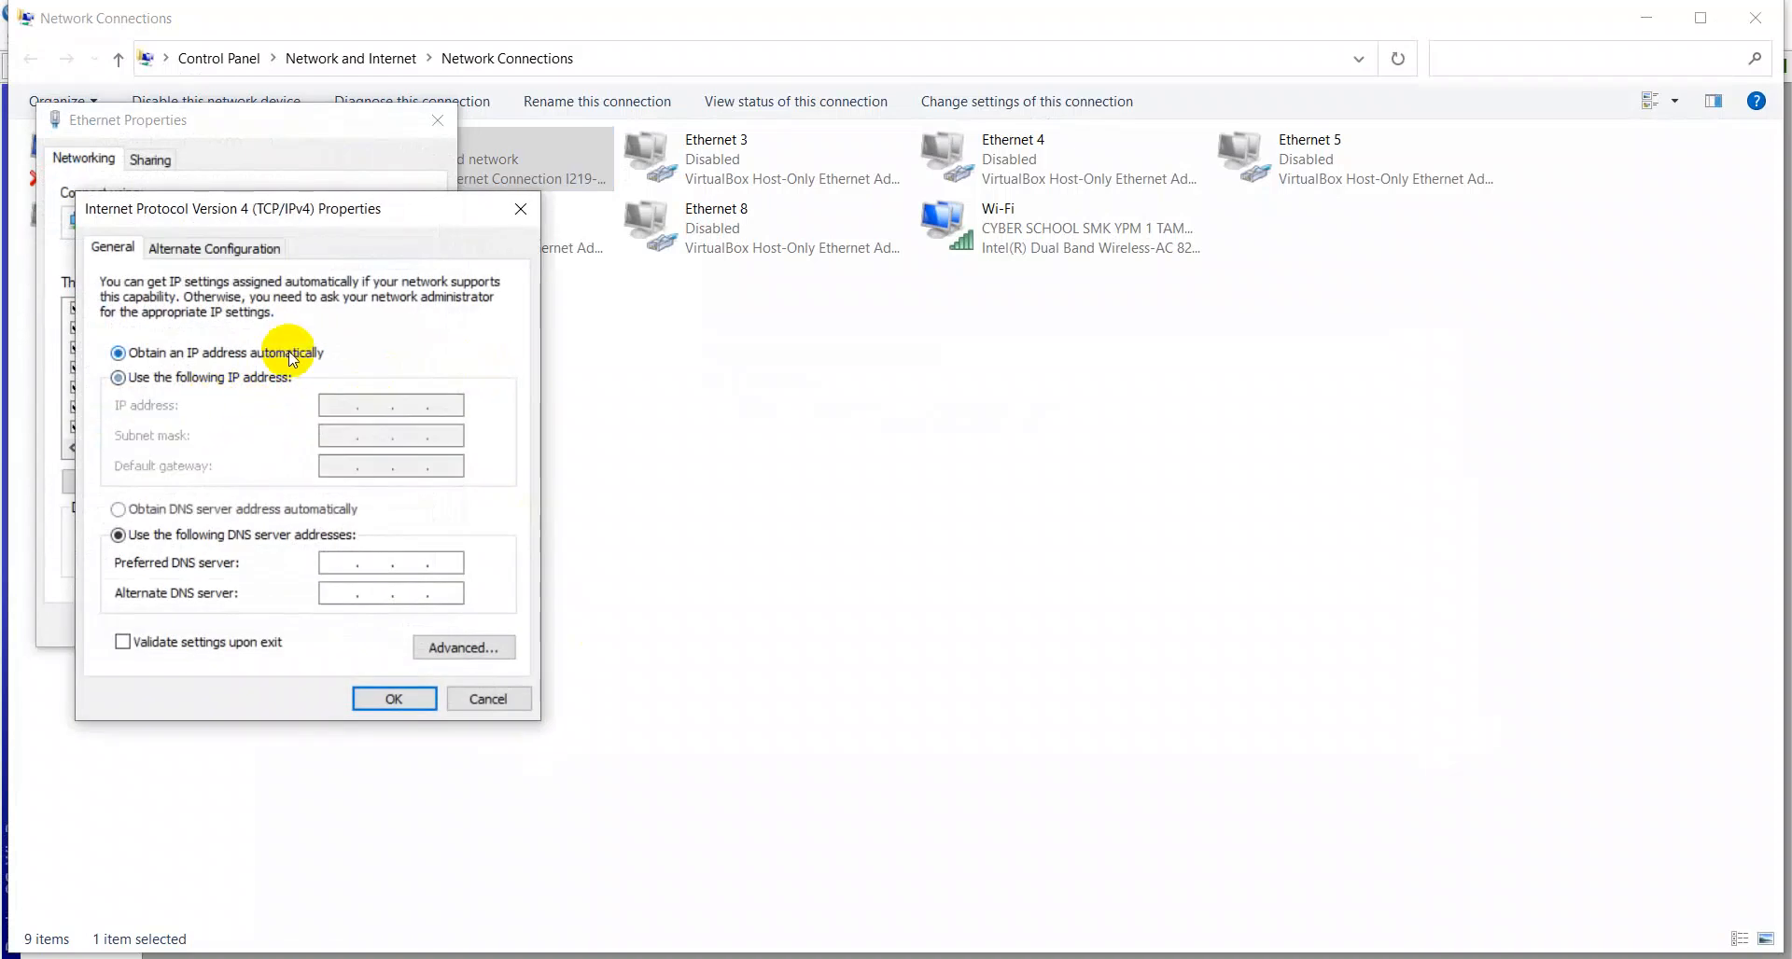
{"action": "left_click", "coordinate": [173, 512]}
{"action": "left_click", "coordinate": [366, 692]}
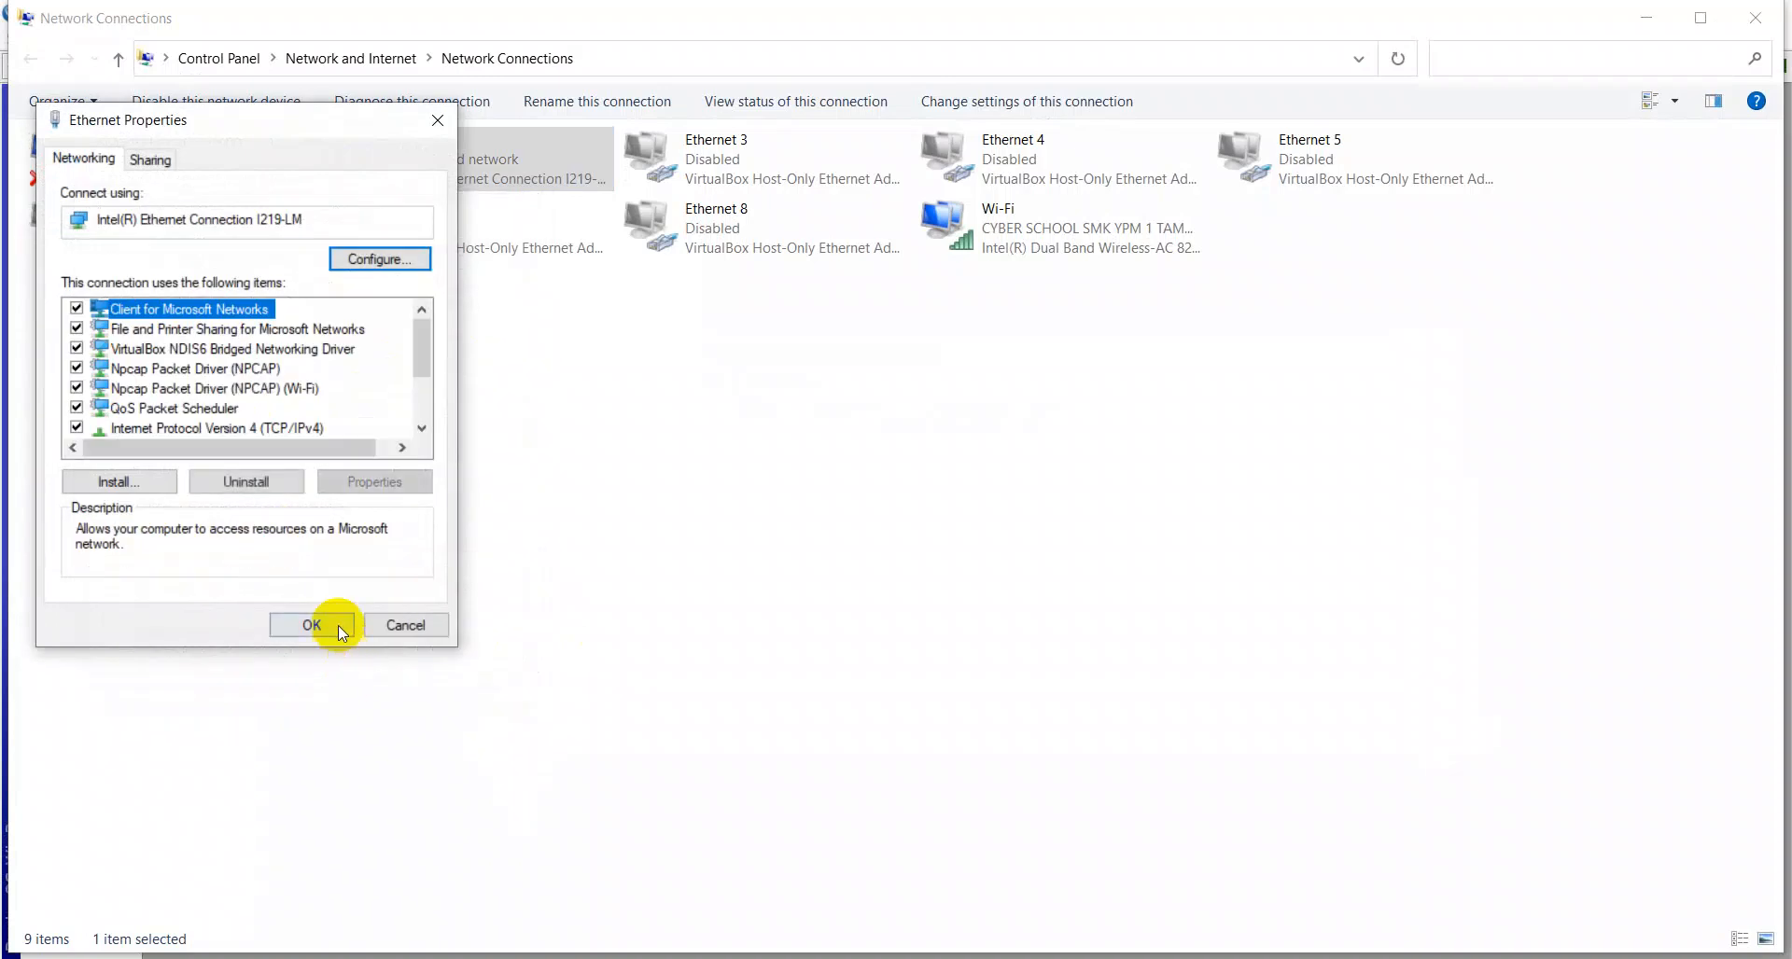
{"action": "left_click", "coordinate": [312, 625]}
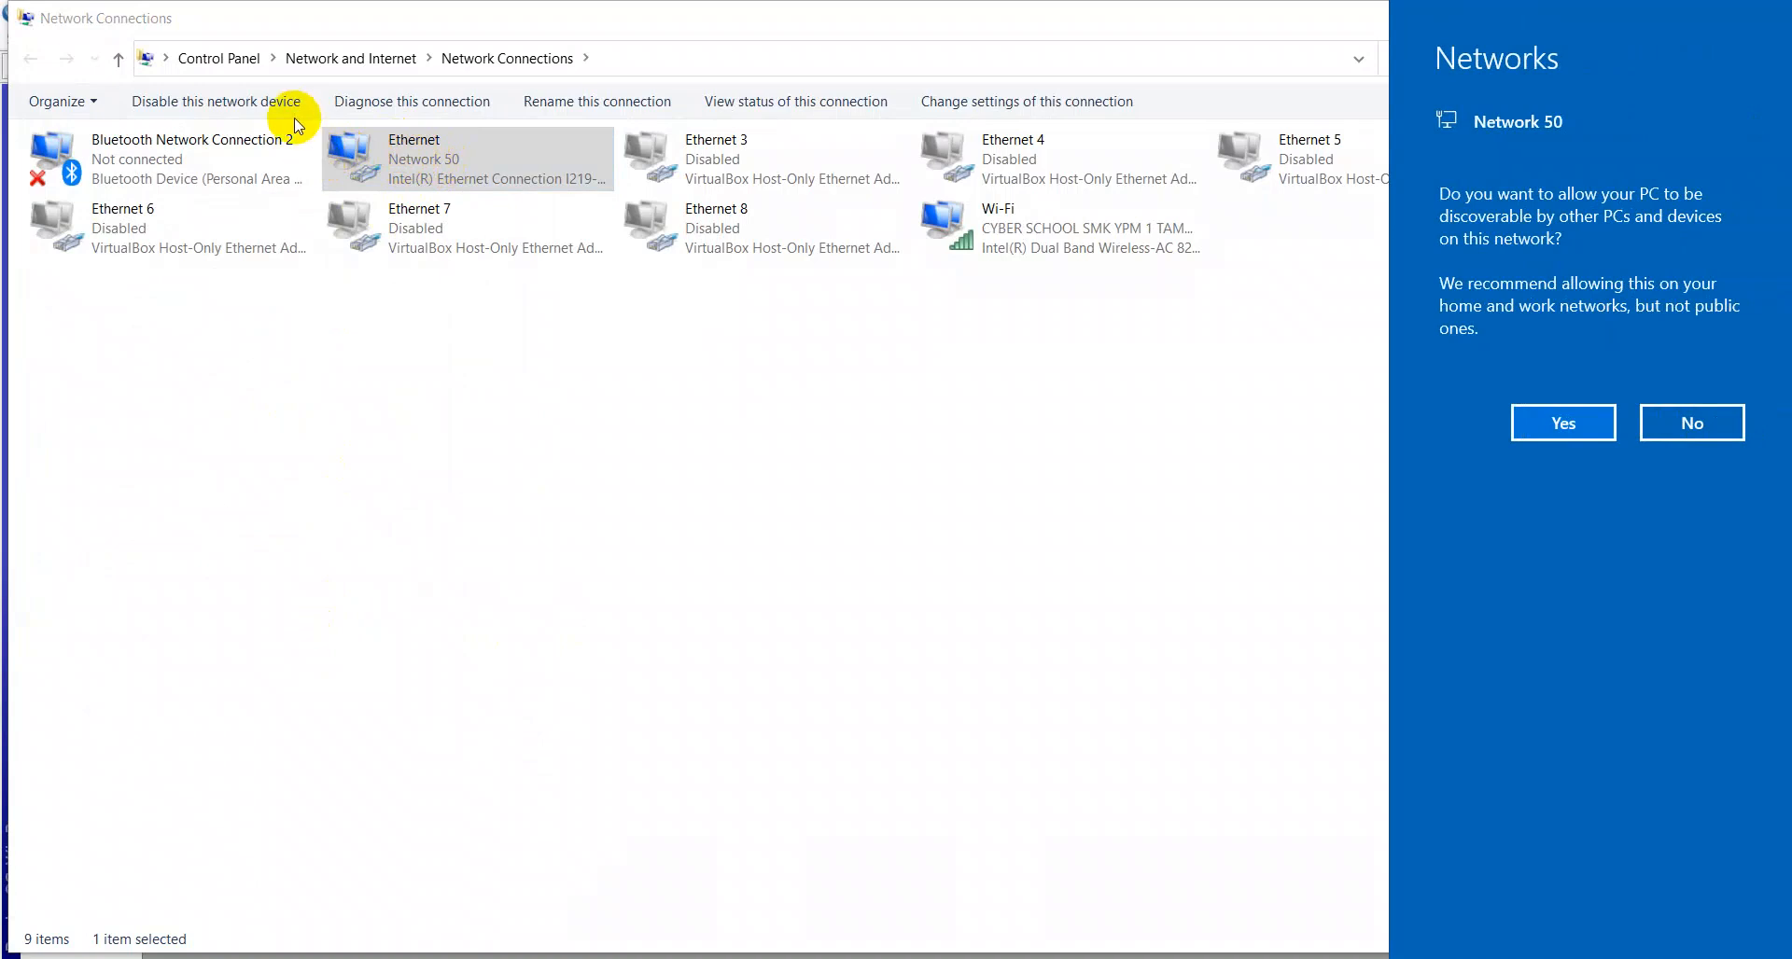
{"action": "left_click", "coordinate": [1563, 423]}
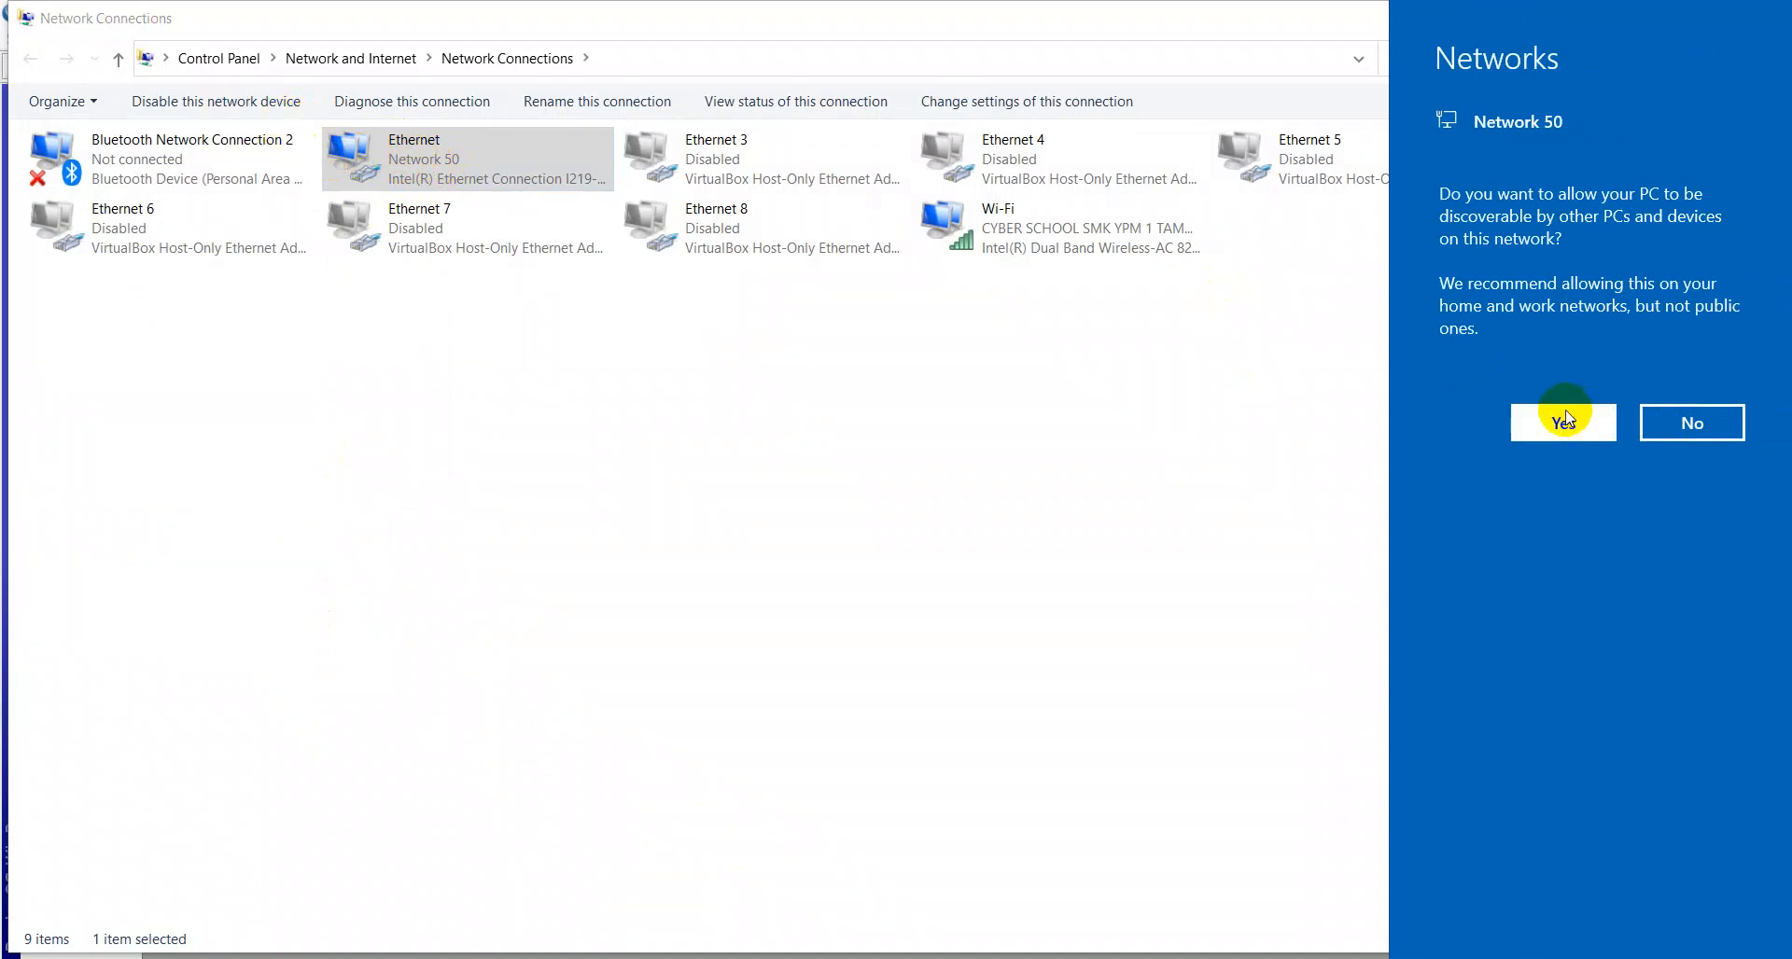
Check the Ethernet adapter's connection details for its DHCP-assigned address, gateway and DHCP server, and close the status windows
{"action": "right_click", "coordinate": [437, 155]}
{"action": "left_click", "coordinate": [462, 196]}
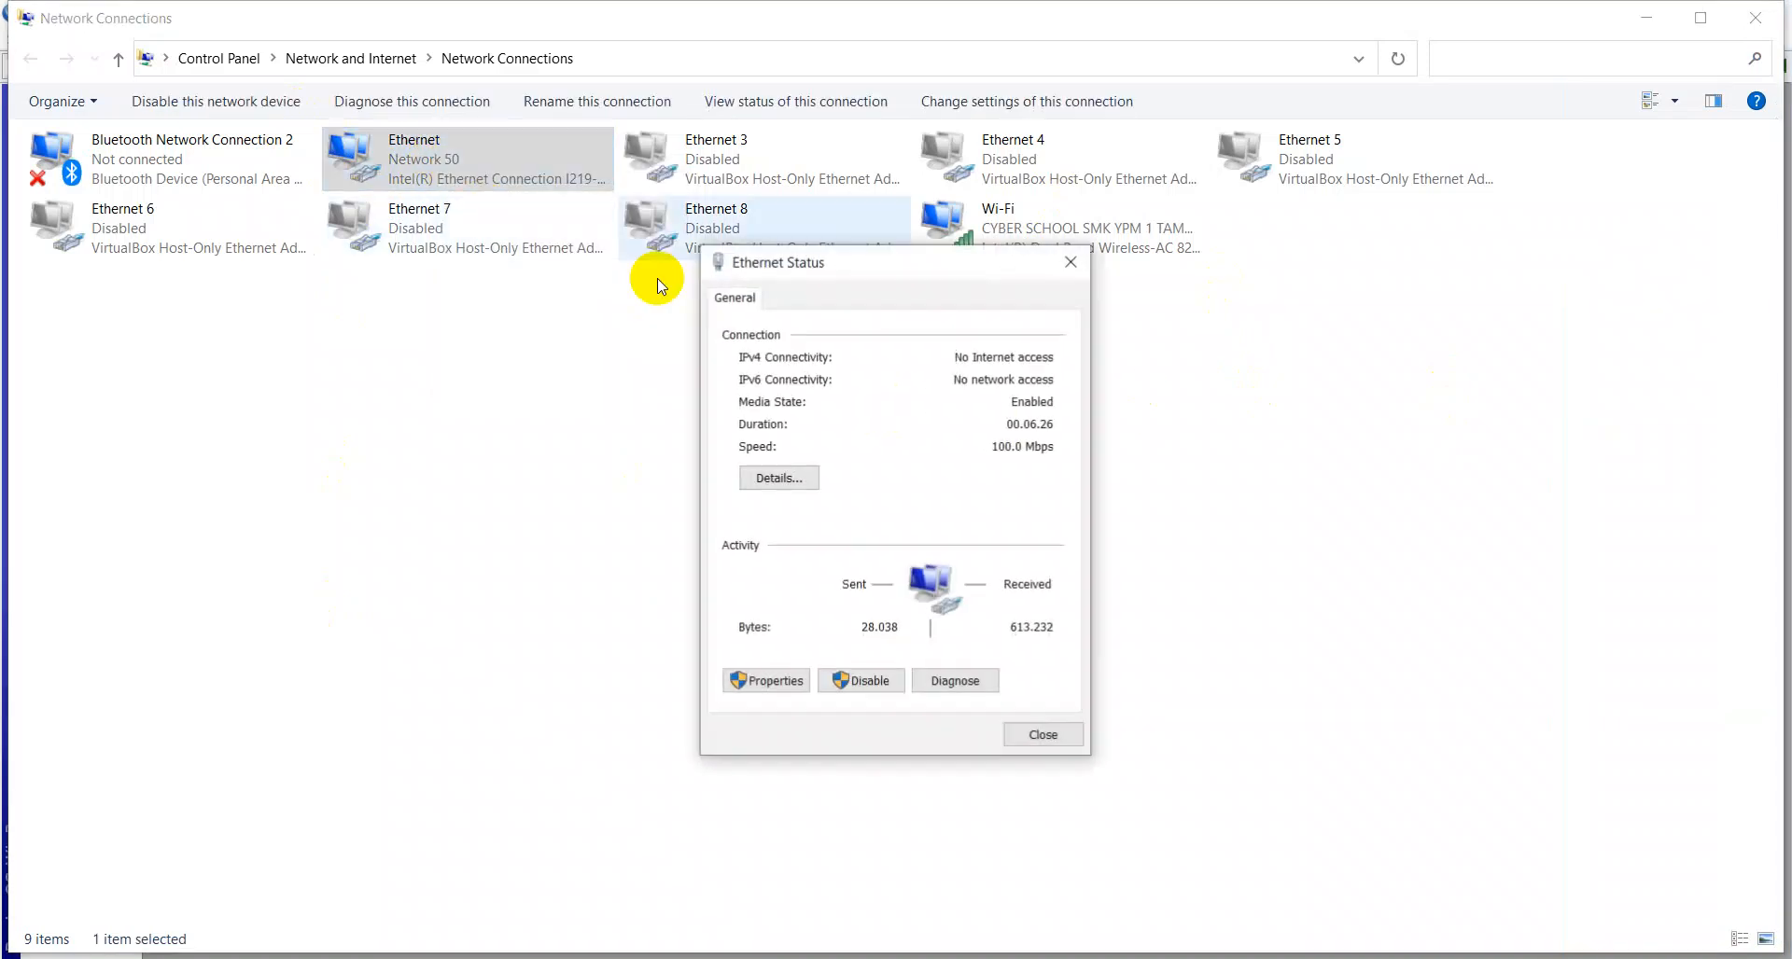
{"action": "left_click", "coordinate": [808, 479]}
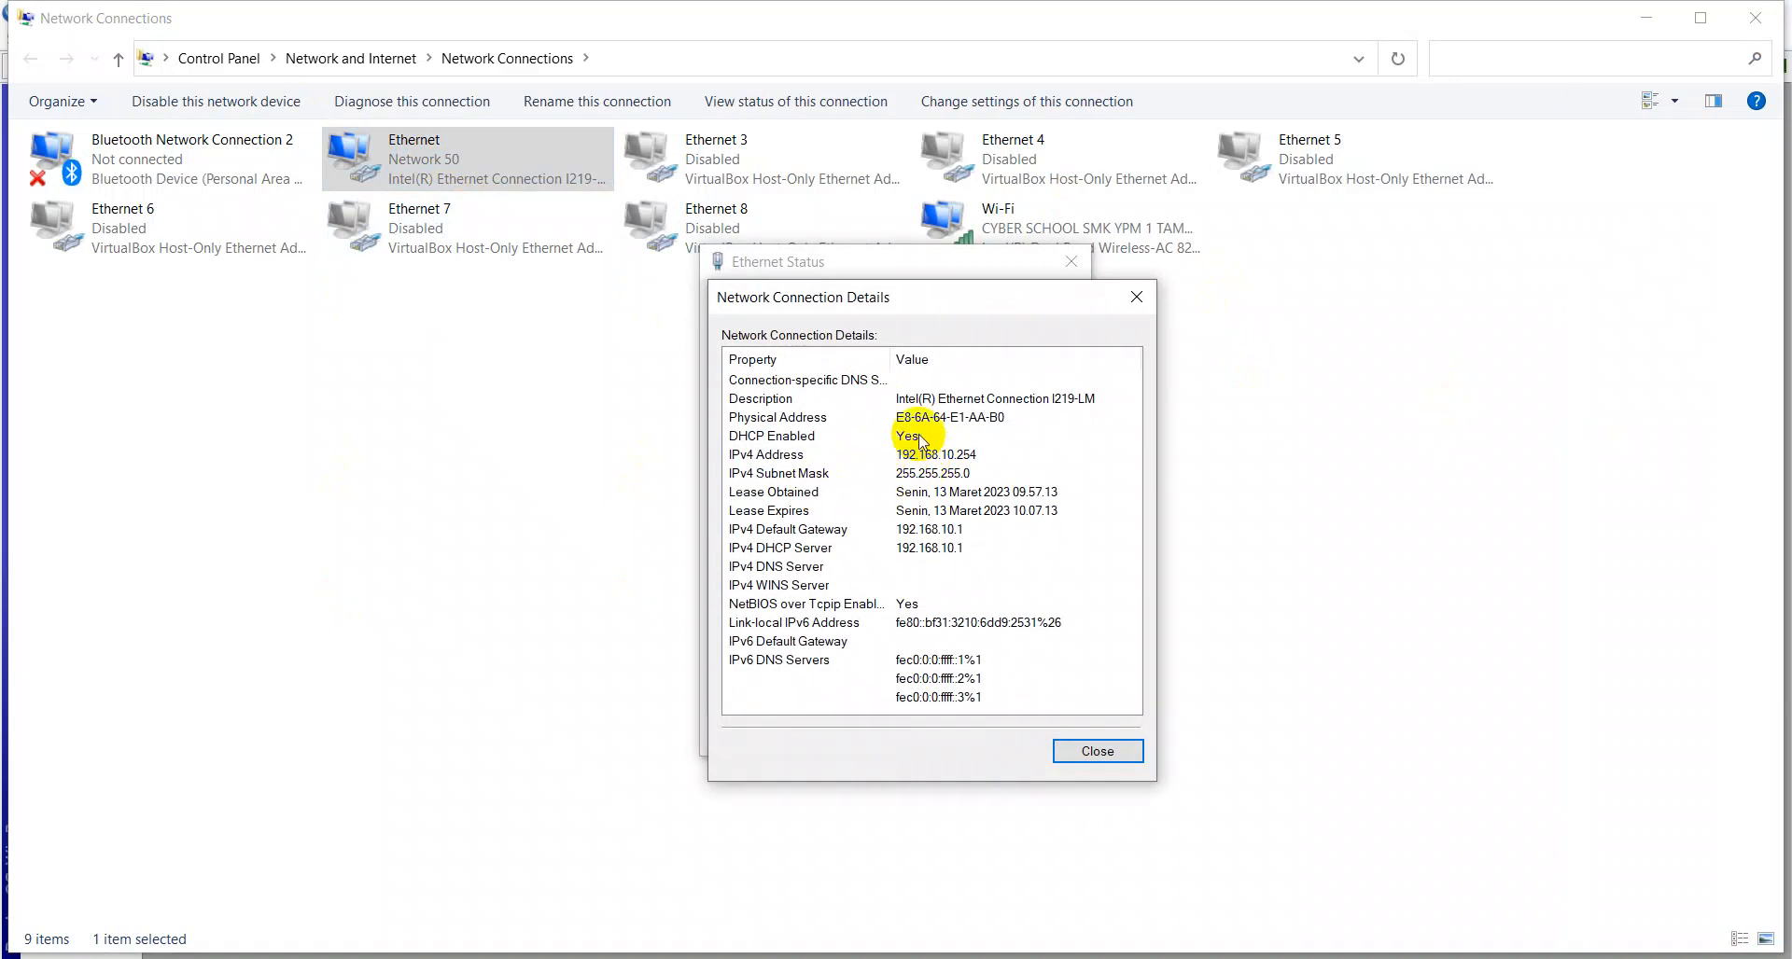
{"action": "left_click", "coordinate": [1101, 751]}
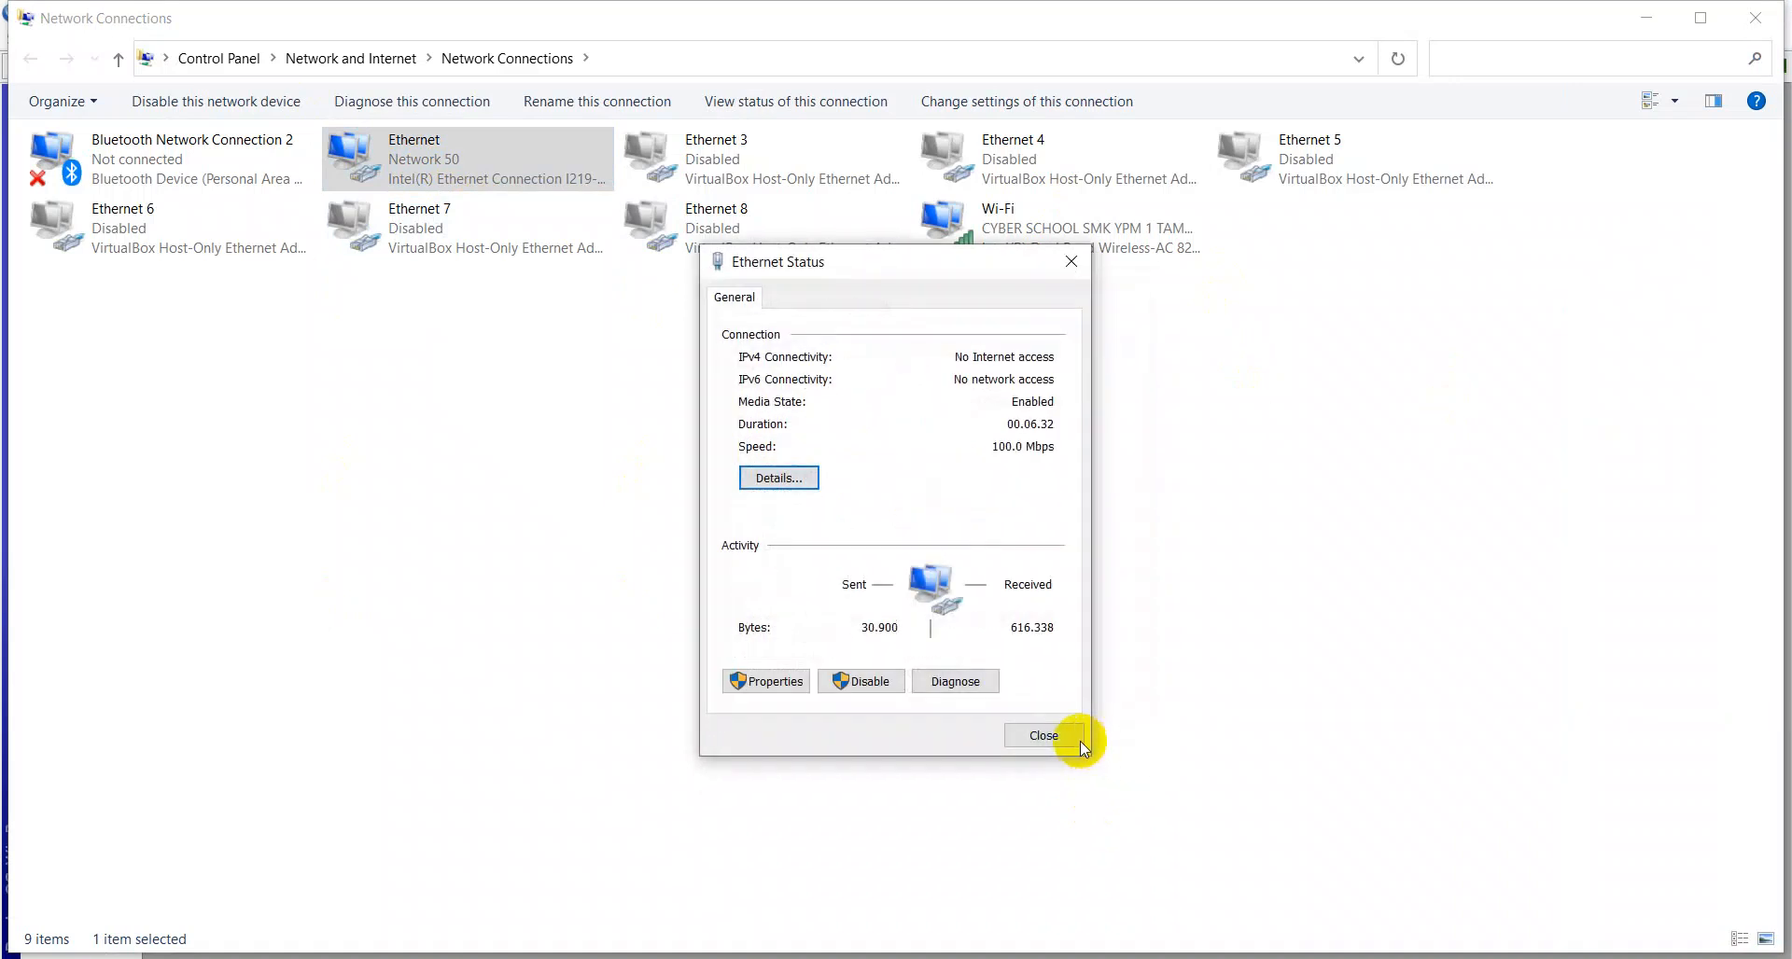
{"action": "left_click", "coordinate": [1068, 733]}
Switch to WinBox and remove the ether3 port from bridge1
{"action": "key", "text": "alt+Tab"}
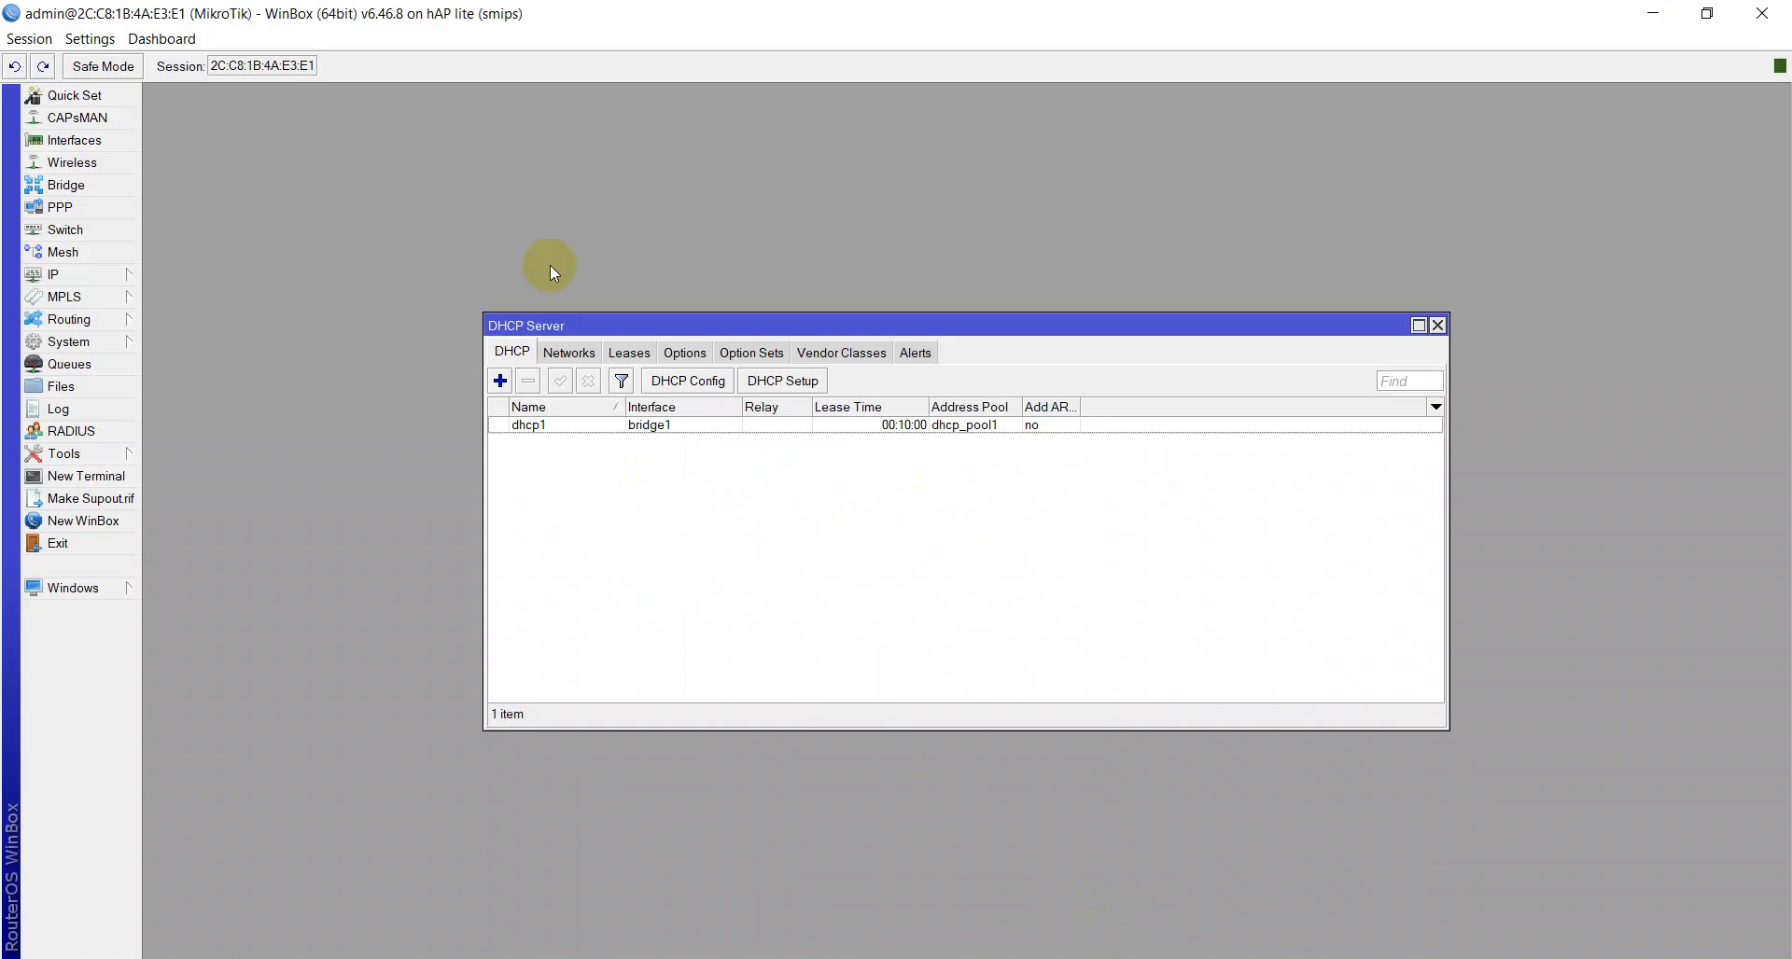
{"action": "left_click", "coordinate": [64, 185]}
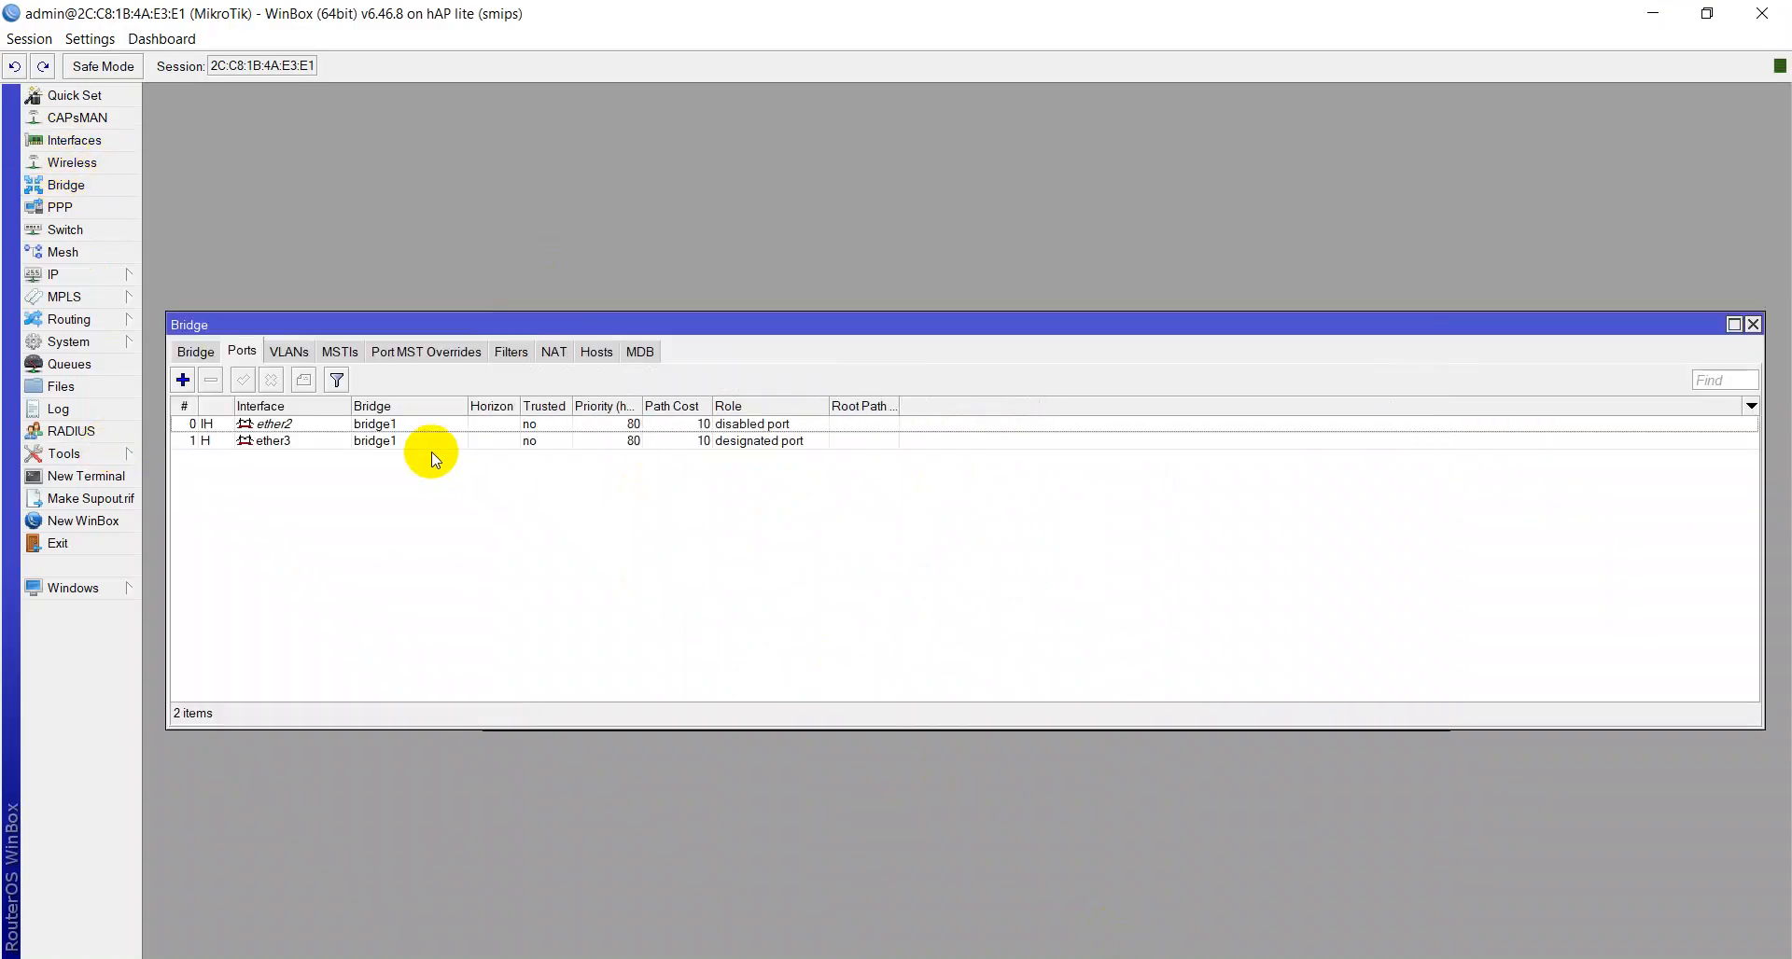
{"action": "left_click", "coordinate": [353, 446]}
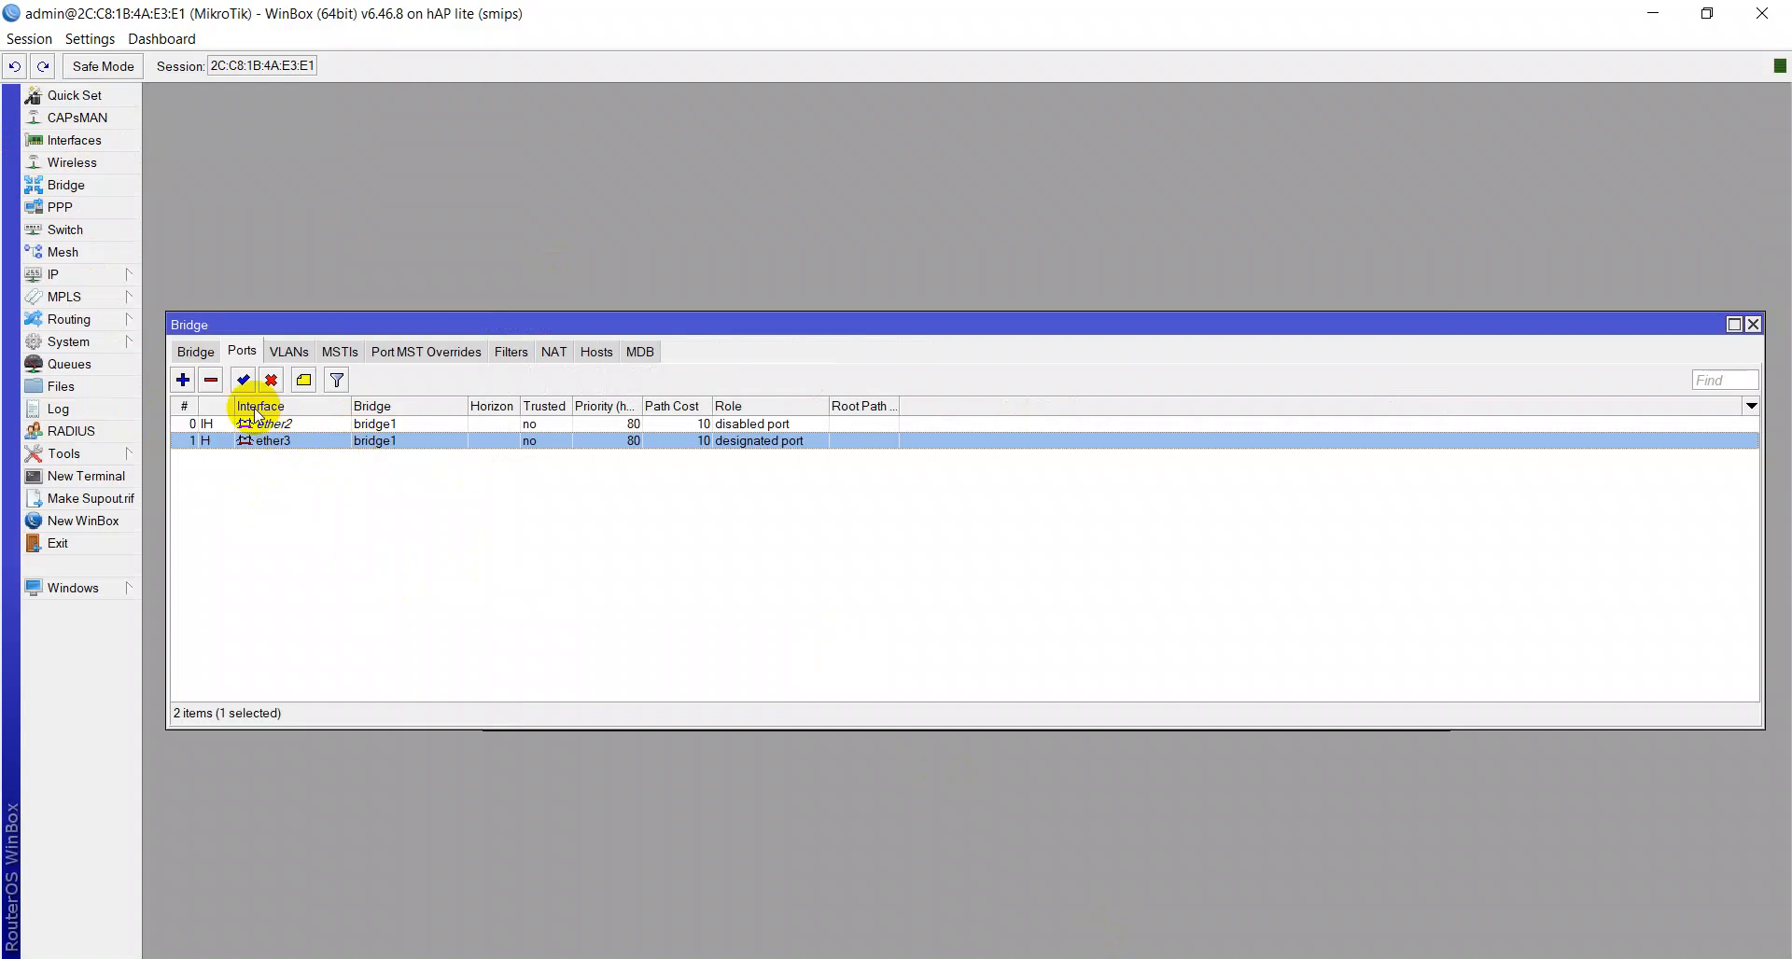
{"action": "left_click", "coordinate": [213, 380]}
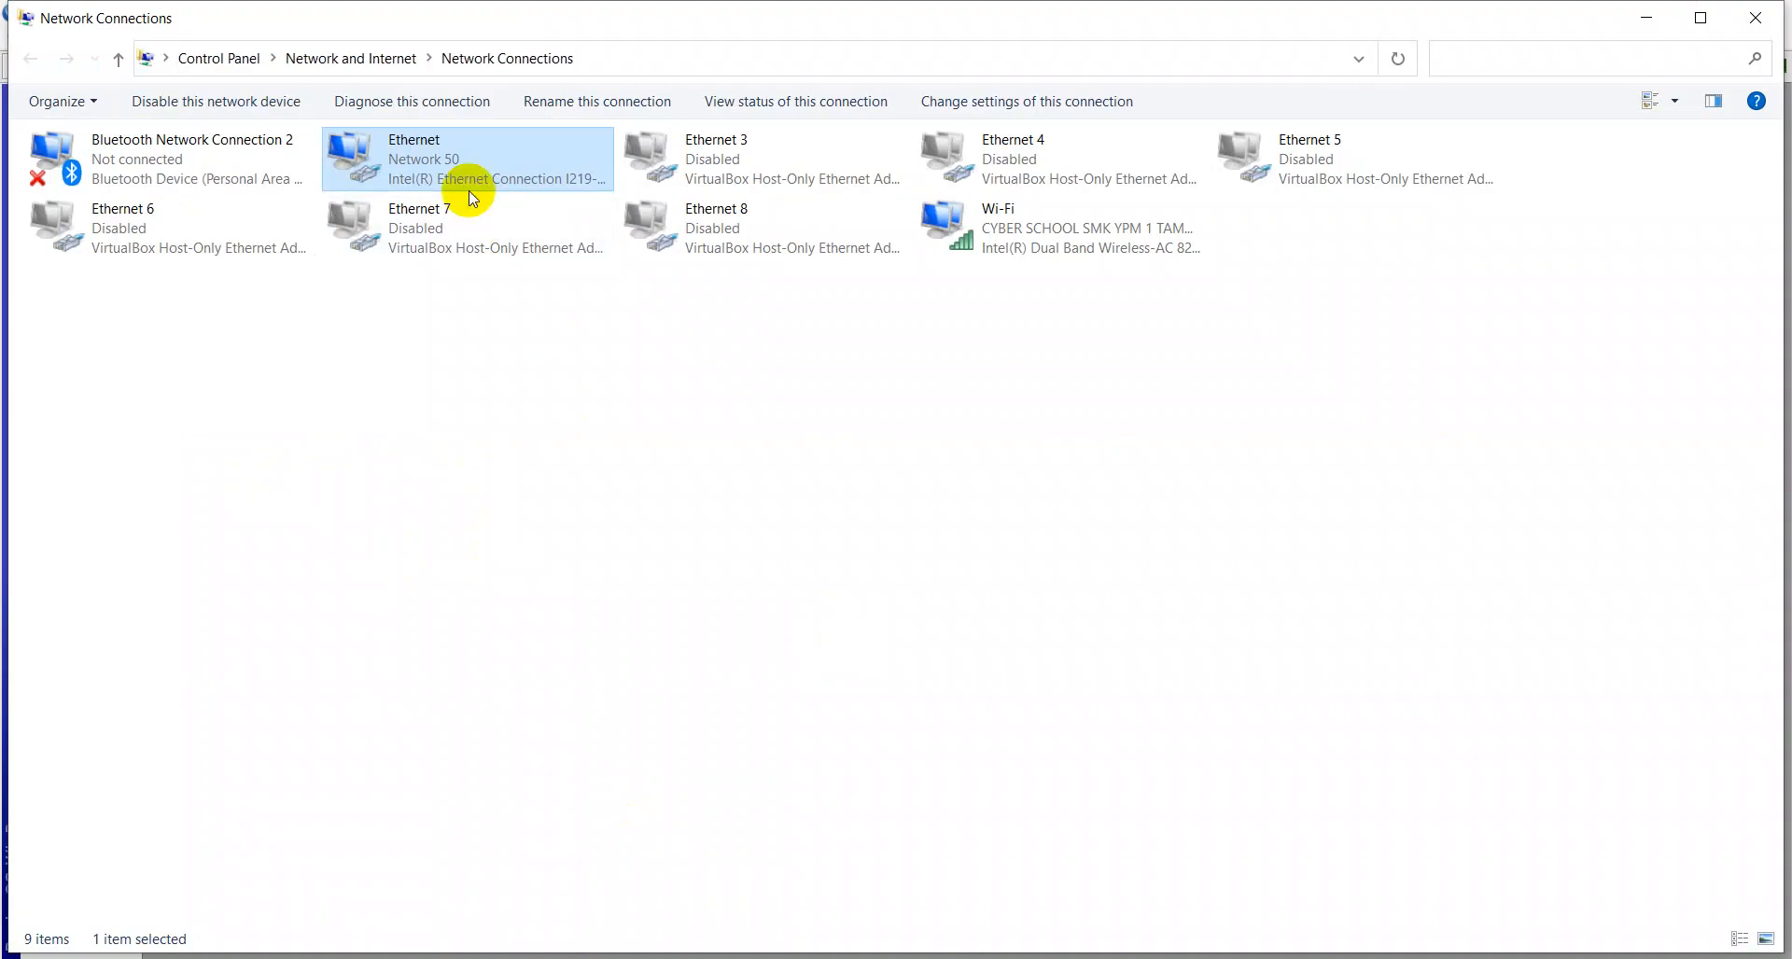
In Windows Network Connections, disable the Ethernet adapter, refresh the view and enable the adapter again
{"action": "right_click", "coordinate": [467, 179]}
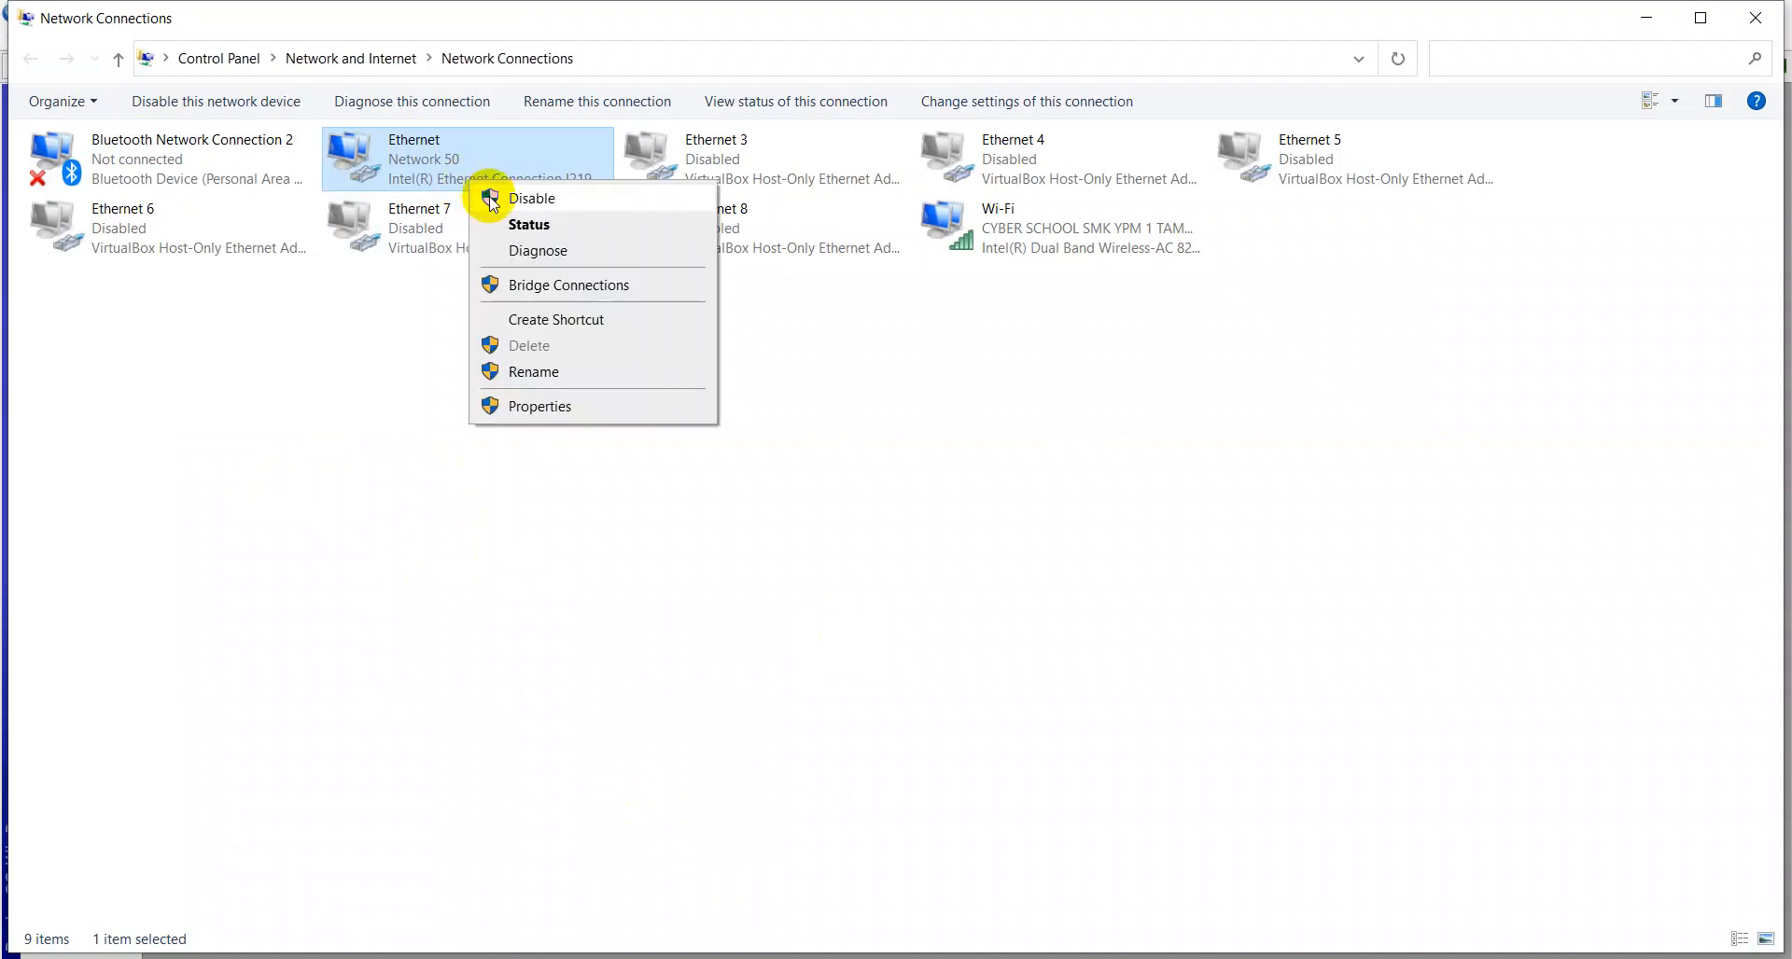
{"action": "left_click", "coordinate": [499, 198]}
{"action": "left_click", "coordinate": [488, 387]}
{"action": "right_click", "coordinate": [491, 347]}
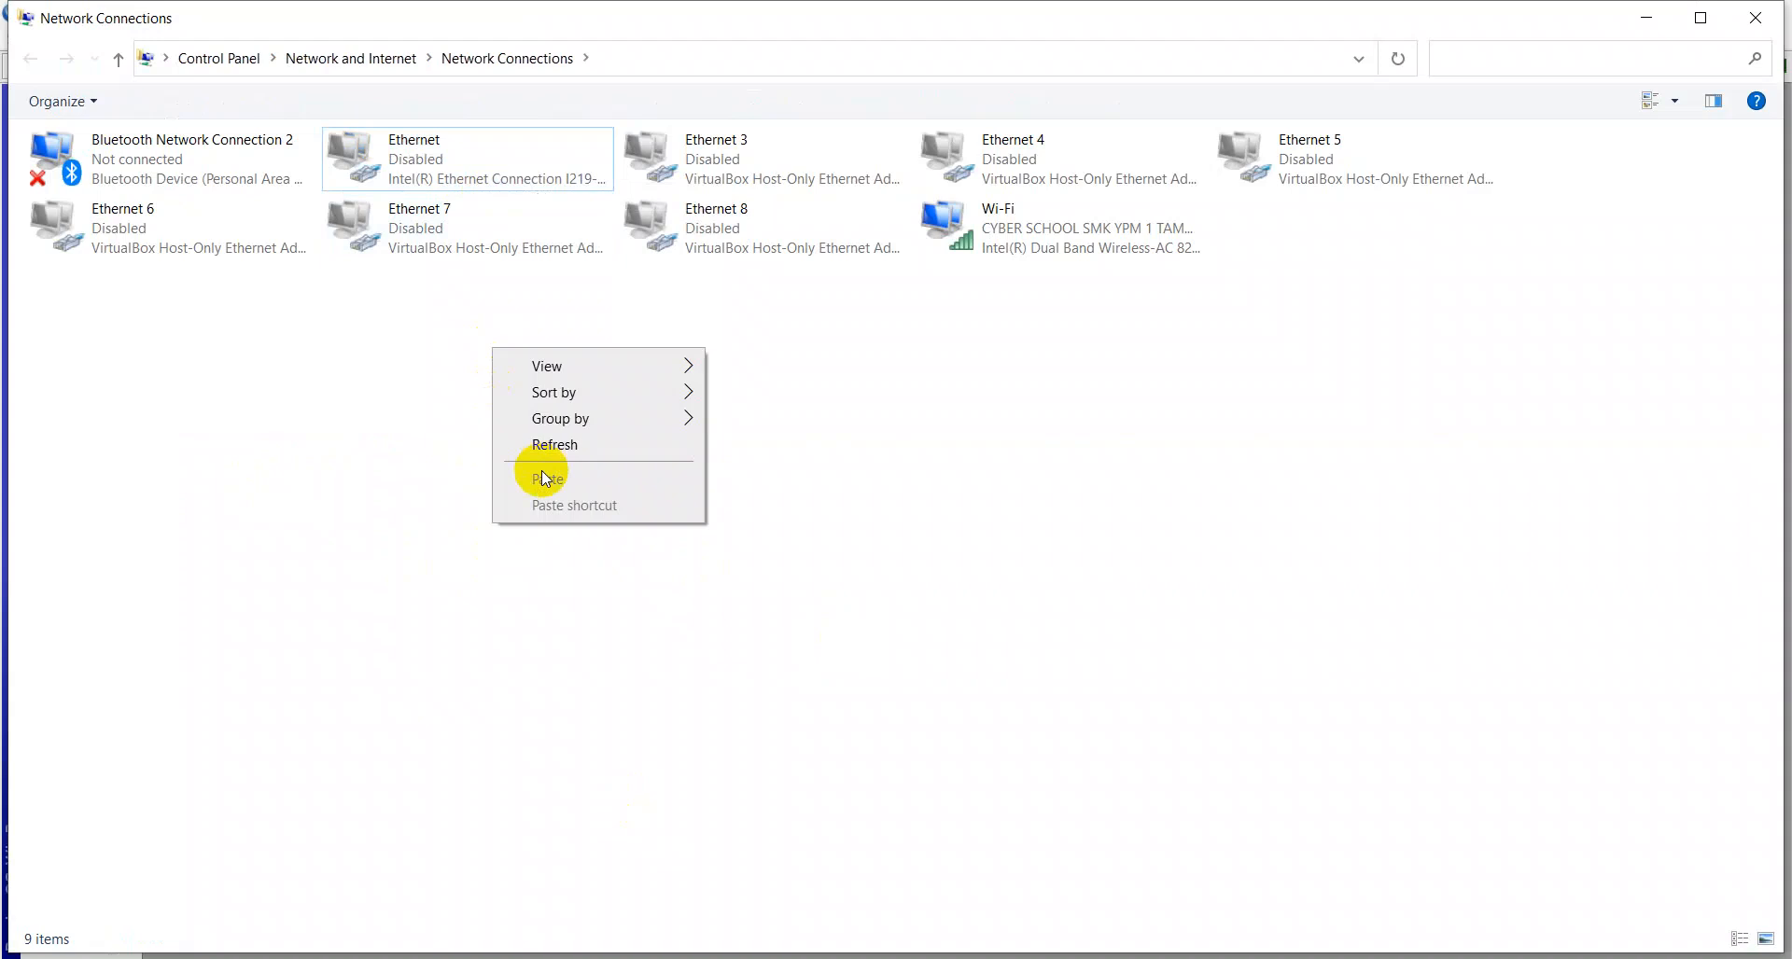
{"action": "left_click", "coordinate": [552, 444]}
{"action": "double_click", "coordinate": [417, 166]}
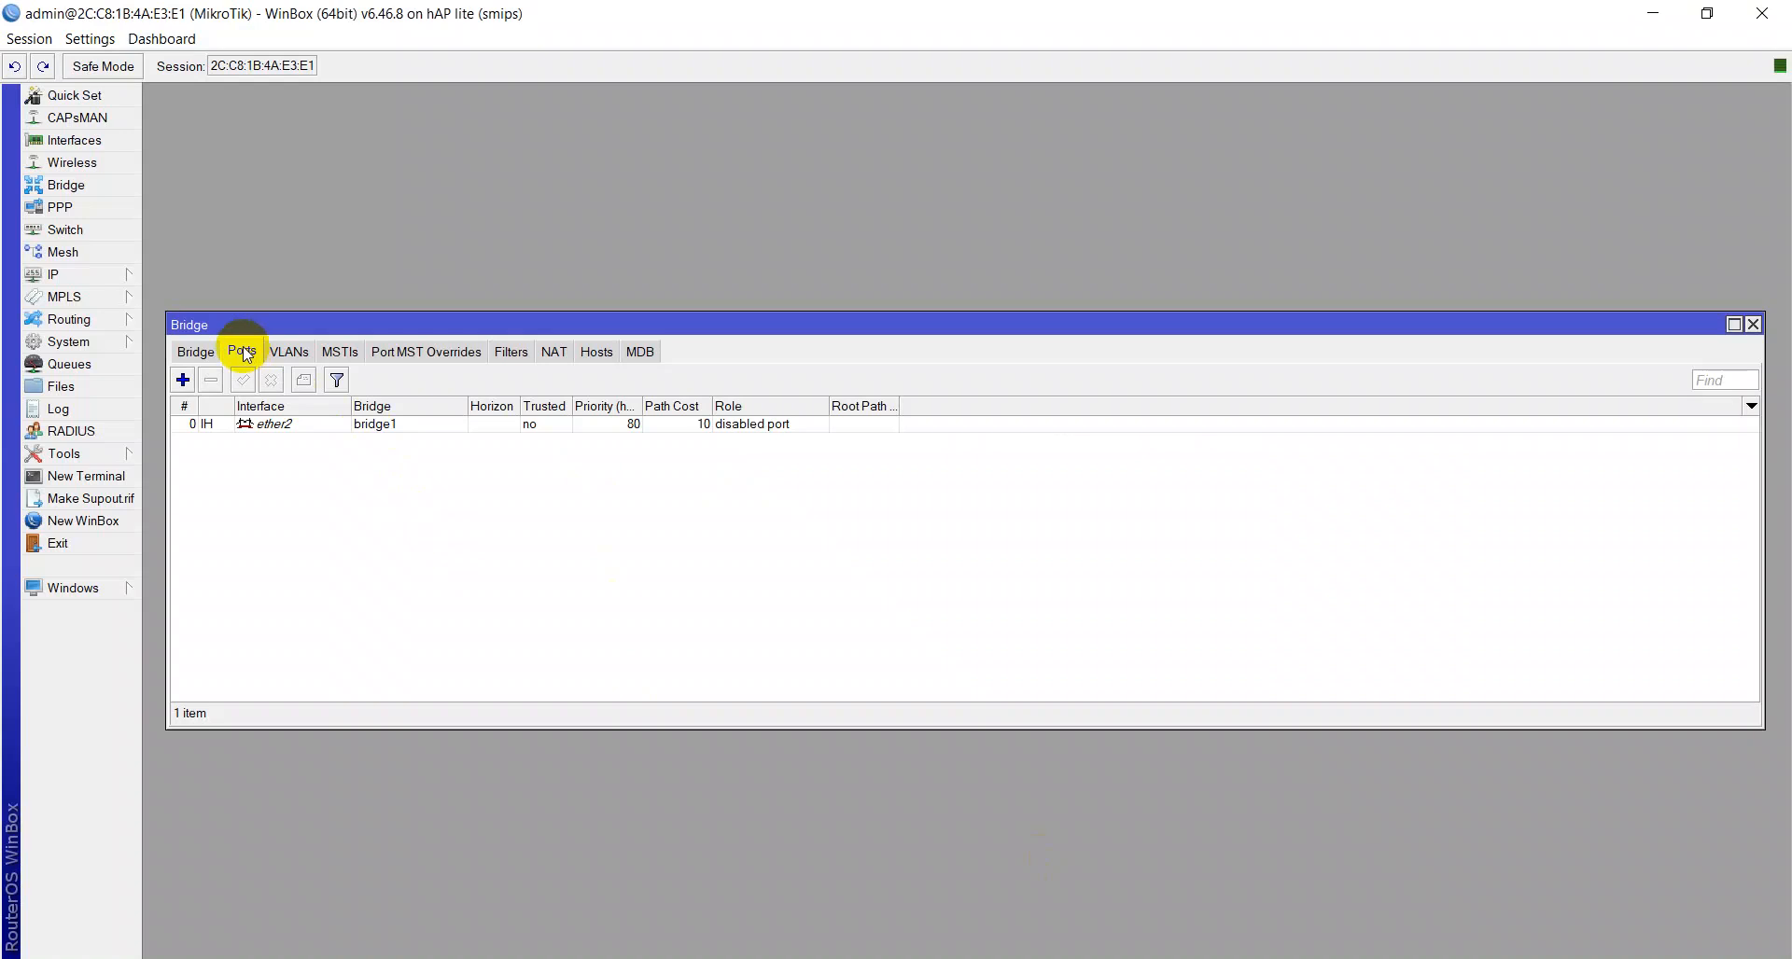
Add ether3 as a port of bridge1 and return to the list of bridges
{"action": "left_click", "coordinate": [182, 380]}
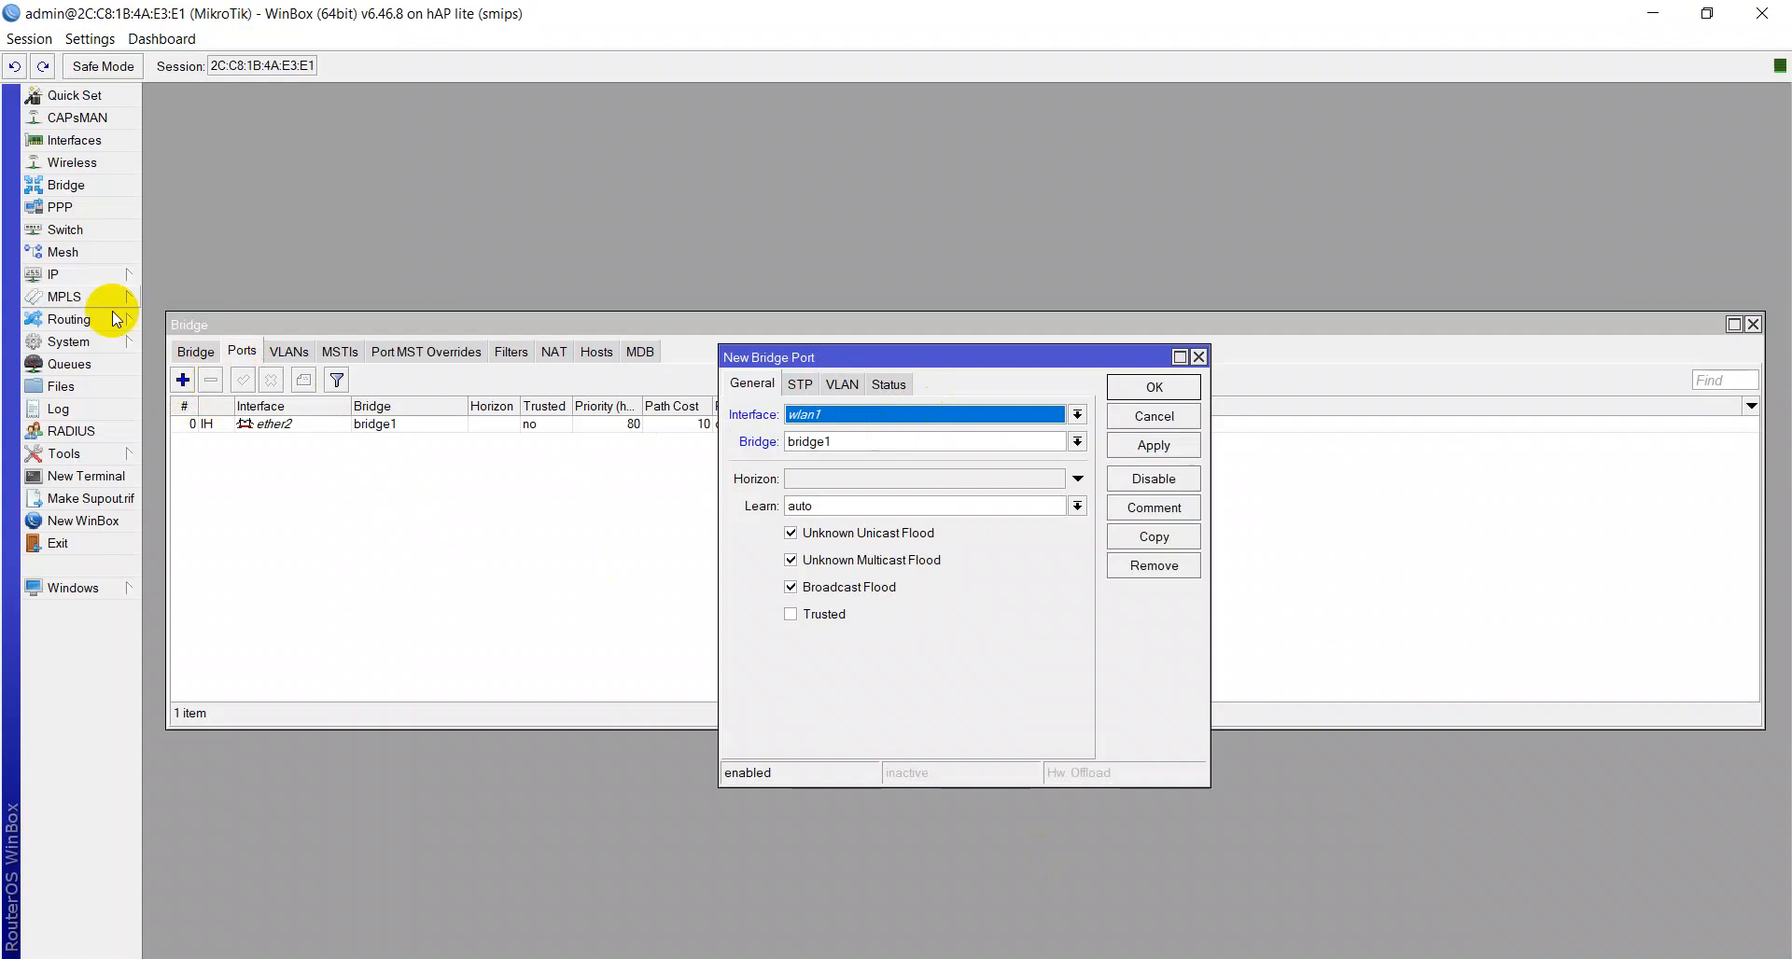
{"action": "left_click", "coordinate": [796, 414]}
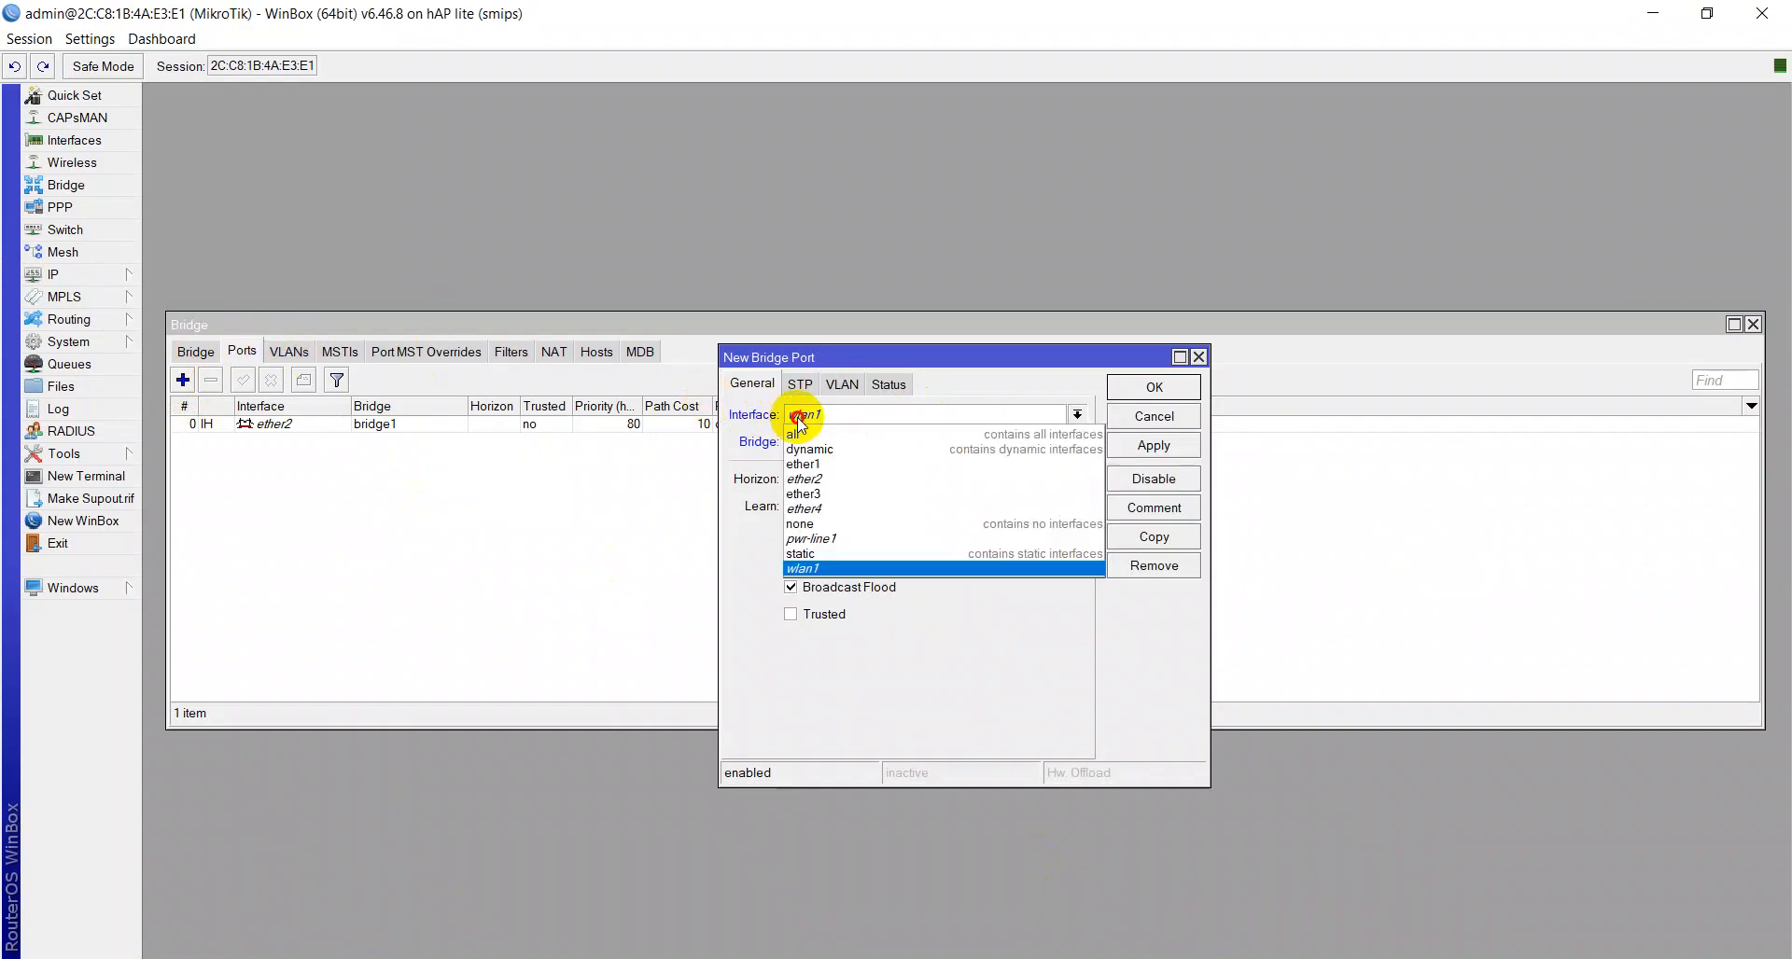
{"action": "left_click", "coordinate": [817, 495]}
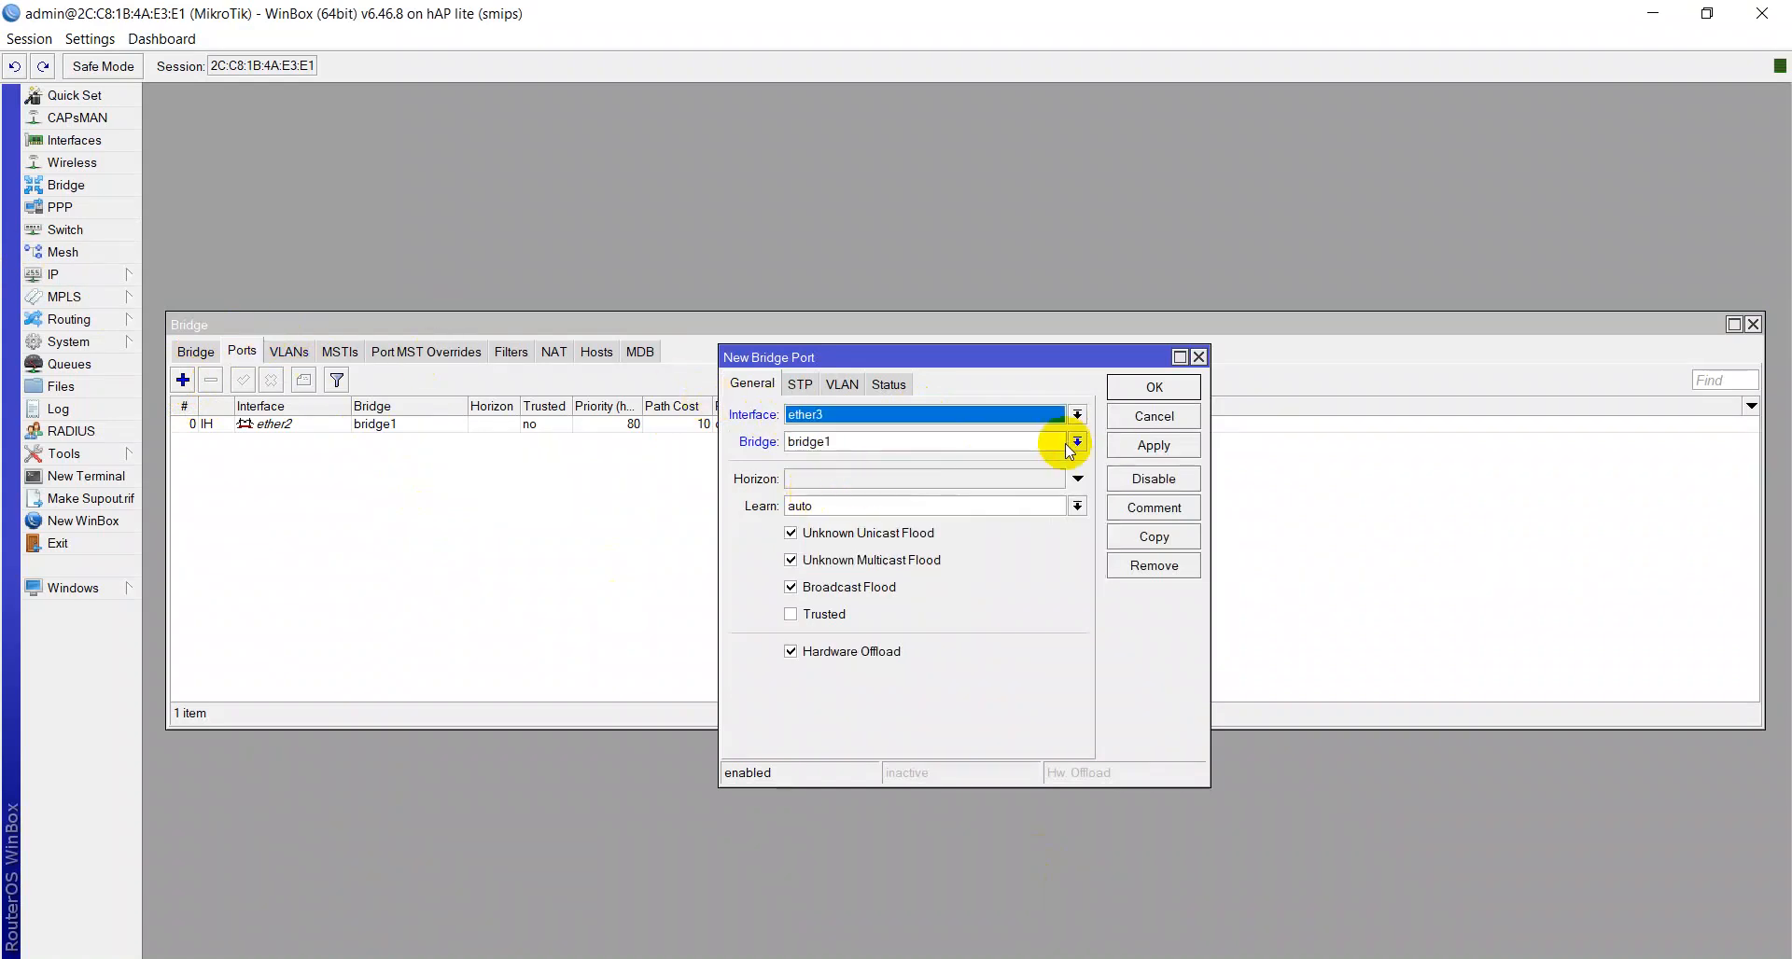
{"action": "left_click", "coordinate": [1118, 446]}
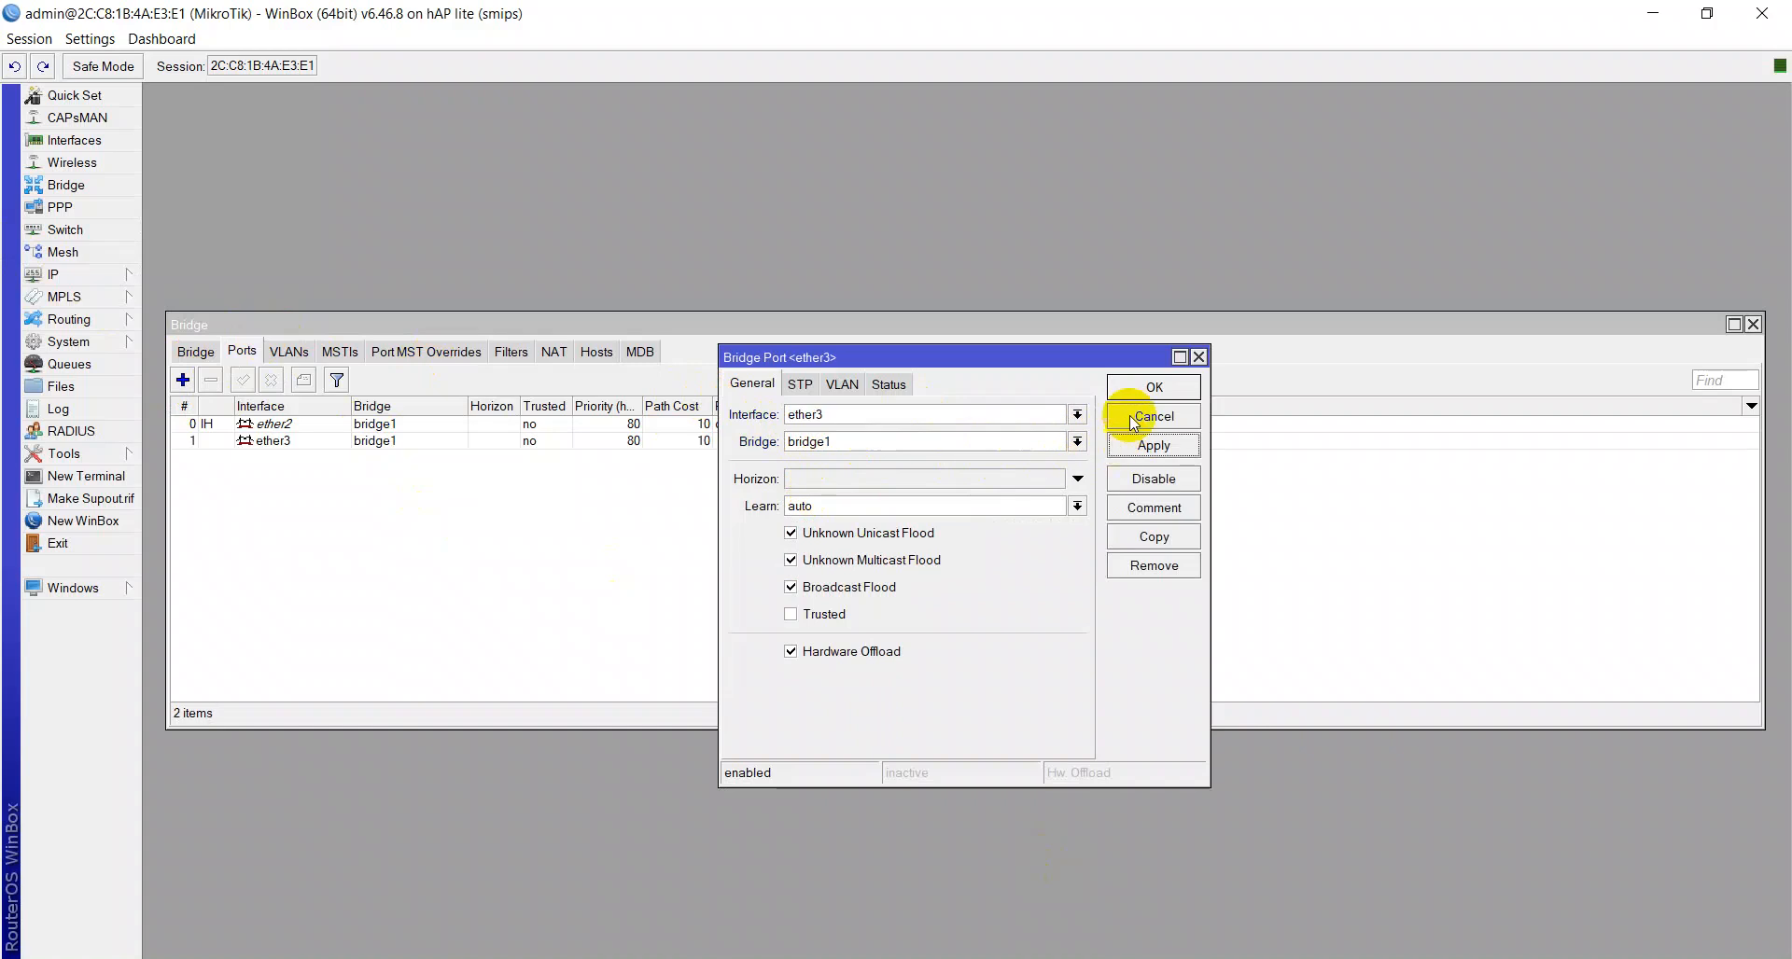
{"action": "left_click", "coordinate": [1139, 384]}
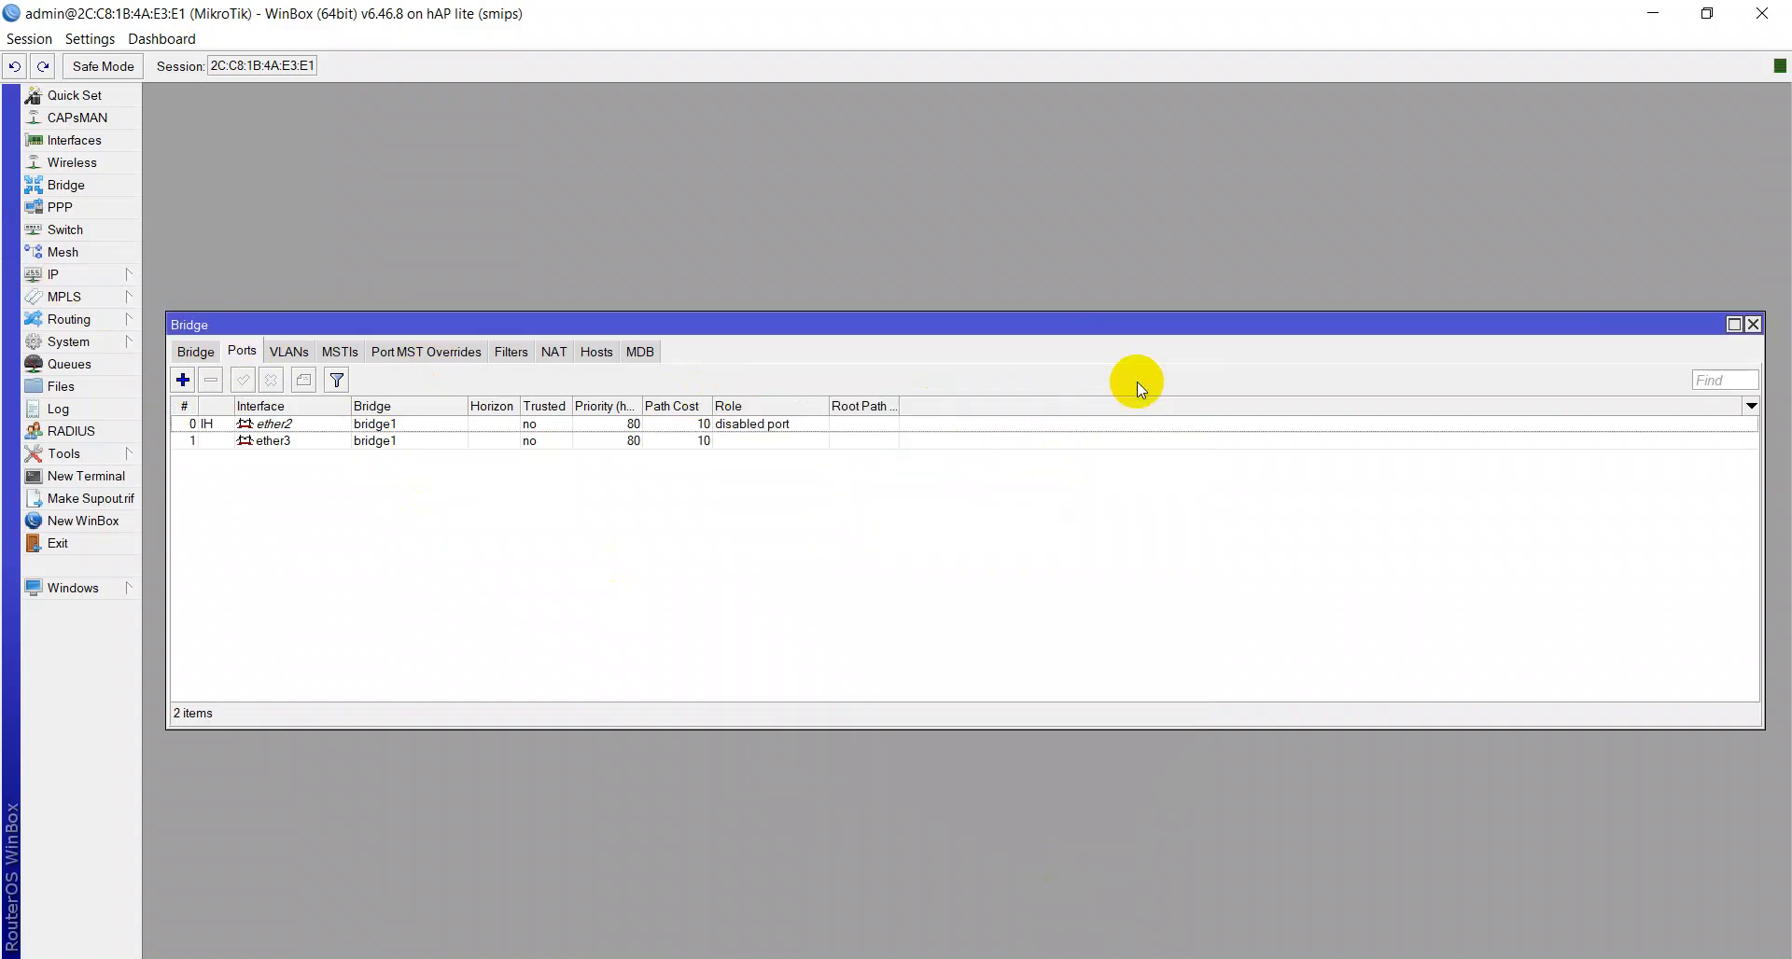
{"action": "left_click", "coordinate": [196, 352]}
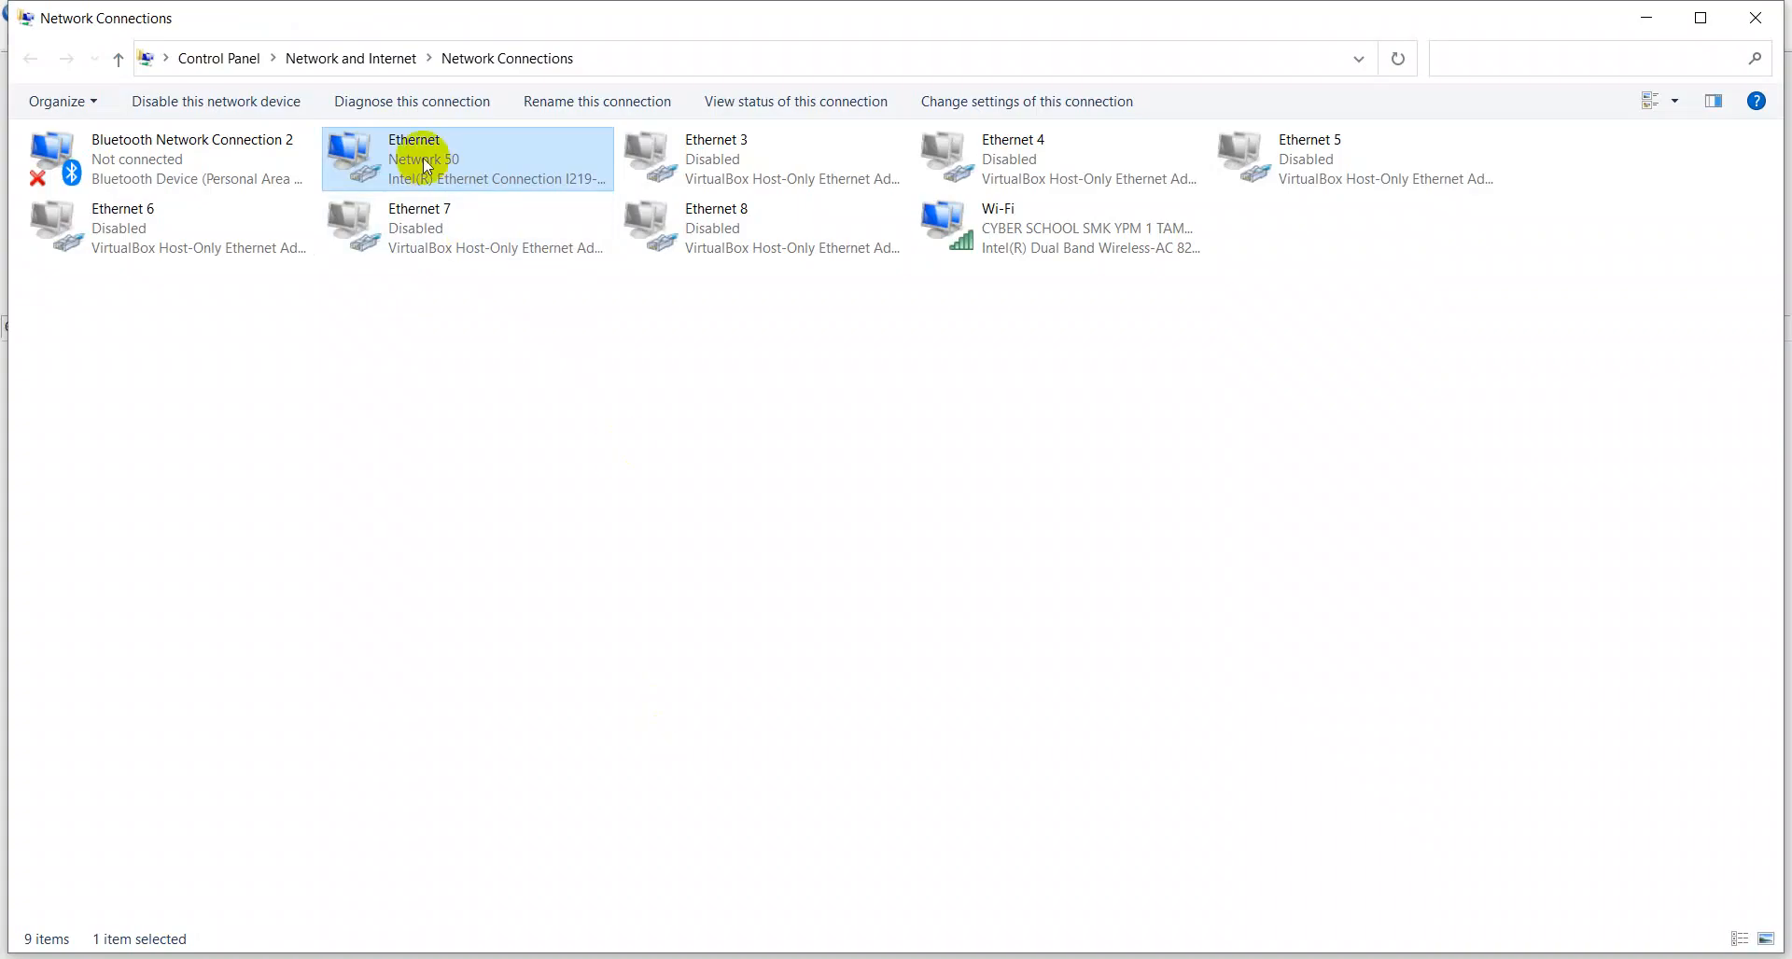
Switch to Windows Network Connections, disable the Ethernet adapter and enable it again
{"action": "right_click", "coordinate": [422, 157]}
{"action": "left_click", "coordinate": [472, 178]}
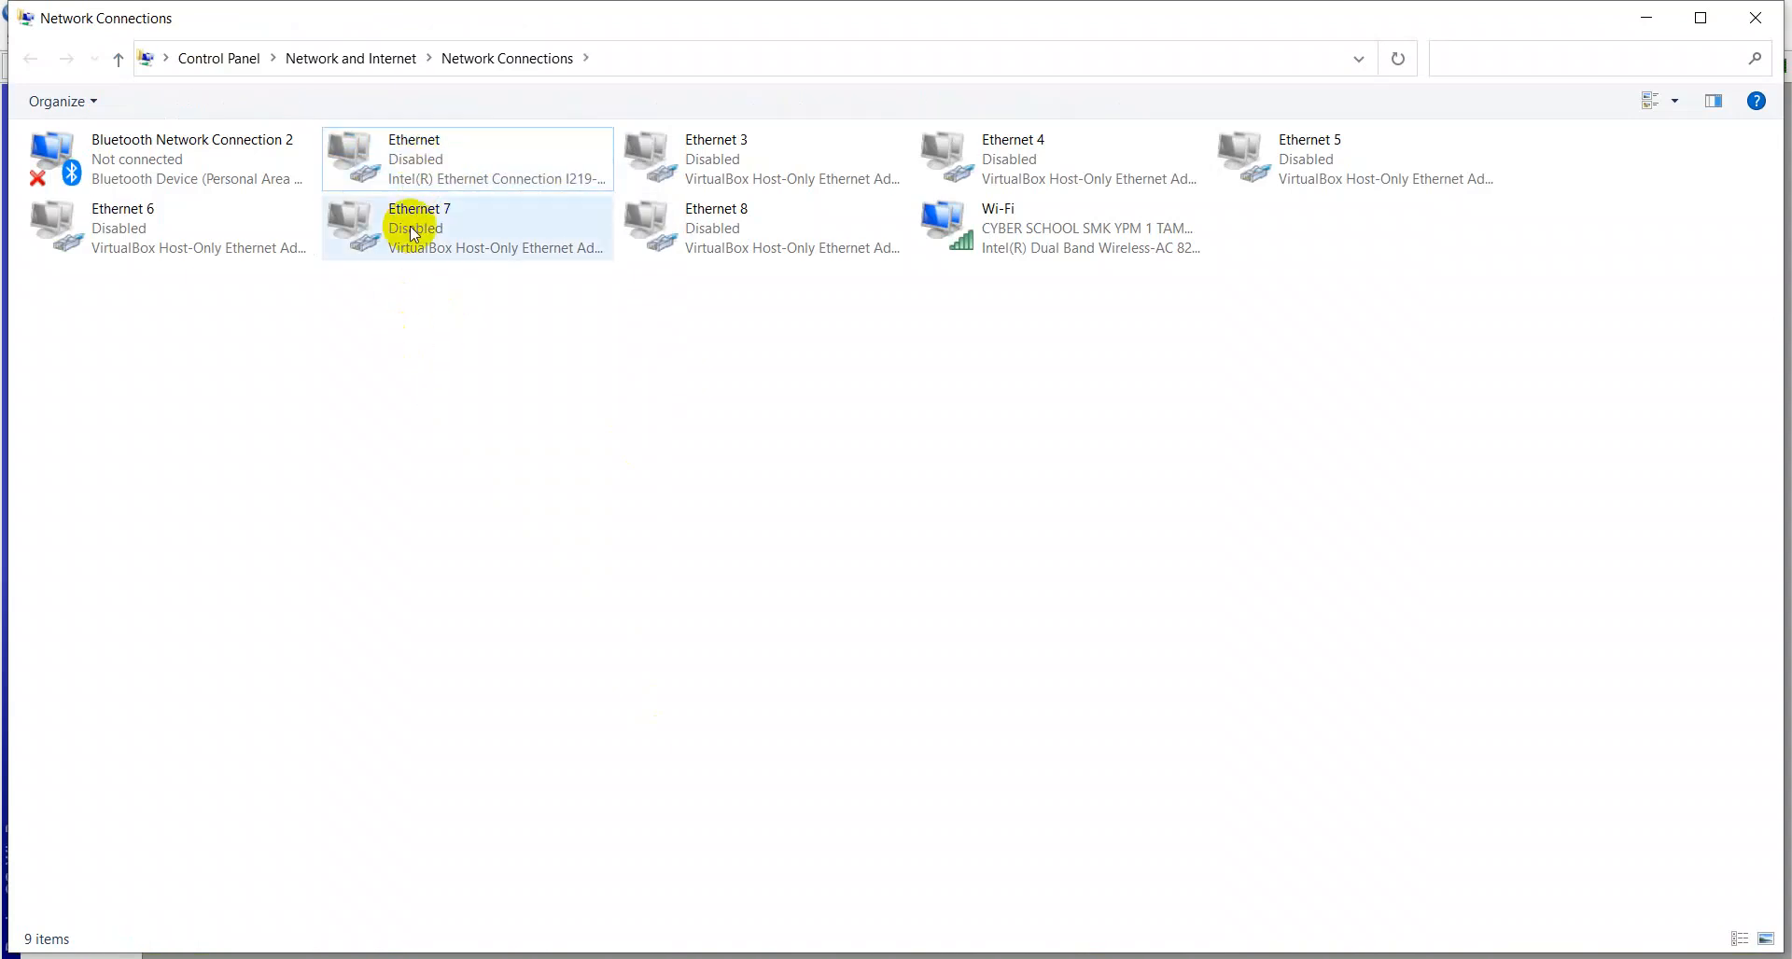
{"action": "double_click", "coordinate": [410, 160]}
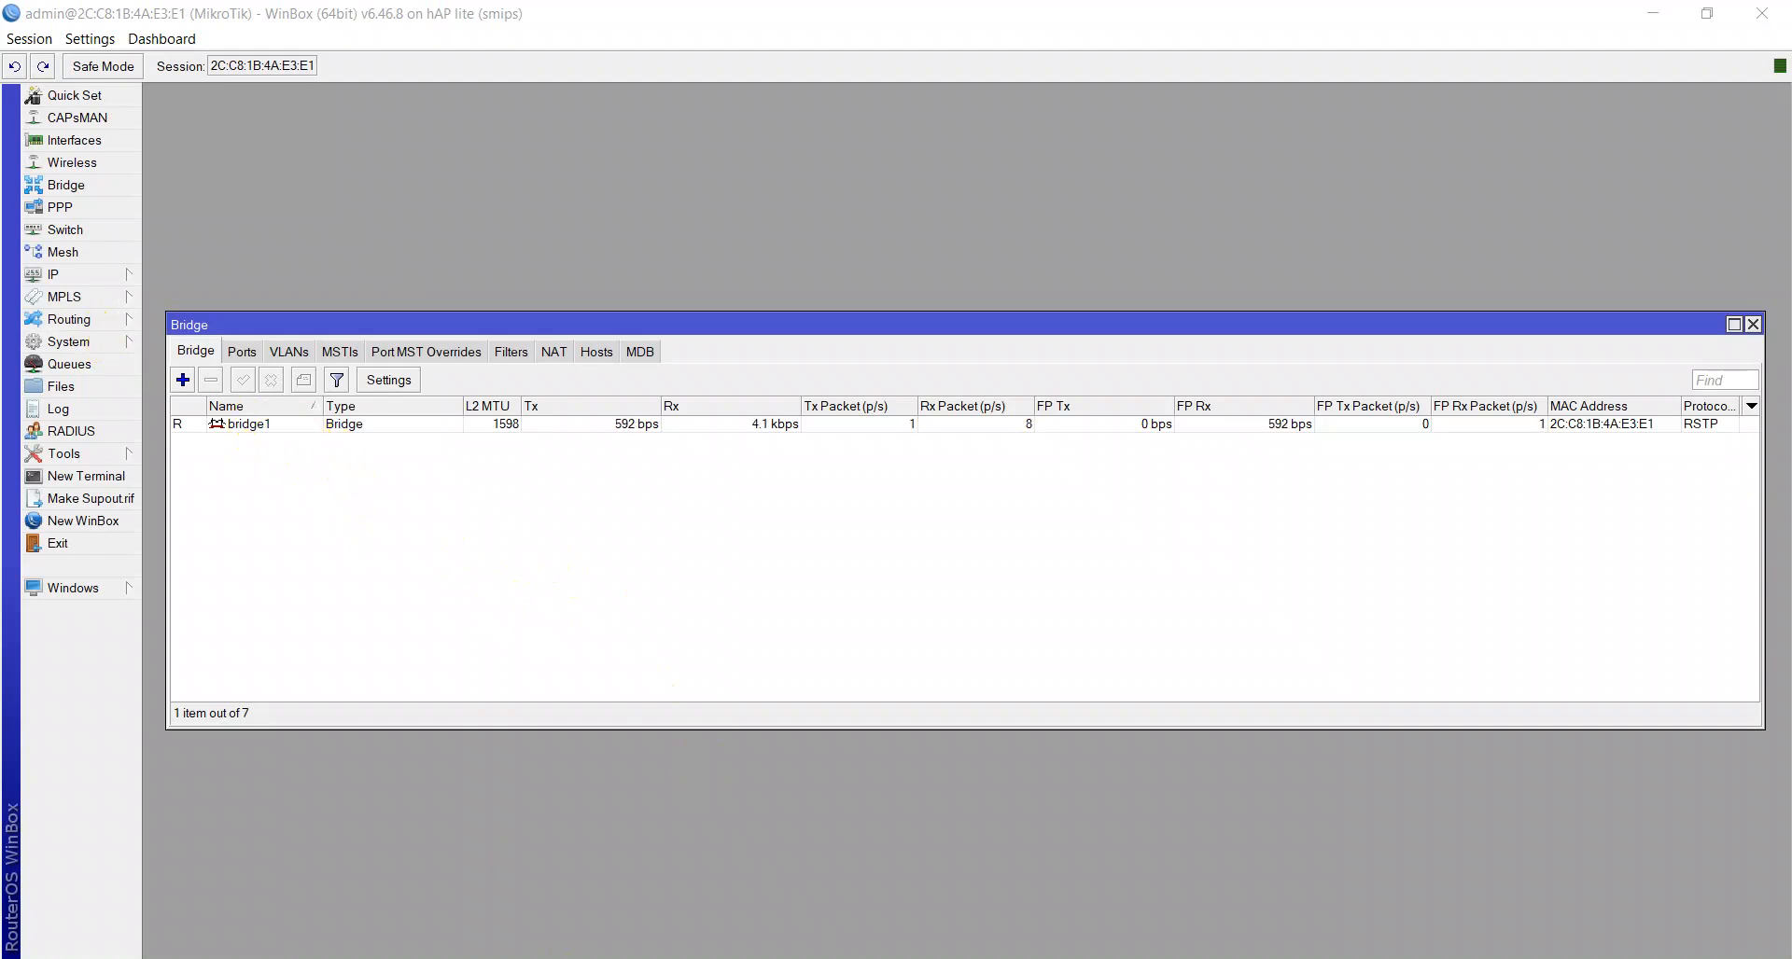
Check the Ethernet adapter's connection details for its DHCP-assigned address and gateway, and close the details and status windows
{"action": "key", "text": "alt+Tab"}
{"action": "right_click", "coordinate": [416, 179]}
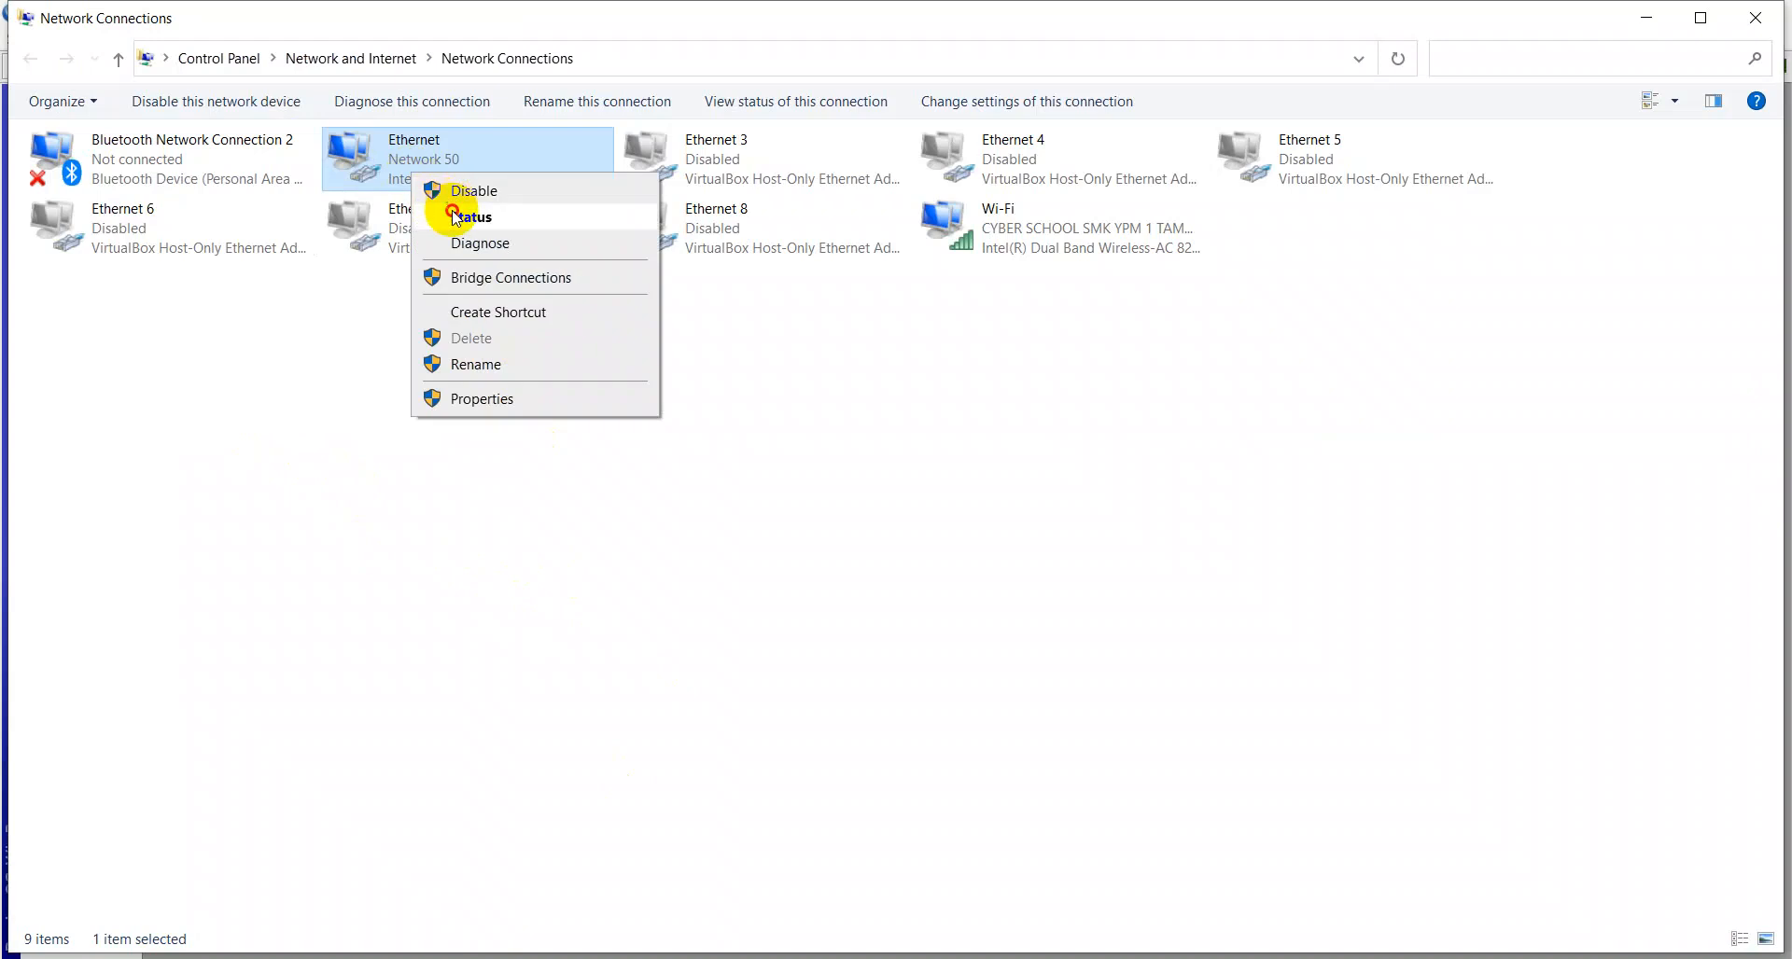
{"action": "left_click", "coordinate": [453, 215]}
{"action": "left_click", "coordinate": [784, 476]}
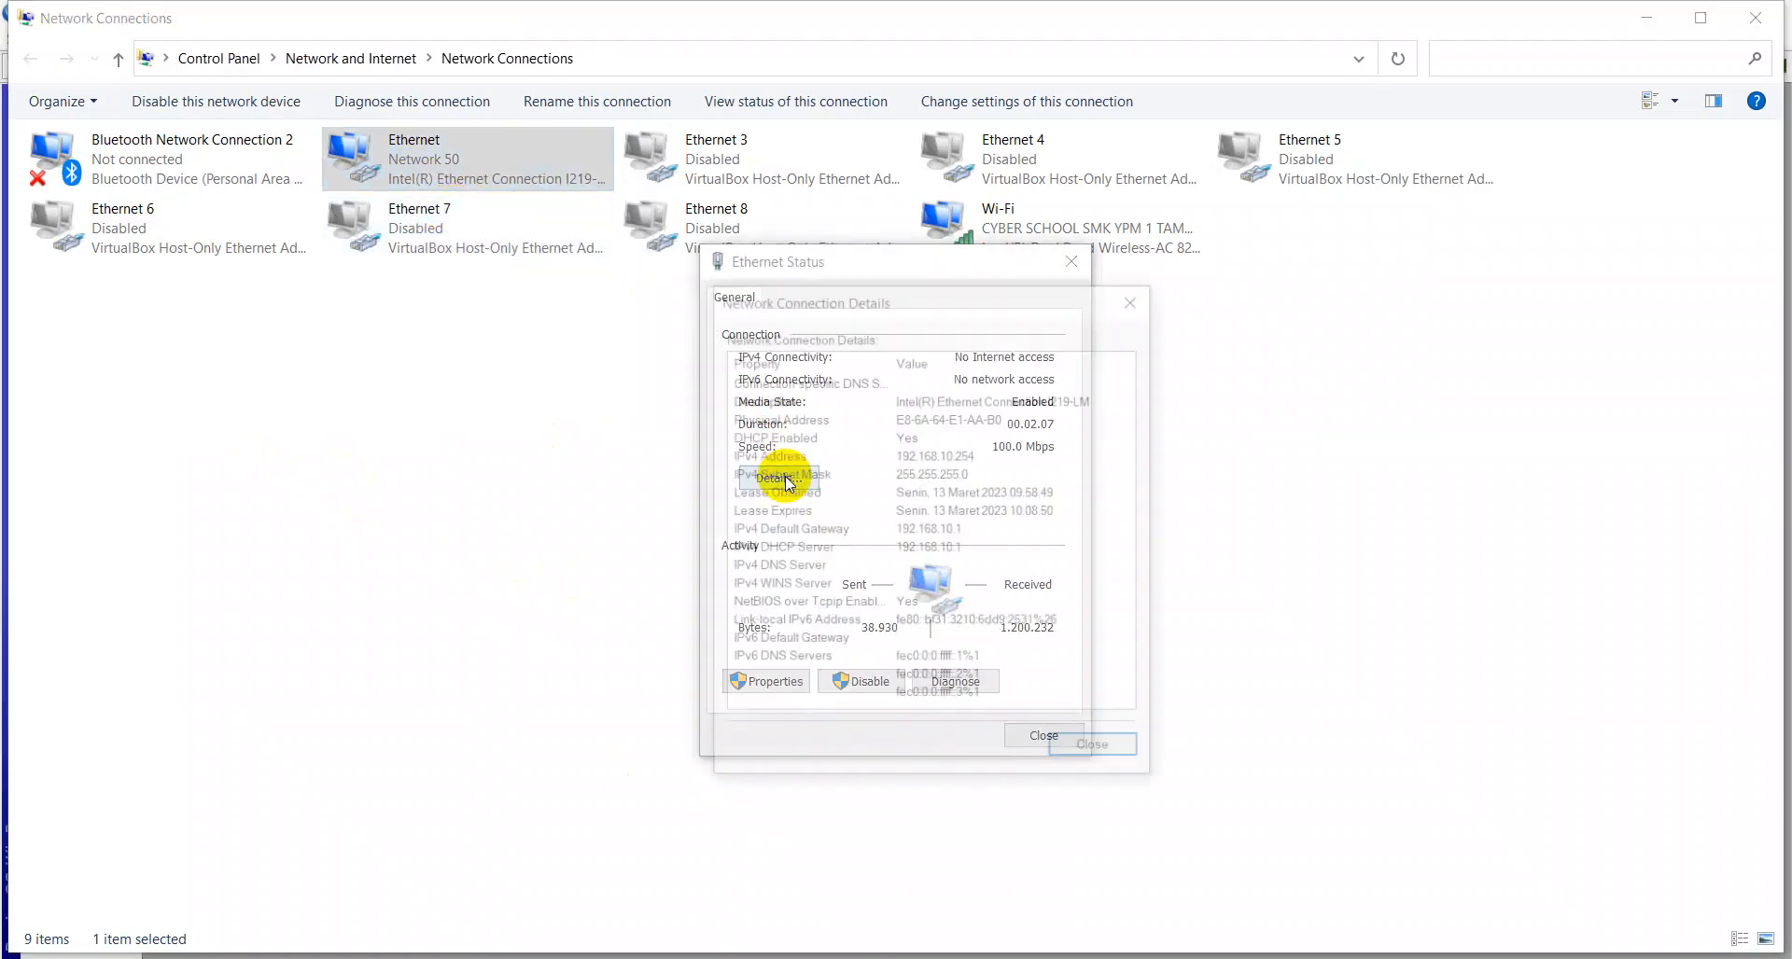
{"action": "left_click", "coordinate": [1127, 297]}
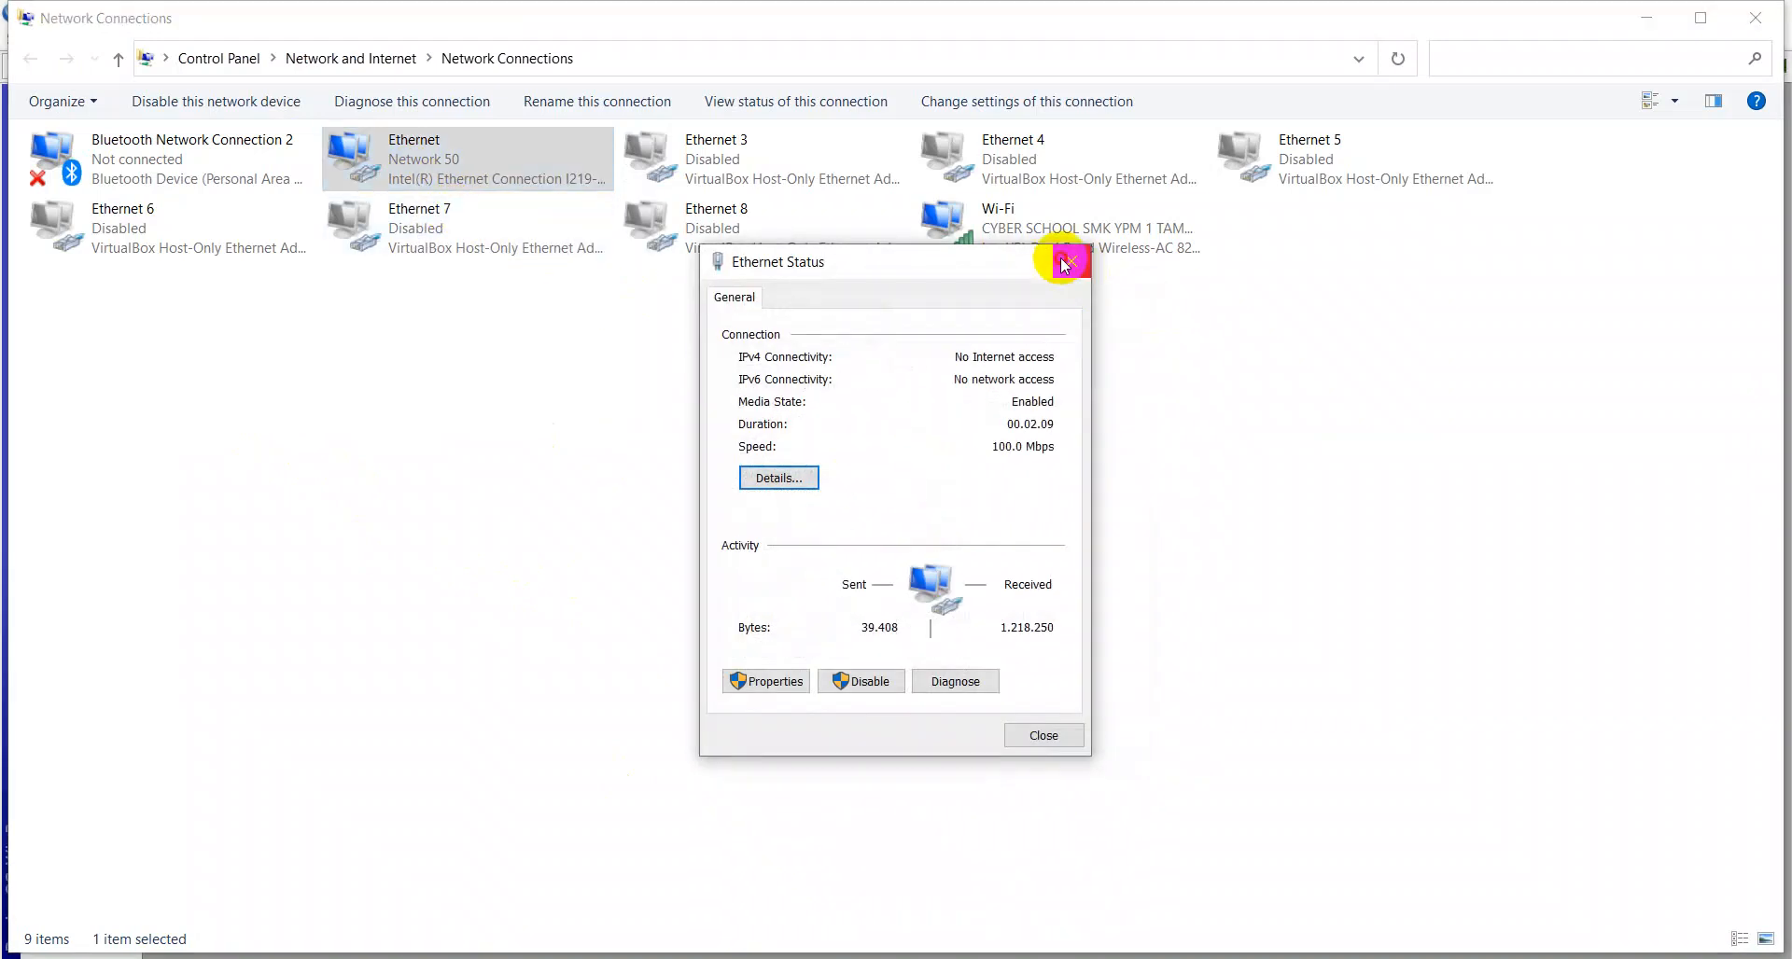
{"action": "left_click", "coordinate": [1069, 260]}
Switch to WinBox and lay out the DHCP server and IP pool lists without overlap, selecting dhcp1 and dhcp_pool1
{"action": "key", "text": "alt+Tab"}
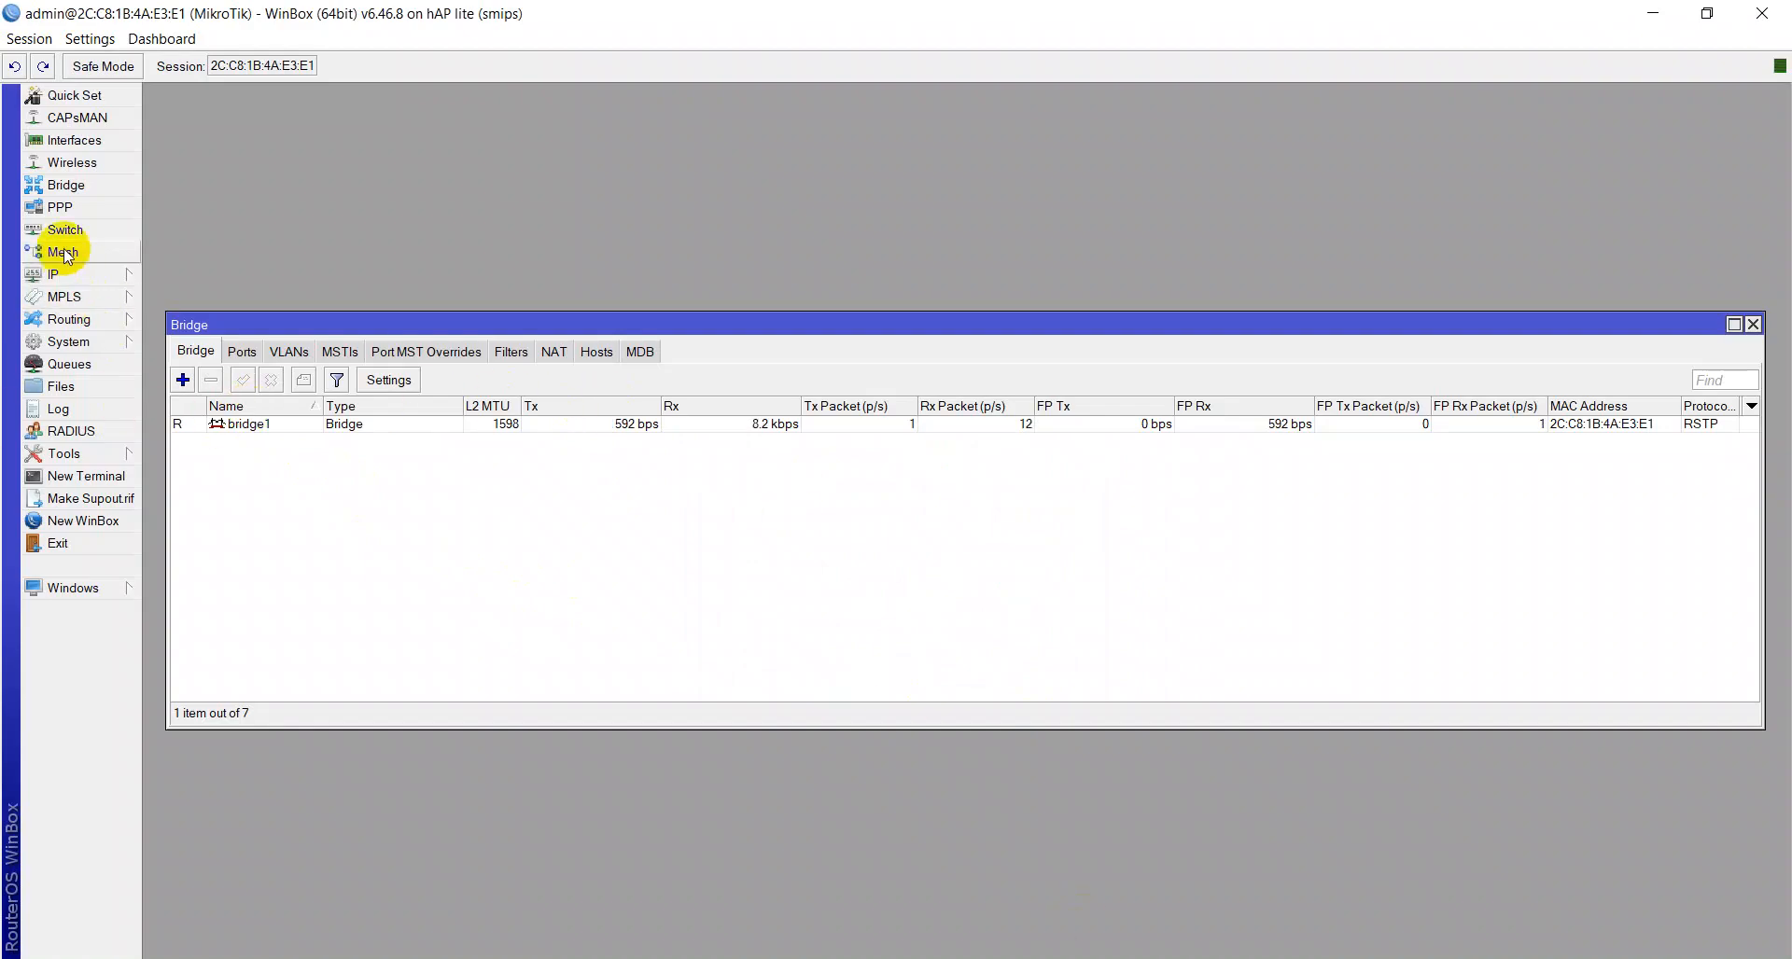
{"action": "left_click", "coordinate": [73, 276]}
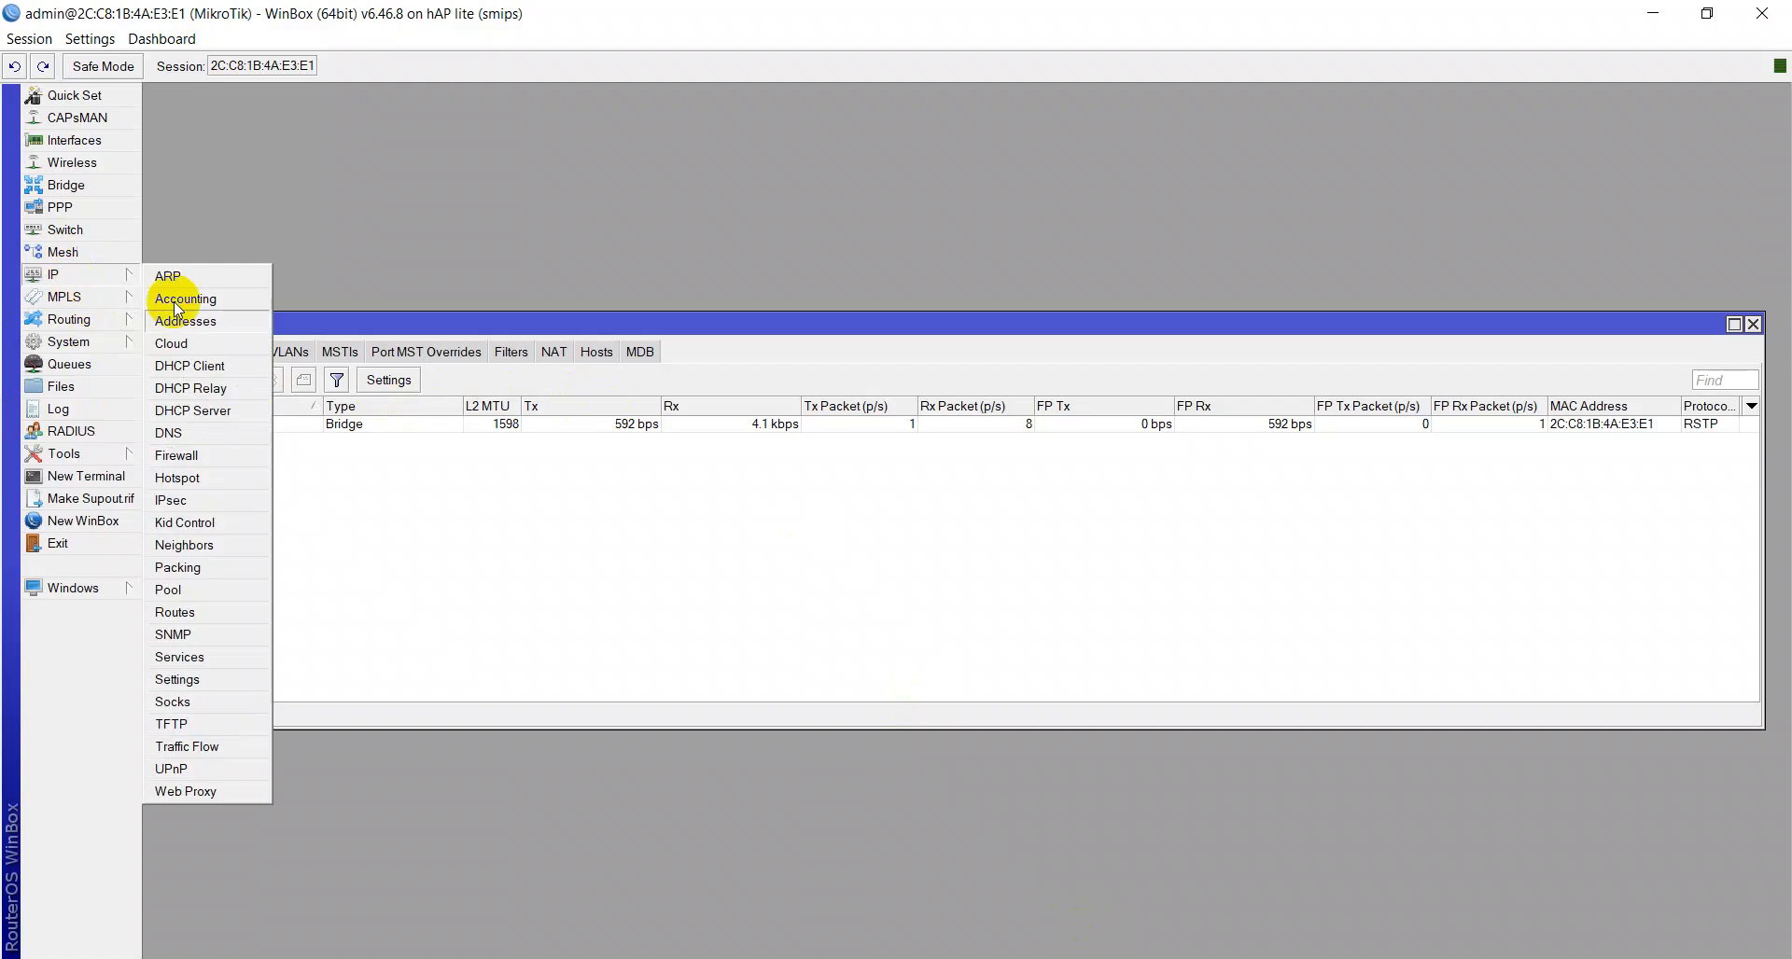
{"action": "left_click", "coordinate": [219, 411]}
{"action": "left_click", "coordinate": [548, 425]}
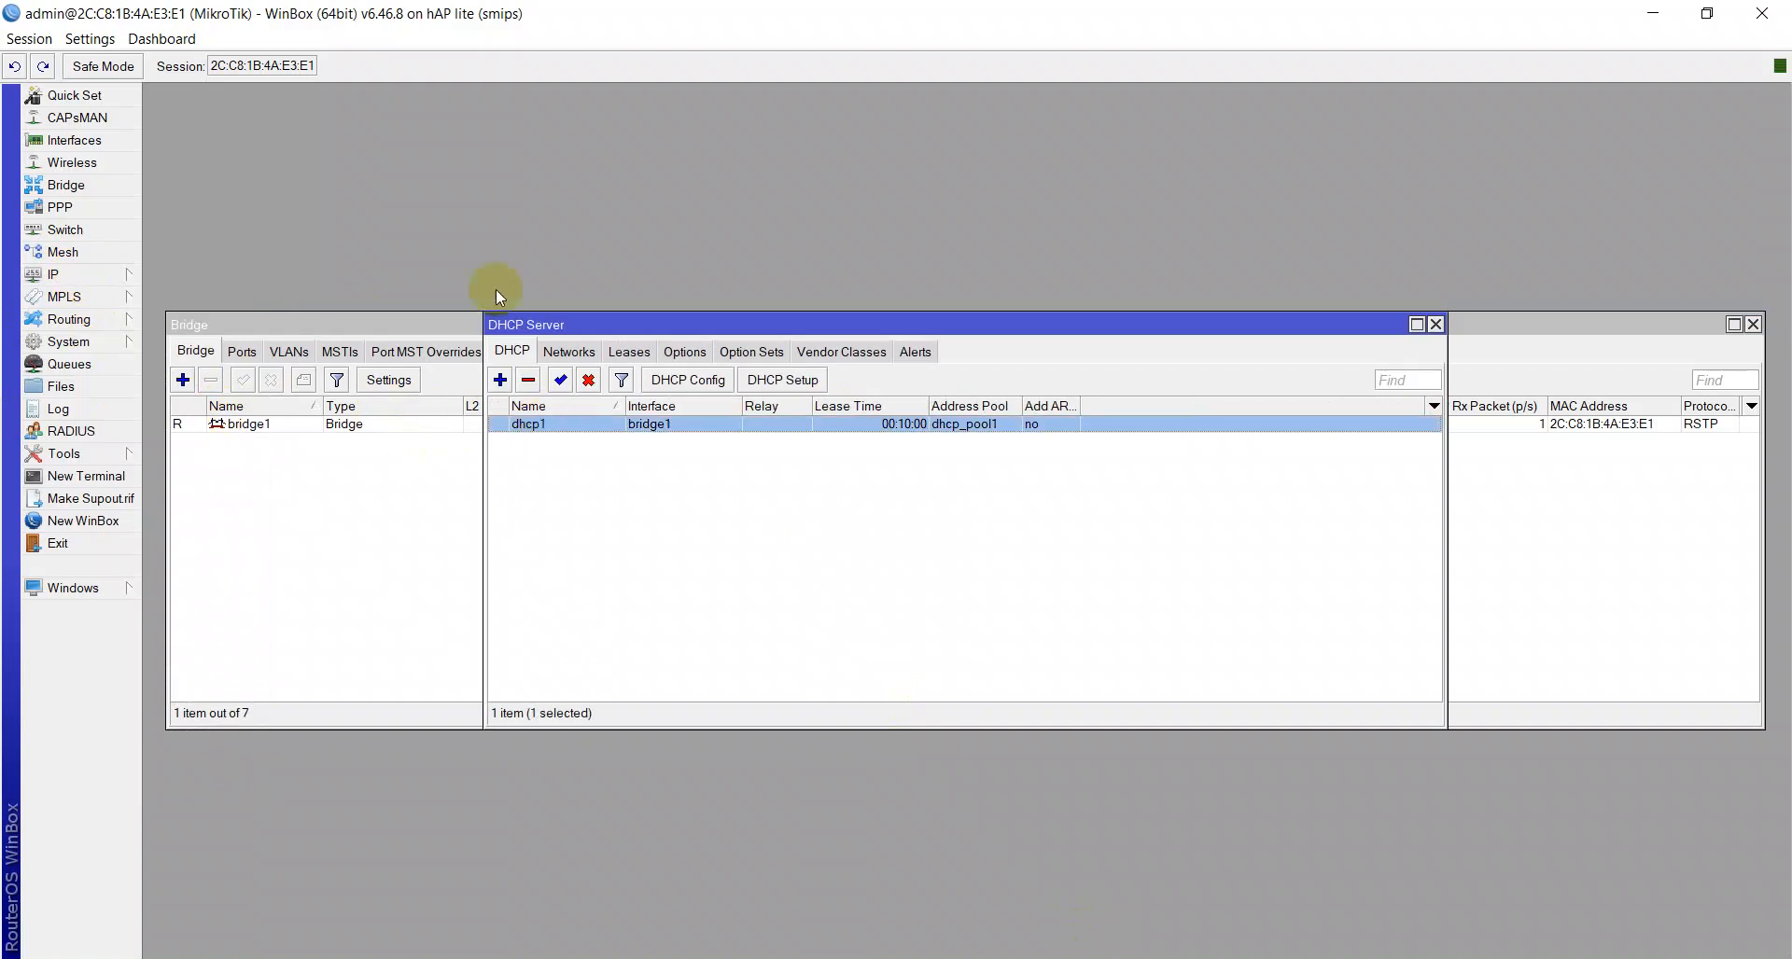
{"action": "left_click_drag", "start_coordinate": [537, 327], "coordinate": [516, 98]}
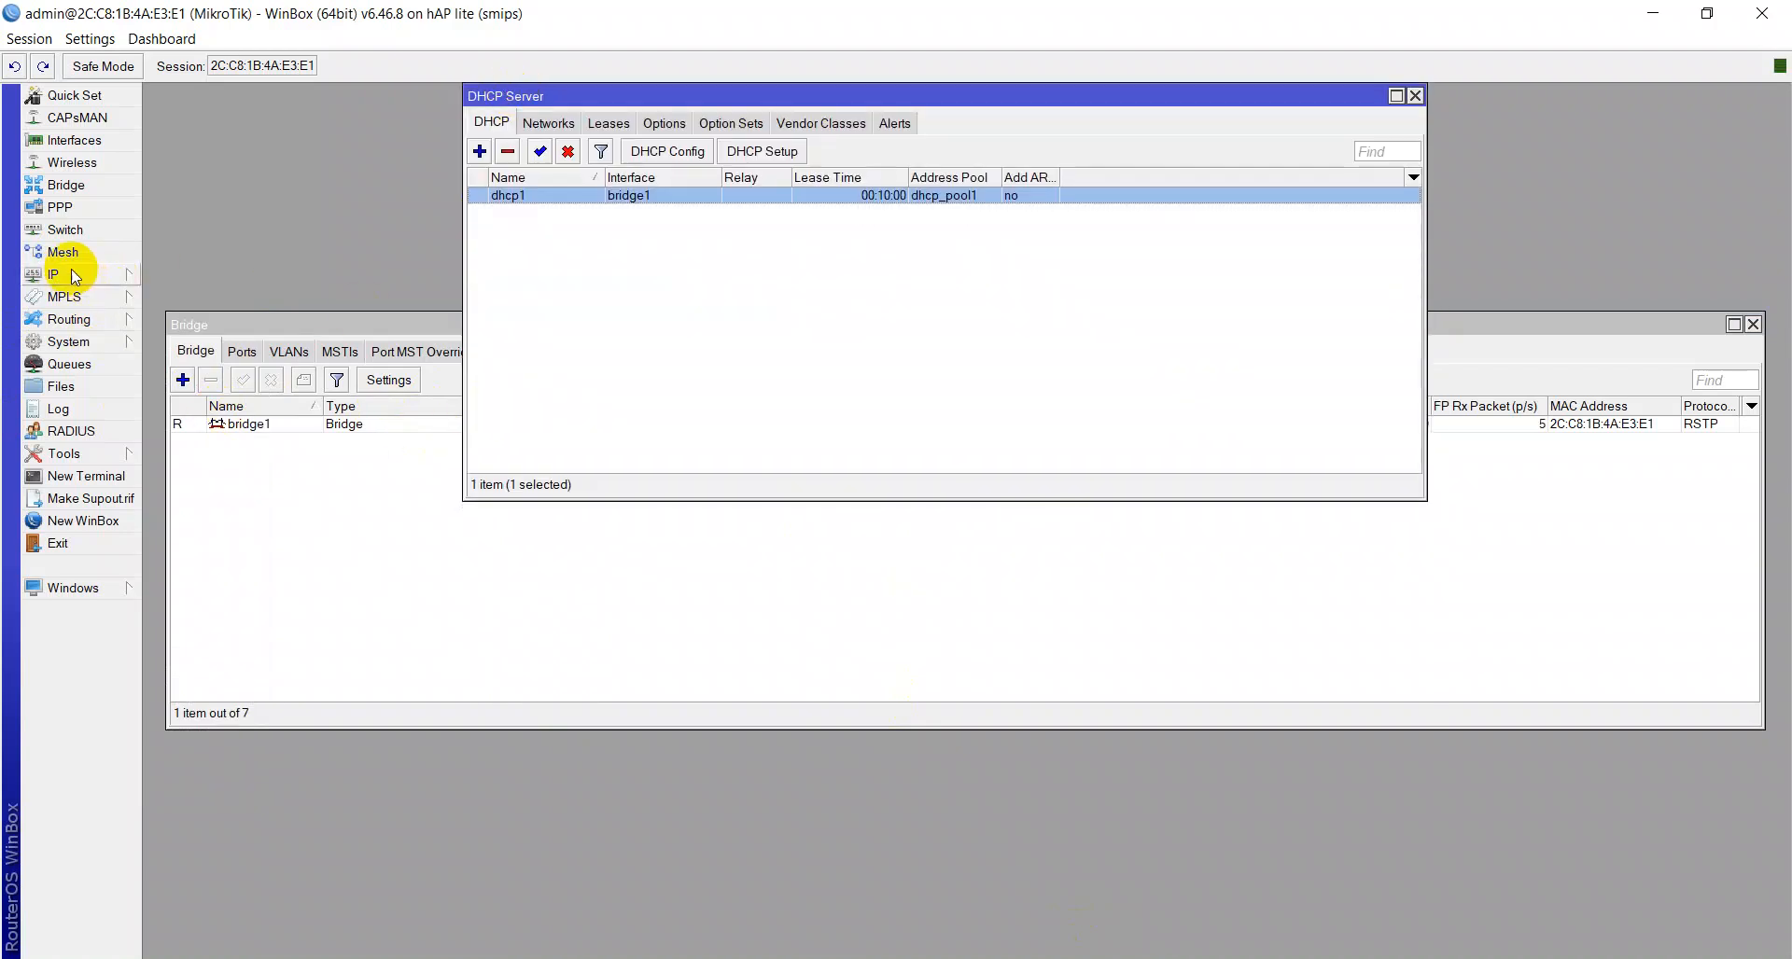
{"action": "left_click", "coordinate": [82, 276]}
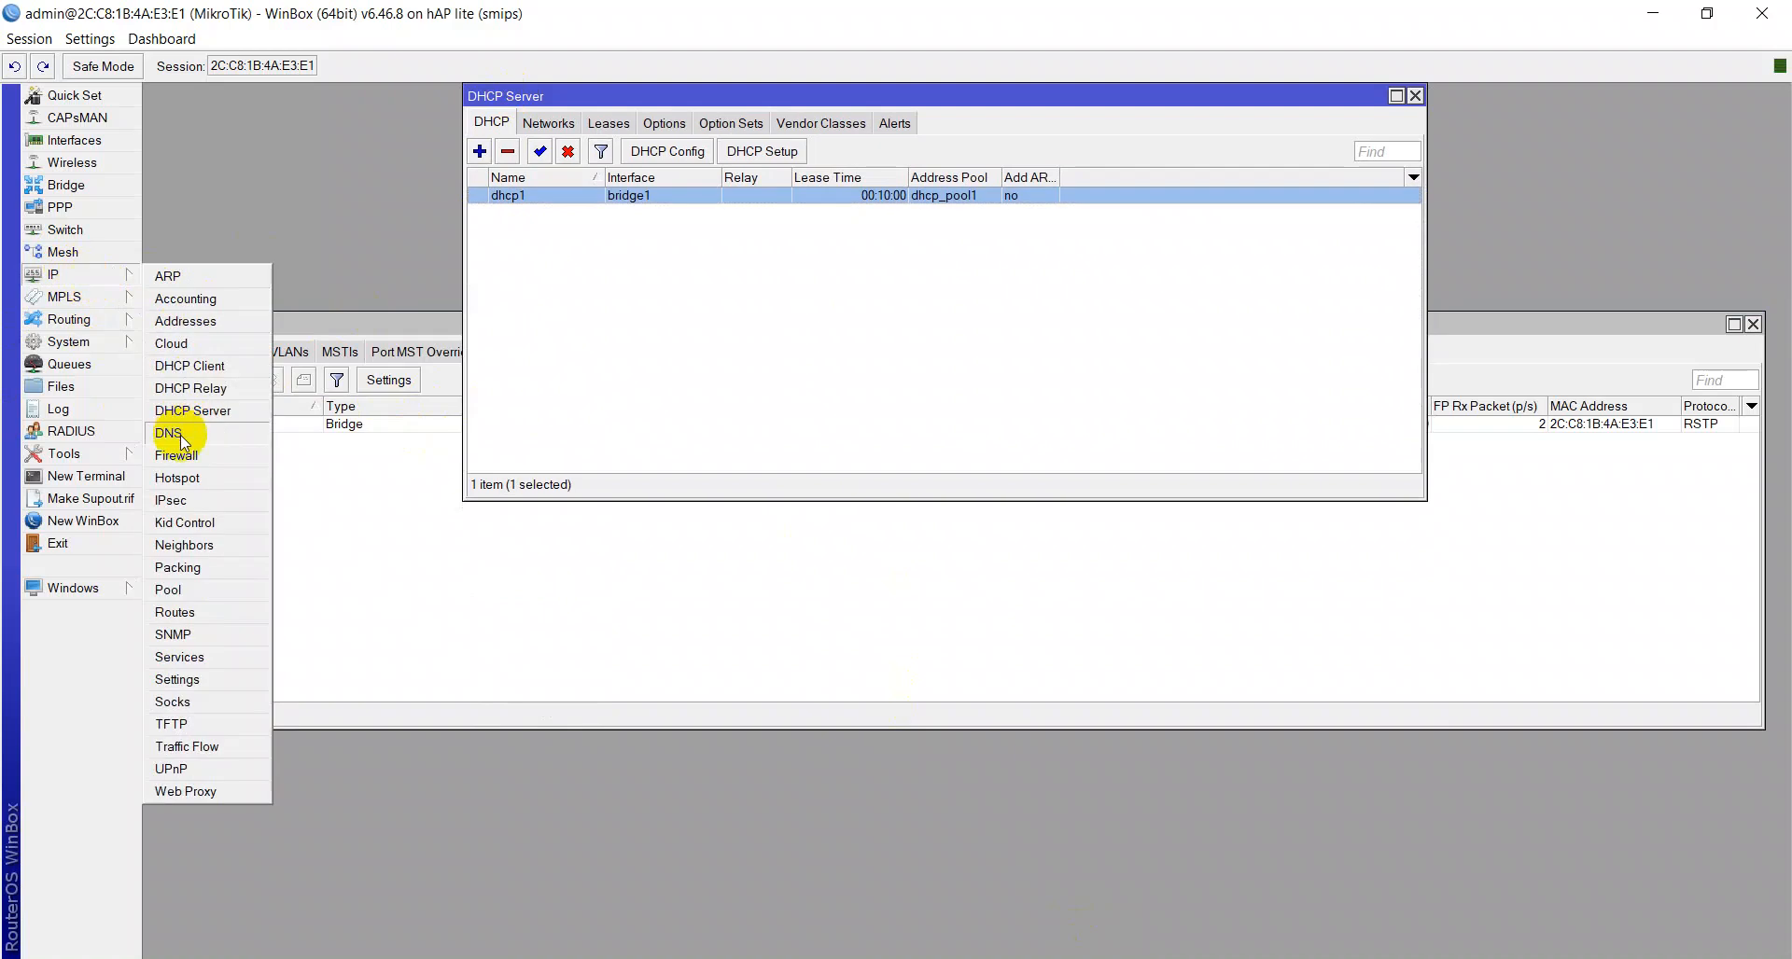
{"action": "left_click", "coordinate": [177, 590]}
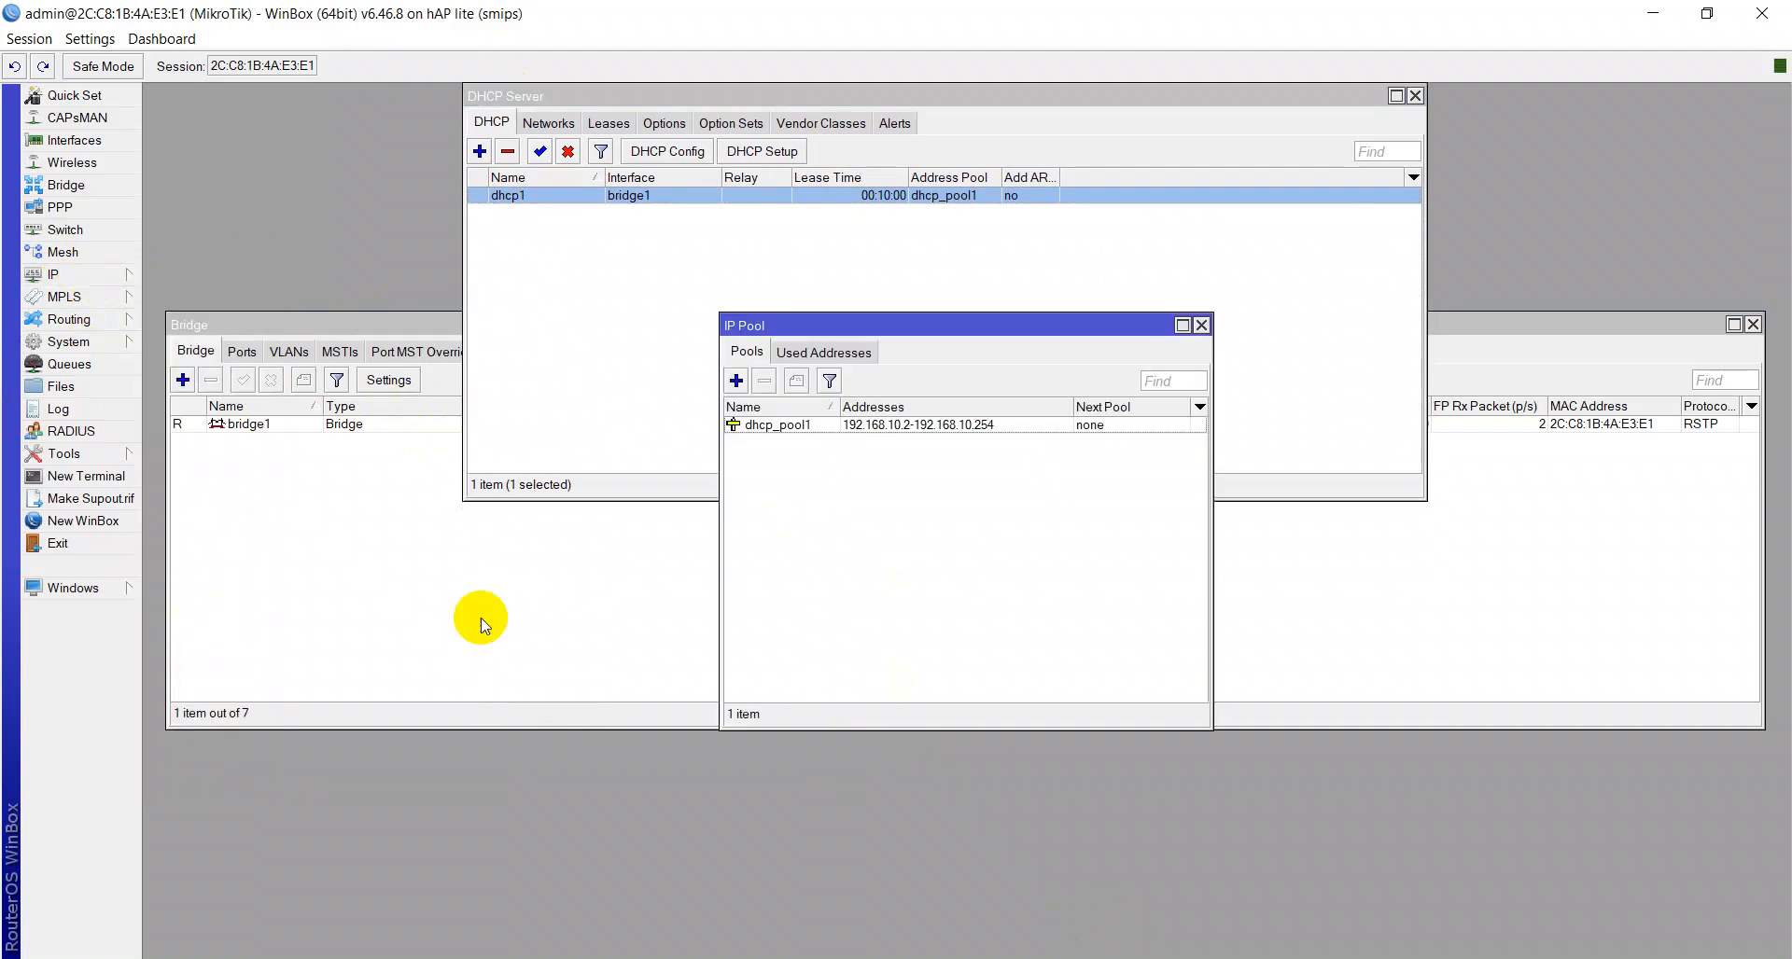
{"action": "left_click", "coordinate": [746, 427]}
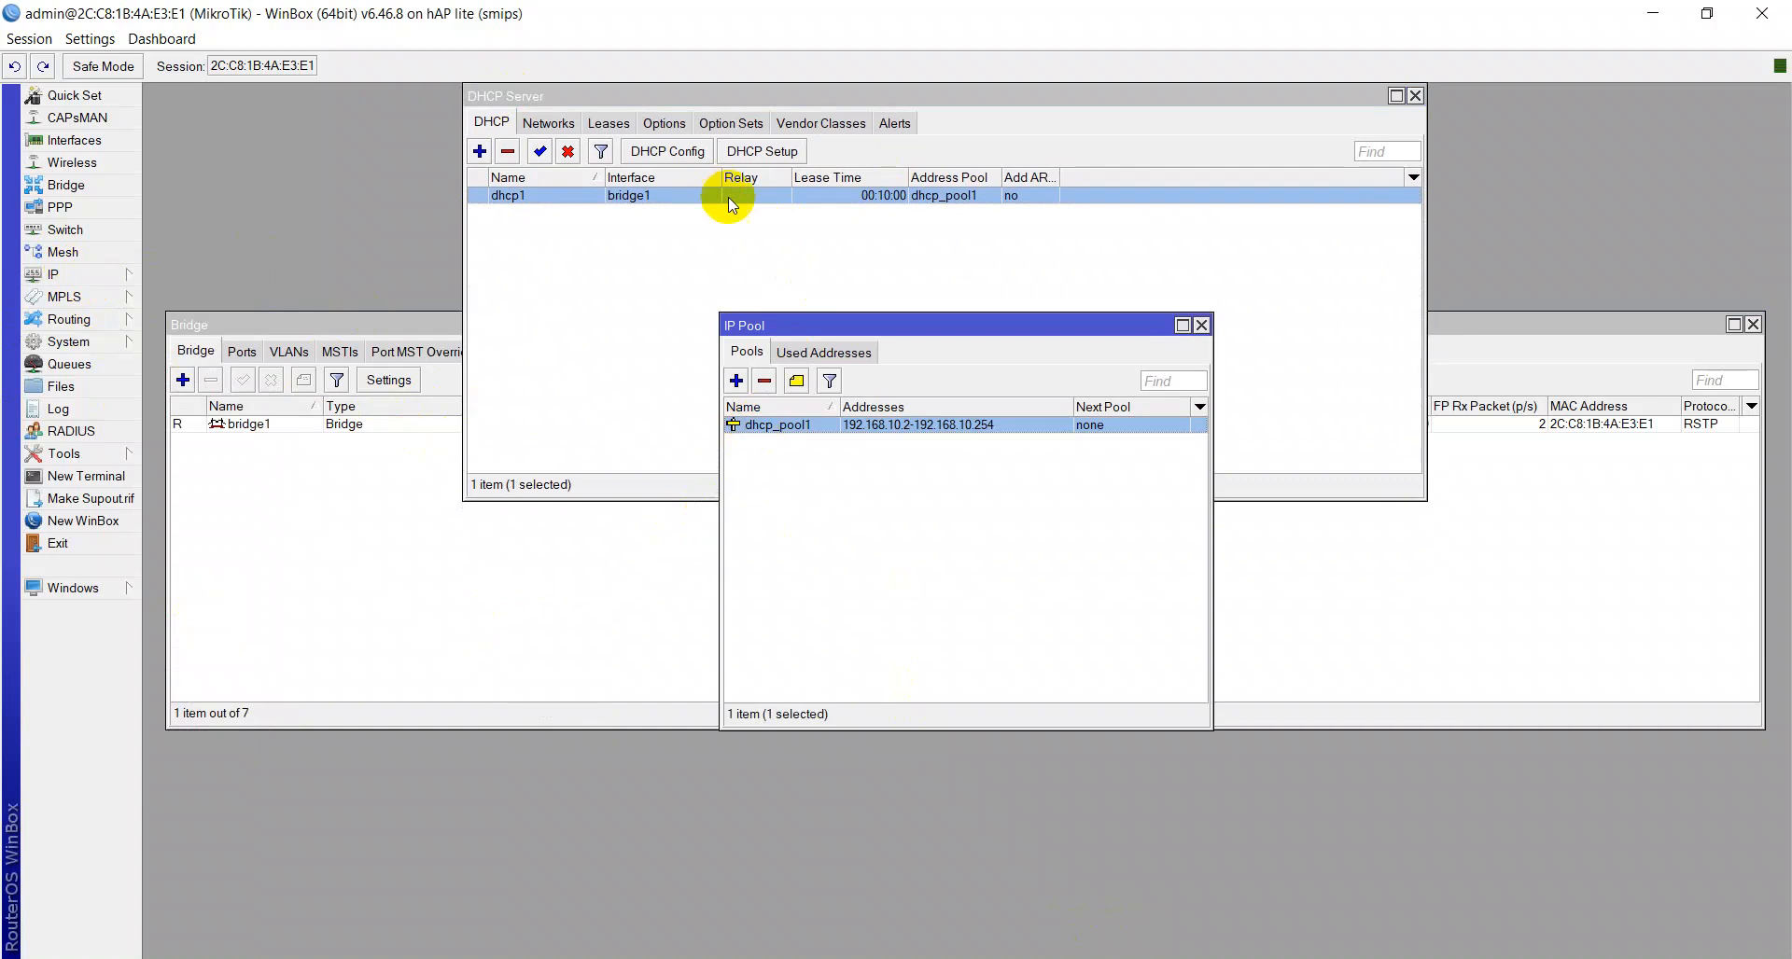
{"action": "left_click_drag", "start_coordinate": [796, 329], "coordinate": [280, 736]}
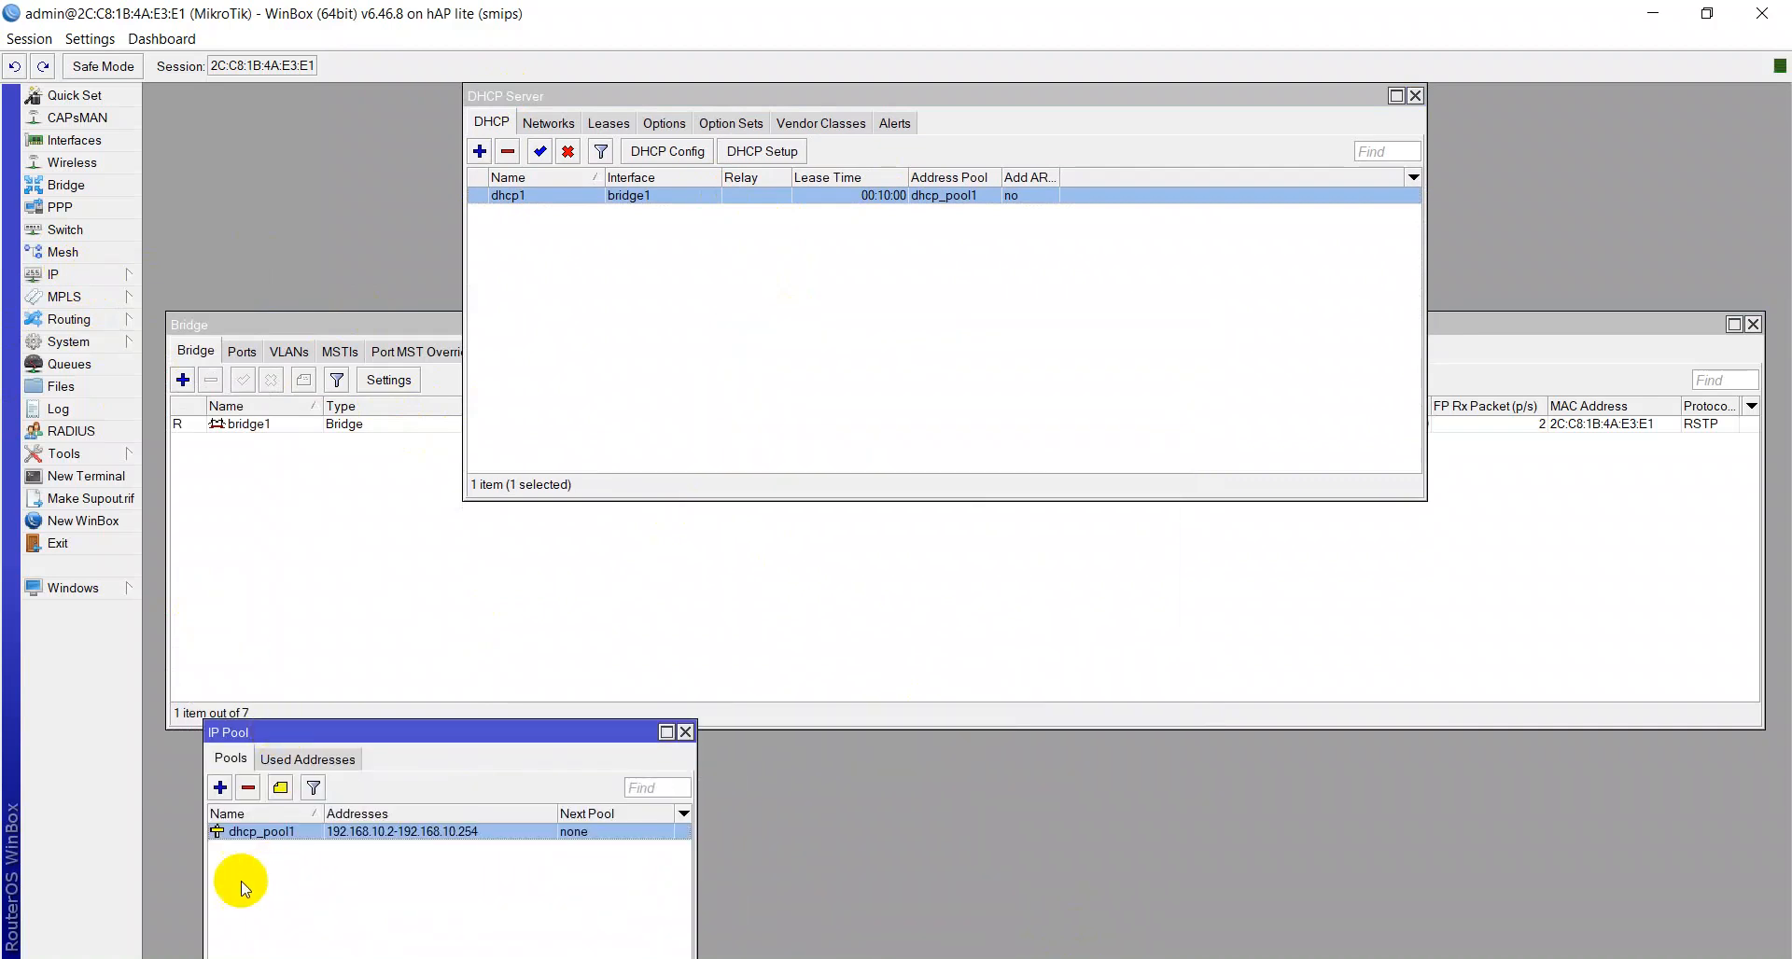
Remove the DHCP server dhcp1 together with its network entry and the address pool dhcp_pool1
{"action": "left_click", "coordinate": [511, 156]}
{"action": "left_click", "coordinate": [547, 122]}
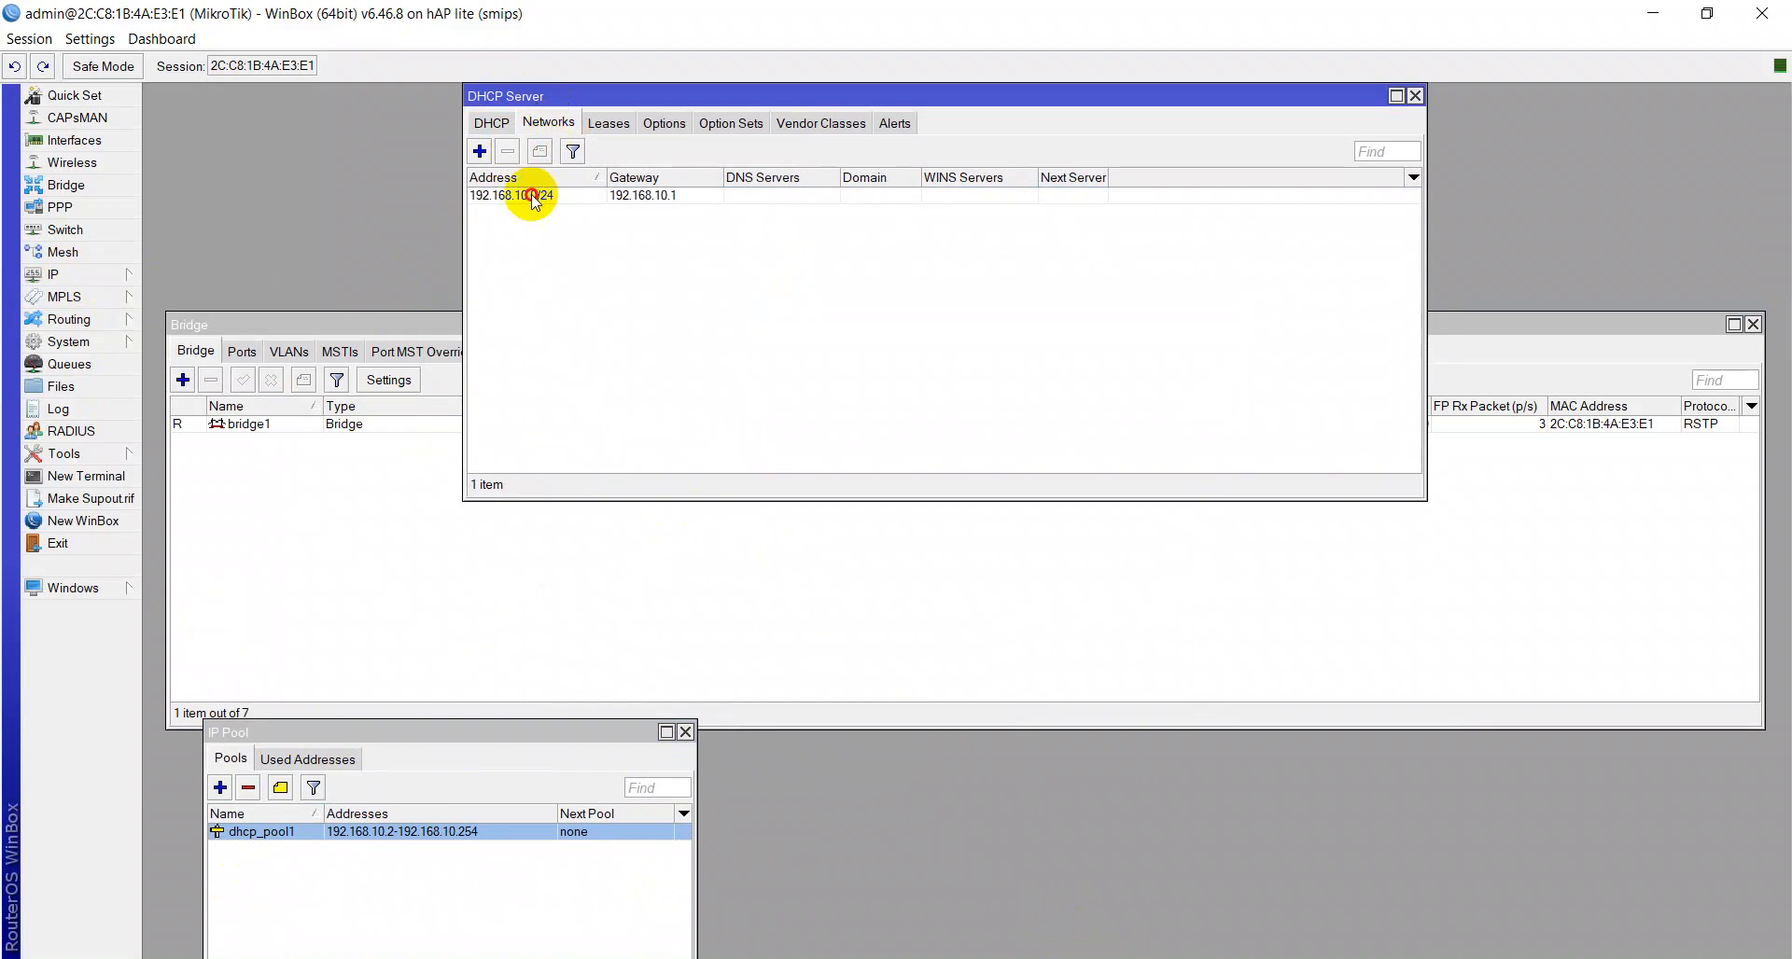
{"action": "left_click", "coordinate": [528, 195]}
{"action": "left_click", "coordinate": [506, 153]}
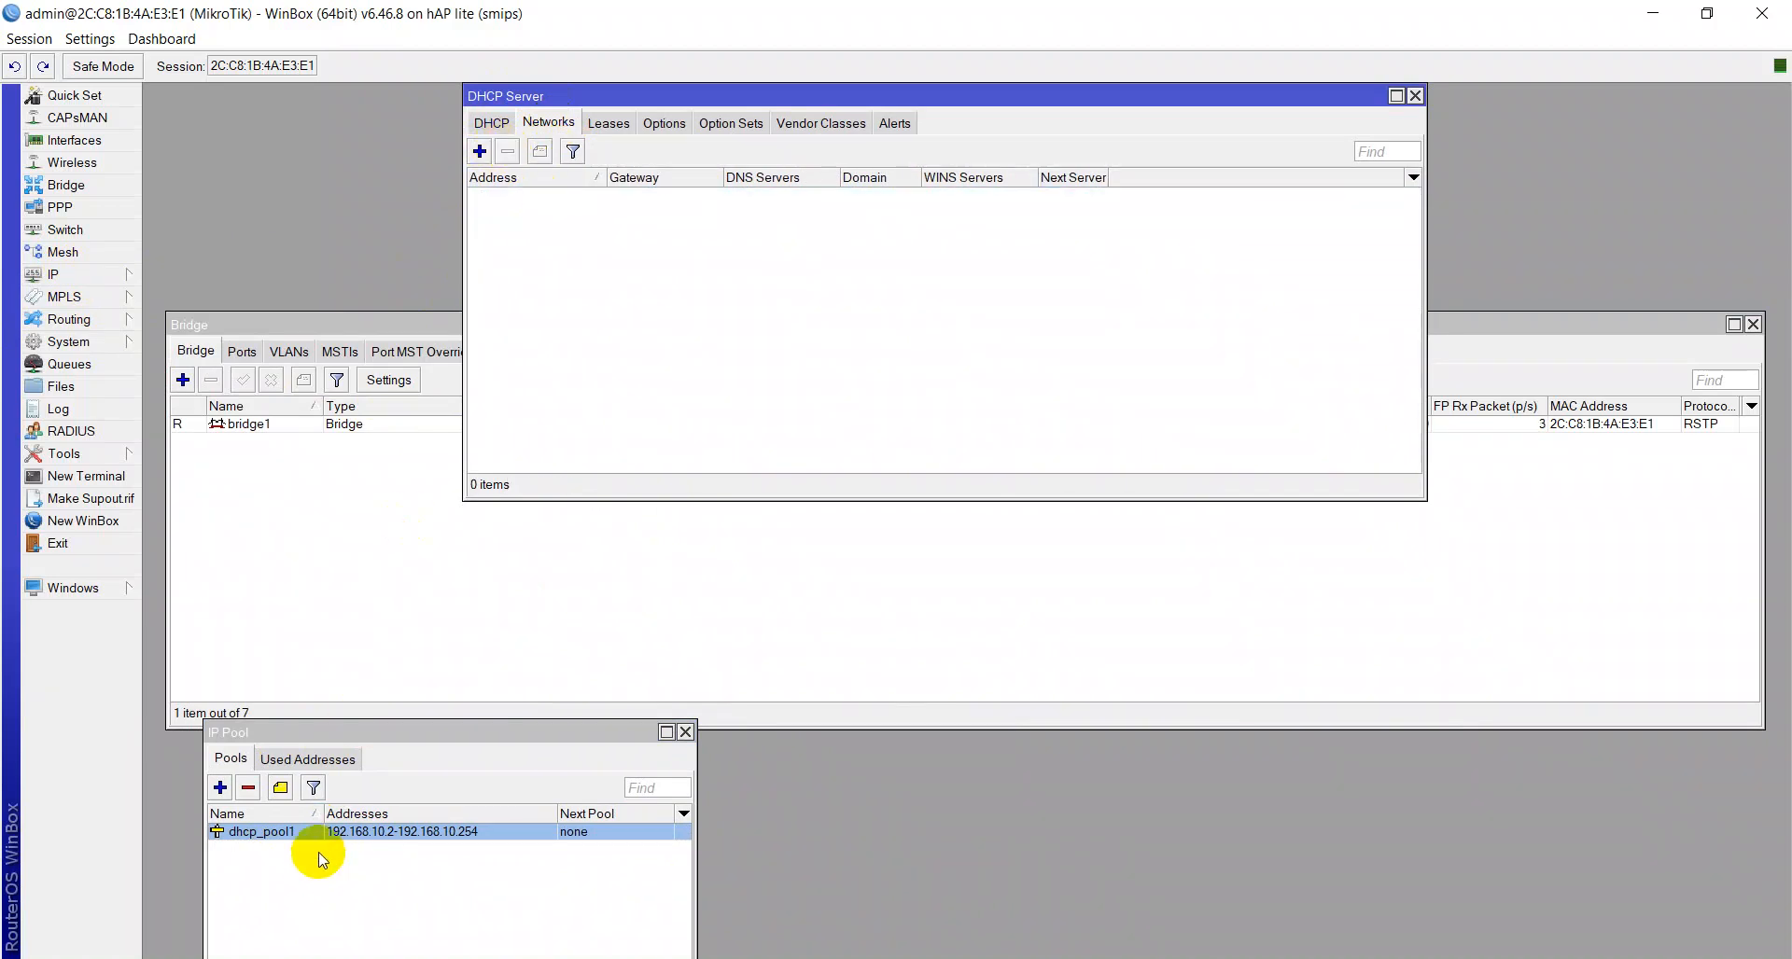
{"action": "left_click", "coordinate": [249, 788]}
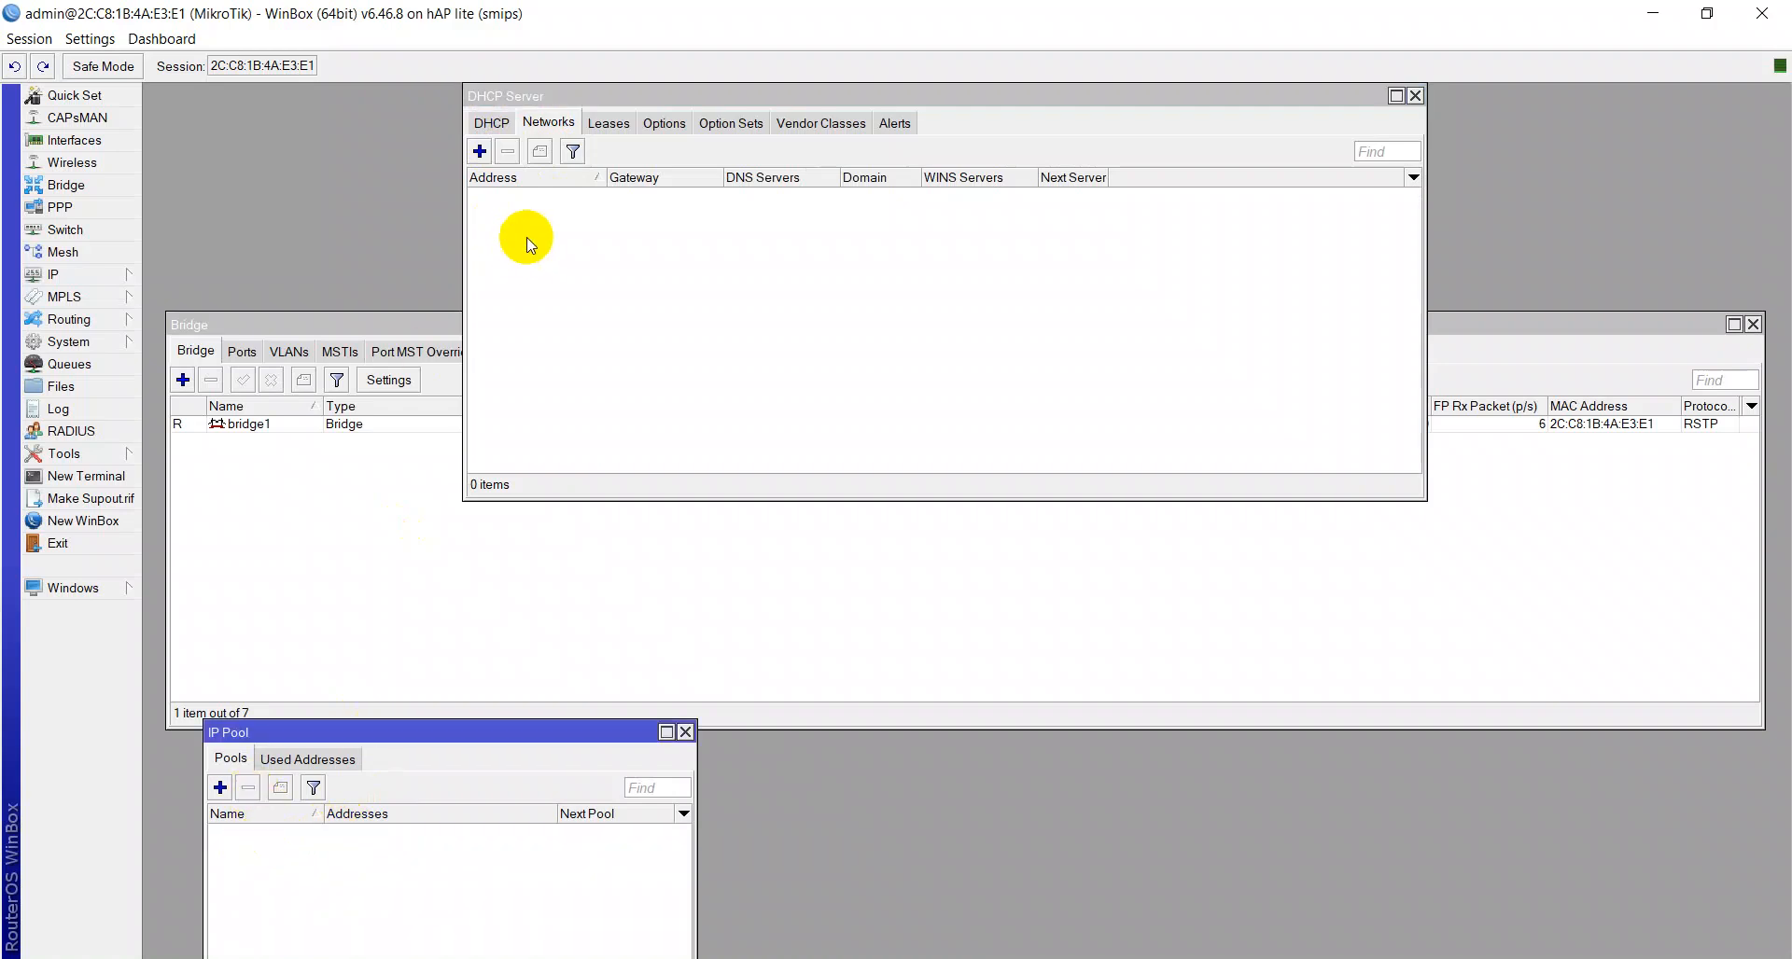
{"action": "left_click", "coordinate": [492, 122]}
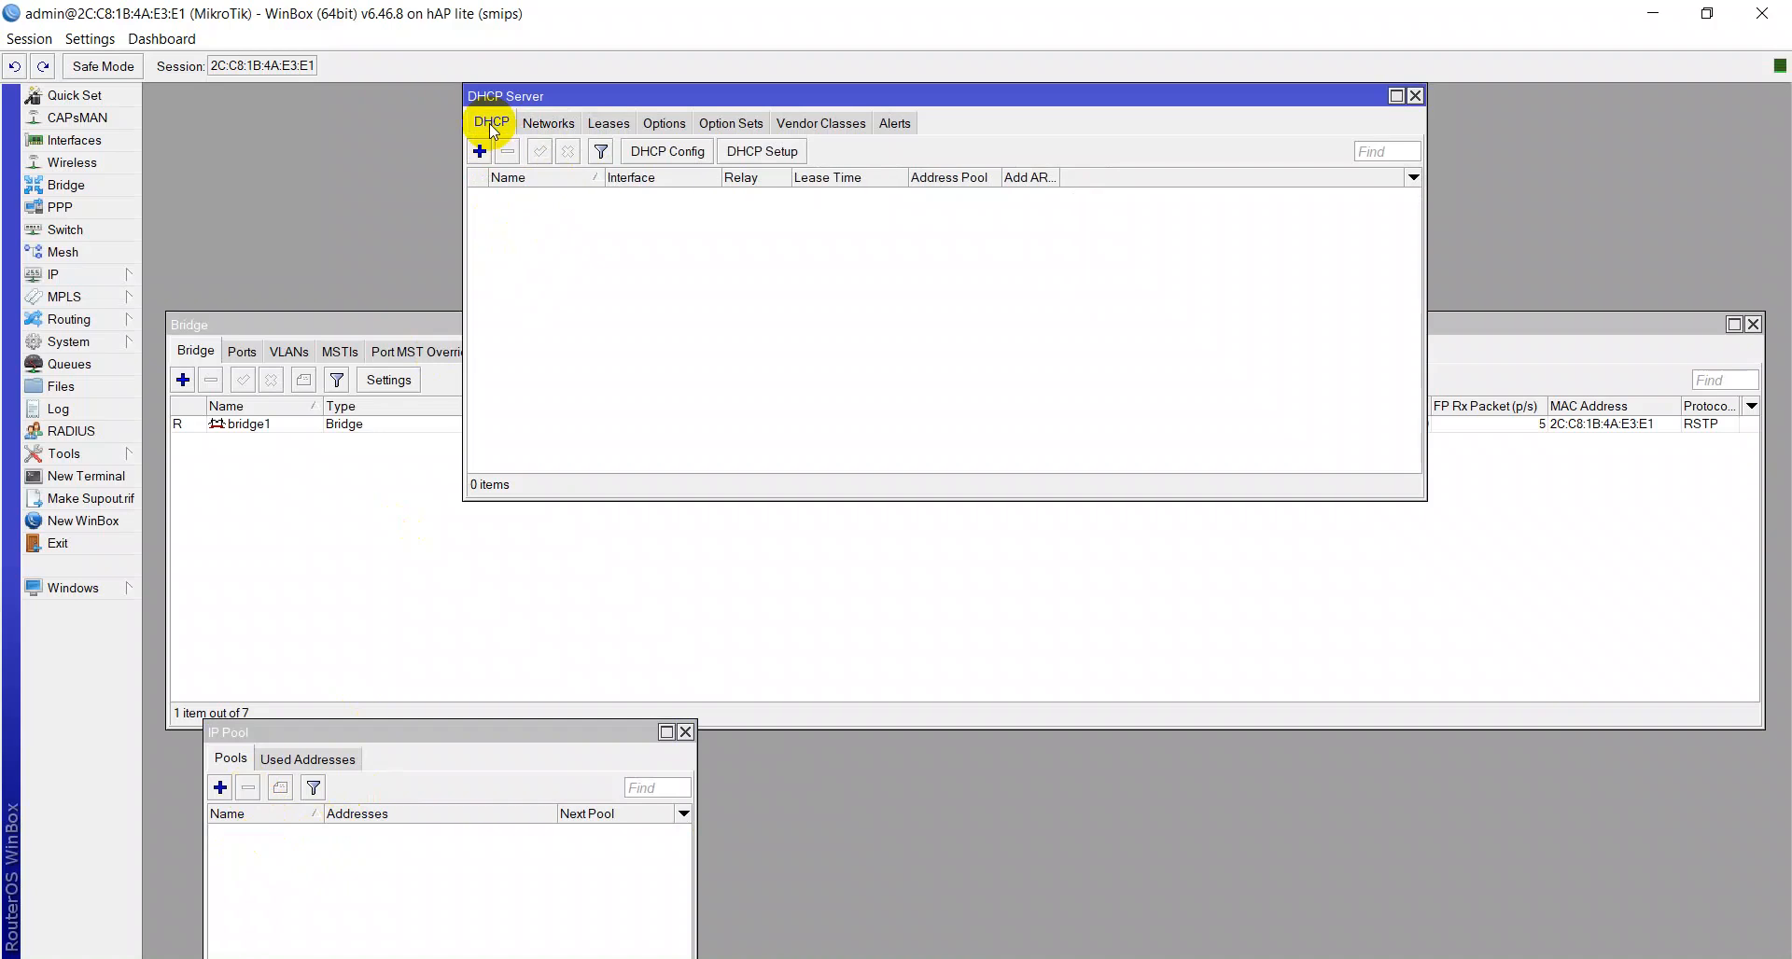
Show the bridge's member ports and try to set up a DHCP server on ether3
{"action": "left_click", "coordinate": [242, 352]}
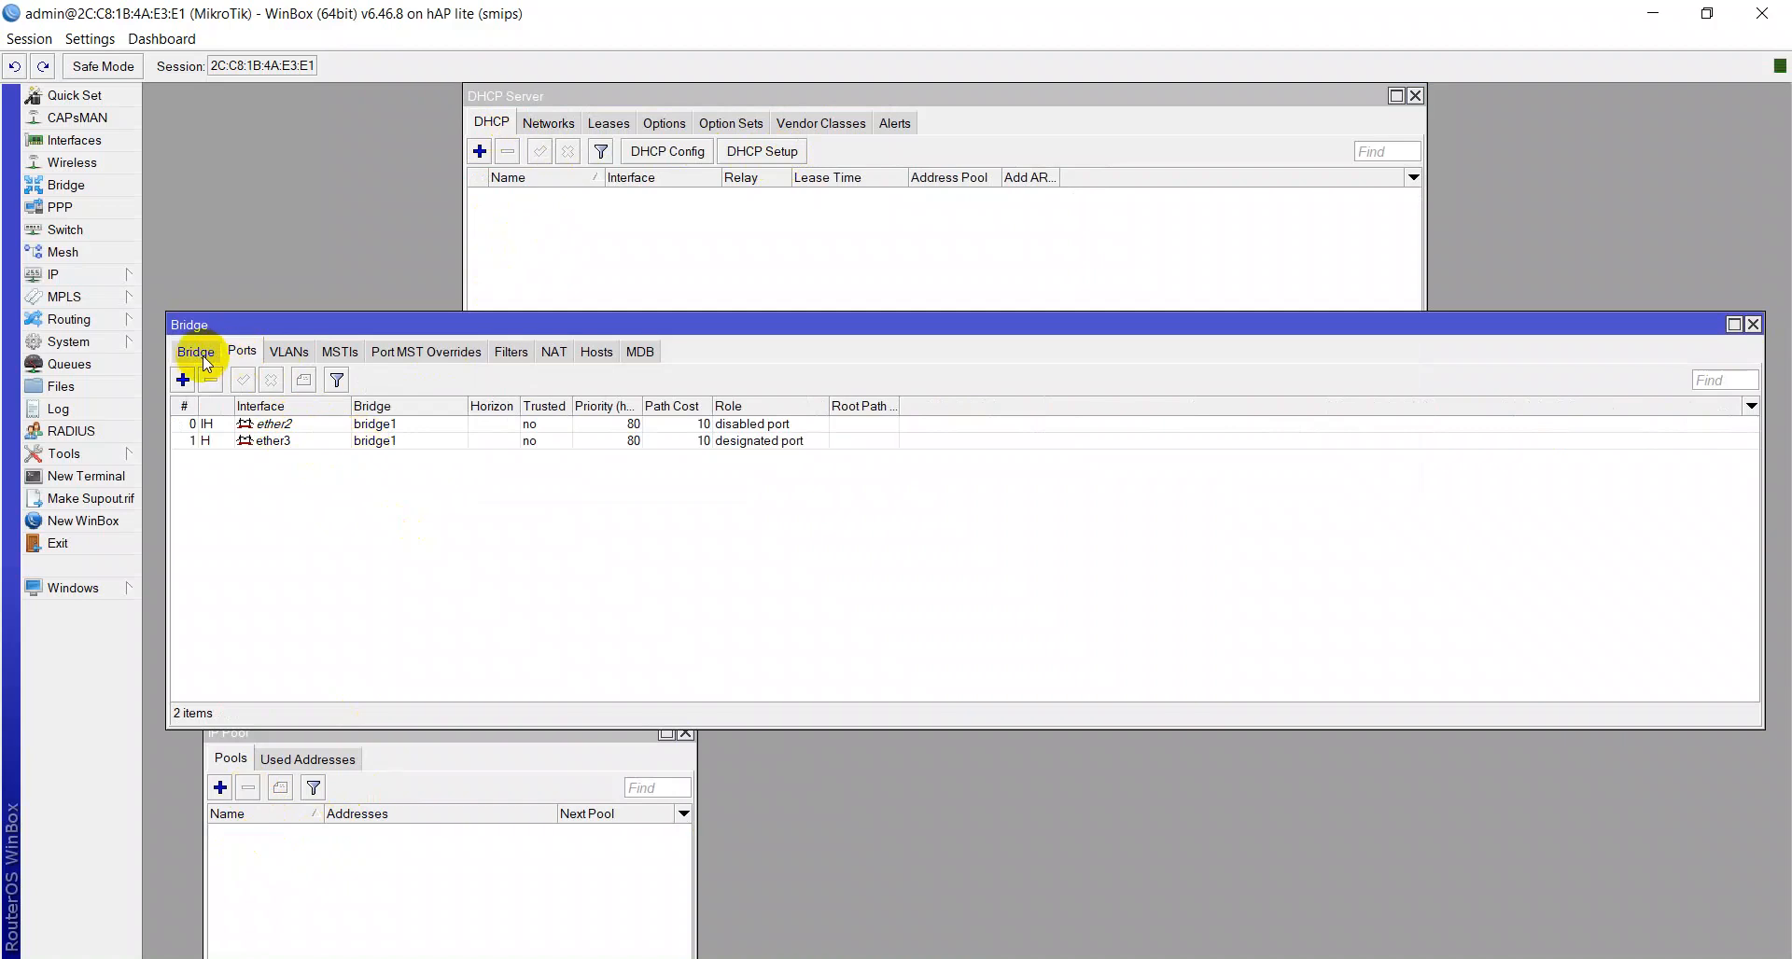
{"action": "left_click", "coordinate": [547, 222]}
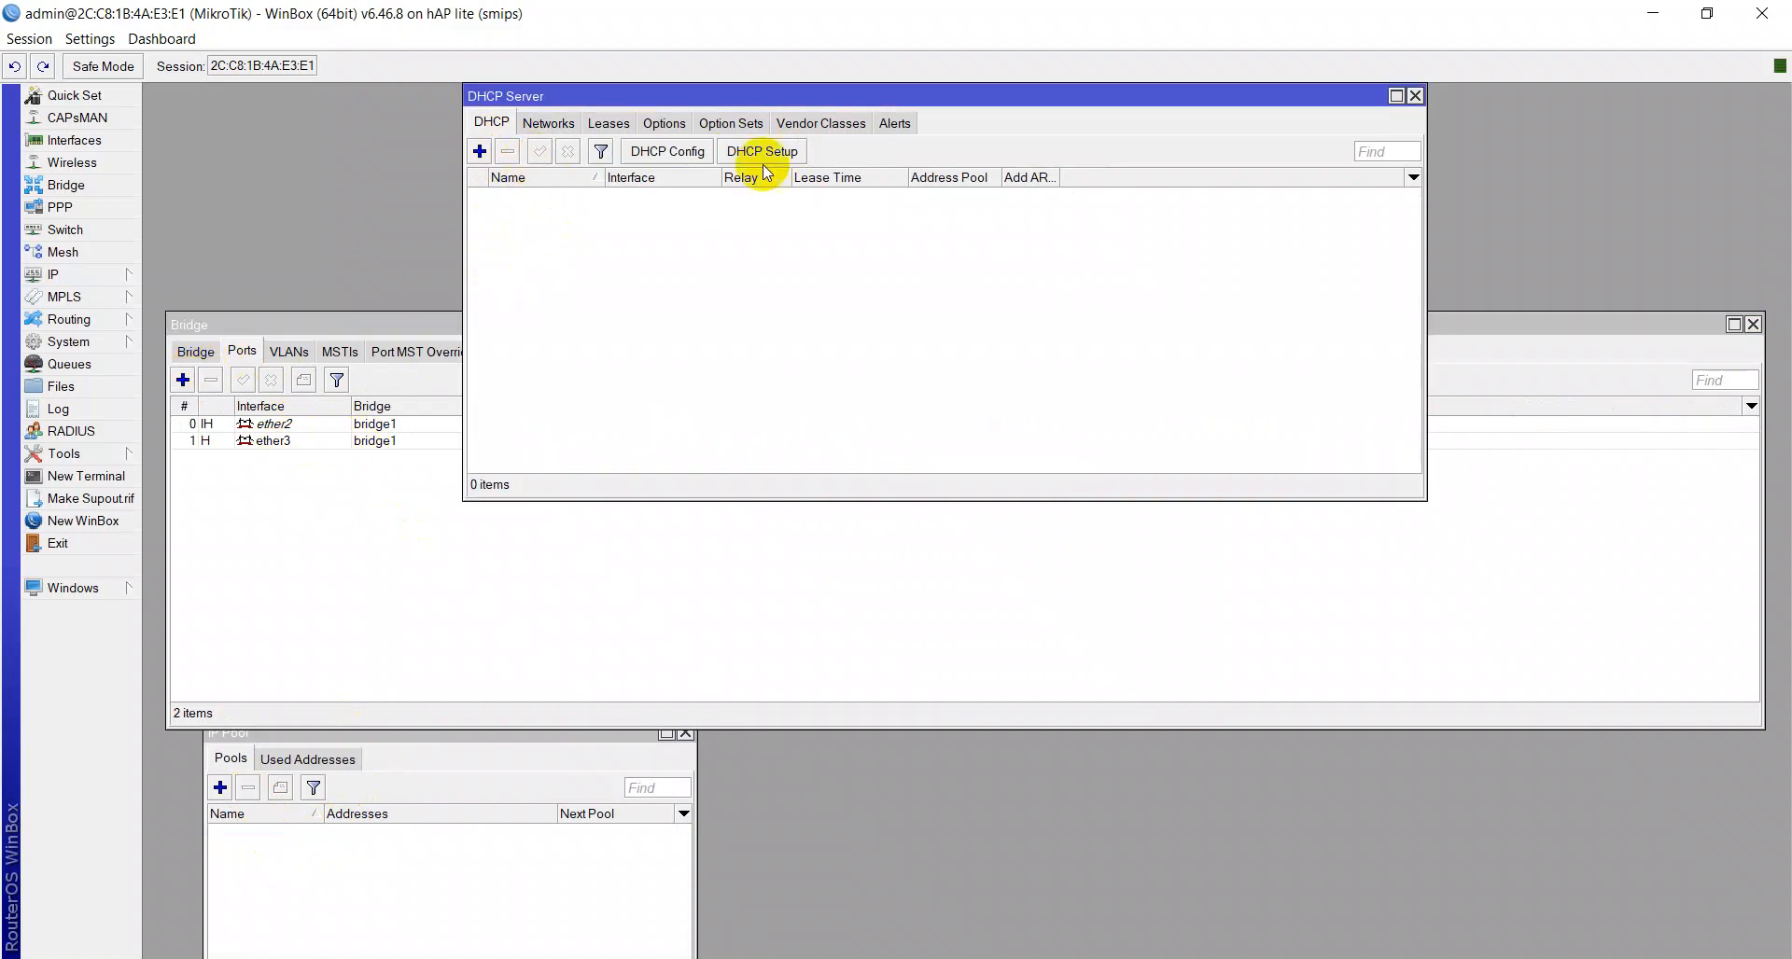
{"action": "left_click", "coordinate": [765, 154]}
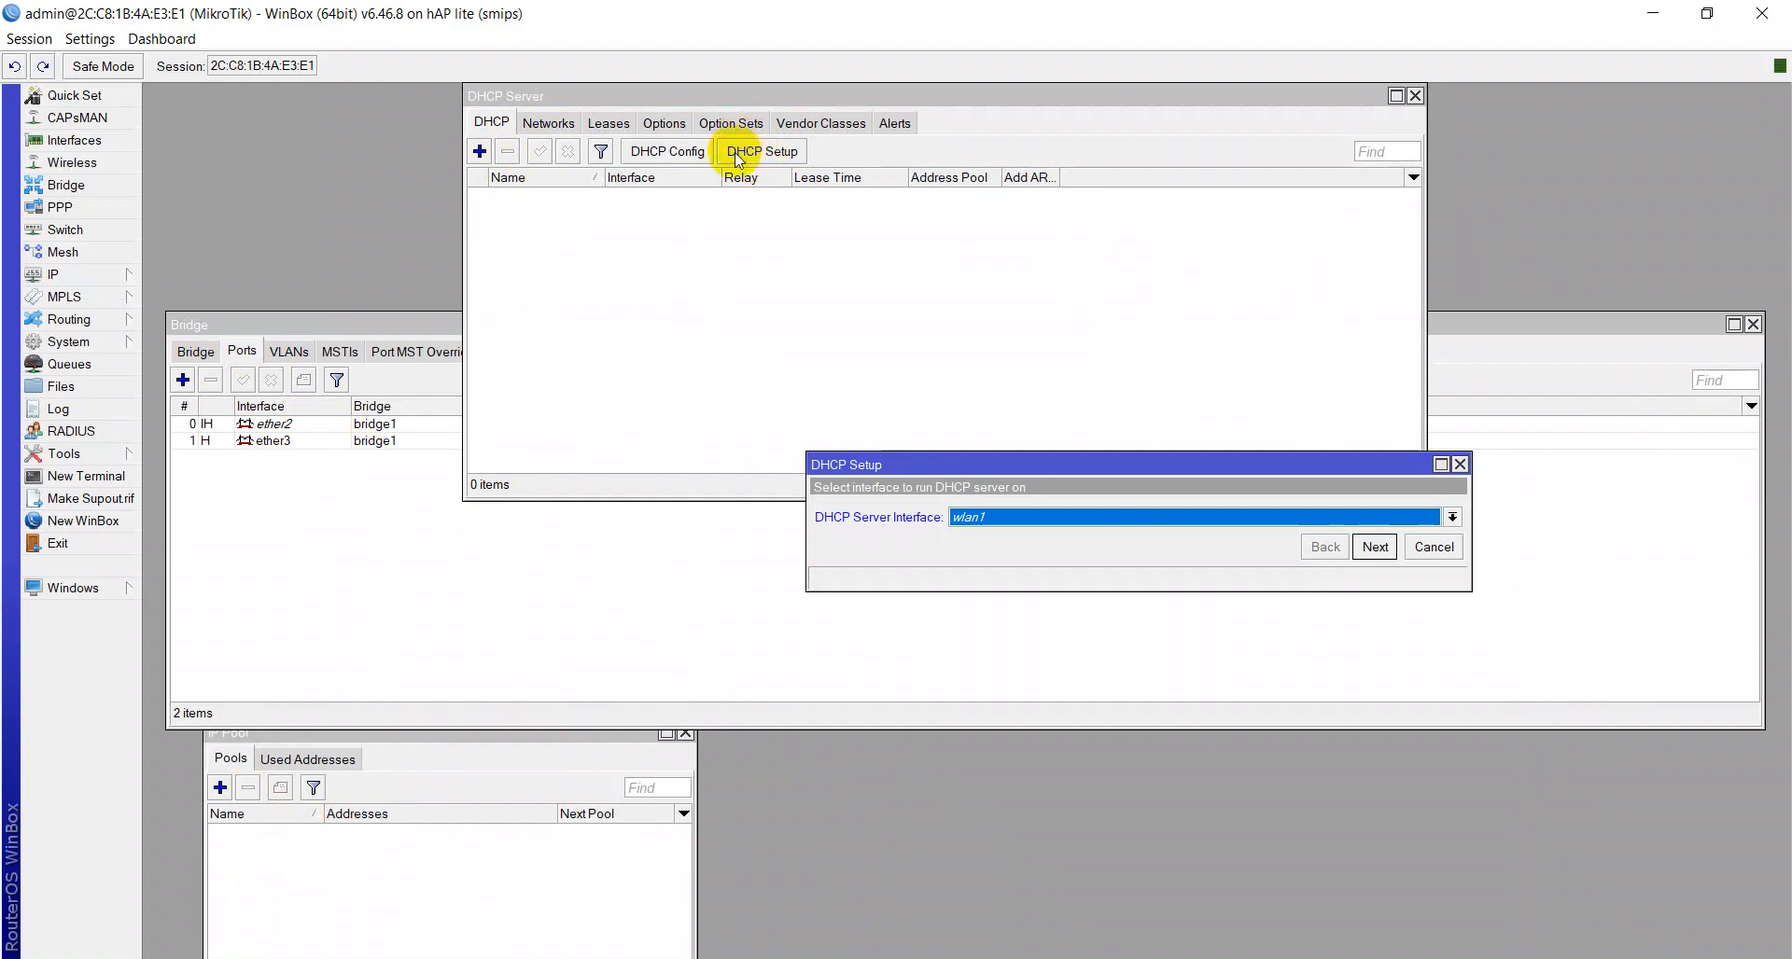
{"action": "left_click", "coordinate": [1005, 515]}
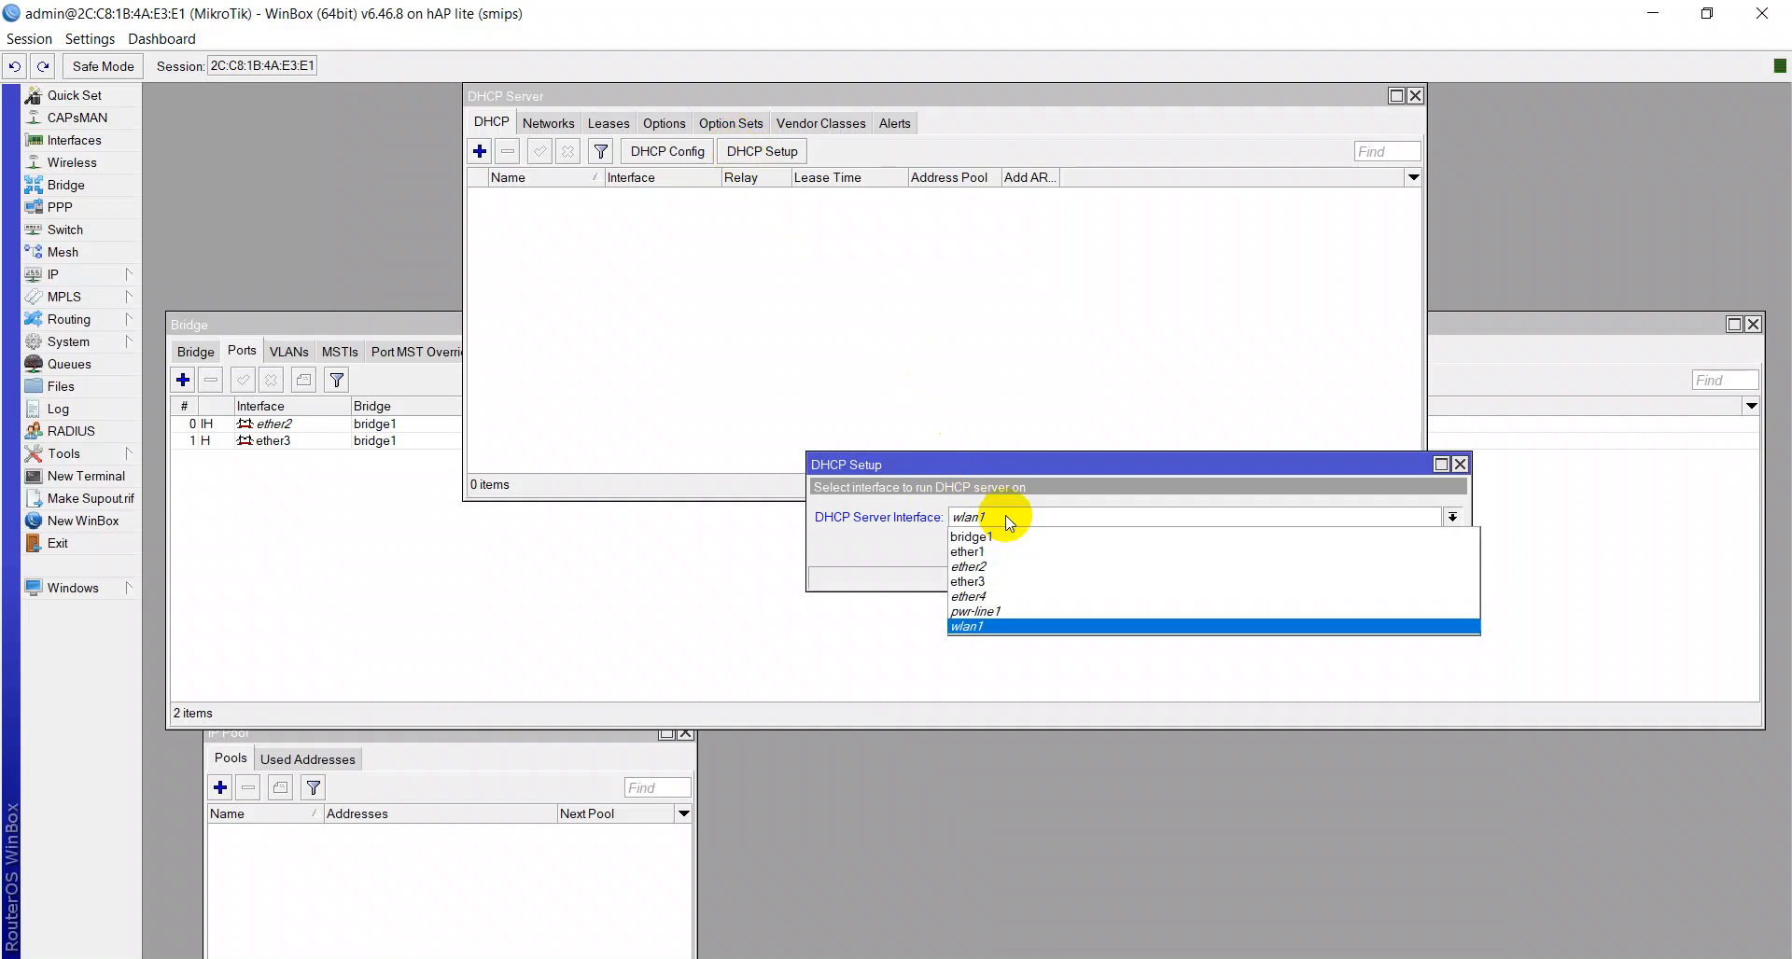
{"action": "left_click", "coordinate": [984, 582]}
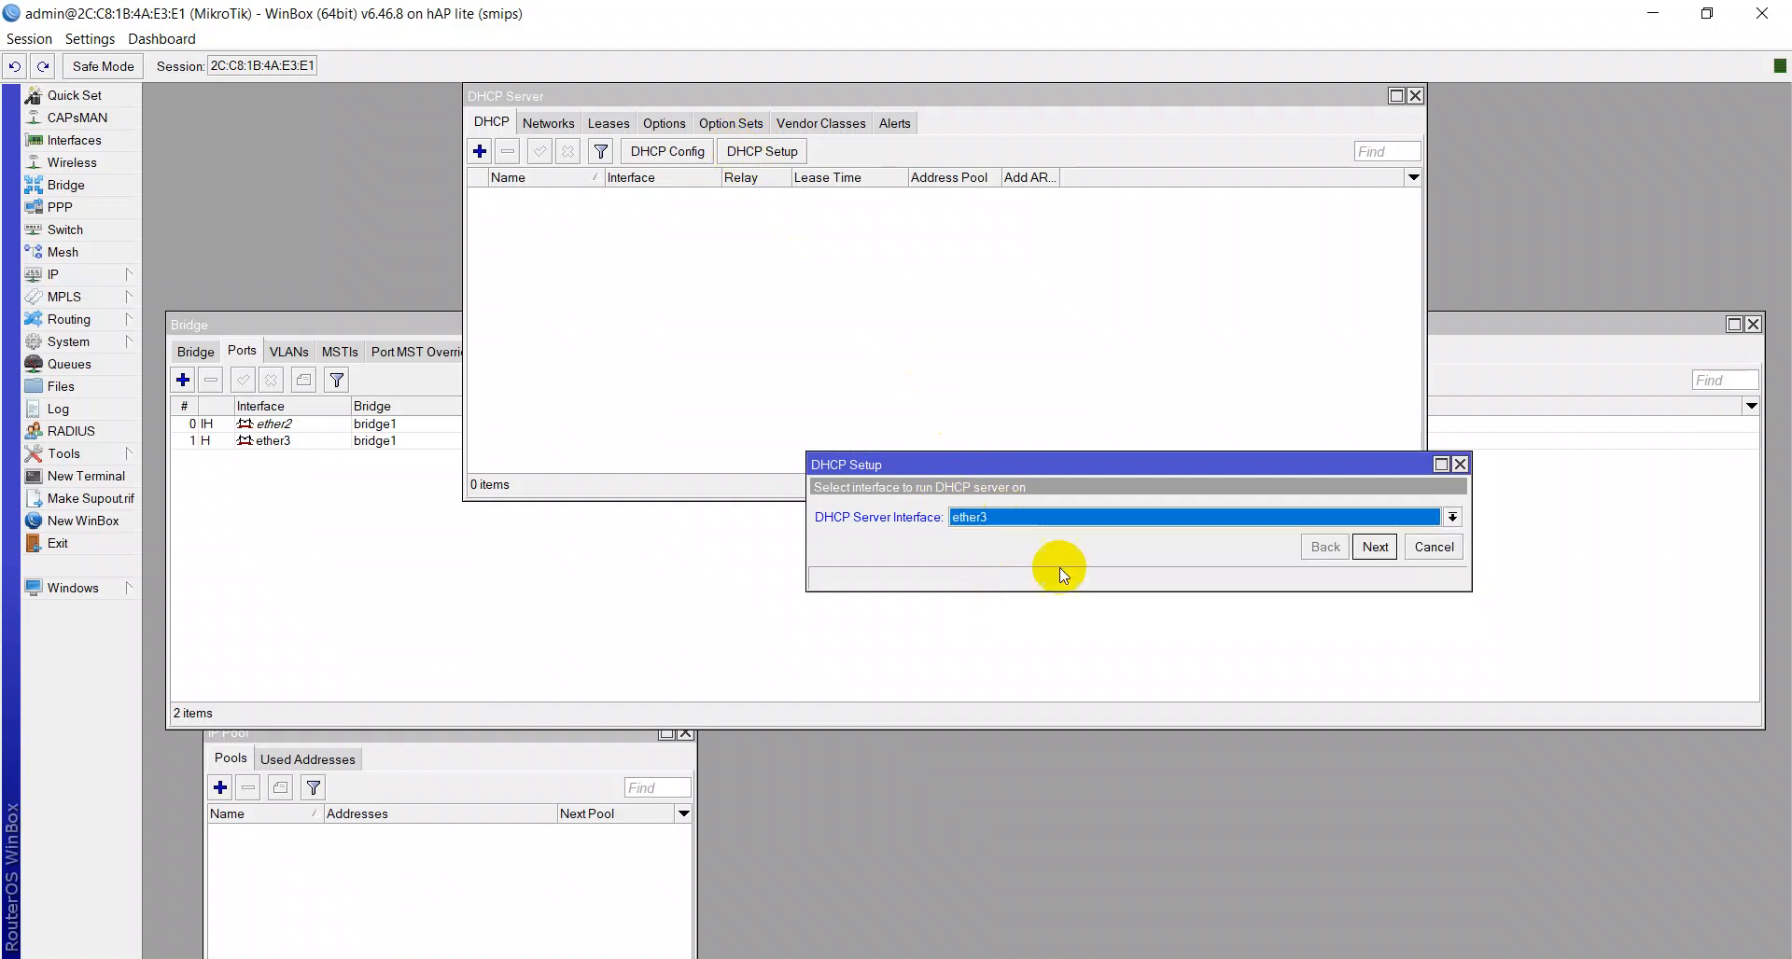
{"action": "left_click", "coordinate": [1362, 550]}
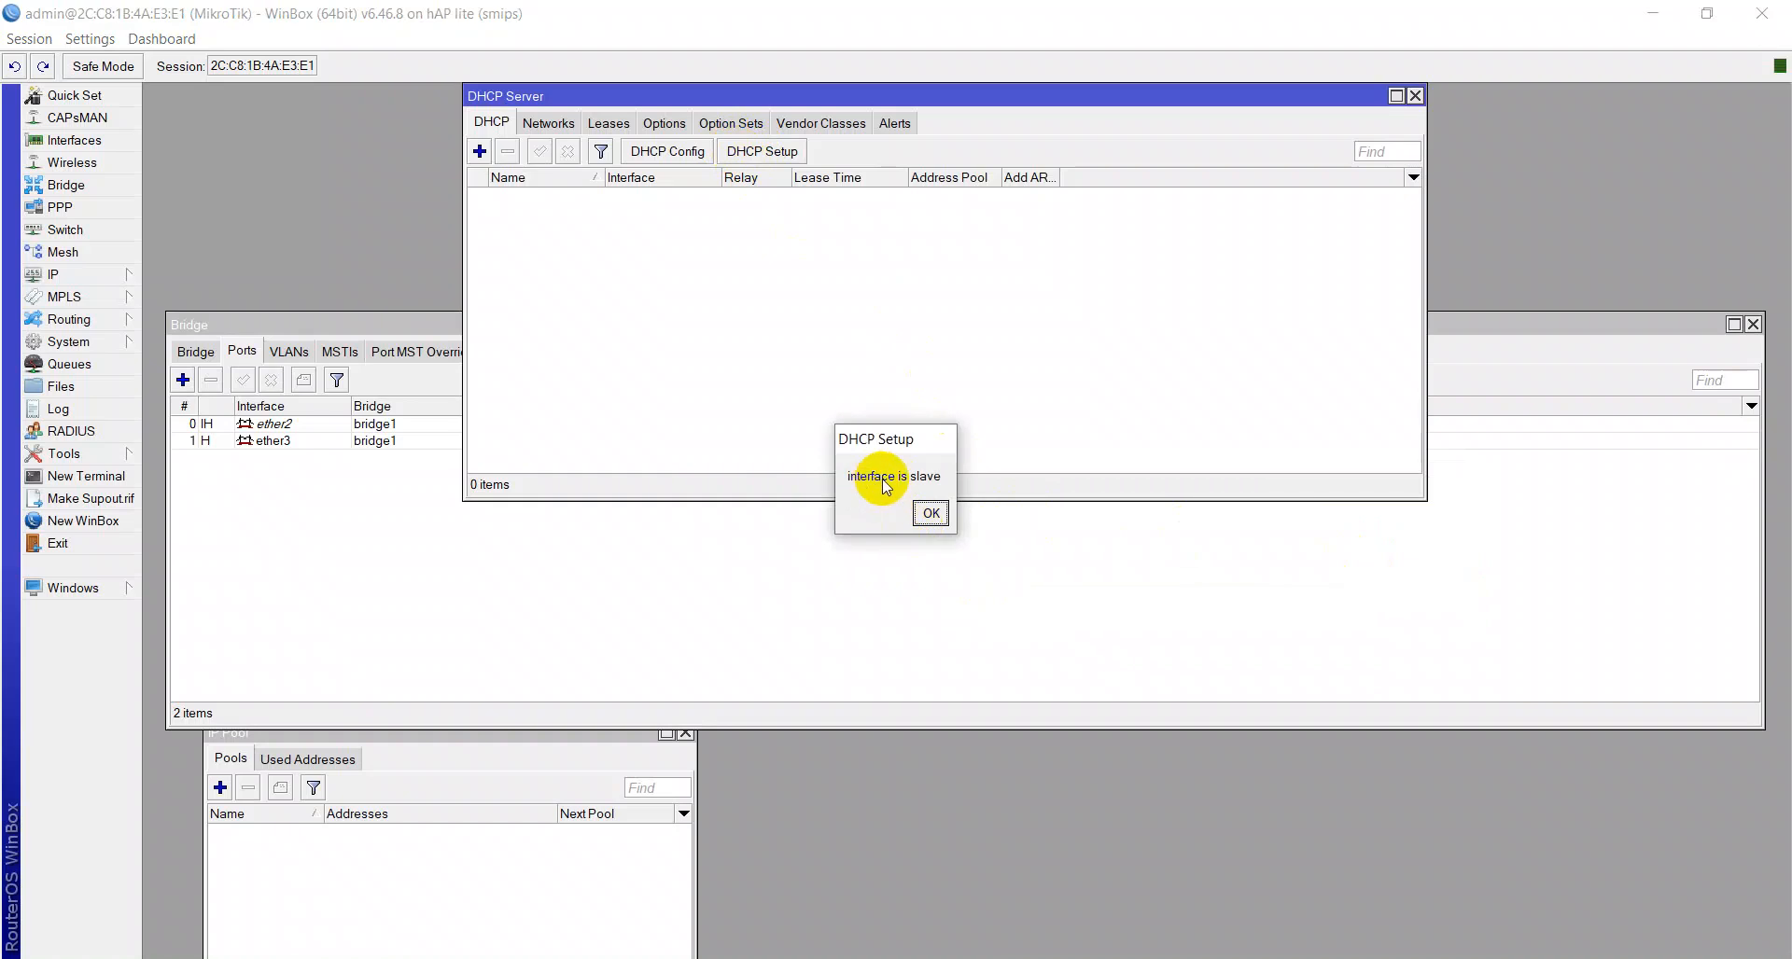
{"action": "left_click", "coordinate": [928, 514]}
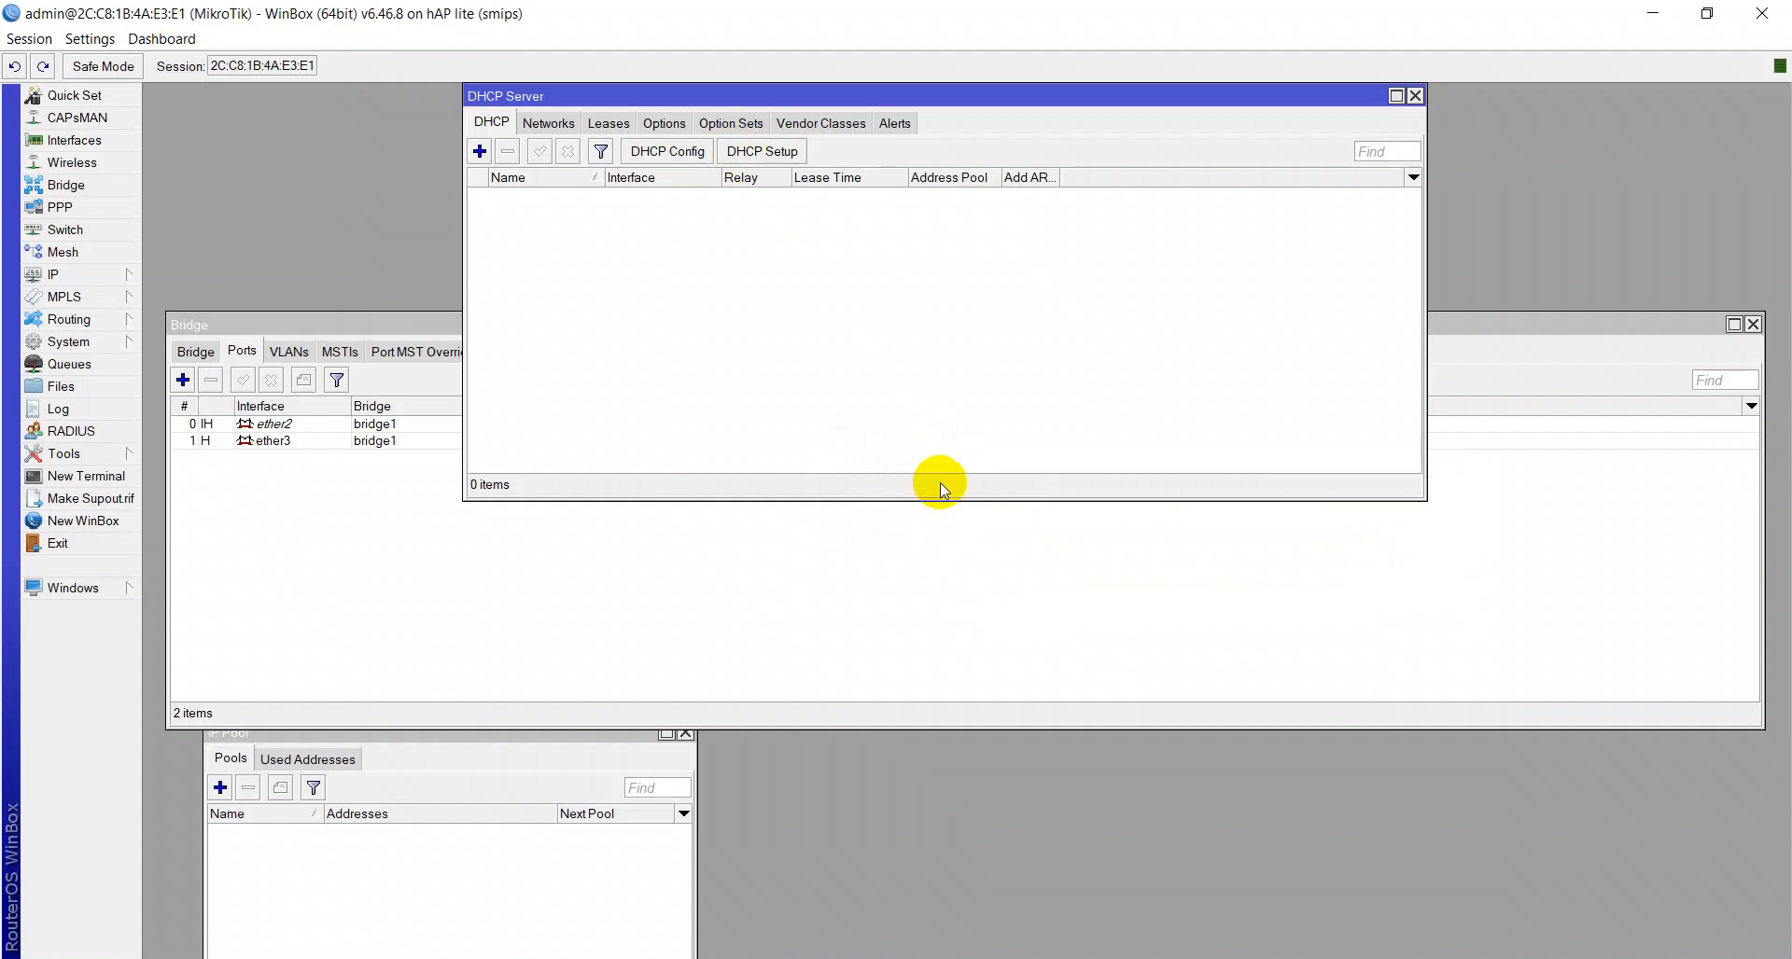
Try the DHCP setup on ether3 once more and dismiss the message
{"action": "left_click", "coordinate": [767, 150]}
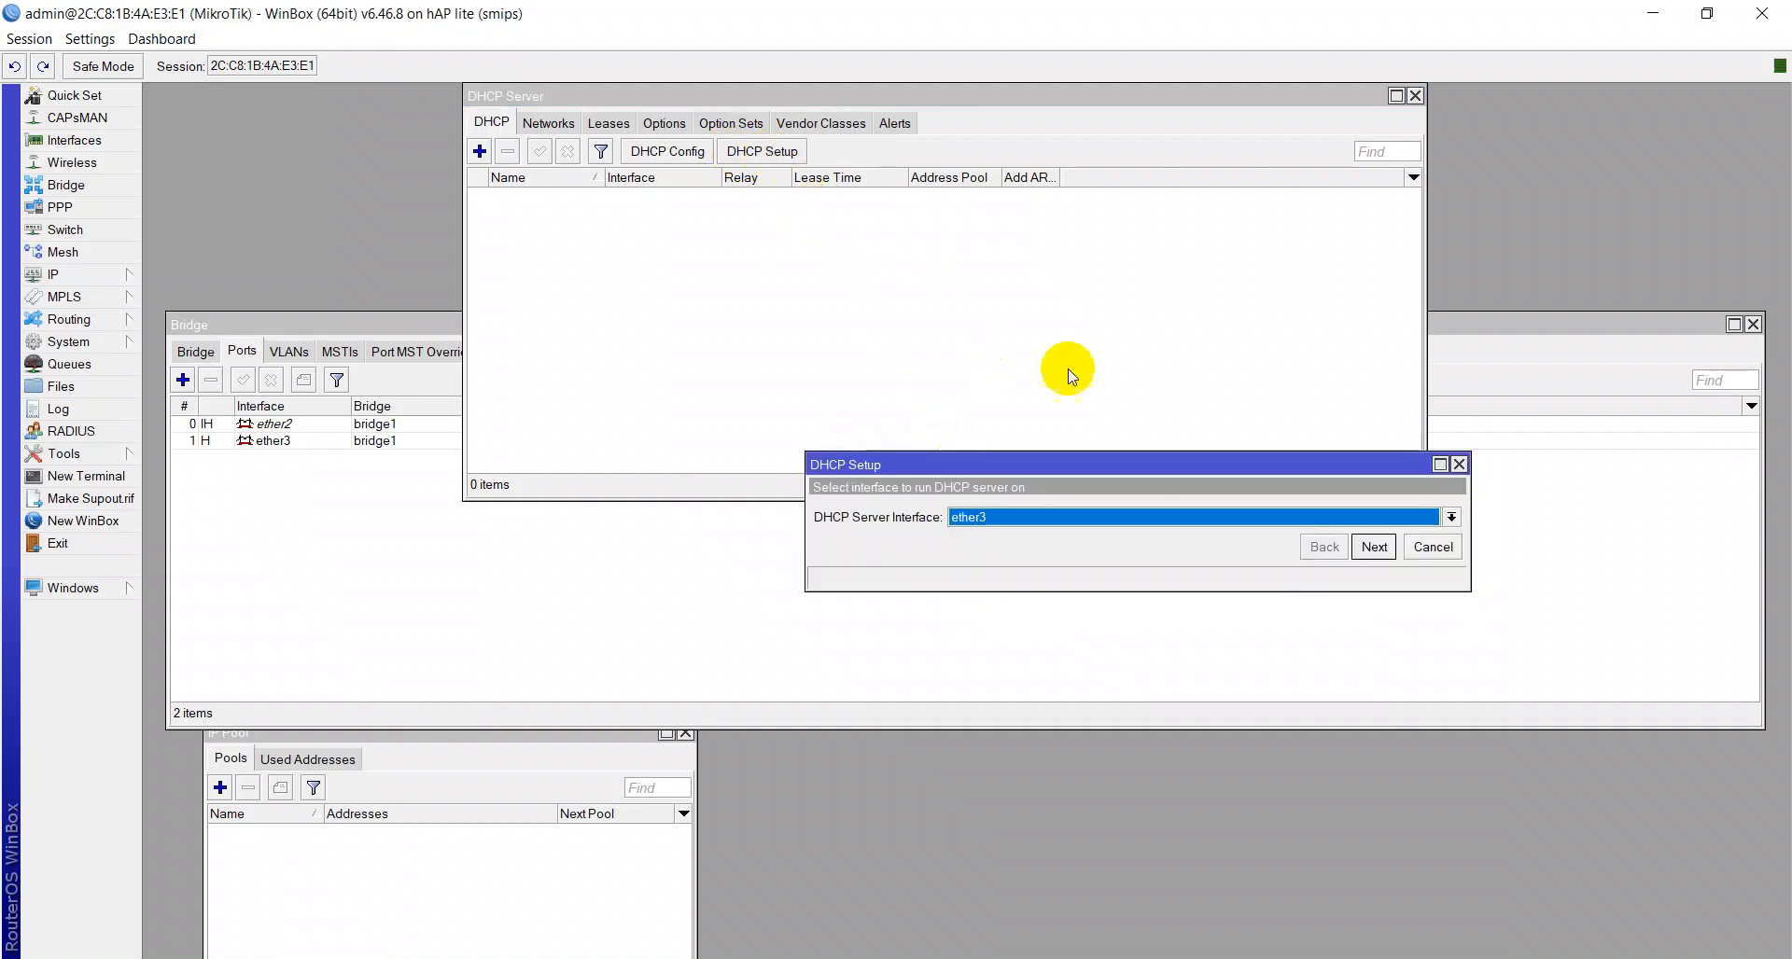
{"action": "left_click", "coordinate": [1372, 546]}
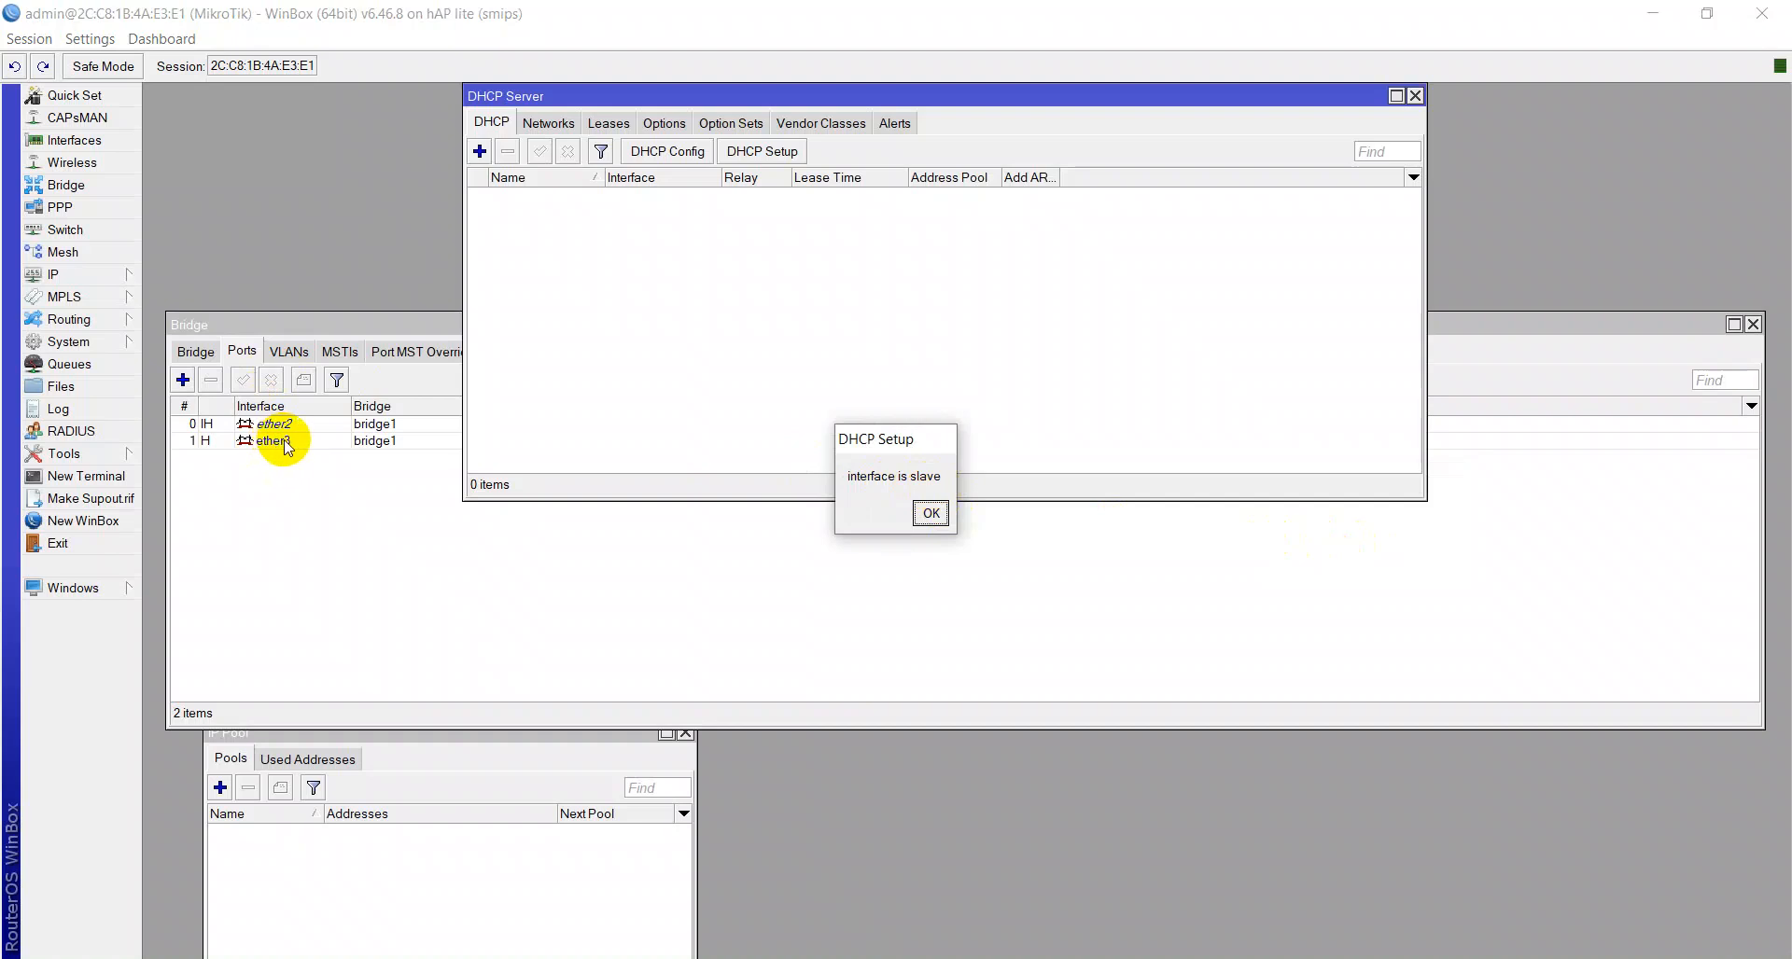
{"action": "left_click", "coordinate": [930, 514]}
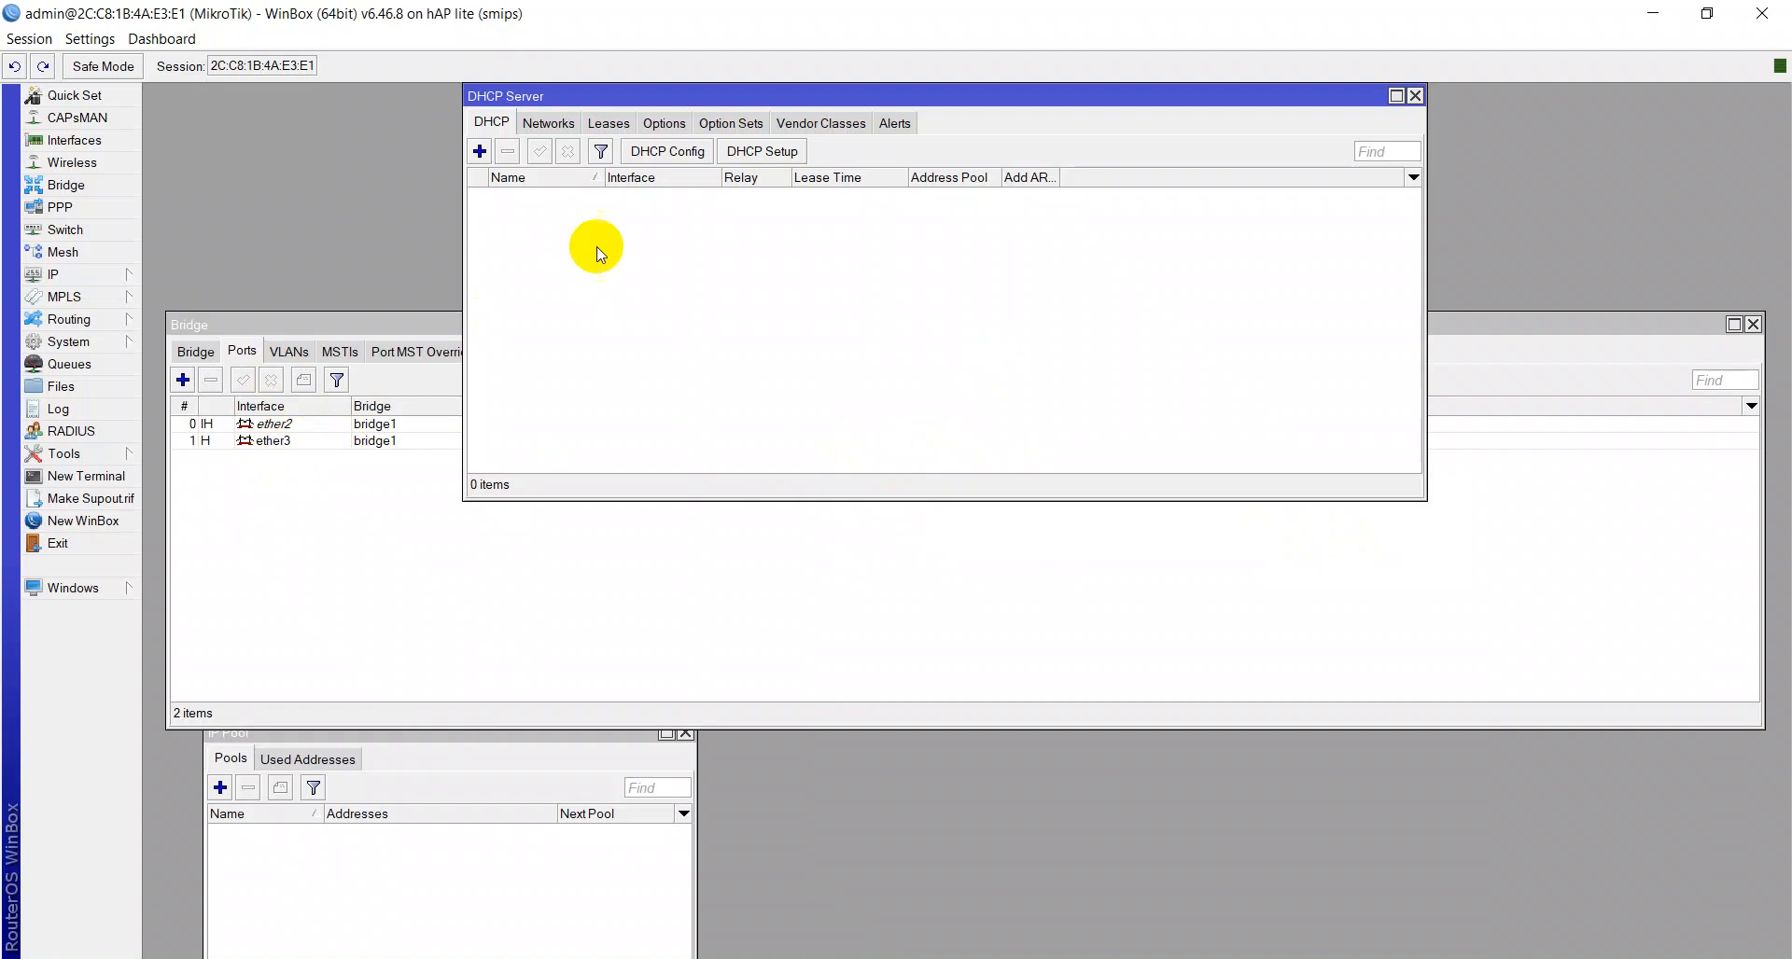
Try to set up a DHCP server on the ether2 interface
{"action": "left_click", "coordinate": [745, 155]}
{"action": "left_click", "coordinate": [995, 525]}
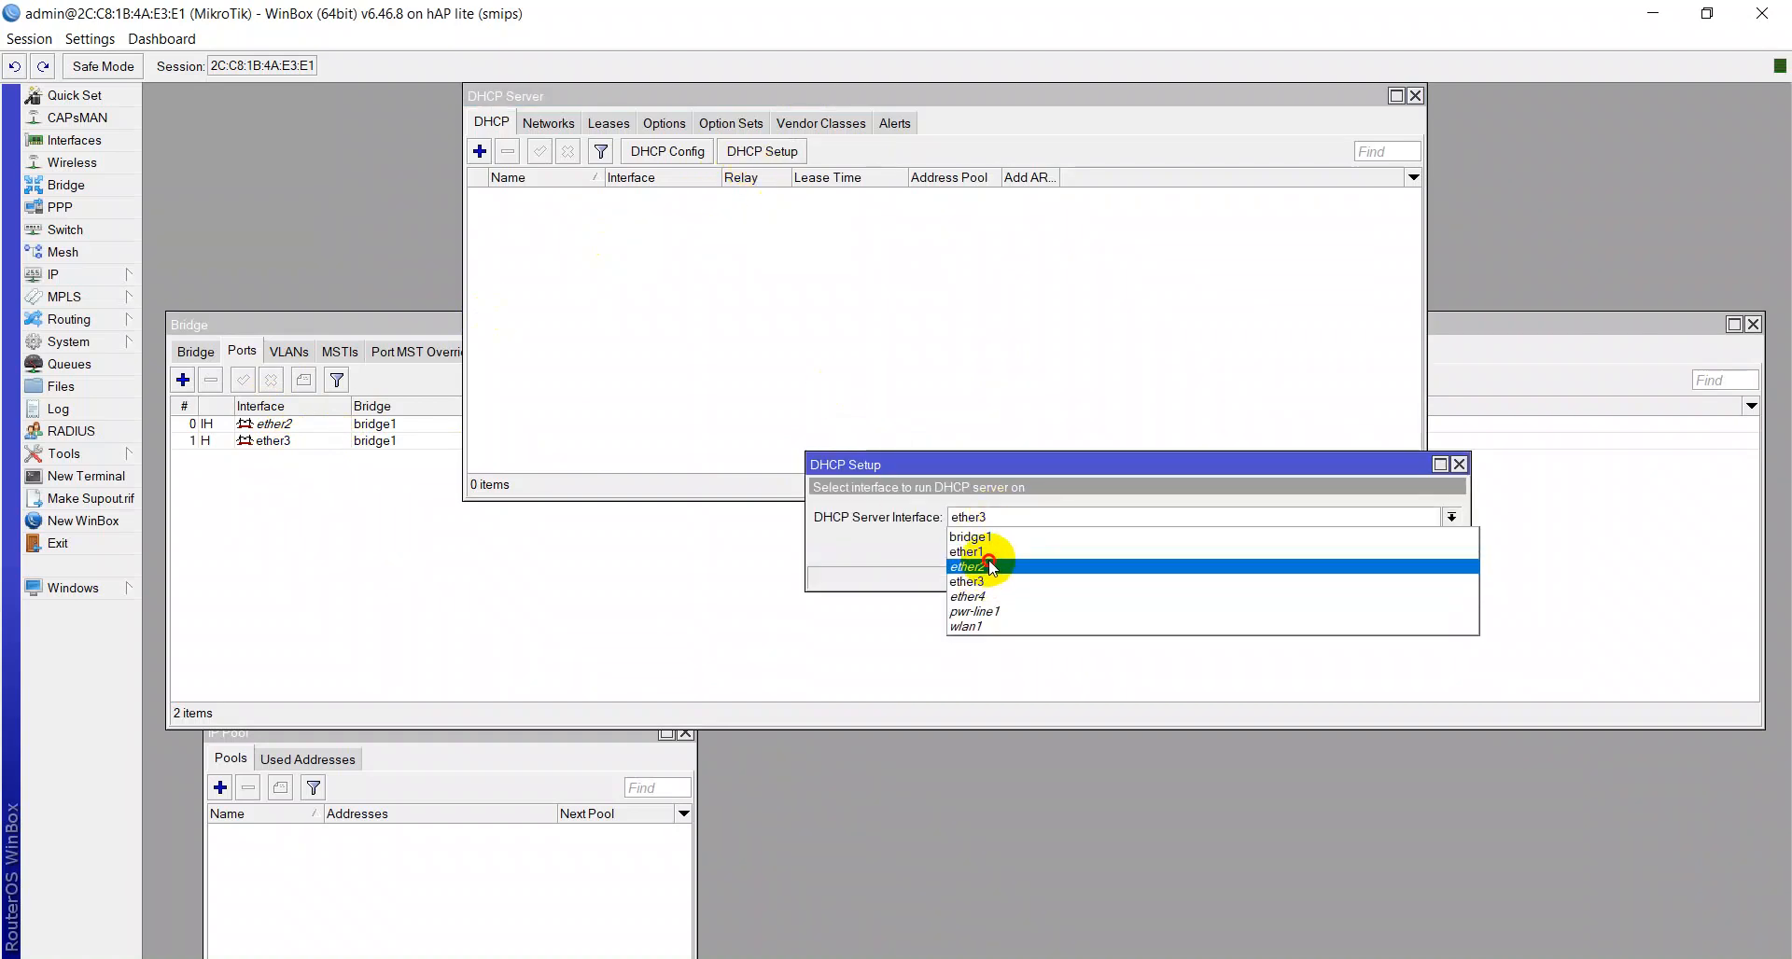
{"action": "left_click", "coordinate": [990, 565]}
{"action": "left_click", "coordinate": [1377, 548]}
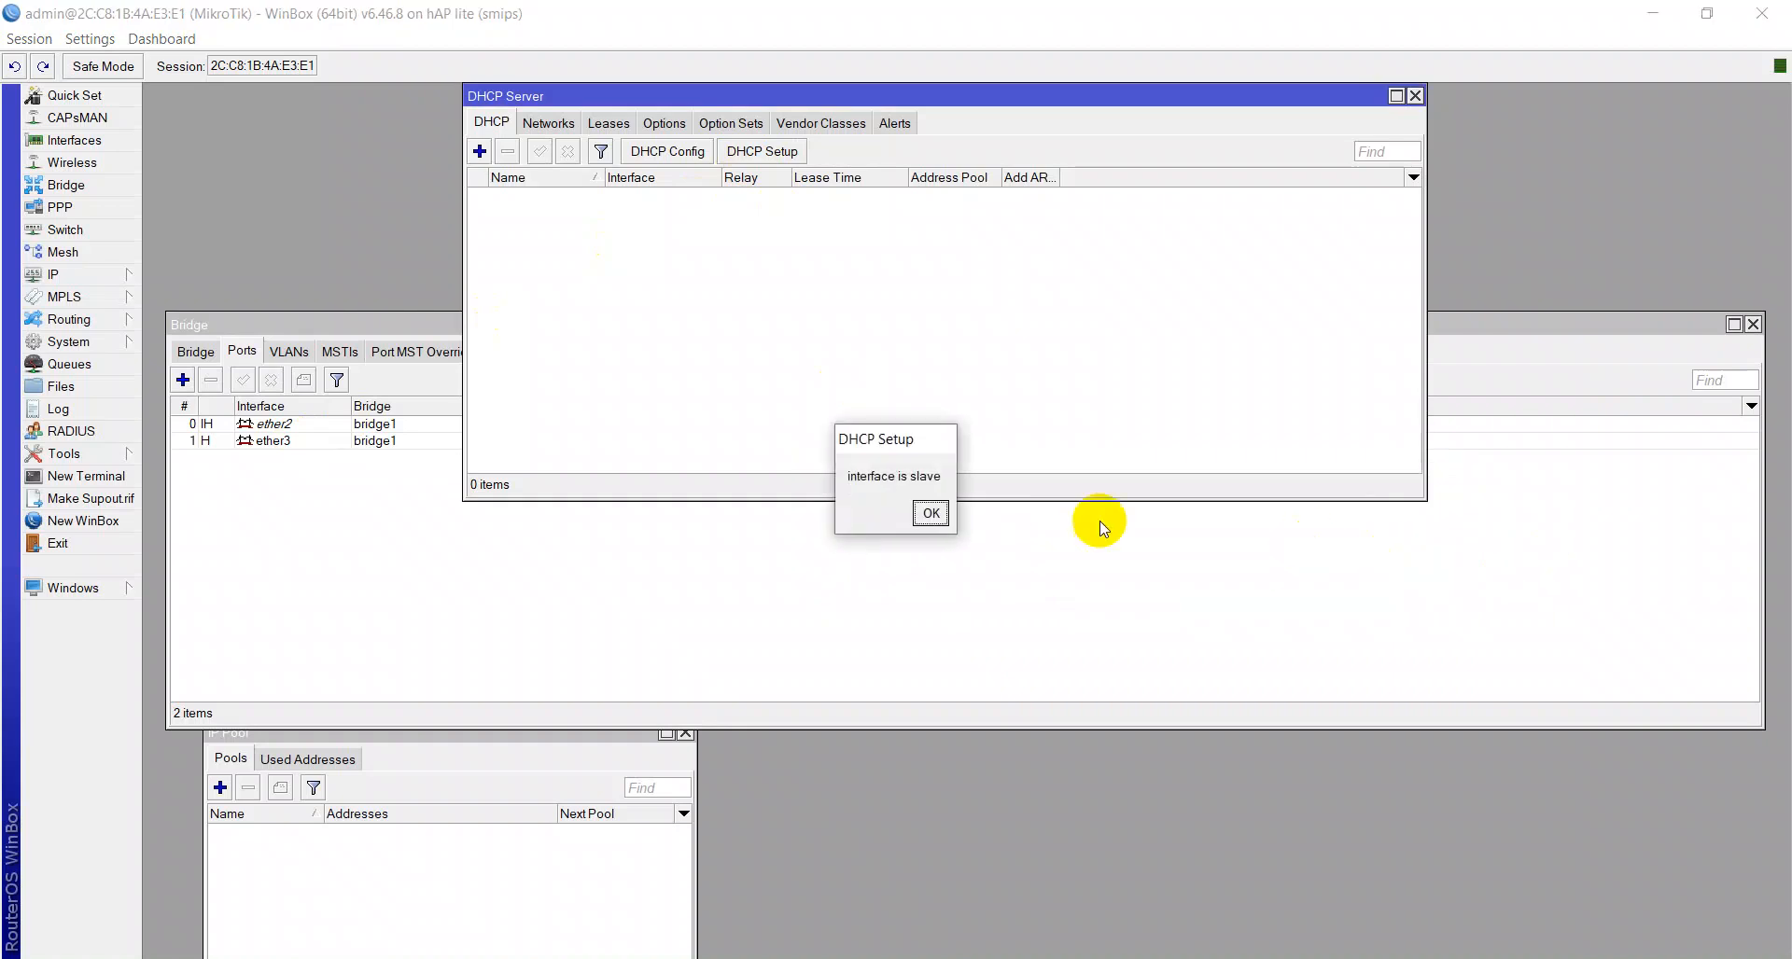
Set up a DHCP server on bridge1 with the address pool 192.168.10.2-192.168.10.254, keeping the proposed settings
{"action": "left_click", "coordinate": [930, 513]}
{"action": "left_click", "coordinate": [751, 152]}
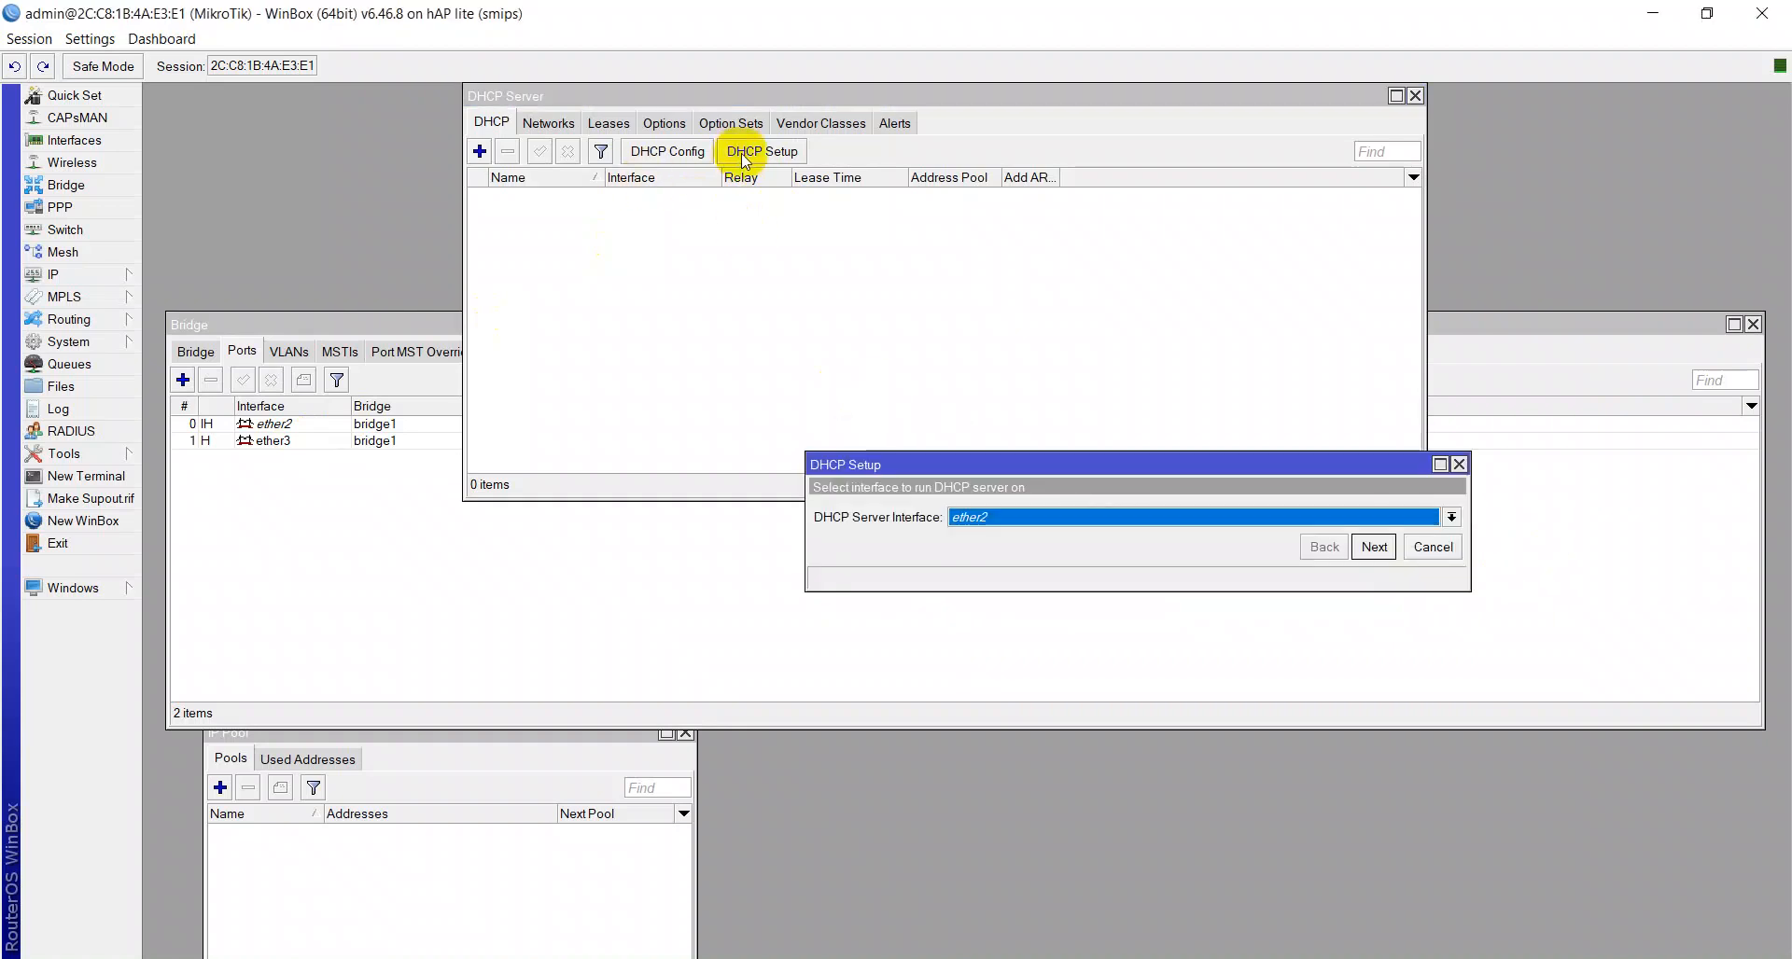
{"action": "left_click", "coordinate": [996, 519]}
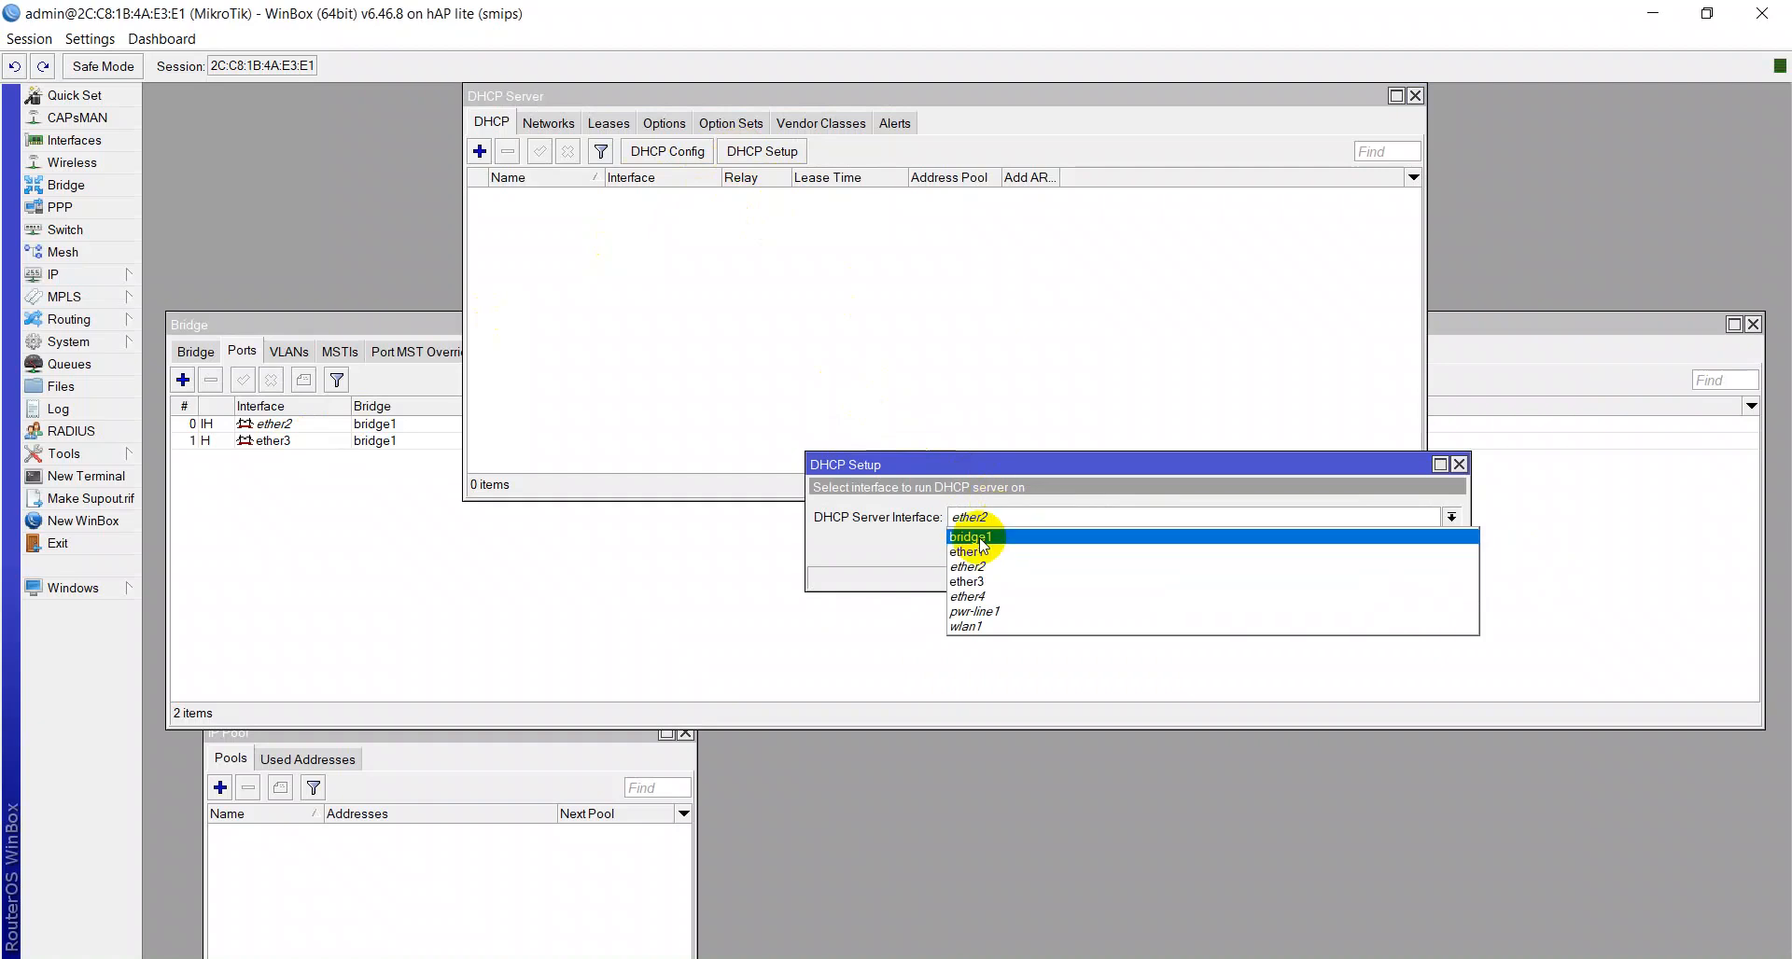
{"action": "left_click", "coordinate": [981, 538]}
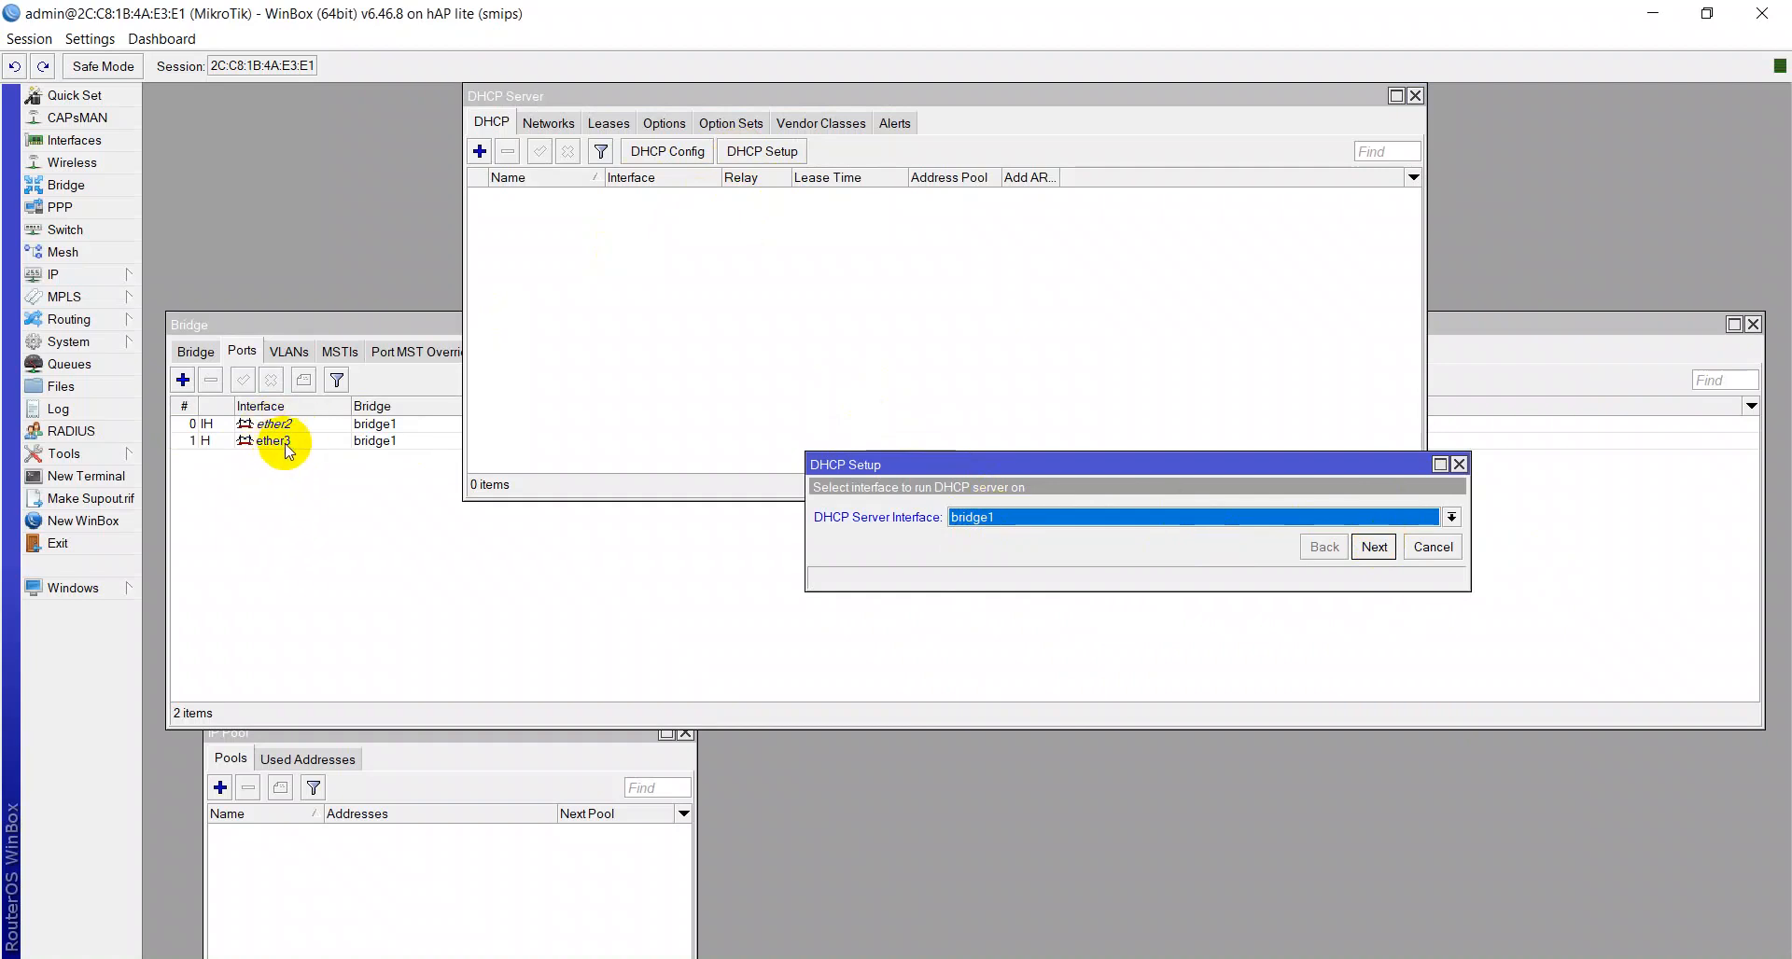
{"action": "left_click", "coordinate": [1377, 549]}
{"action": "left_click", "coordinate": [1381, 551]}
{"action": "left_click", "coordinate": [1381, 551]}
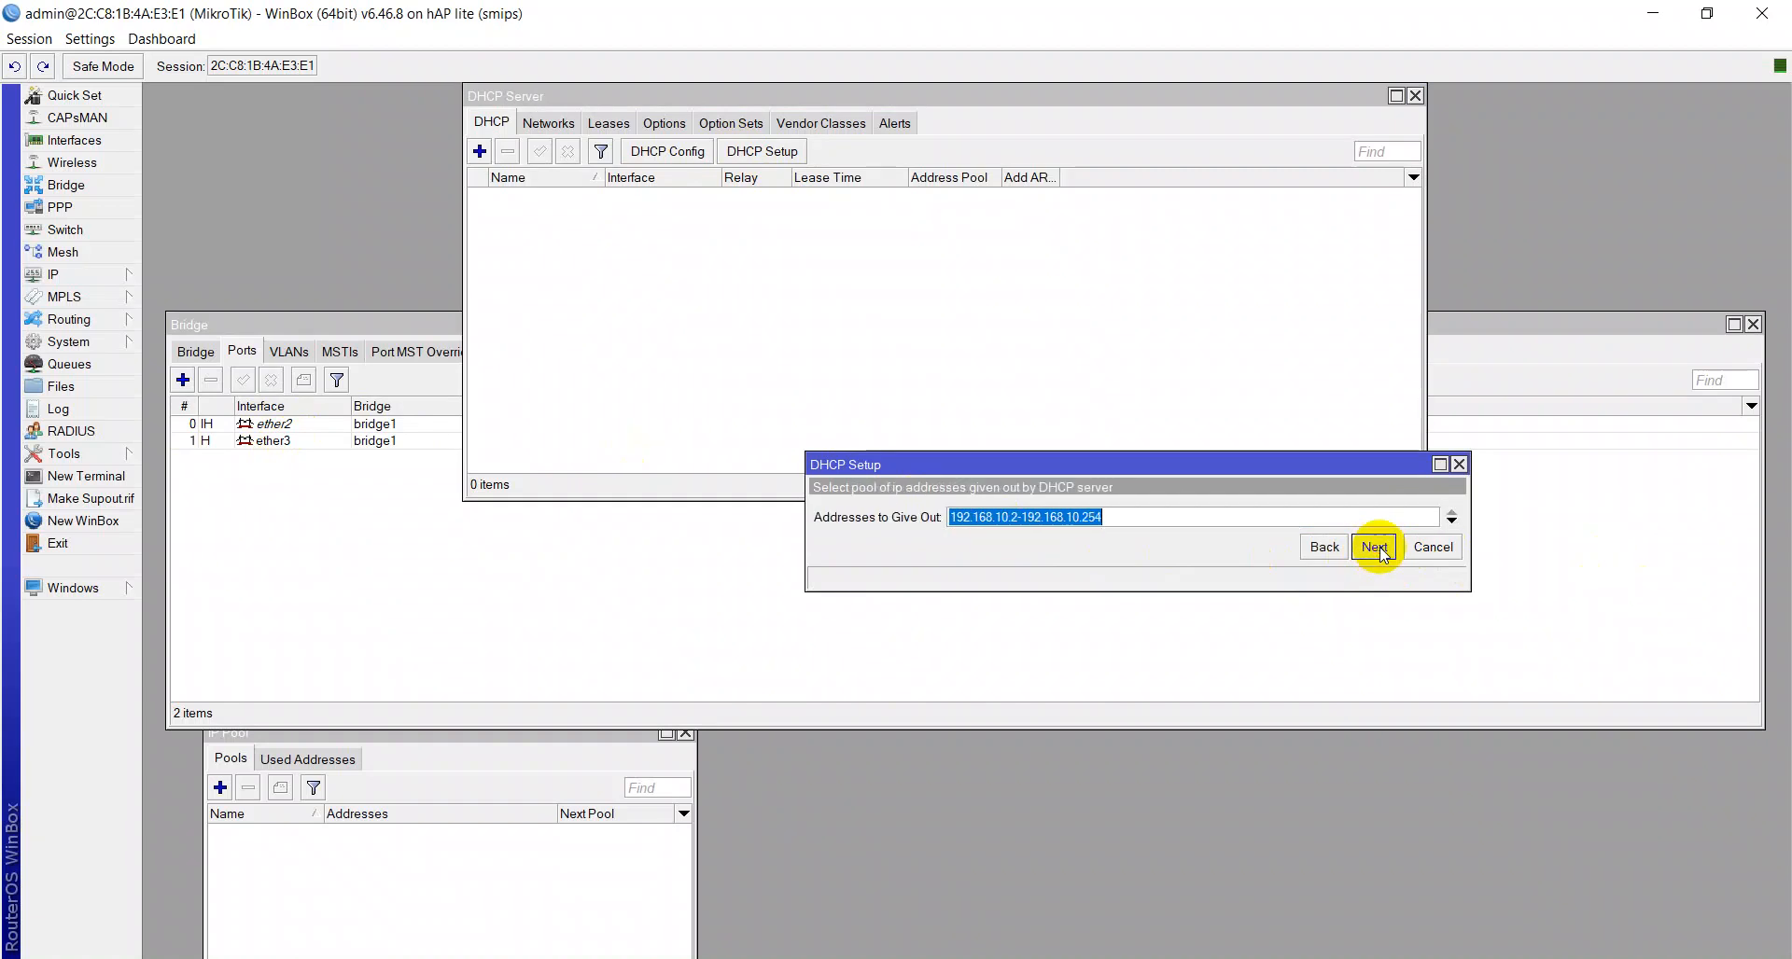
{"action": "left_click", "coordinate": [1381, 551]}
{"action": "left_click", "coordinate": [1377, 549]}
{"action": "left_click", "coordinate": [1377, 549]}
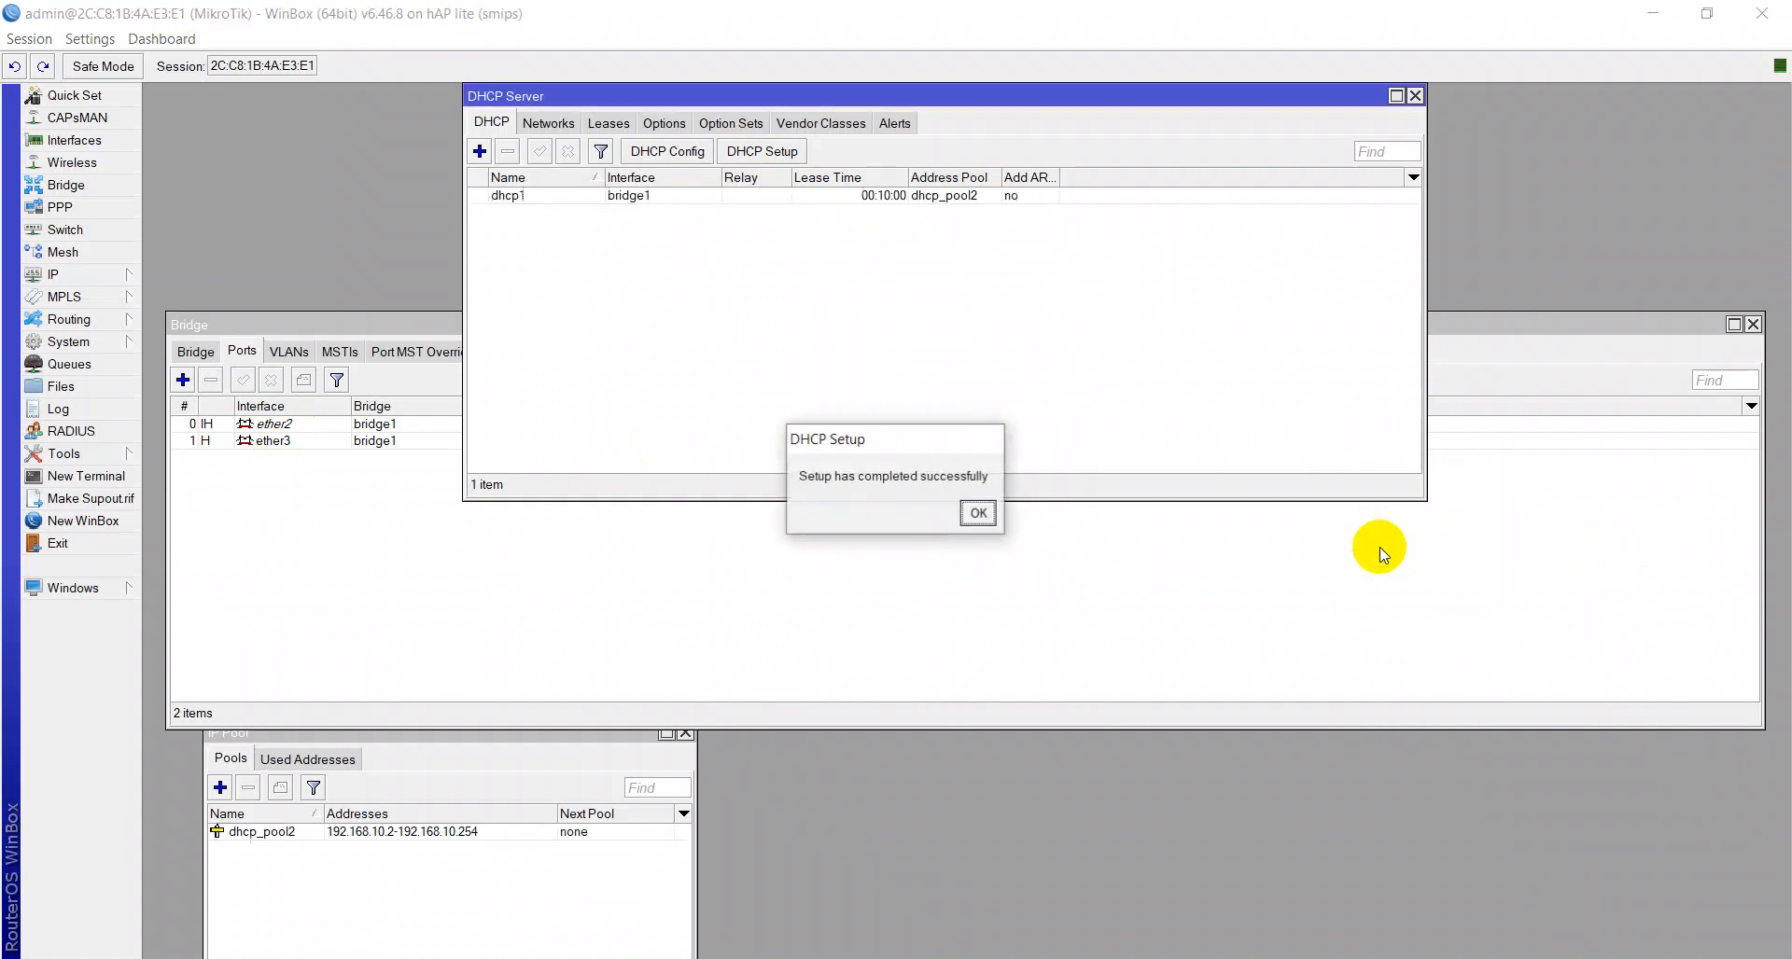
{"action": "left_click", "coordinate": [979, 511]}
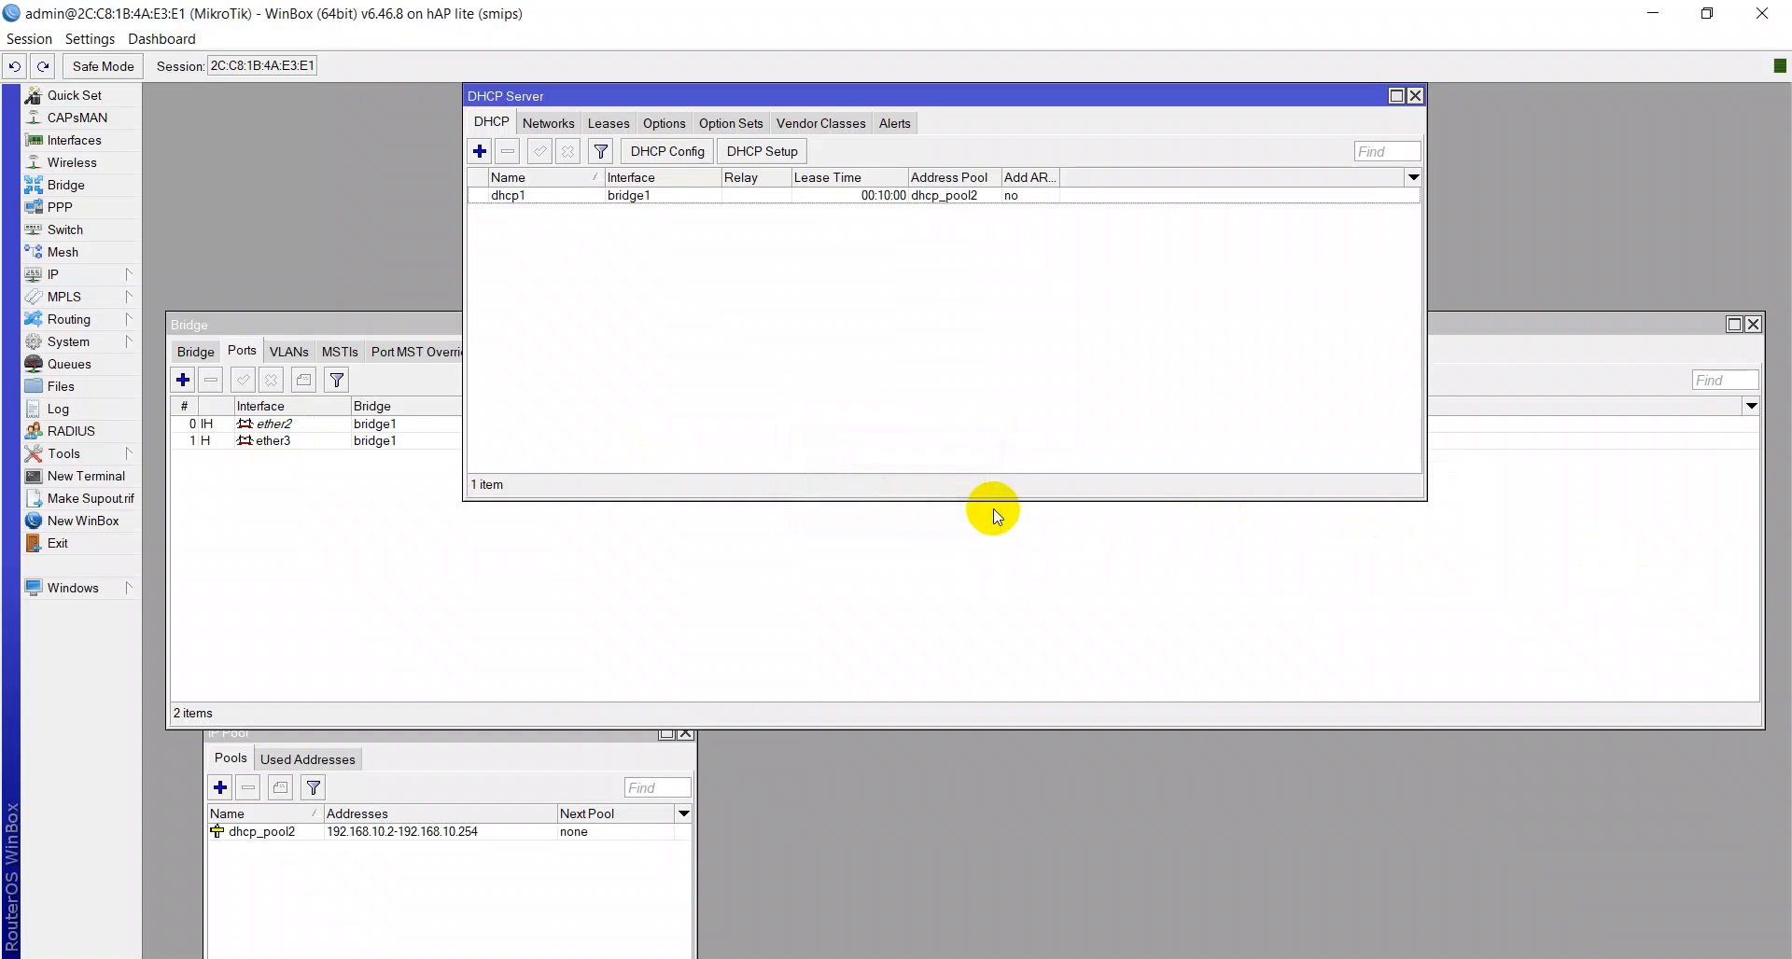
Switch to the browser, highlight the Bridging topic in the ATSWA NESA 2023 Network Administrator list, and return to WinBox
{"action": "key", "text": "alt+Tab"}
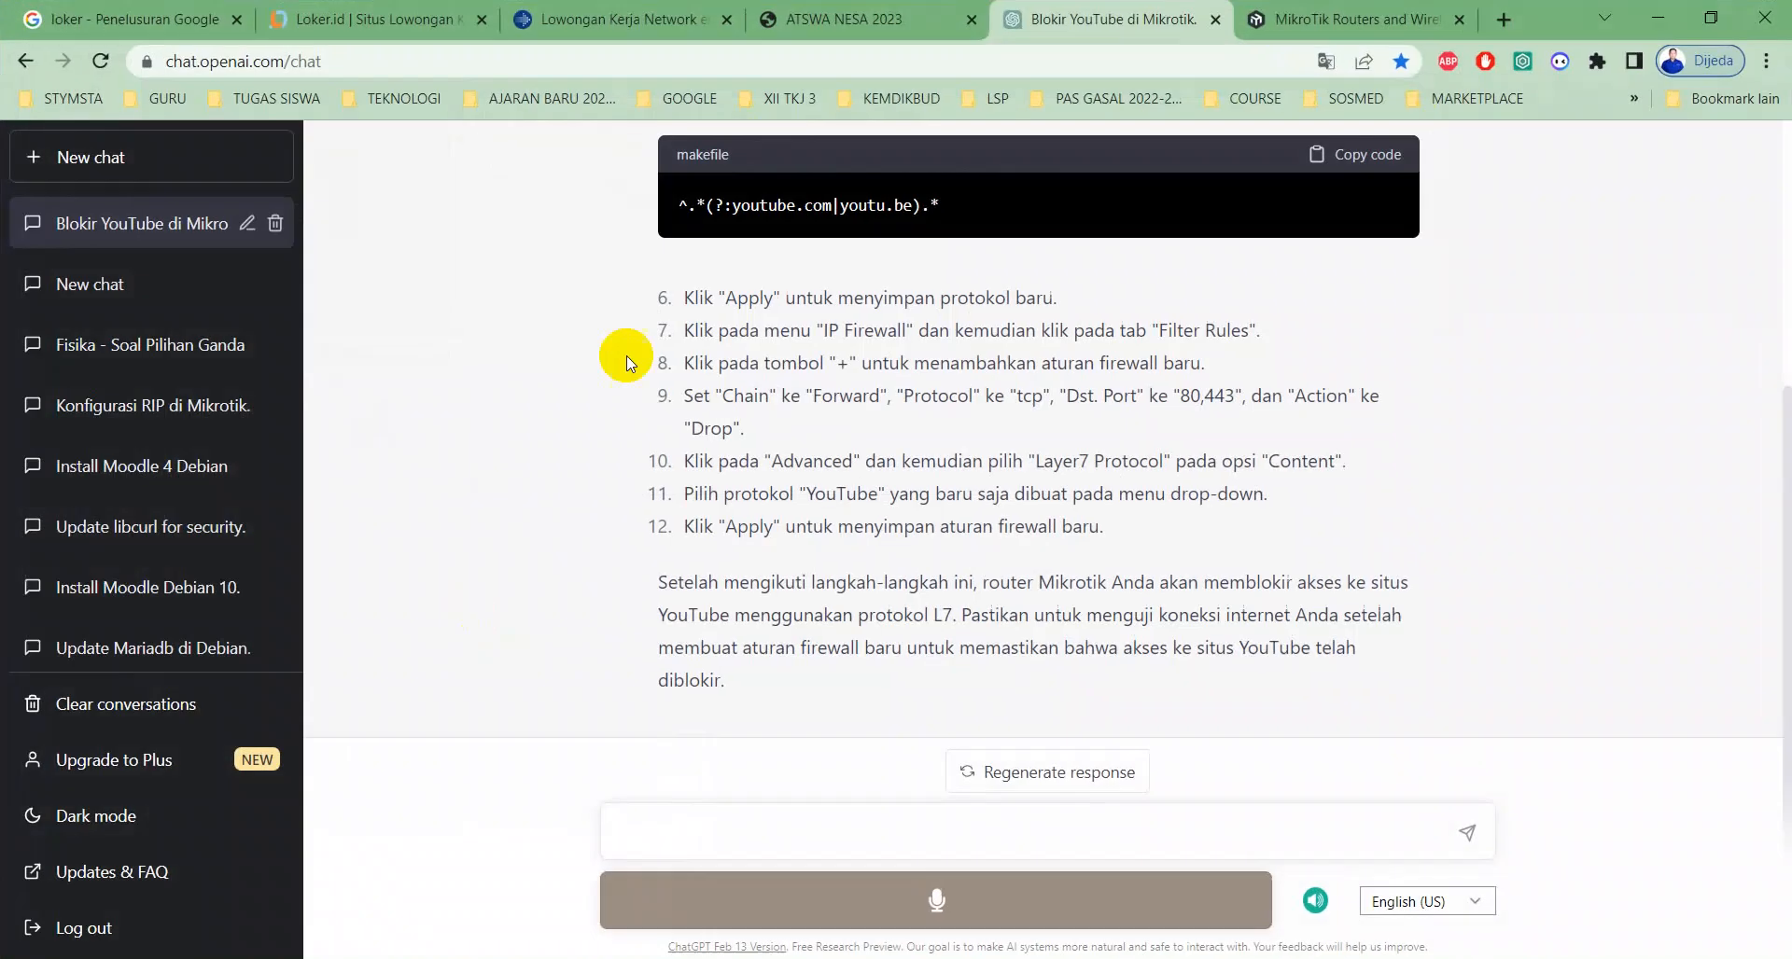
{"action": "left_click", "coordinate": [752, 20]}
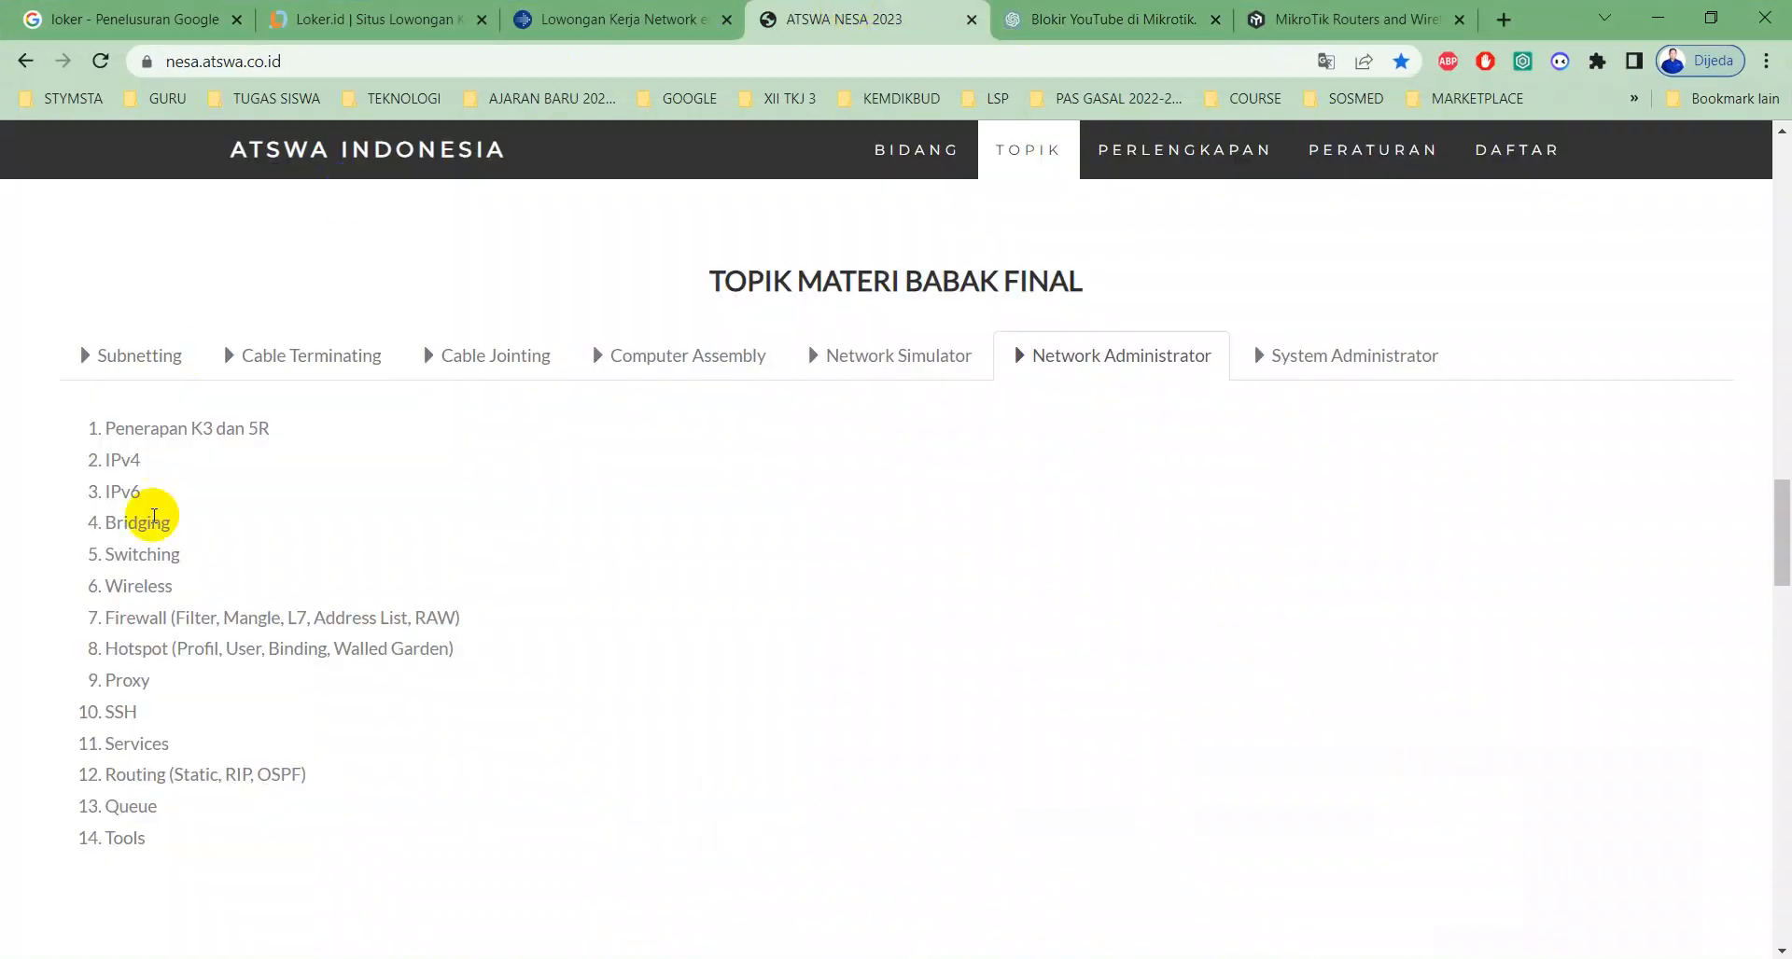
{"action": "left_click_drag", "start_coordinate": [187, 523], "coordinate": [64, 531]}
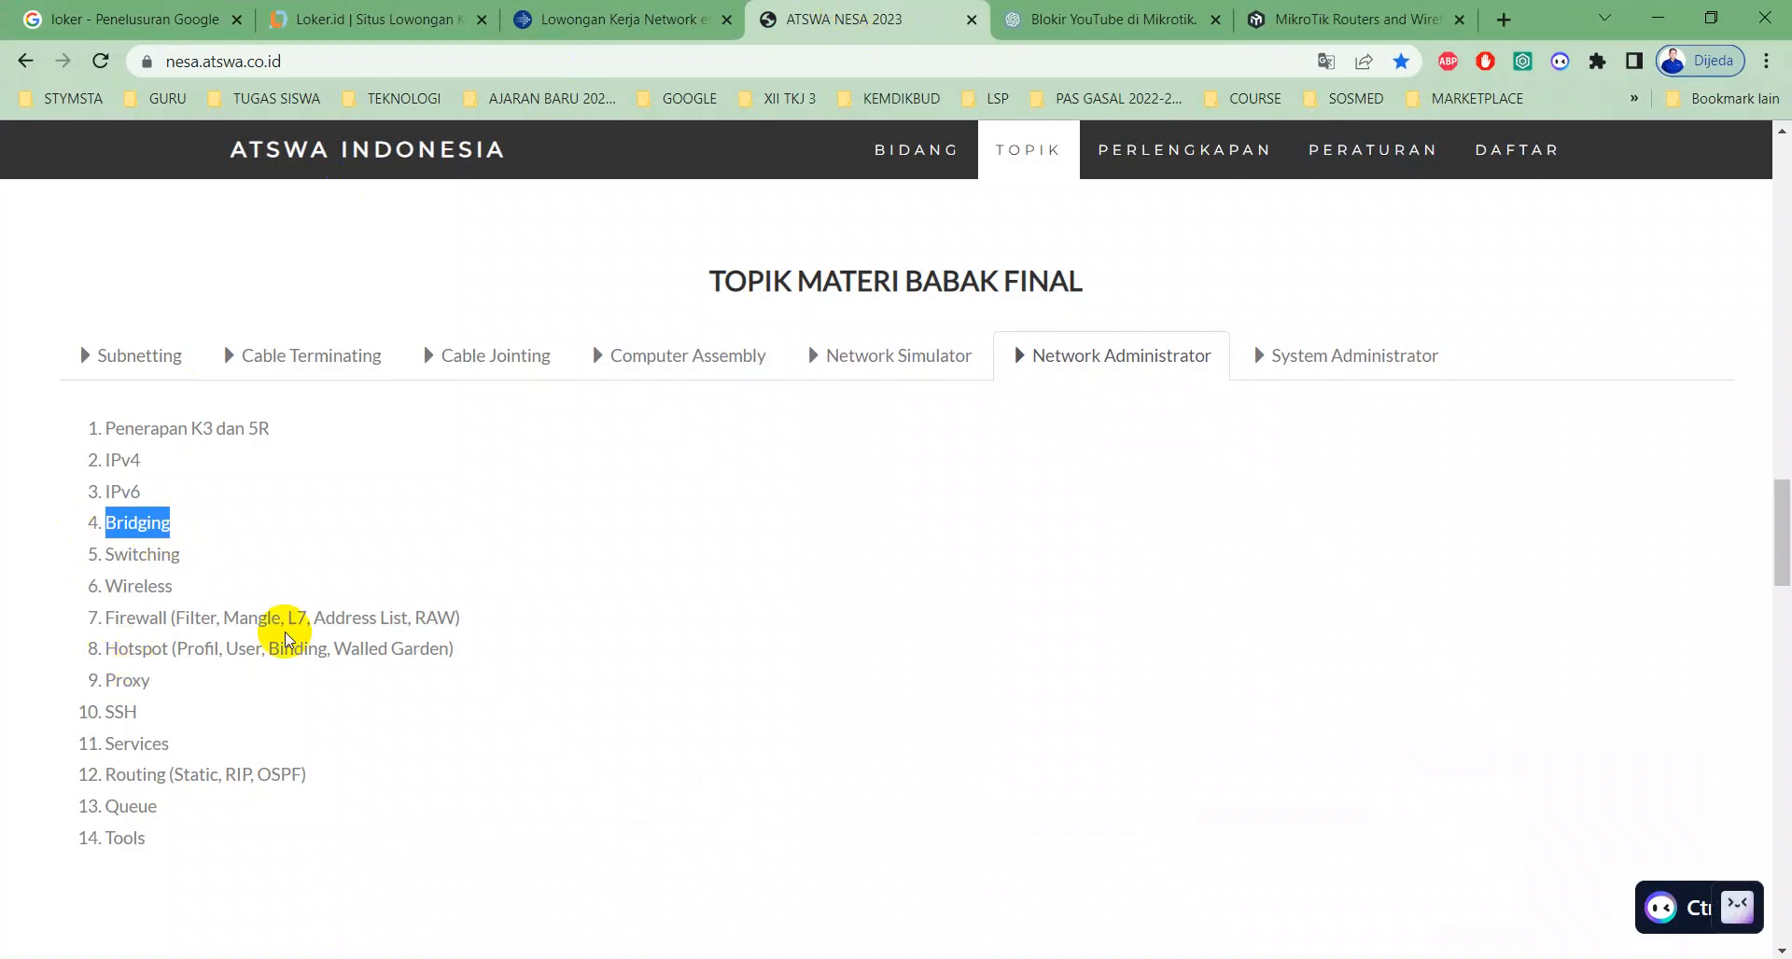
{"action": "key", "text": "alt+Tab"}
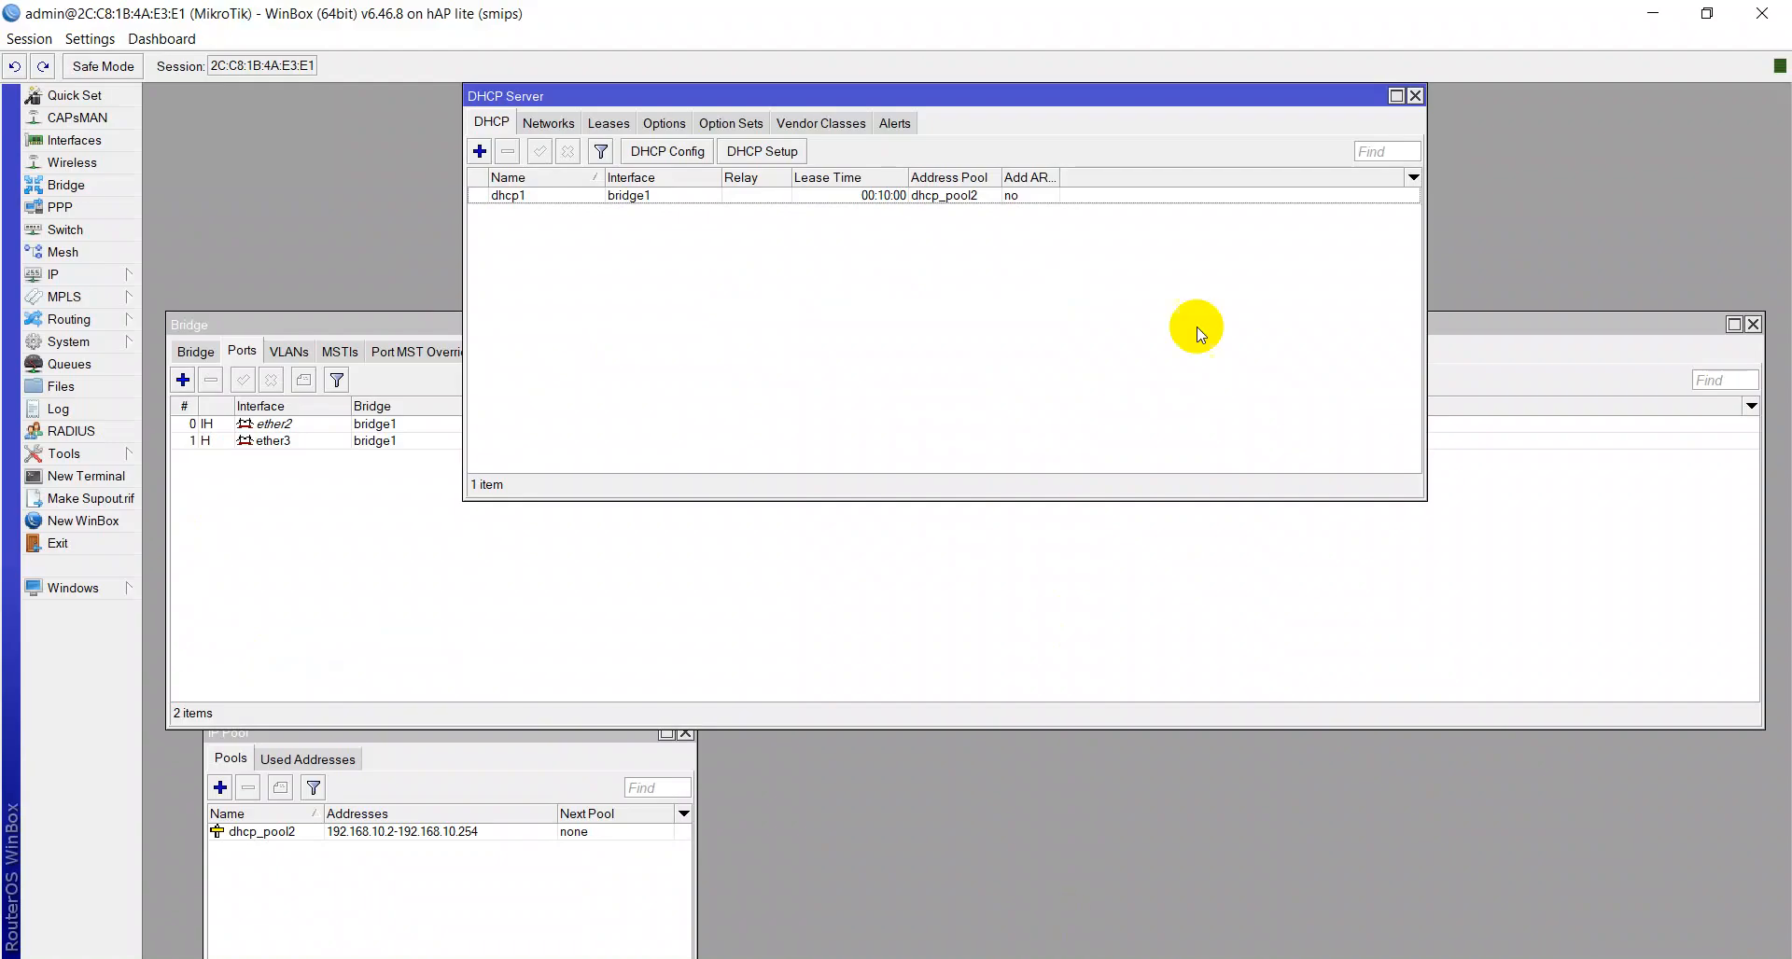